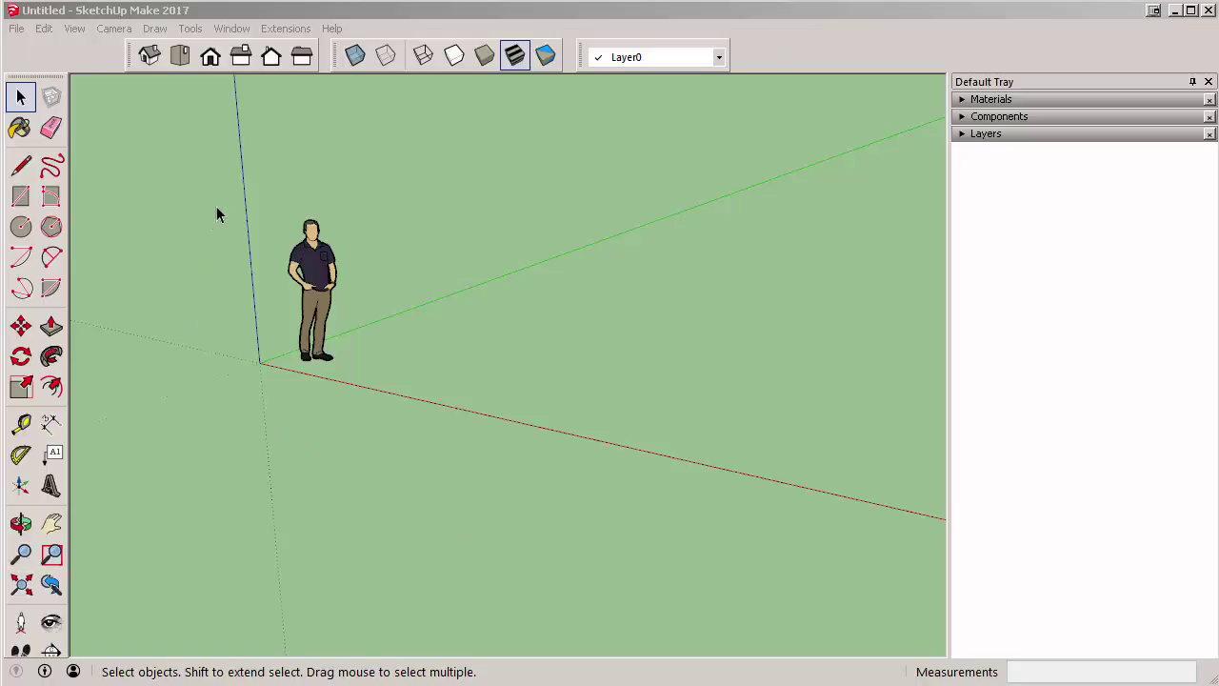
Move the standing scale figure about 6' to the left, clear of the origin.
{"action": "middle_click_drag", "start_coordinate": [220, 198], "coordinate": [314, 264]}
{"action": "left_click", "coordinate": [317, 262]}
{"action": "scroll", "coordinate": [227, 231], "scroll_direction": "up", "scroll_amount": 2}
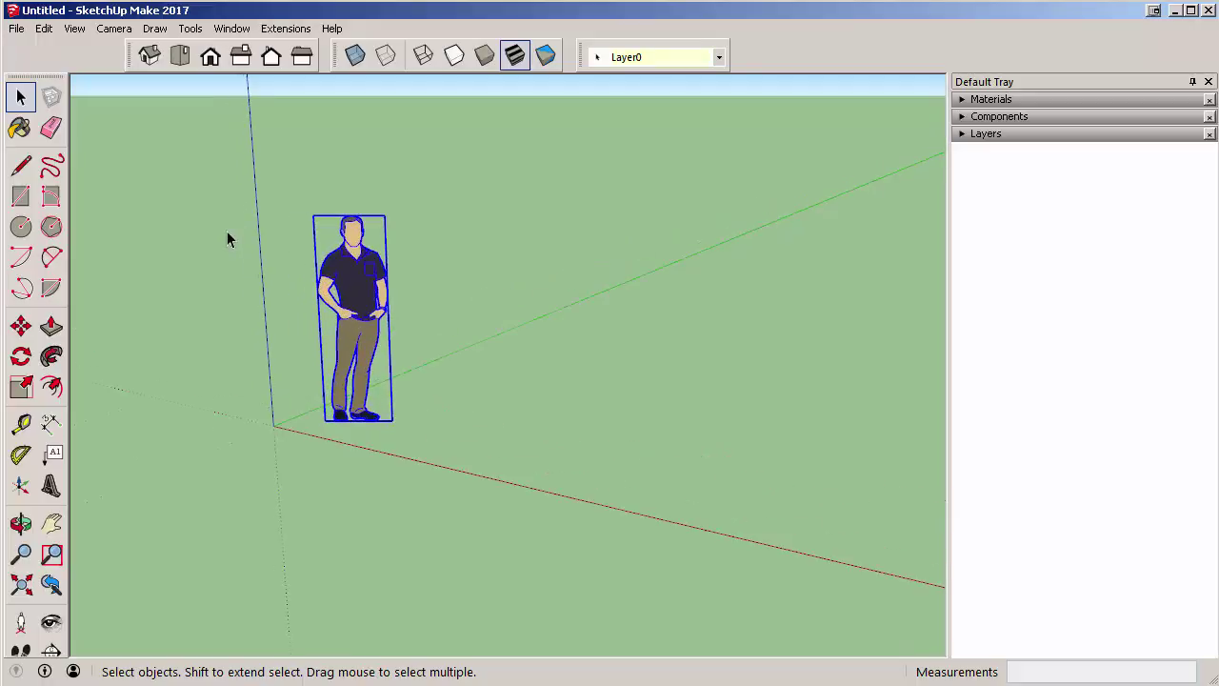
{"action": "left_click", "coordinate": [21, 326]}
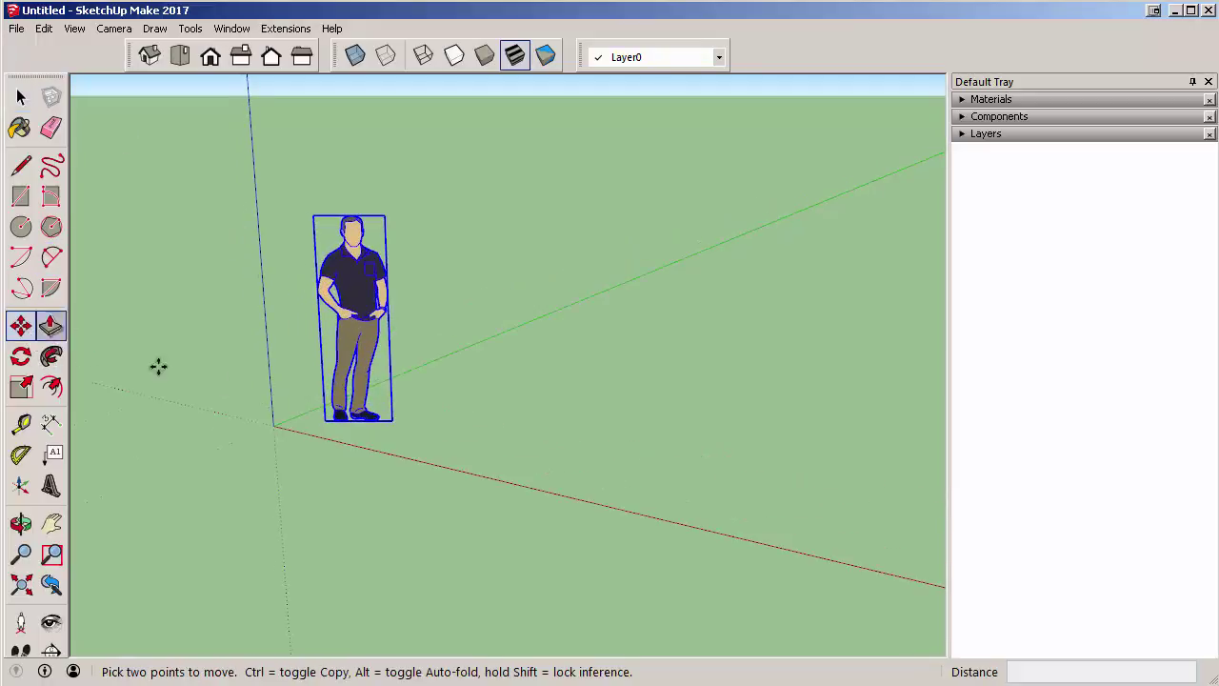
{"action": "left_click", "coordinate": [329, 416]}
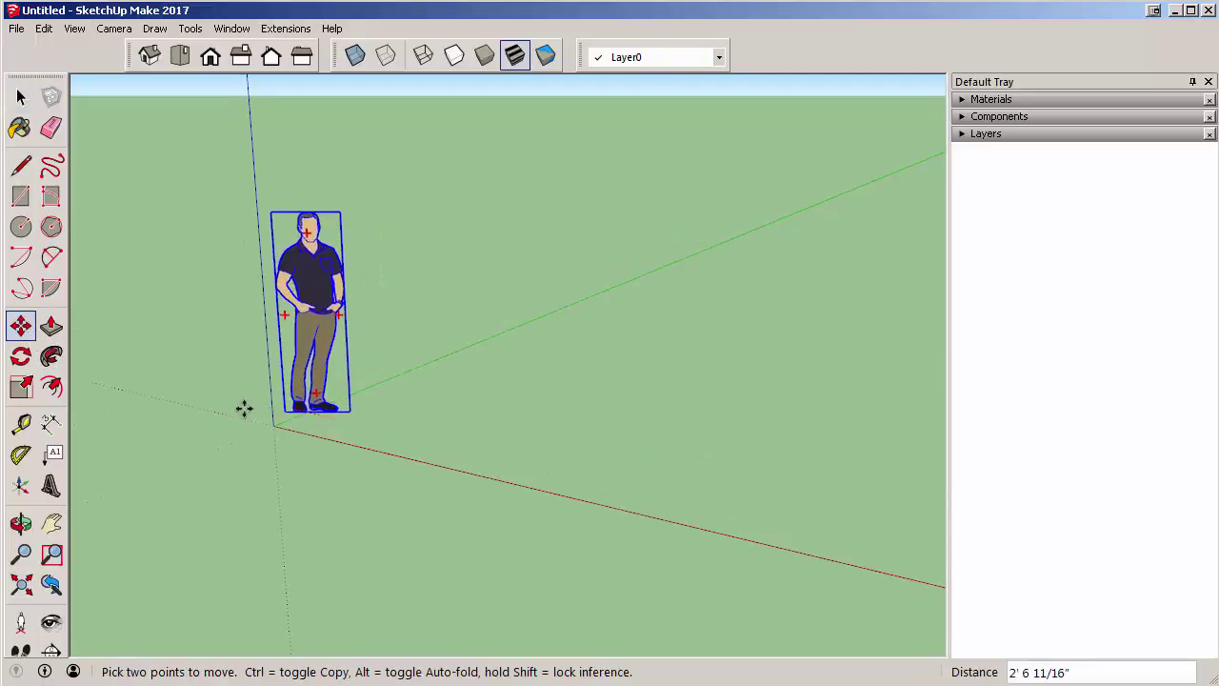
{"action": "left_click", "coordinate": [129, 454]}
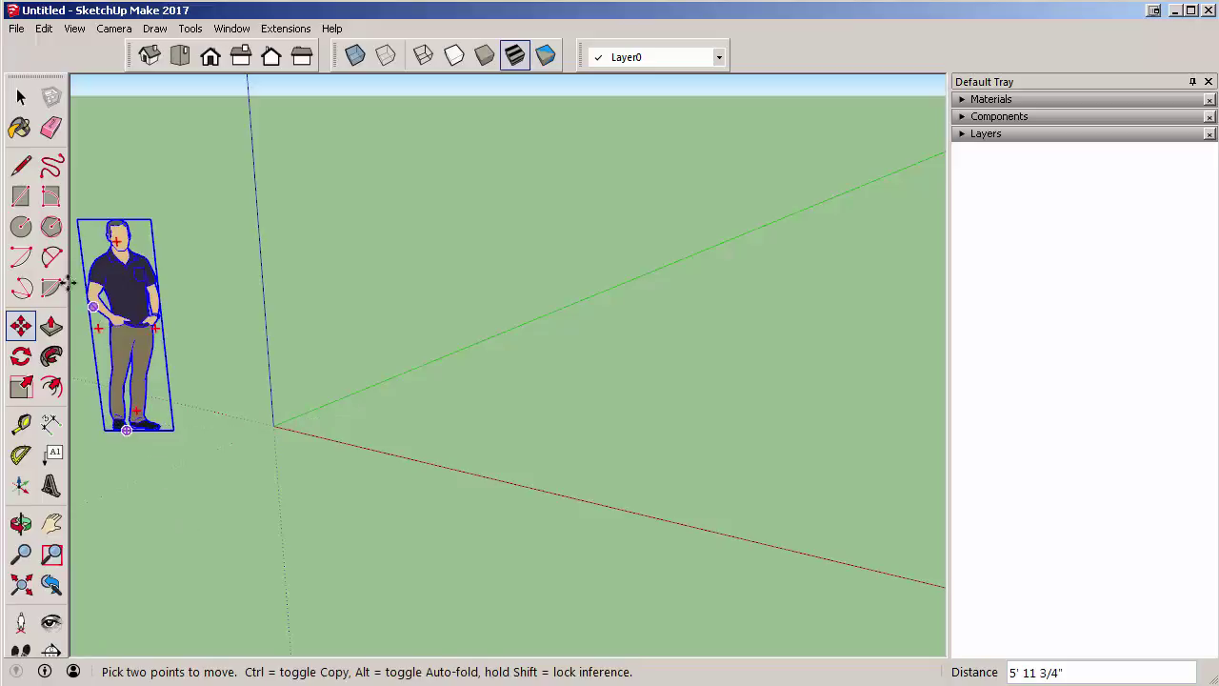
Draw a 10' × 10' rectangle from the origin beside the scale figure.
{"action": "left_click", "coordinate": [21, 197]}
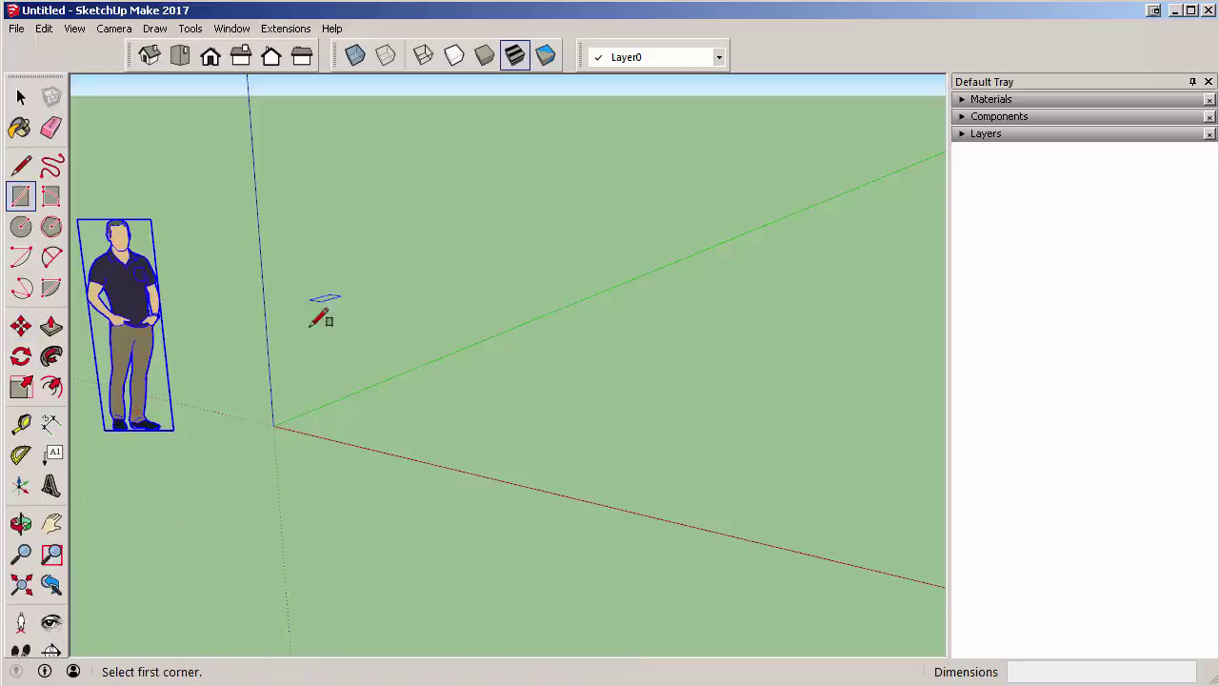
{"action": "left_click", "coordinate": [273, 425]}
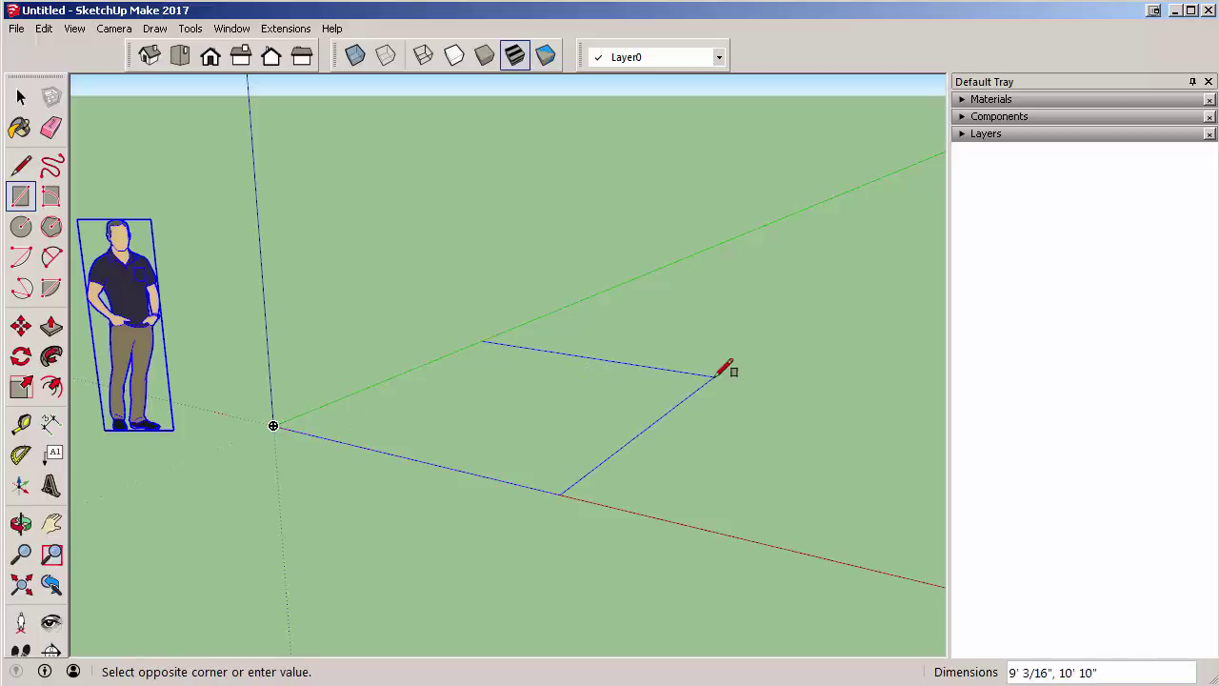
{"action": "type", "text": "10',10"}
{"action": "key", "text": "Return"}
{"action": "scroll", "coordinate": [667, 362], "scroll_direction": "down", "scroll_amount": 5}
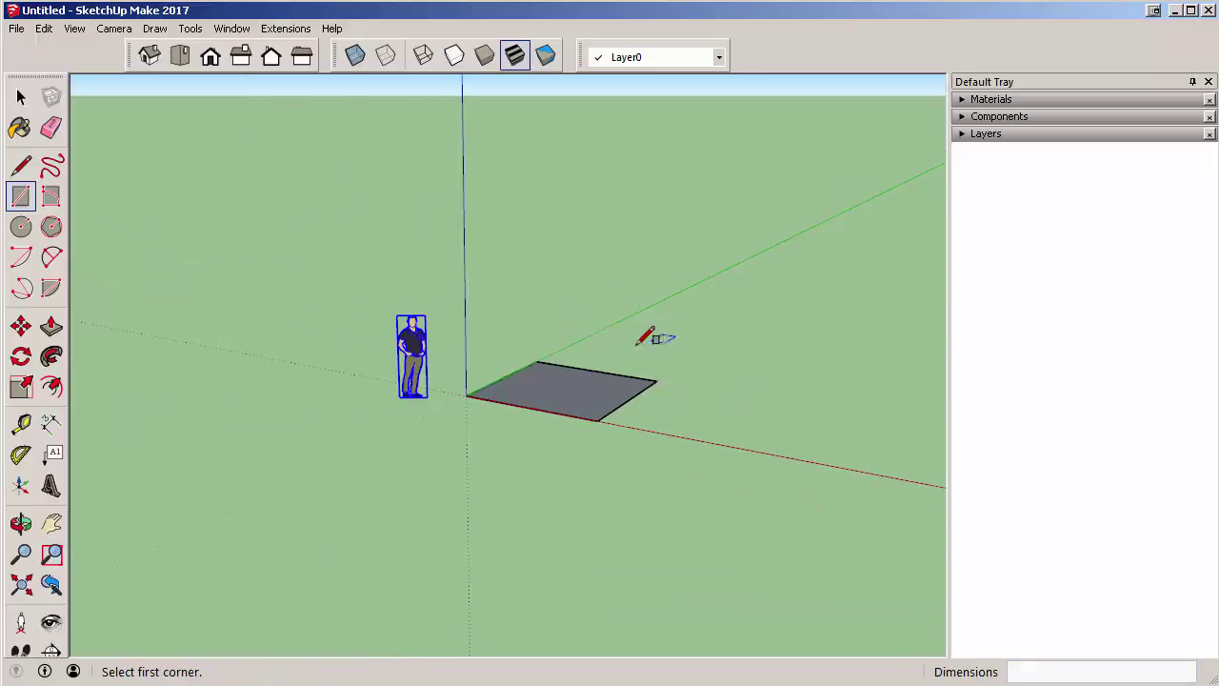
{"action": "scroll", "coordinate": [714, 357], "scroll_direction": "up", "scroll_amount": 3}
{"action": "scroll", "coordinate": [476, 291], "scroll_direction": "down", "scroll_amount": 3}
{"action": "scroll", "coordinate": [503, 381], "scroll_direction": "up", "scroll_amount": 3}
{"action": "scroll", "coordinate": [405, 392], "scroll_direction": "down", "scroll_amount": 2}
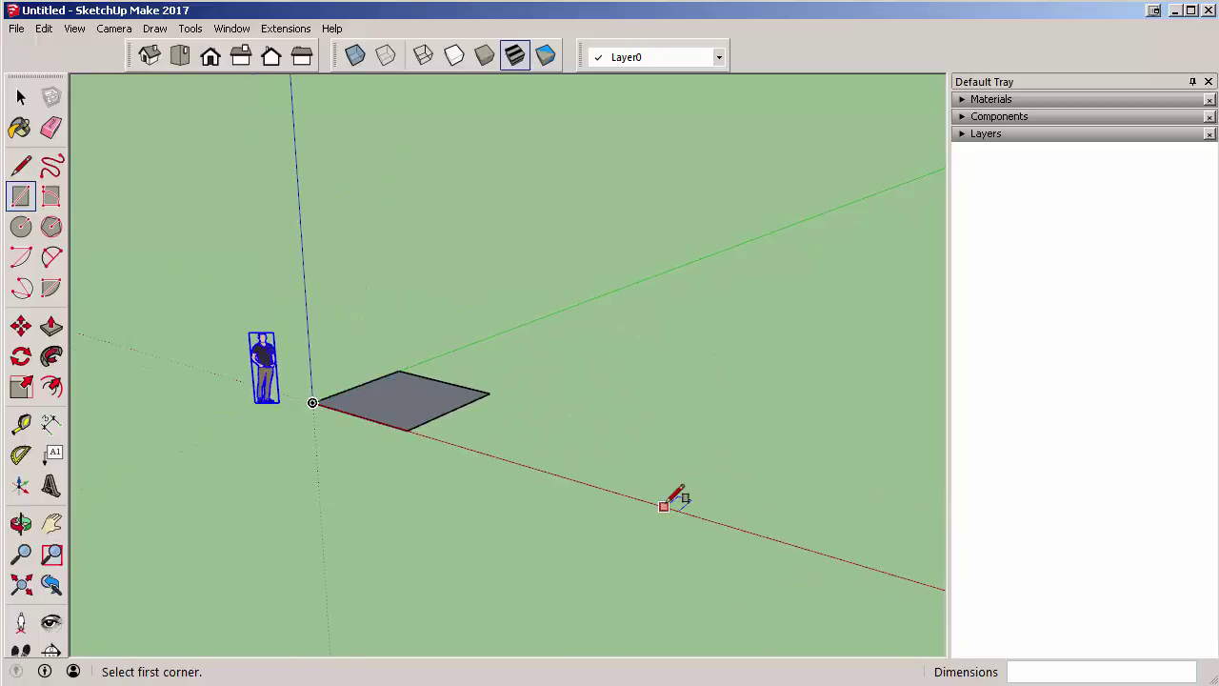
{"action": "key", "text": "space"}
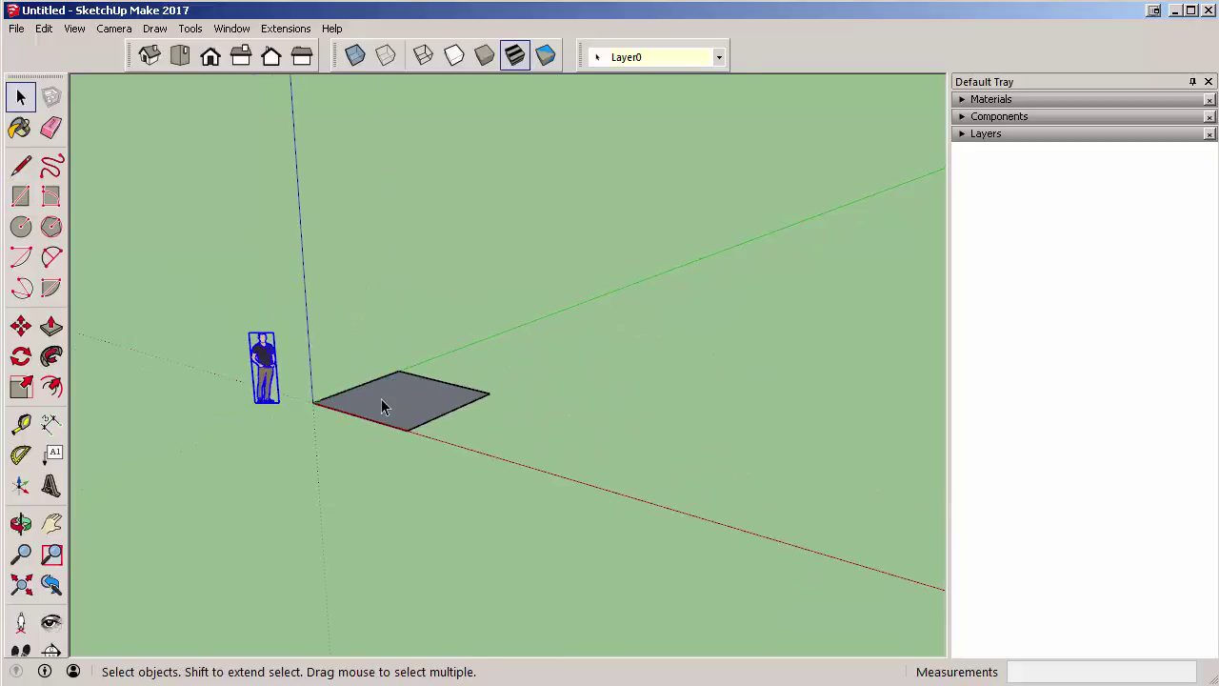
Copy the square along the red axis, first placing the copy 5' away.
{"action": "scroll", "coordinate": [382, 404], "scroll_direction": "up", "scroll_amount": 2}
{"action": "left_click", "coordinate": [382, 405]}
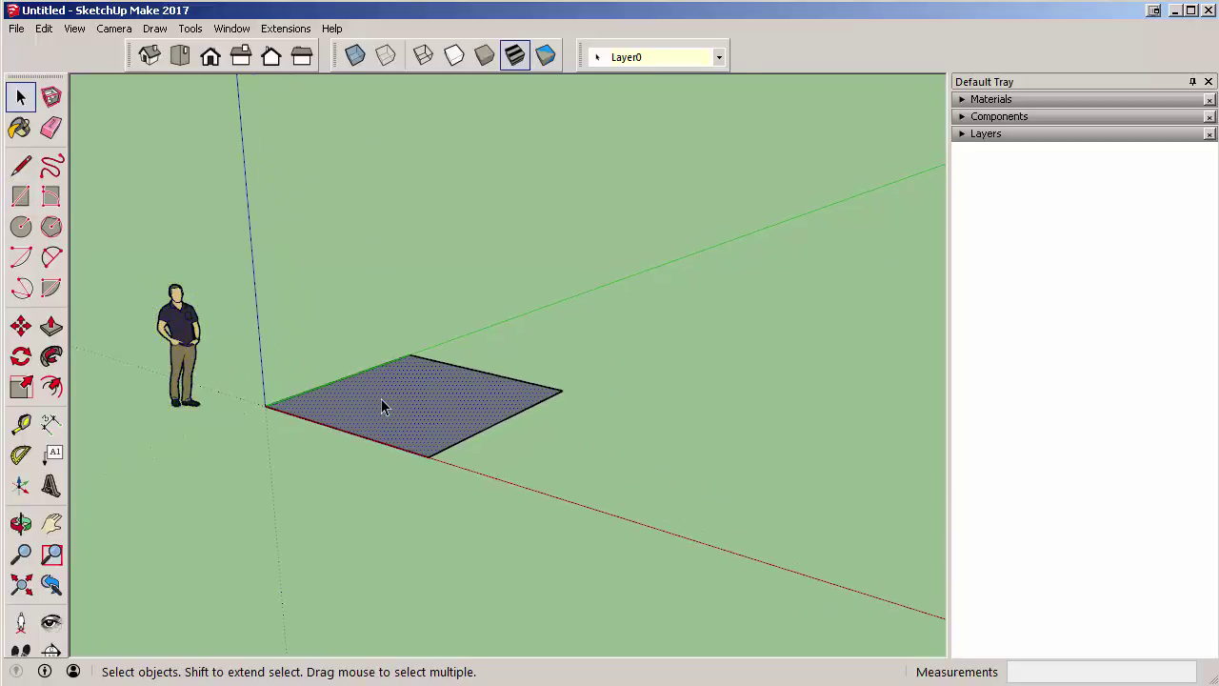
{"action": "left_click", "coordinate": [21, 326]}
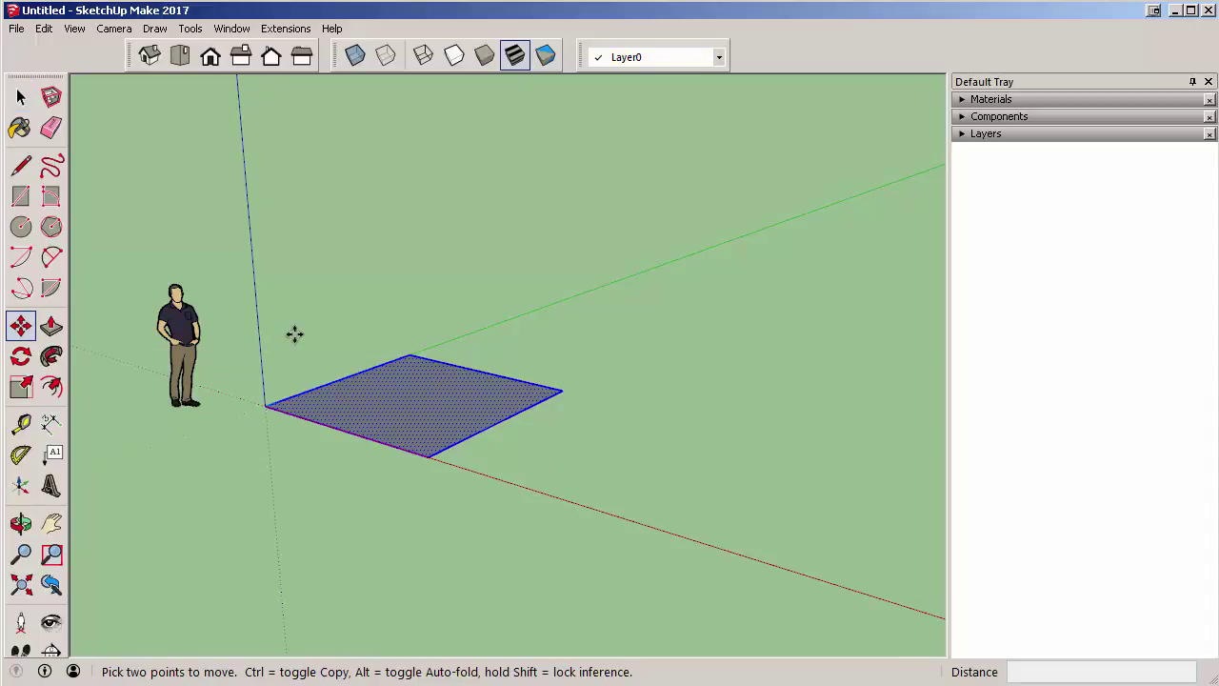
{"action": "left_click", "coordinate": [265, 405]}
{"action": "key", "text": "ctrl"}
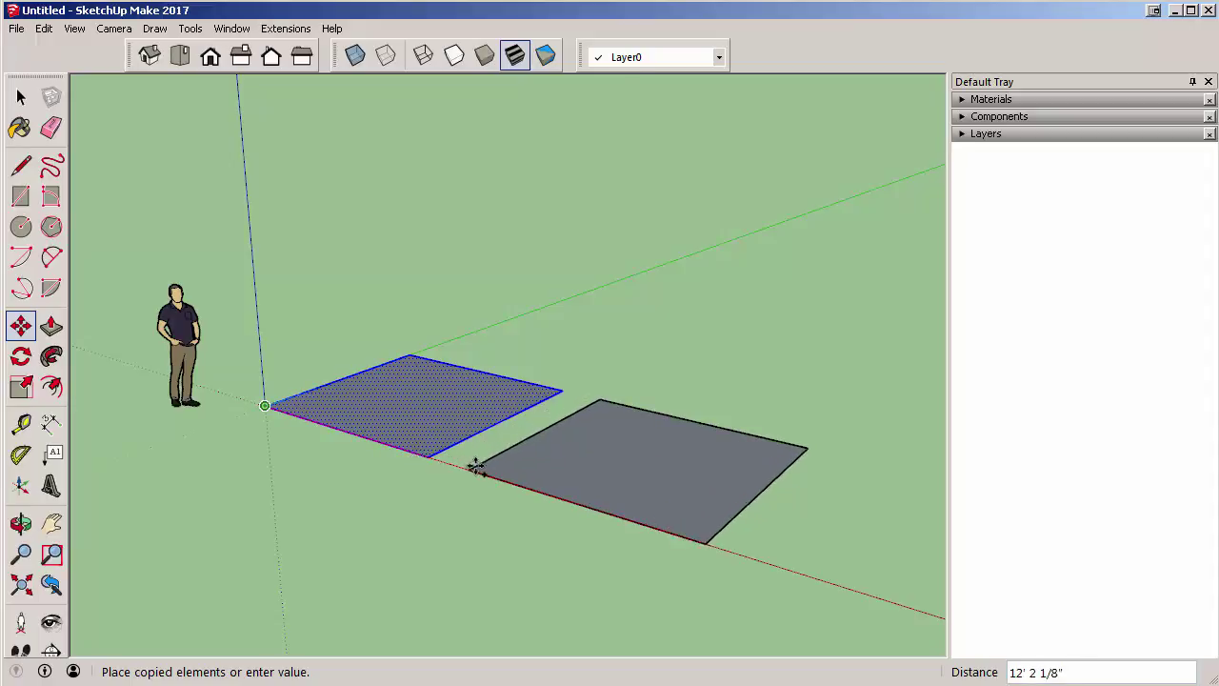
{"action": "type", "text": "5"}
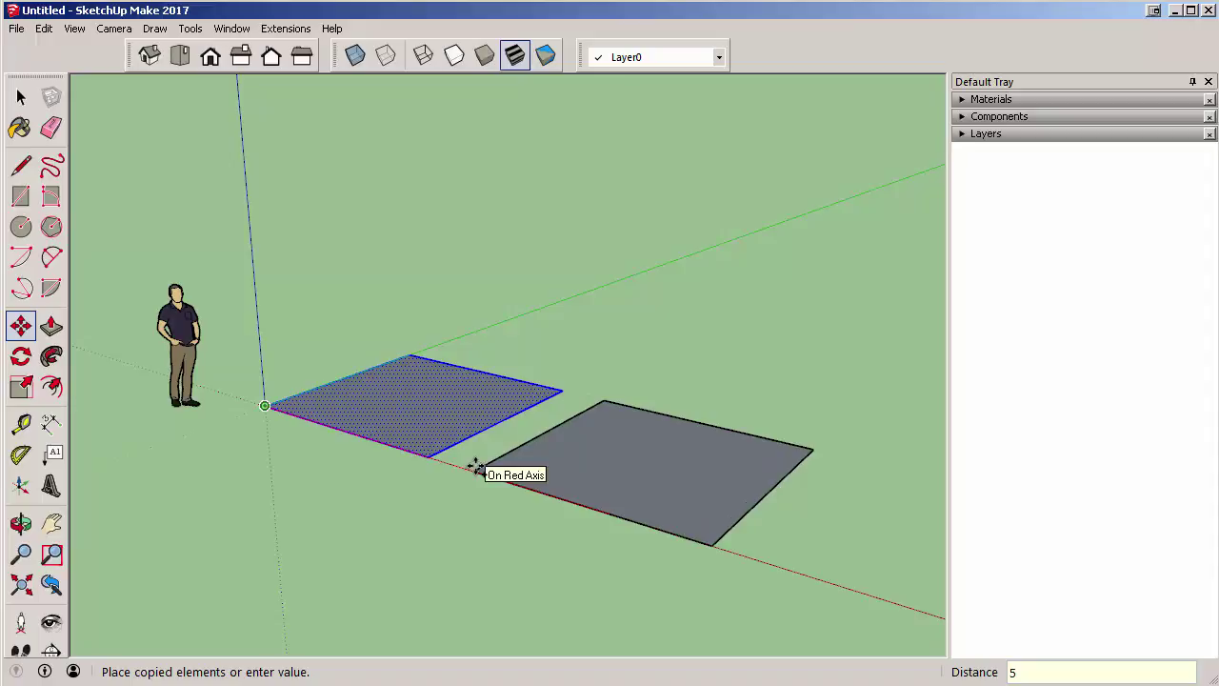
{"action": "key", "text": "Return"}
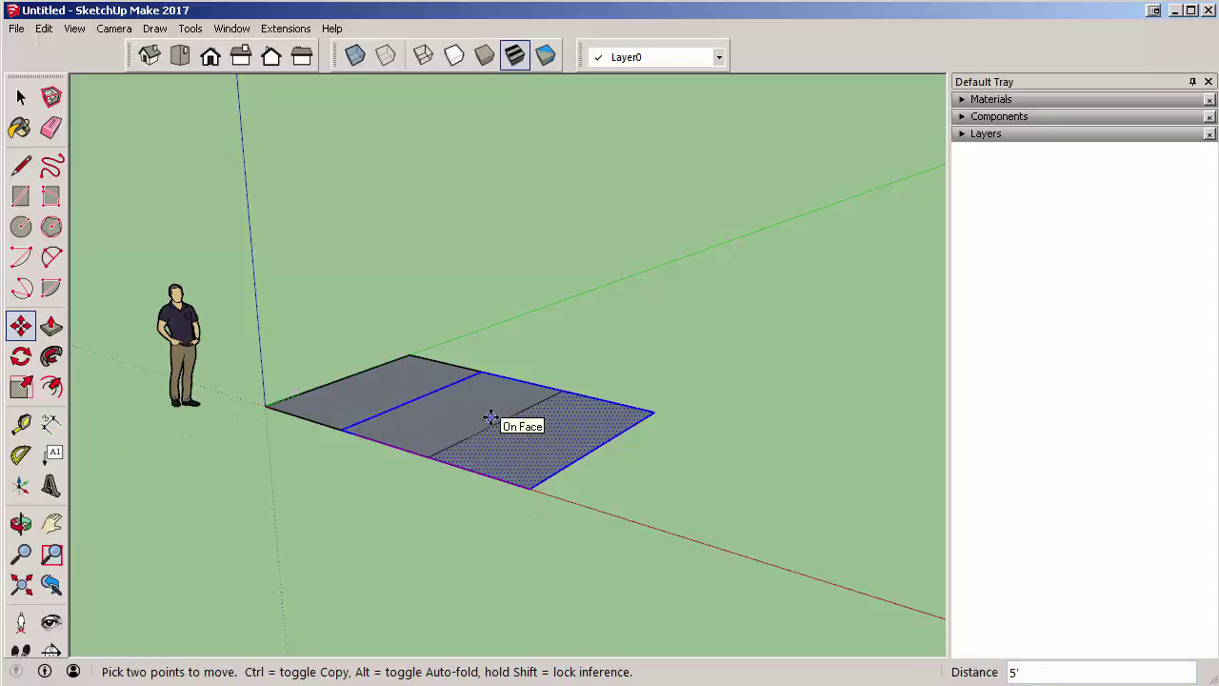
Respace the copy to 15', then 20', and repeat it three times with x3.
{"action": "type", "text": "15'"}
{"action": "key", "text": "Return"}
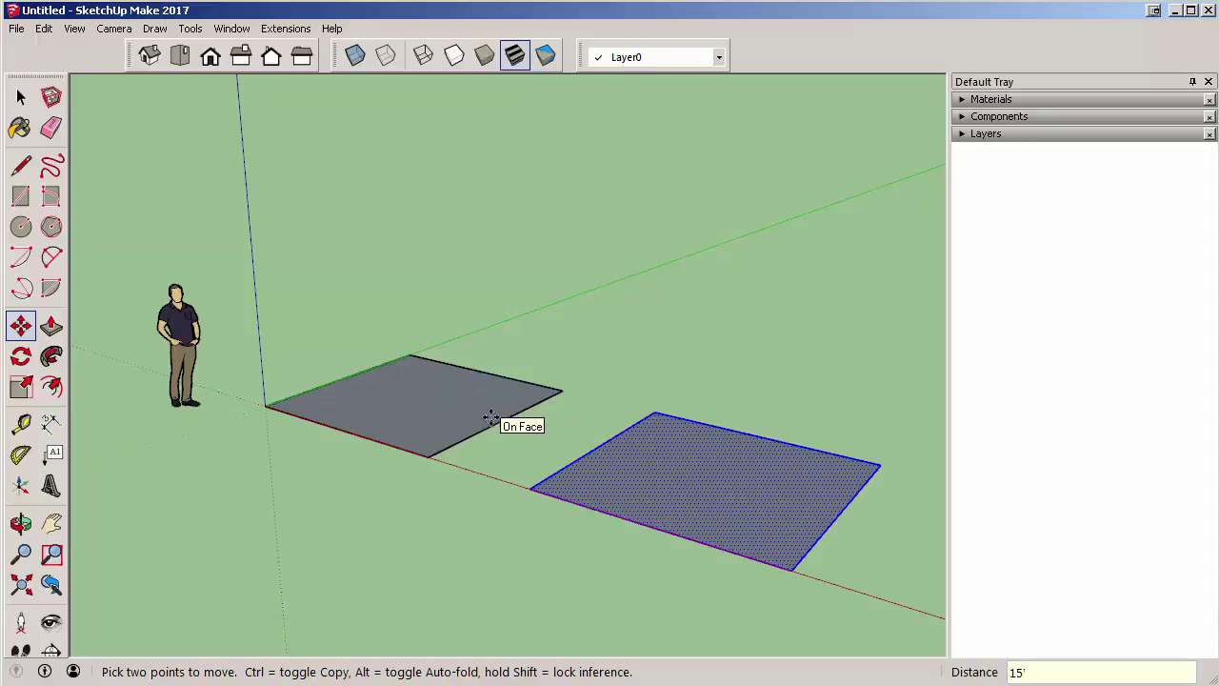
{"action": "scroll", "coordinate": [410, 388], "scroll_direction": "down", "scroll_amount": 3}
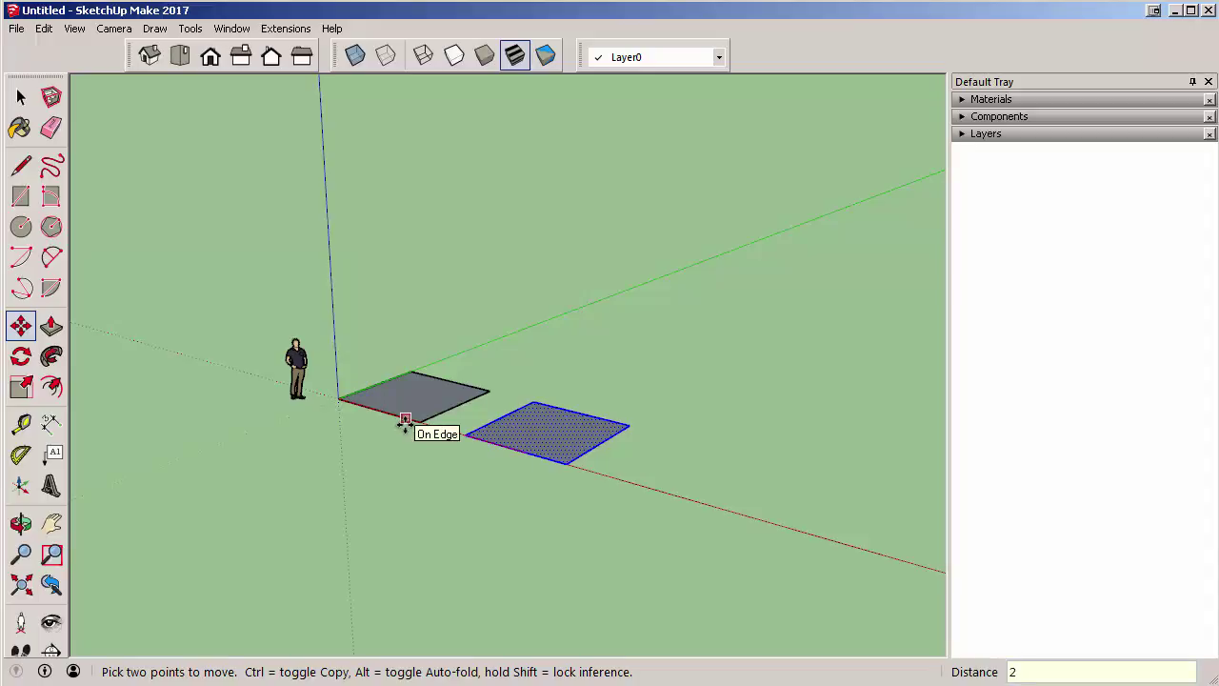
{"action": "key", "text": "Return"}
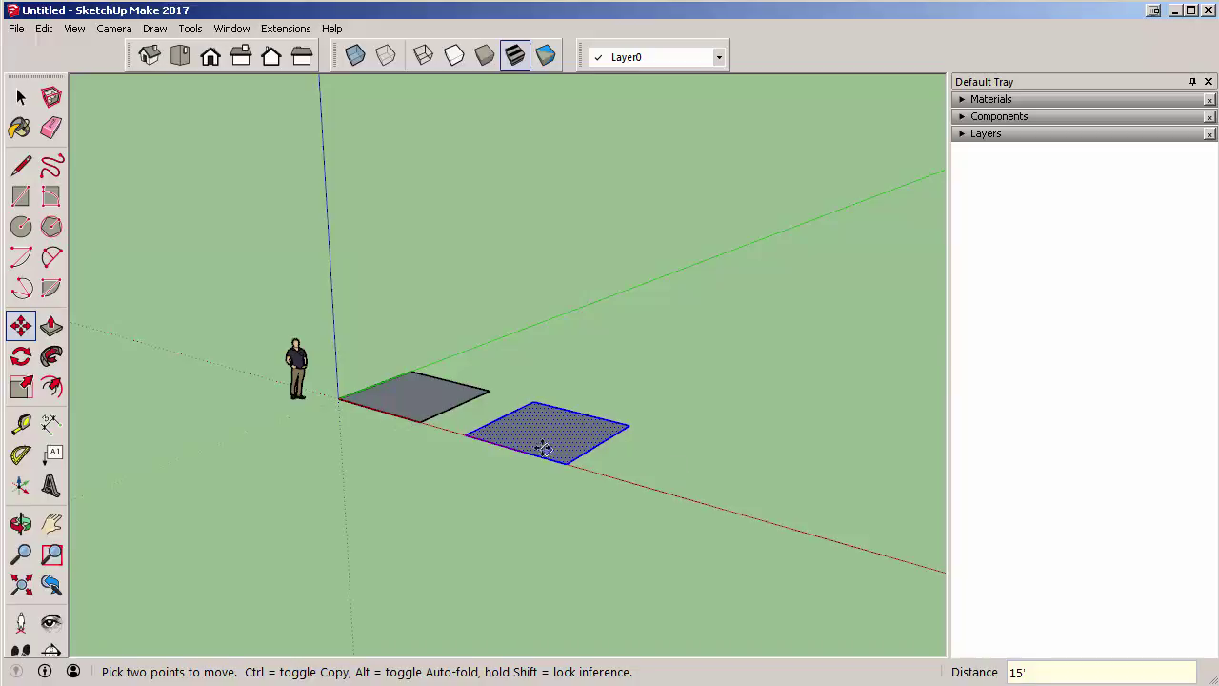
{"action": "type", "text": "3"}
{"action": "key", "text": "Return"}
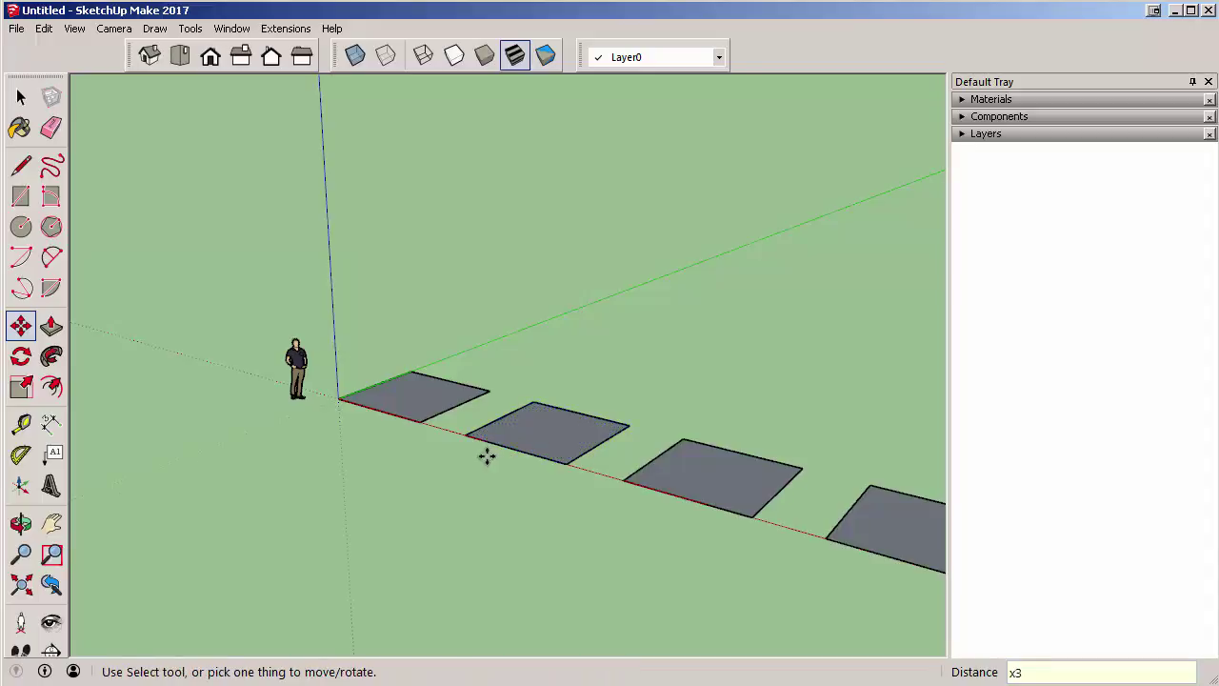
Undo the fourth square so three squares remain along the red axis.
{"action": "scroll", "coordinate": [486, 453], "scroll_direction": "down", "scroll_amount": 2}
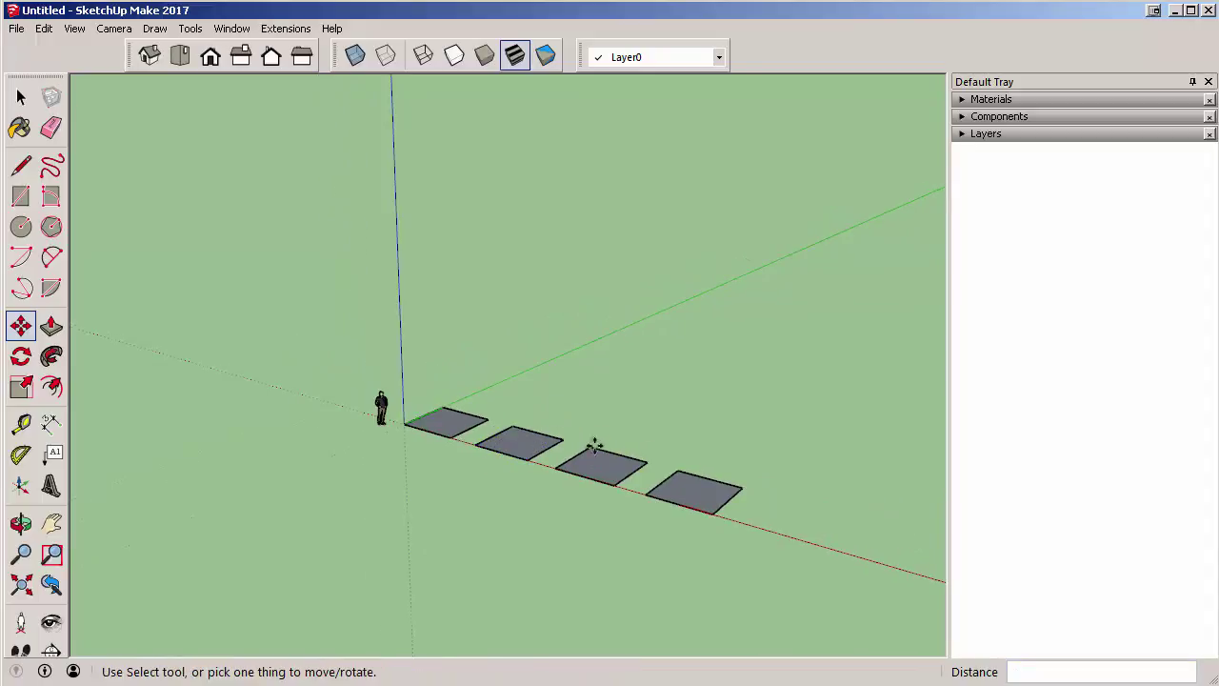
{"action": "left_click", "coordinate": [709, 515]}
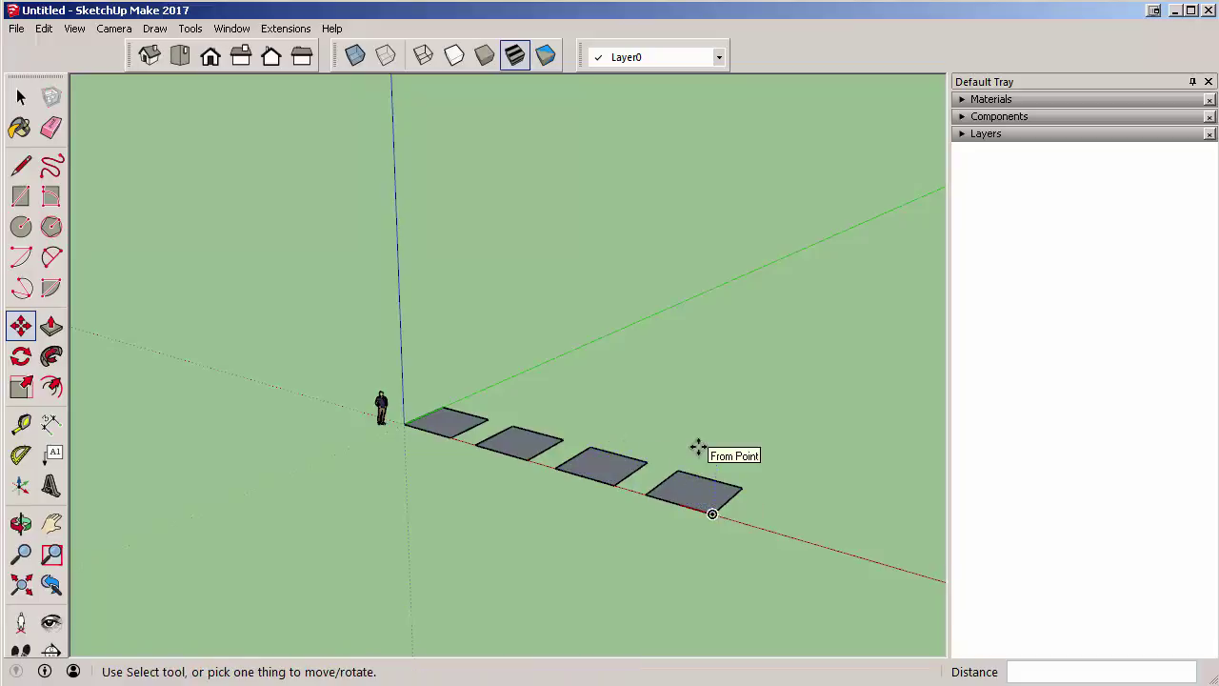
{"action": "key", "text": "ctrl+z"}
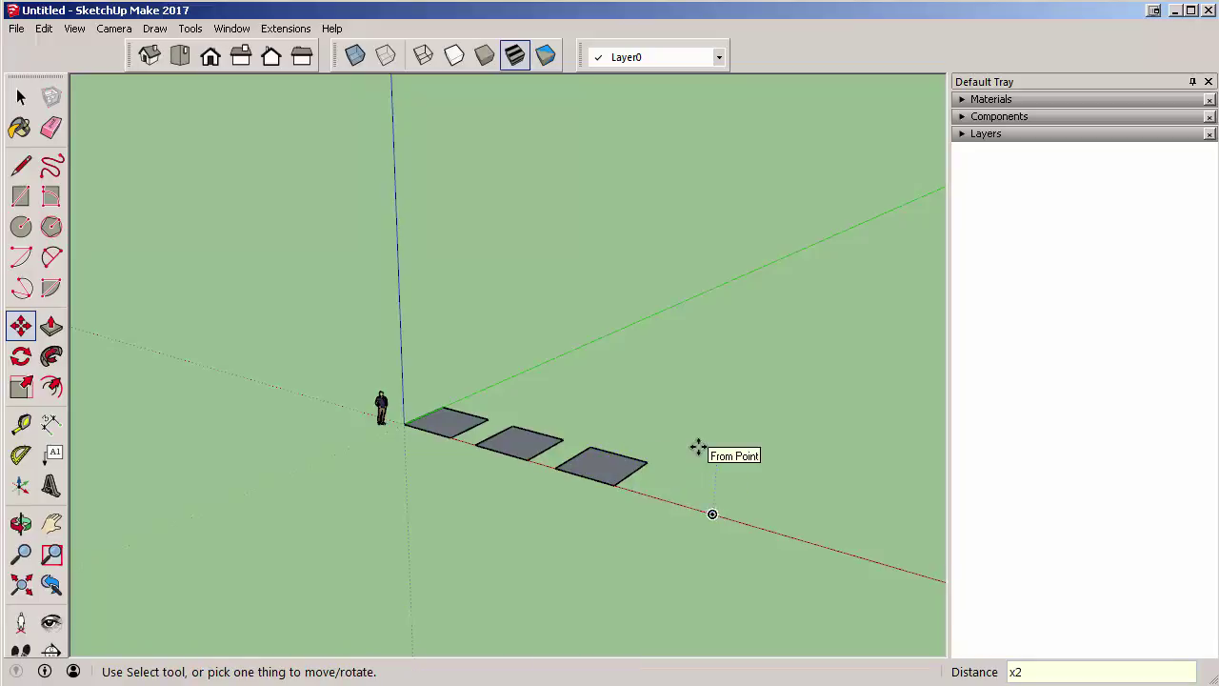
{"action": "scroll", "coordinate": [538, 438], "scroll_direction": "up", "scroll_amount": 3}
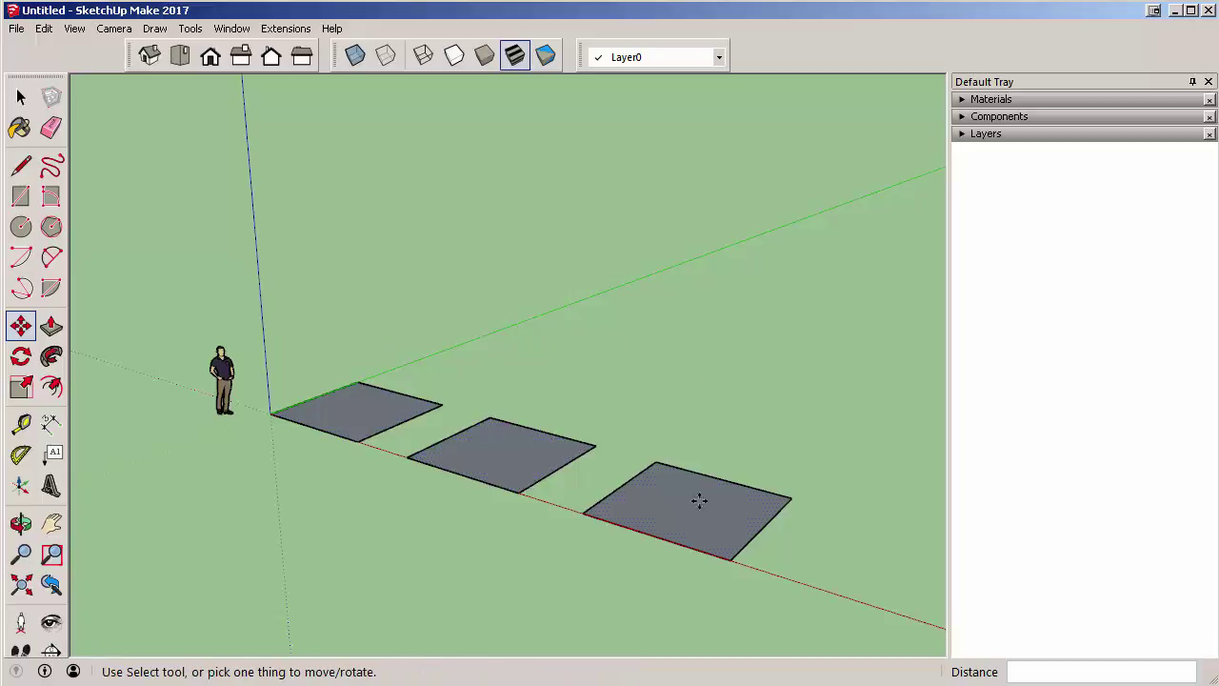
{"action": "scroll", "coordinate": [409, 443], "scroll_direction": "down", "scroll_amount": 2}
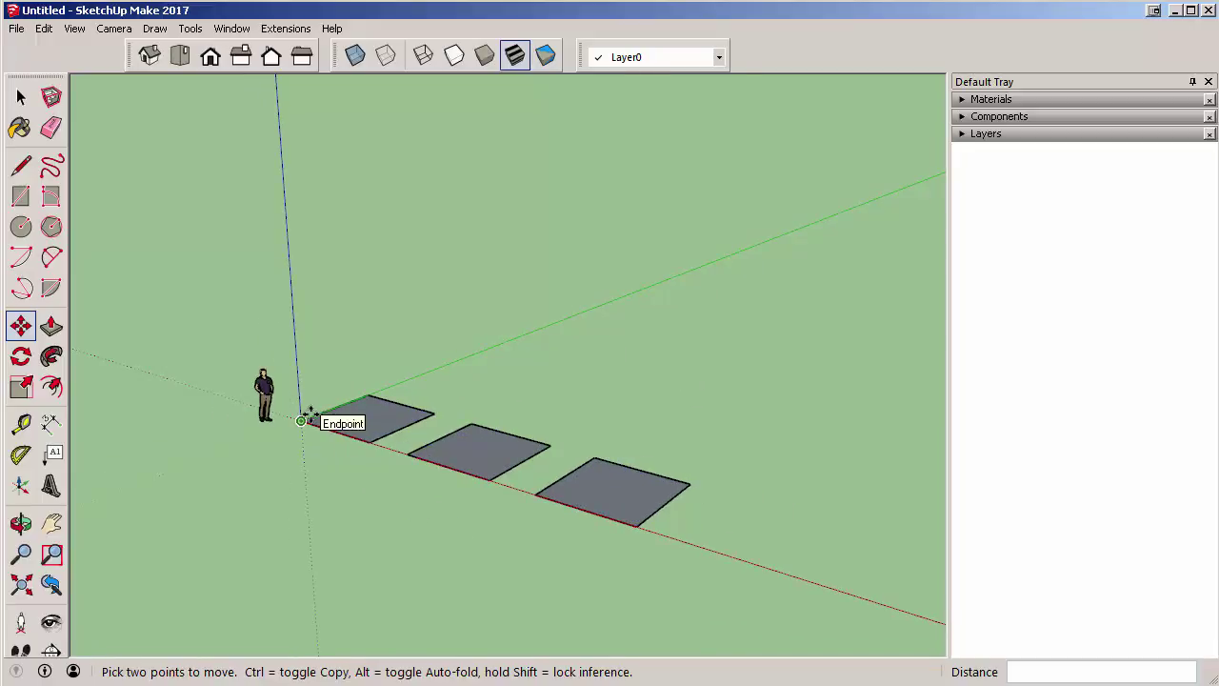
{"action": "key", "text": "space"}
Copy the third square along the green axis, trying 12' and then 15'.
{"action": "left_click", "coordinate": [603, 491]}
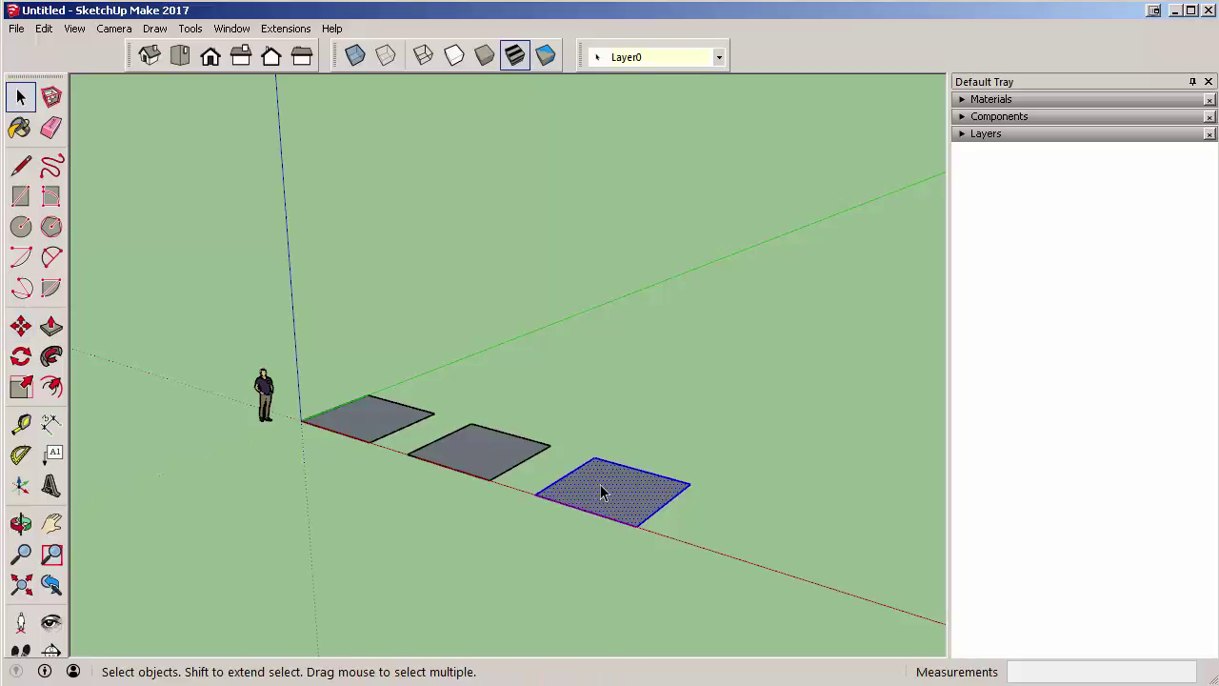
{"action": "key", "text": "m"}
{"action": "key", "text": "ctrl"}
{"action": "left_click", "coordinate": [538, 494]}
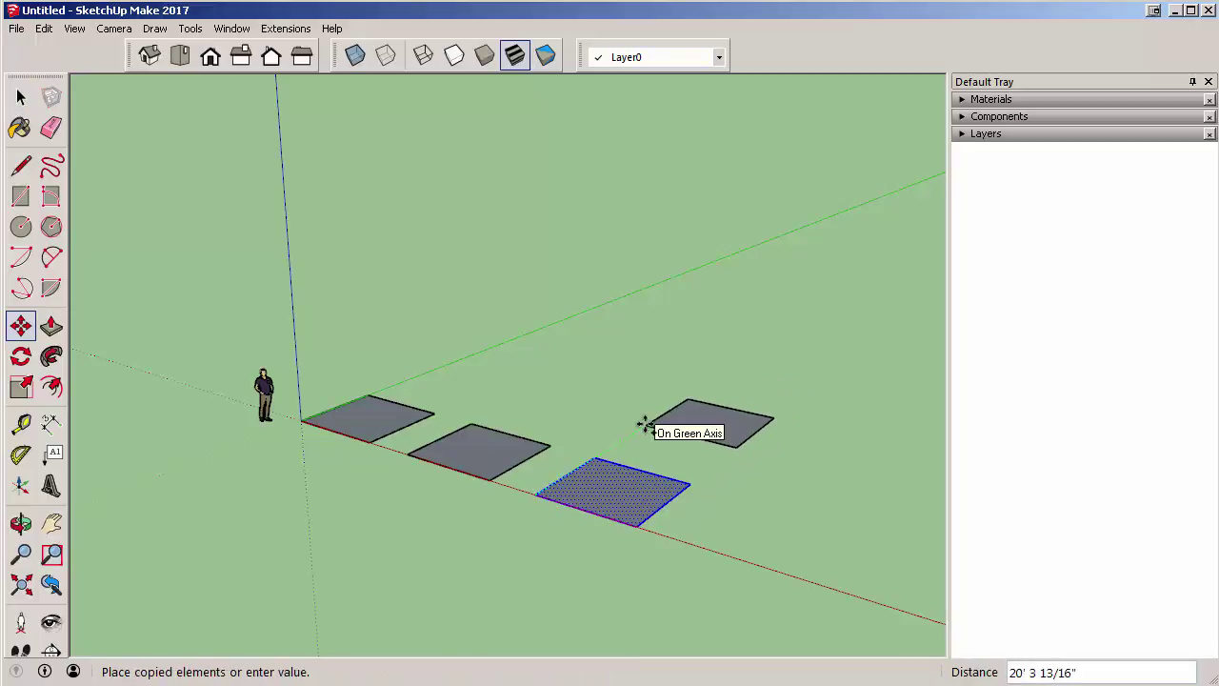
{"action": "type", "text": "12"}
{"action": "key", "text": "Return"}
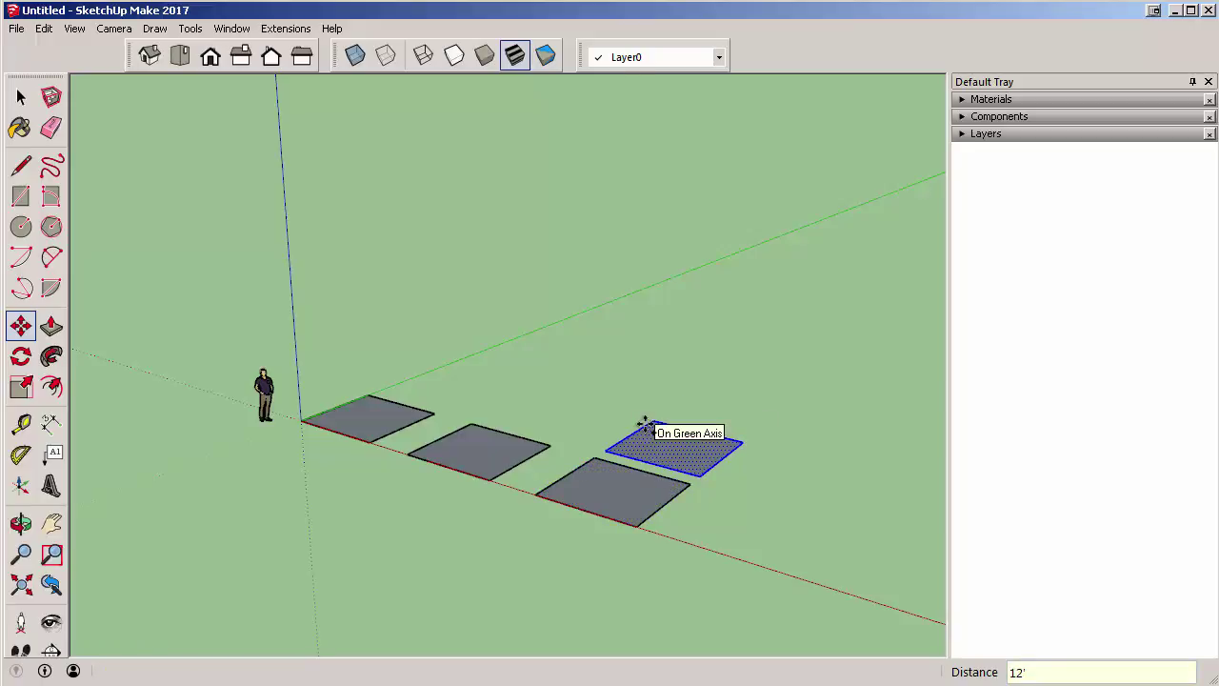
{"action": "type", "text": "15"}
{"action": "key", "text": "Return"}
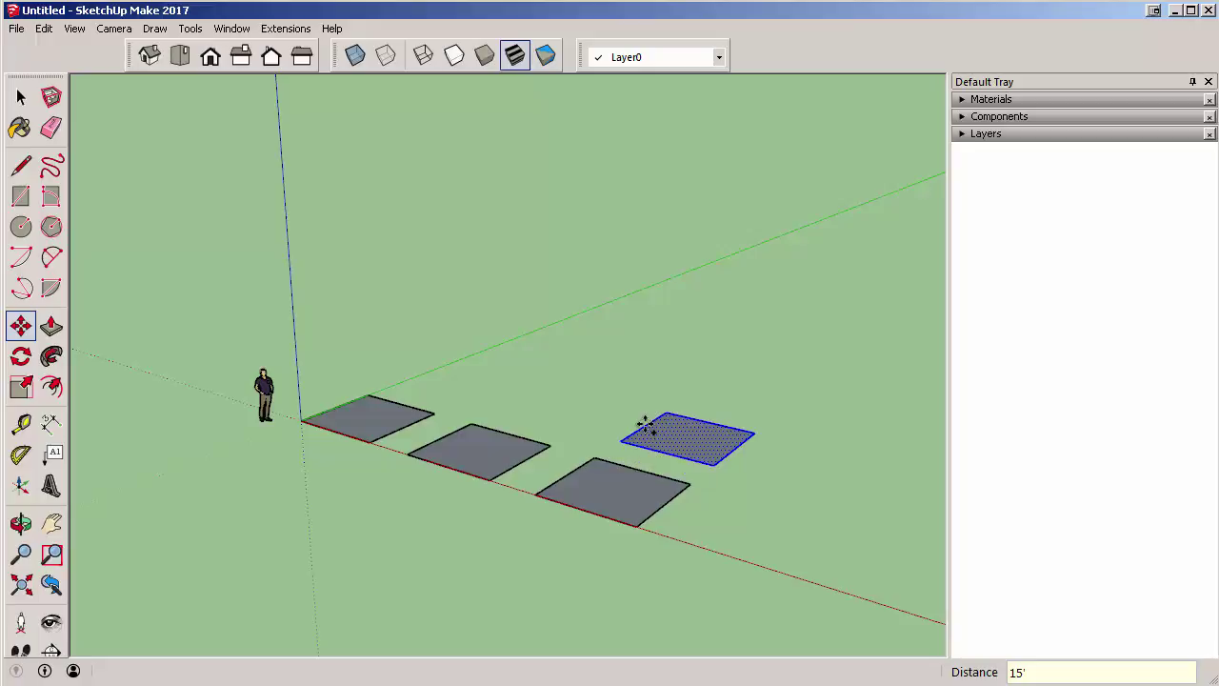
Set the green-axis copy to 16', array it x4, then undo those copies.
{"action": "type", "text": "16"}
{"action": "key", "text": "Return"}
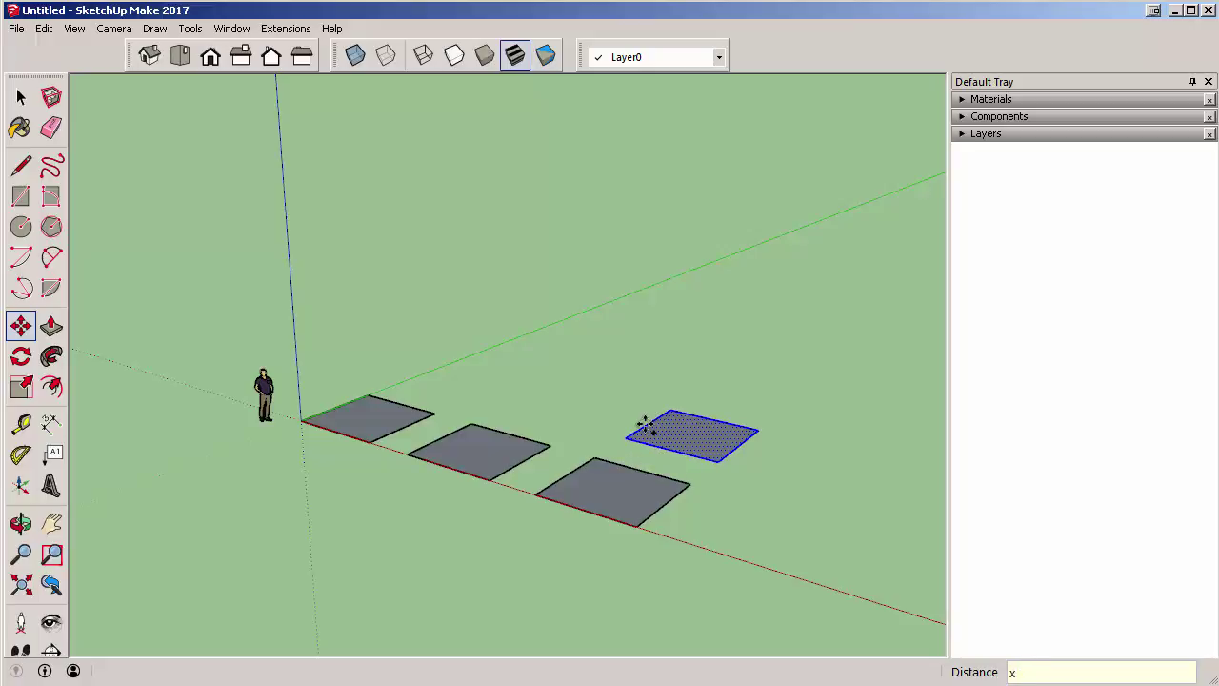
{"action": "type", "text": "x4"}
{"action": "key", "text": "Return"}
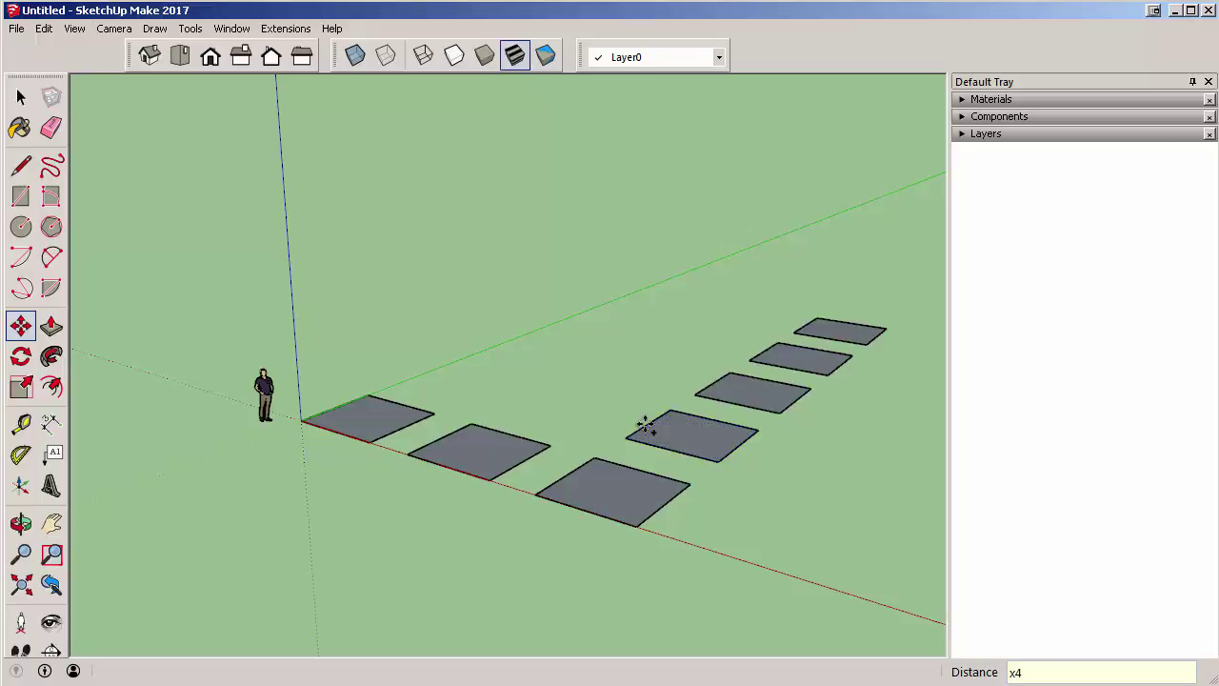
{"action": "key", "text": "ctrl+z"}
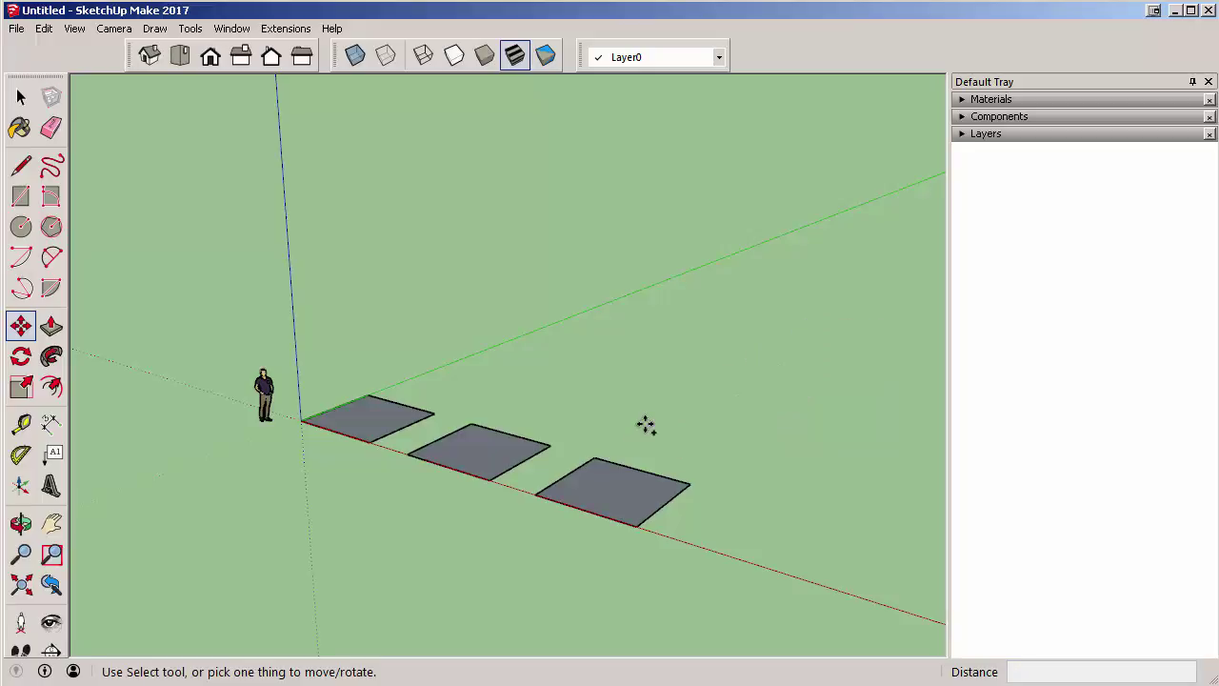
Push/Pull the first square up 10', then raise the other two squares to match.
{"action": "mouse_move", "coordinate": [518, 555]}
{"action": "middle_mouse_down"}
{"action": "mouse_move", "coordinate": [498, 517]}
{"action": "mouse_move", "coordinate": [527, 511]}
{"action": "middle_mouse_up"}
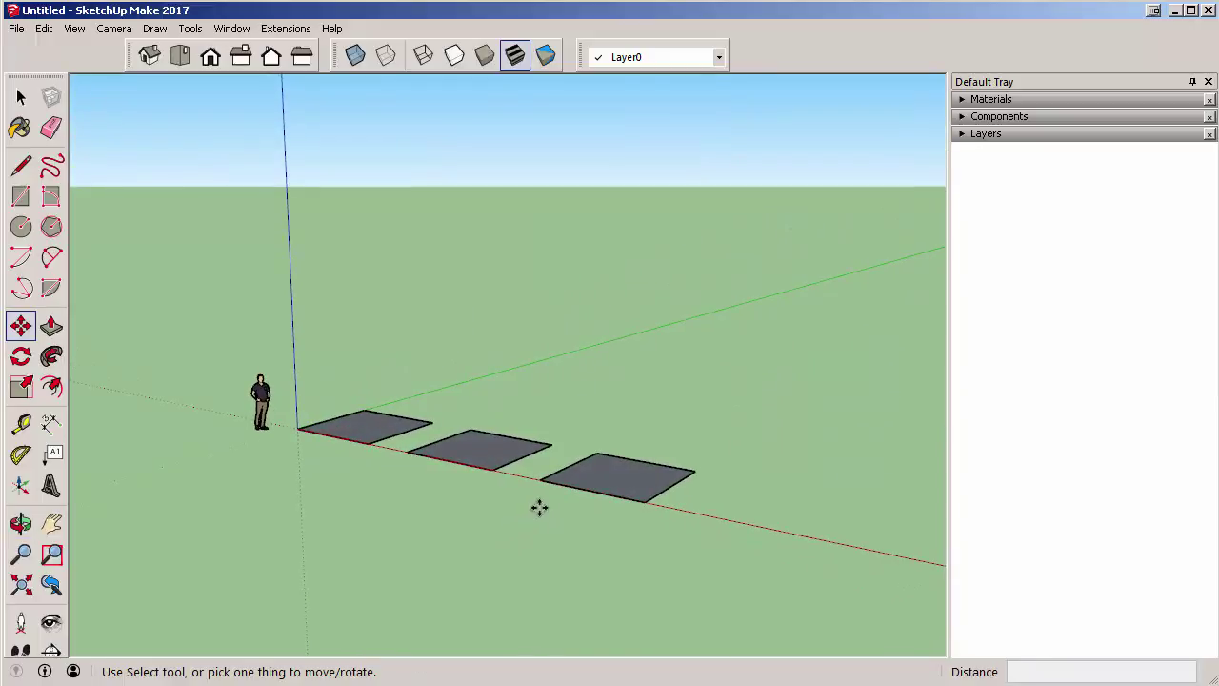
{"action": "scroll", "coordinate": [545, 509], "scroll_direction": "up", "scroll_amount": 1}
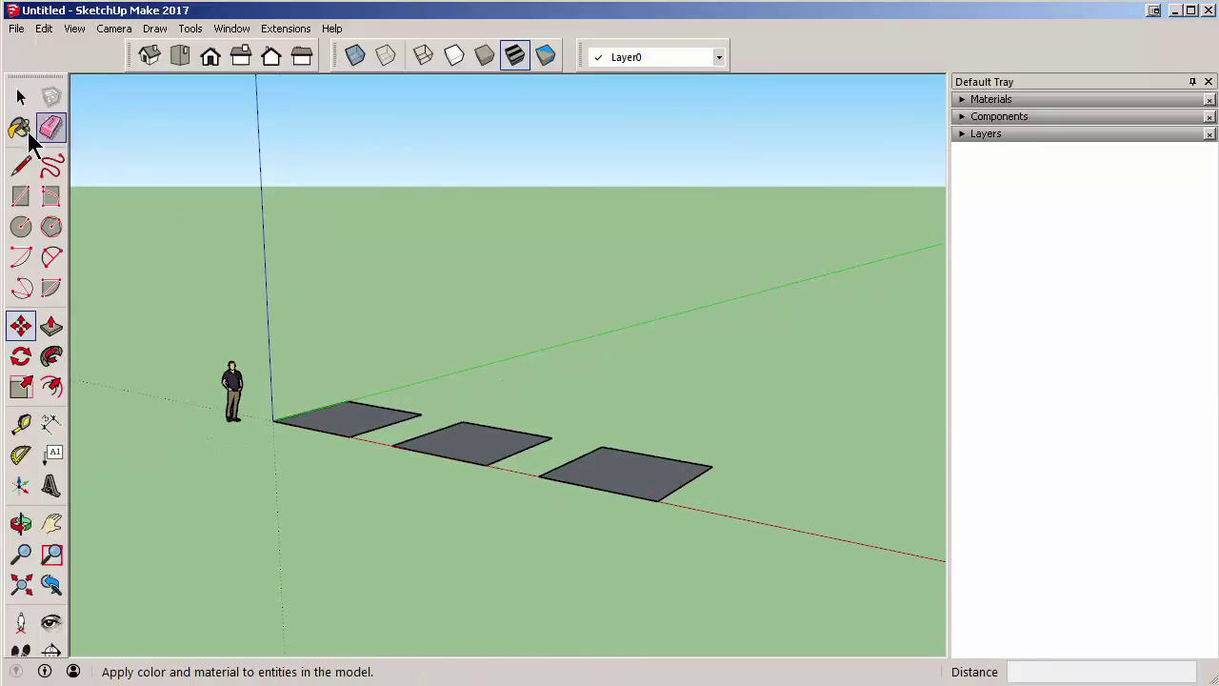
{"action": "middle_click_drag", "start_coordinate": [536, 419], "coordinate": [508, 441]}
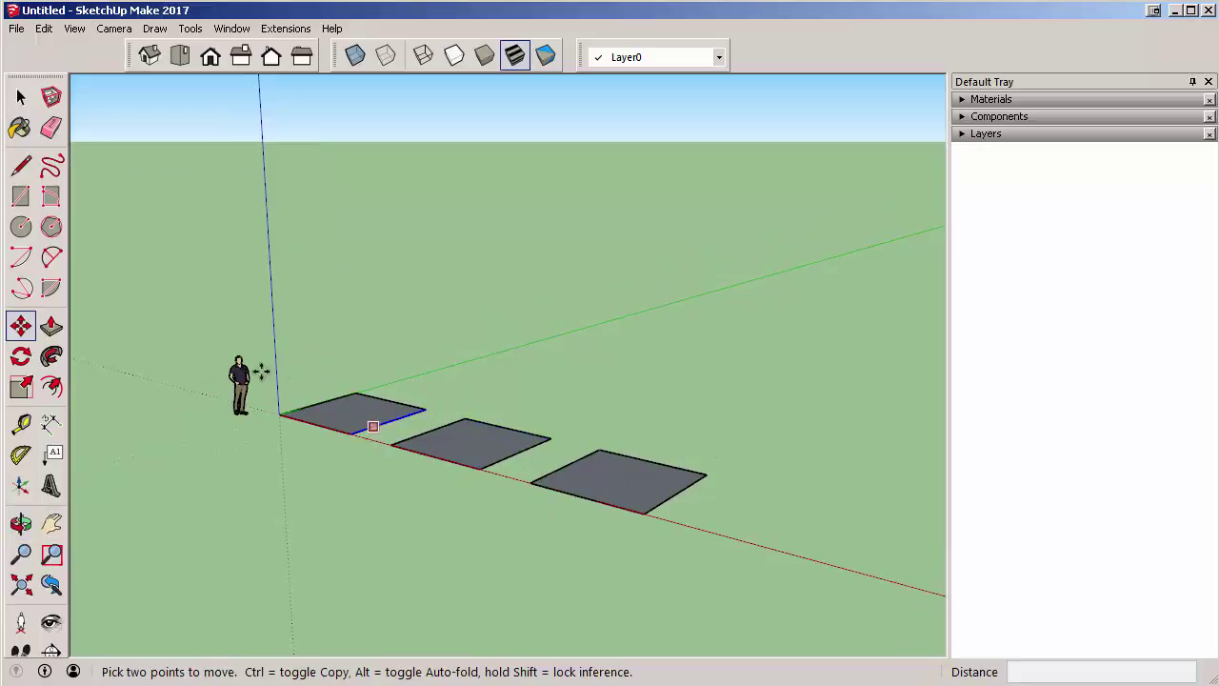
{"action": "left_click", "coordinate": [21, 97]}
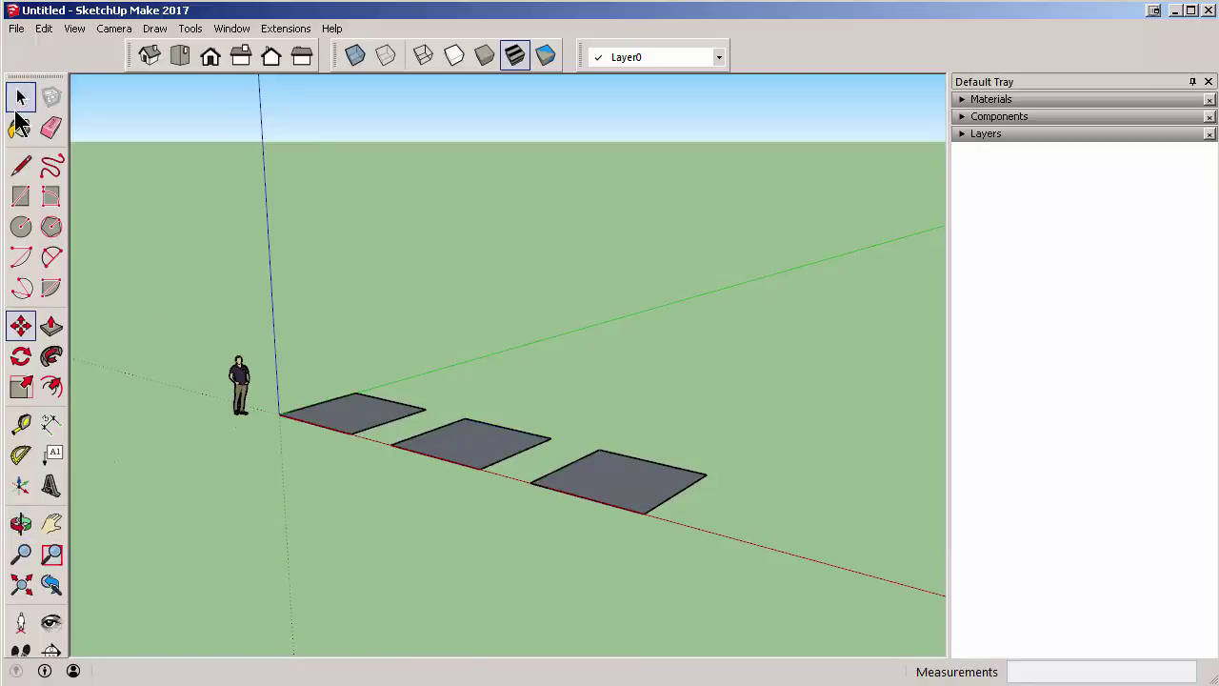
{"action": "left_click", "coordinate": [52, 329]}
{"action": "left_click", "coordinate": [349, 409]}
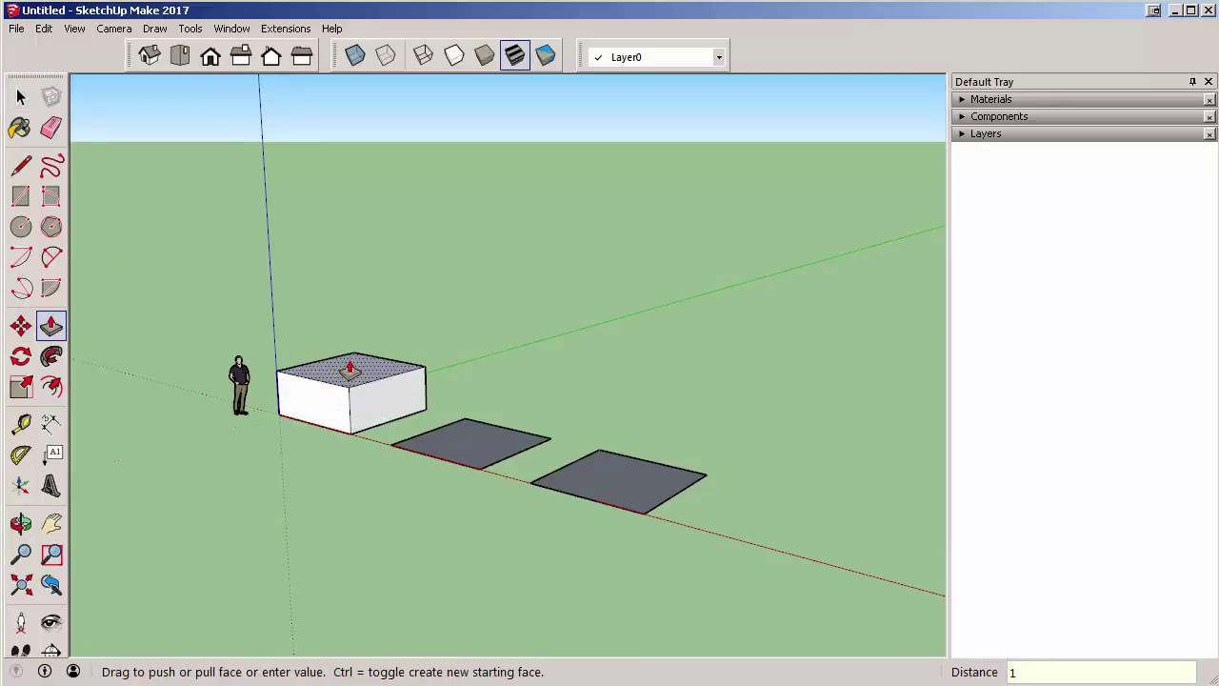
{"action": "type", "text": "10'"}
{"action": "key", "text": "Return"}
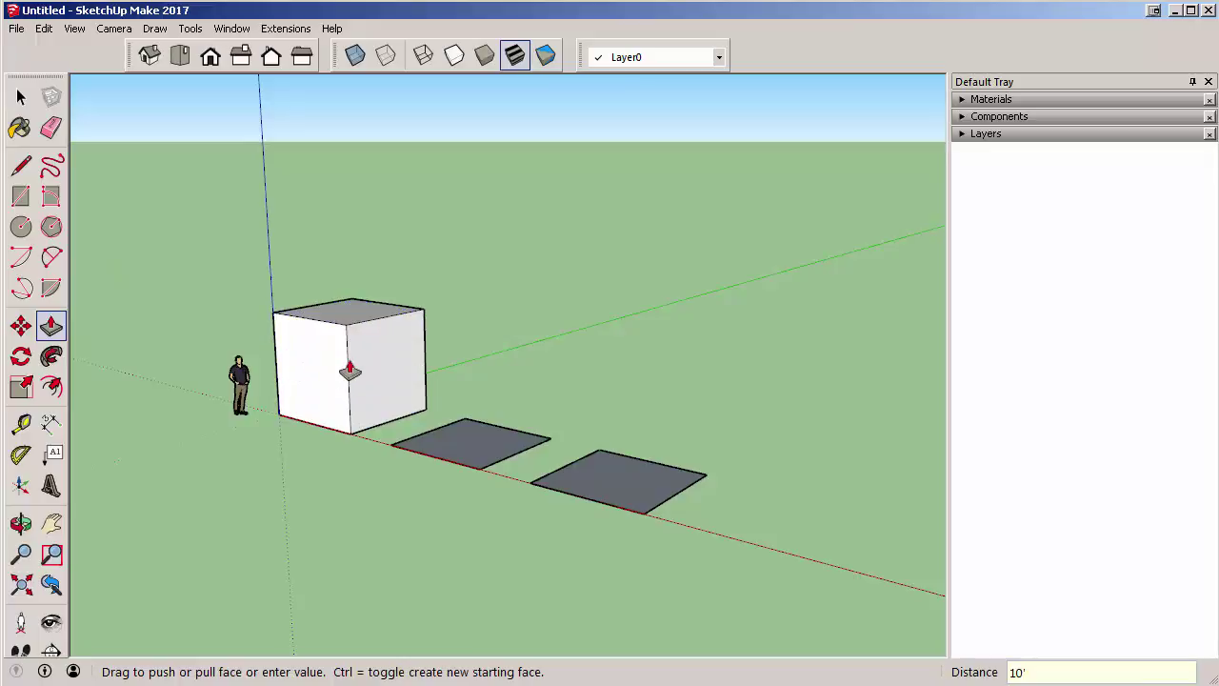
{"action": "double_click", "coordinate": [444, 449]}
{"action": "double_click", "coordinate": [614, 492]}
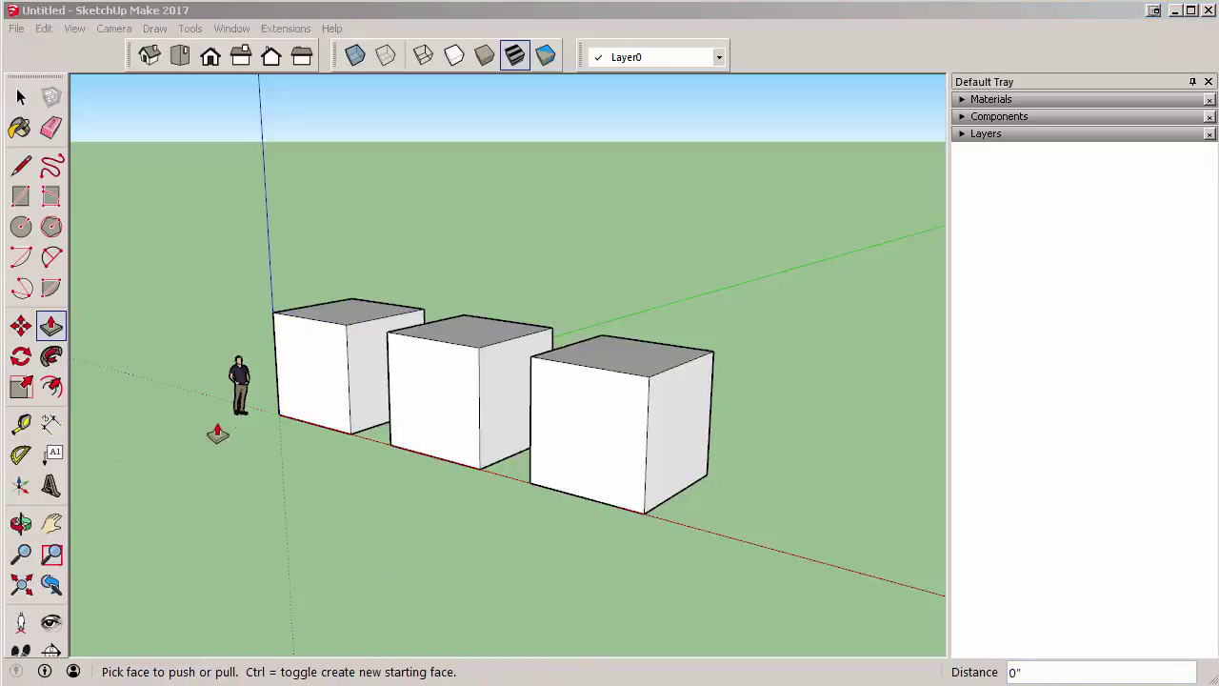
{"action": "middle_click_drag", "start_coordinate": [213, 435], "coordinate": [264, 452]}
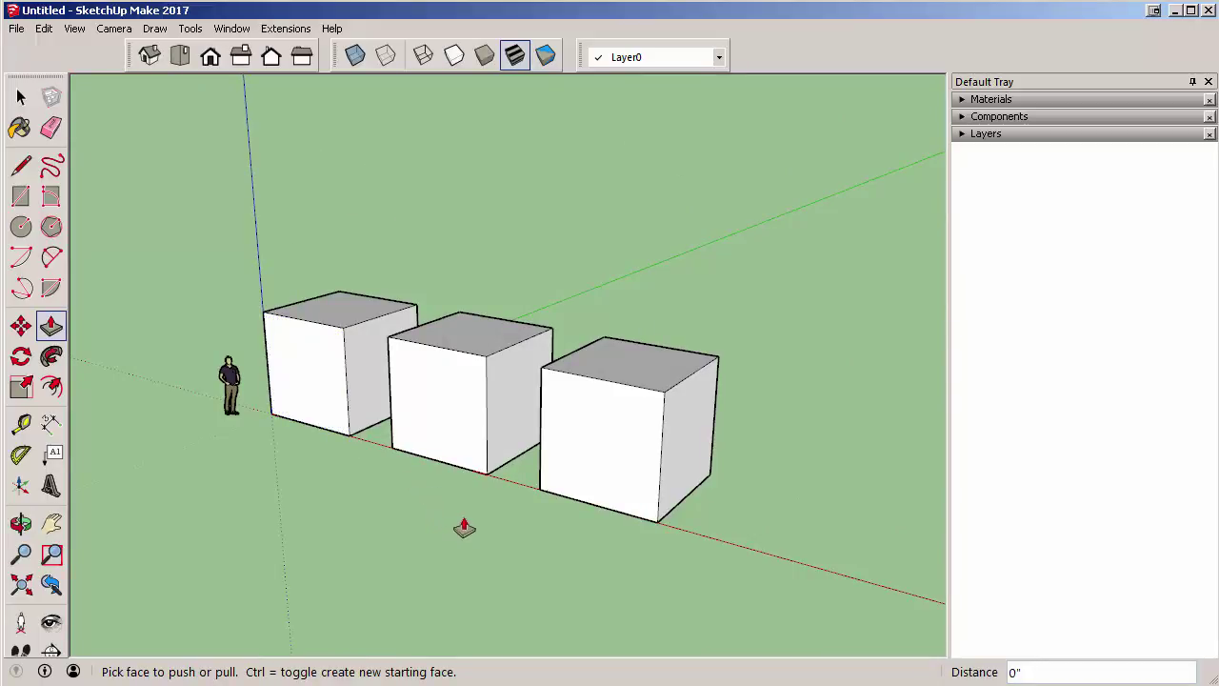
Select the whole middle cube.
{"action": "middle_click_drag", "start_coordinate": [324, 493], "coordinate": [394, 463]}
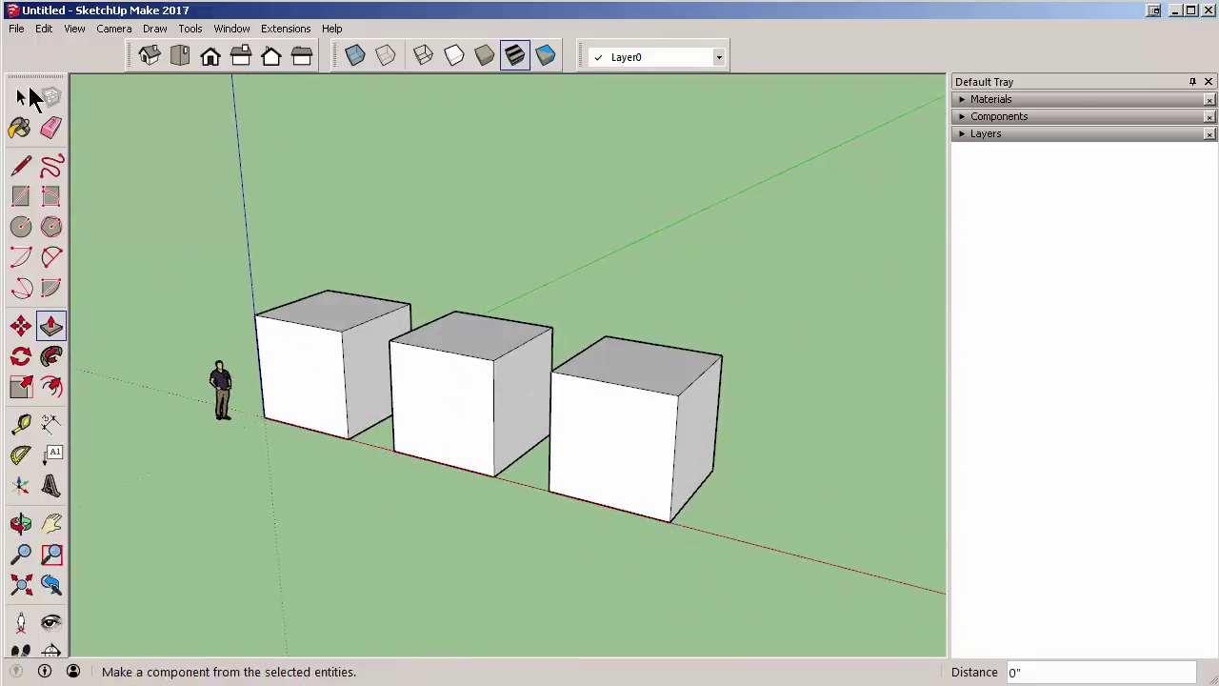
{"action": "left_click", "coordinate": [21, 97]}
{"action": "triple_click", "coordinate": [431, 403]}
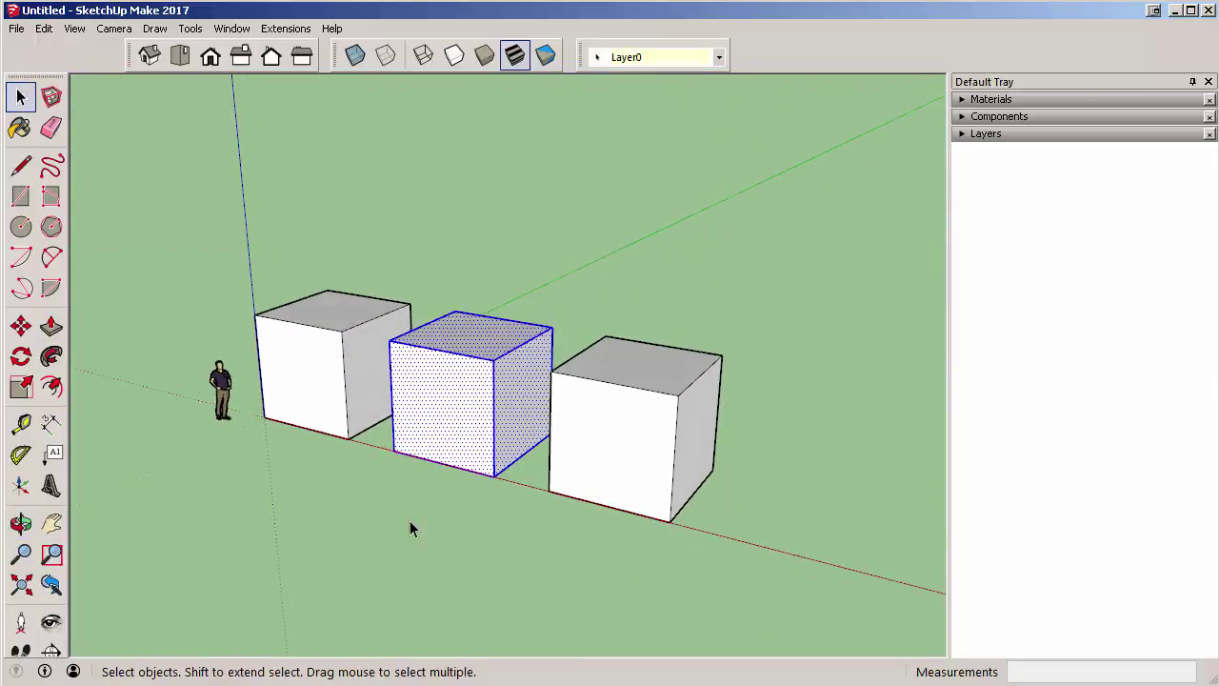
{"action": "middle_click_drag", "start_coordinate": [410, 520], "coordinate": [419, 206]}
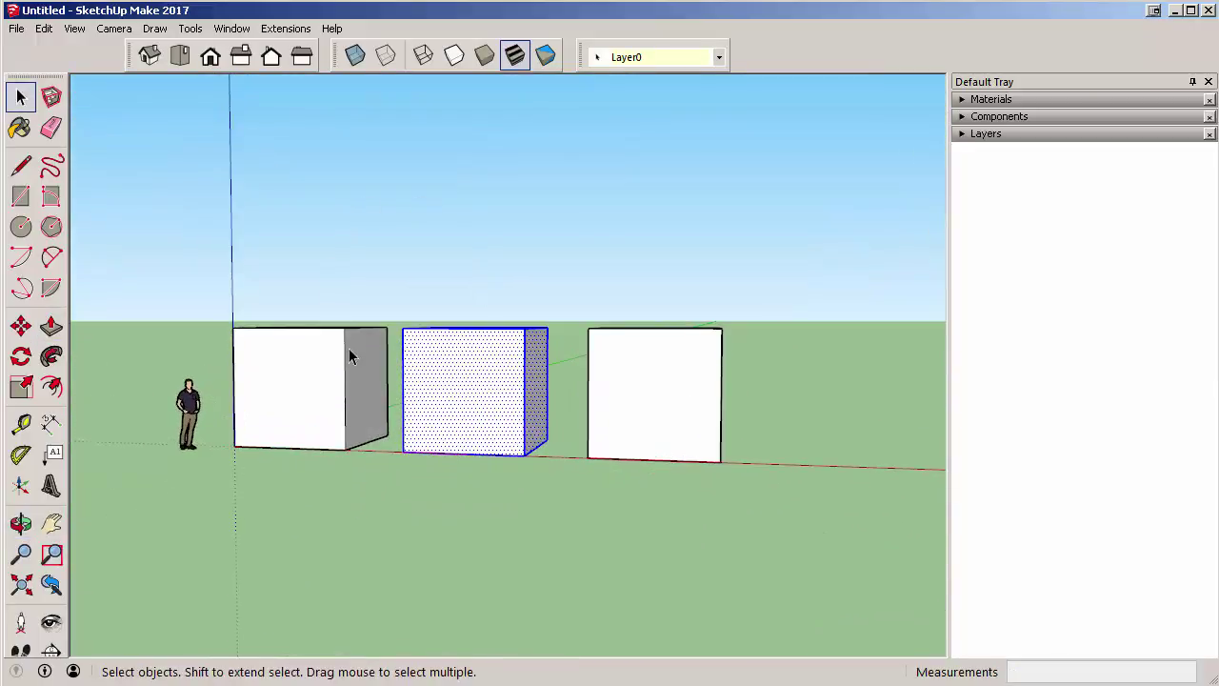
{"action": "middle_click_drag", "start_coordinate": [408, 354], "coordinate": [376, 460]}
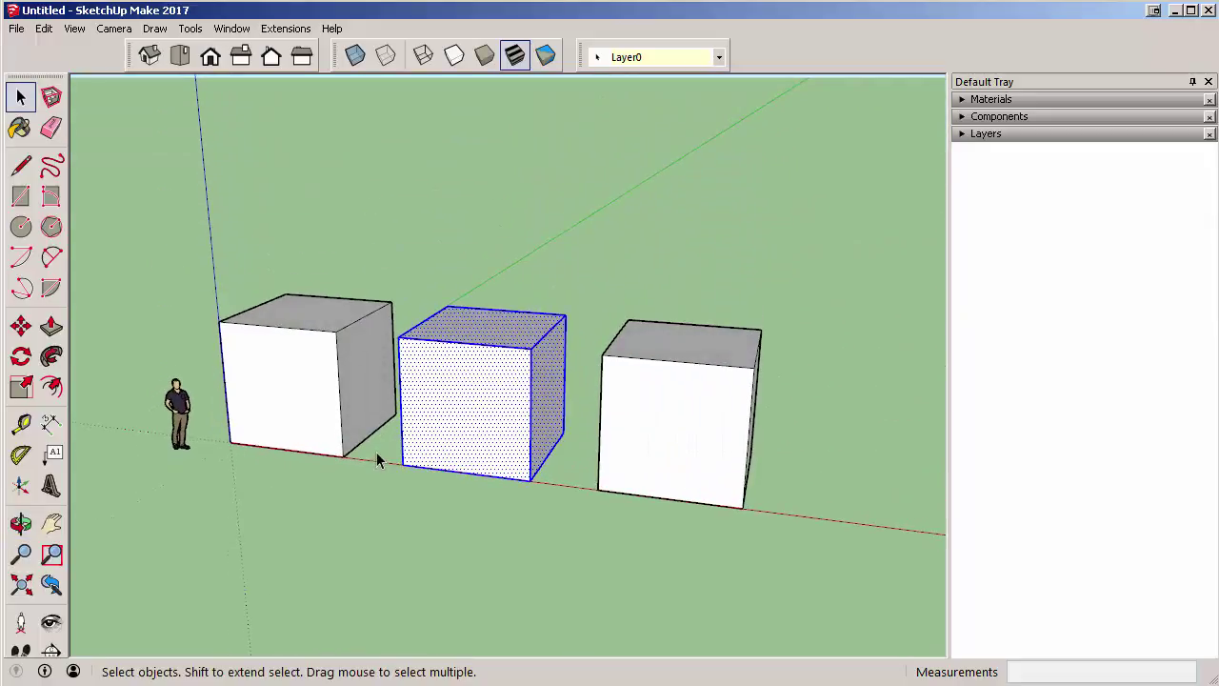
{"action": "scroll", "coordinate": [377, 460], "scroll_direction": "up", "scroll_amount": 1}
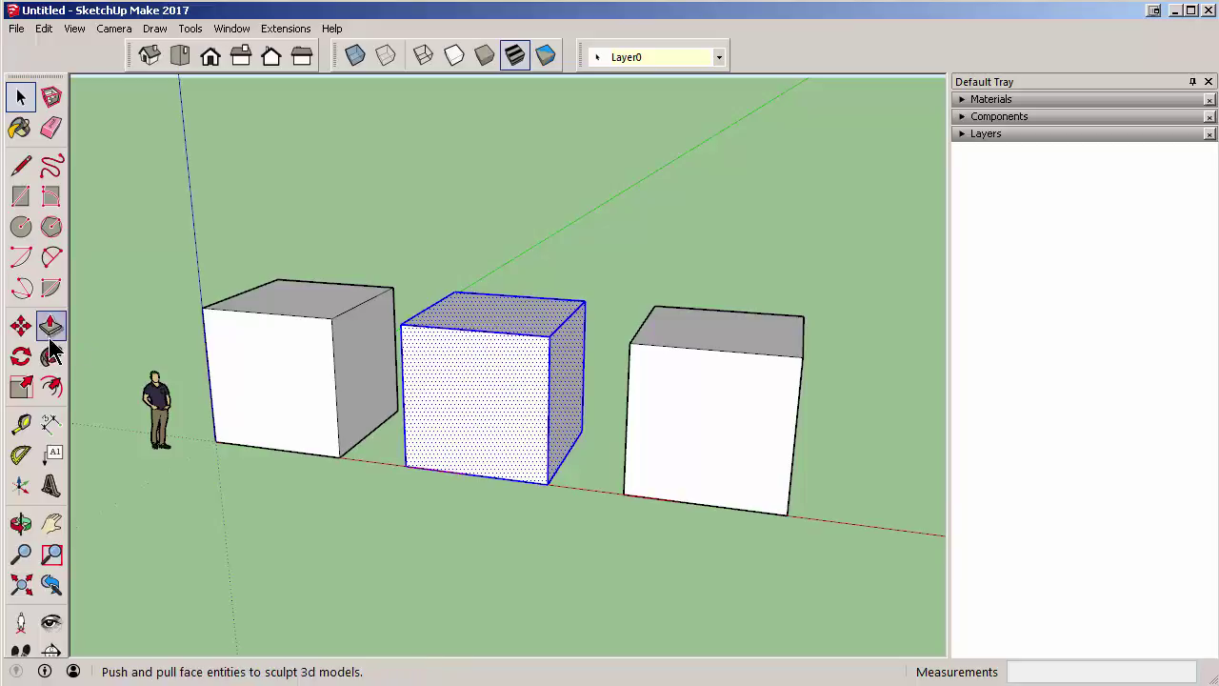
Move the middle cube up onto the top of the left cube.
{"action": "left_click", "coordinate": [21, 326]}
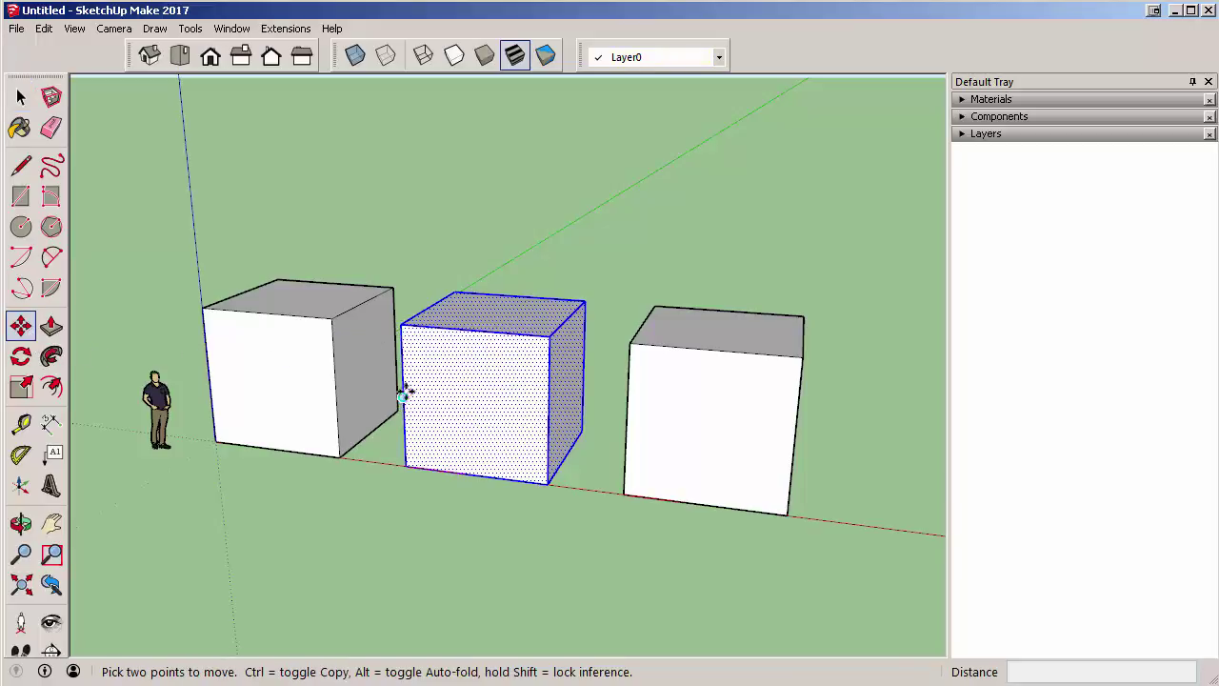
{"action": "middle_click_drag", "start_coordinate": [511, 571], "coordinate": [432, 525]}
{"action": "middle_click_drag", "start_coordinate": [438, 438], "coordinate": [426, 420]}
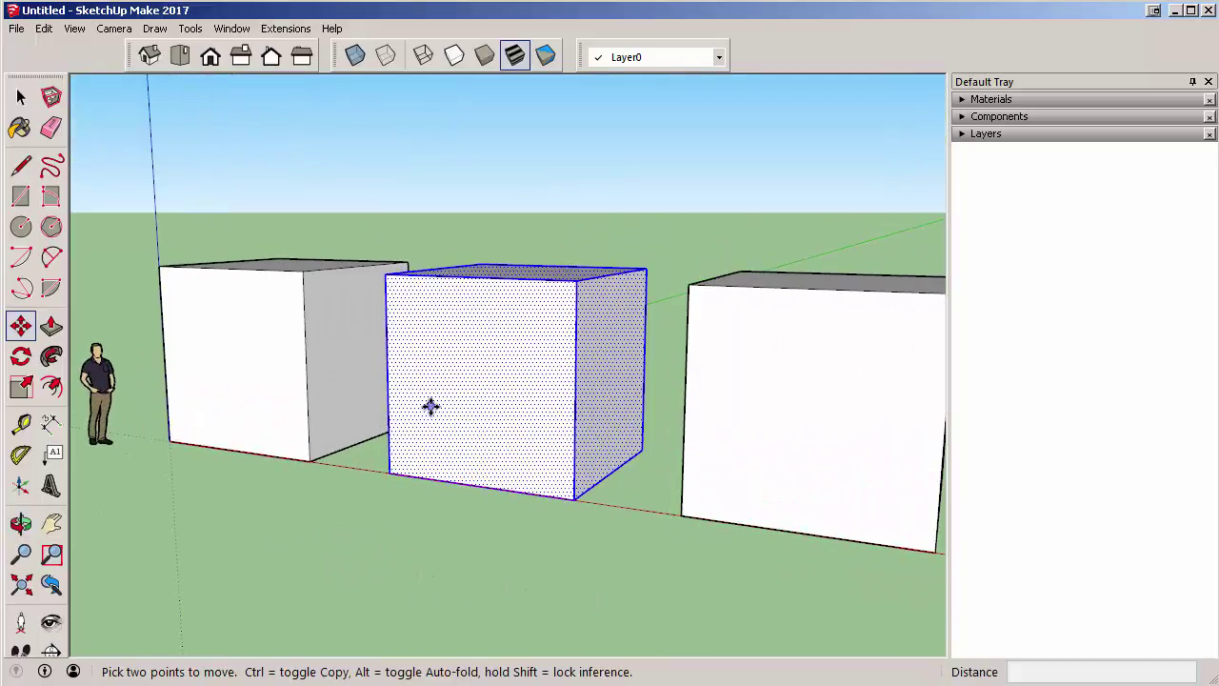
{"action": "left_click", "coordinate": [450, 408]}
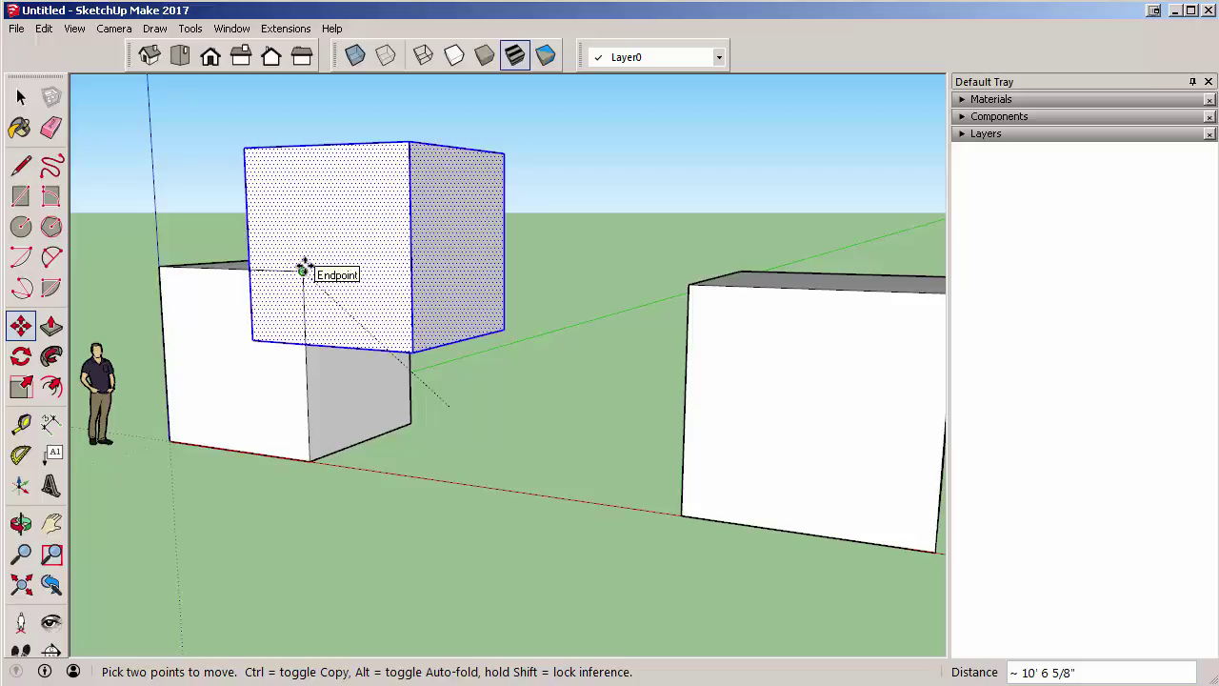
{"action": "left_click", "coordinate": [468, 398]}
{"action": "scroll", "coordinate": [389, 448], "scroll_direction": "down", "scroll_amount": 4}
{"action": "scroll", "coordinate": [389, 444], "scroll_direction": "up", "scroll_amount": 4}
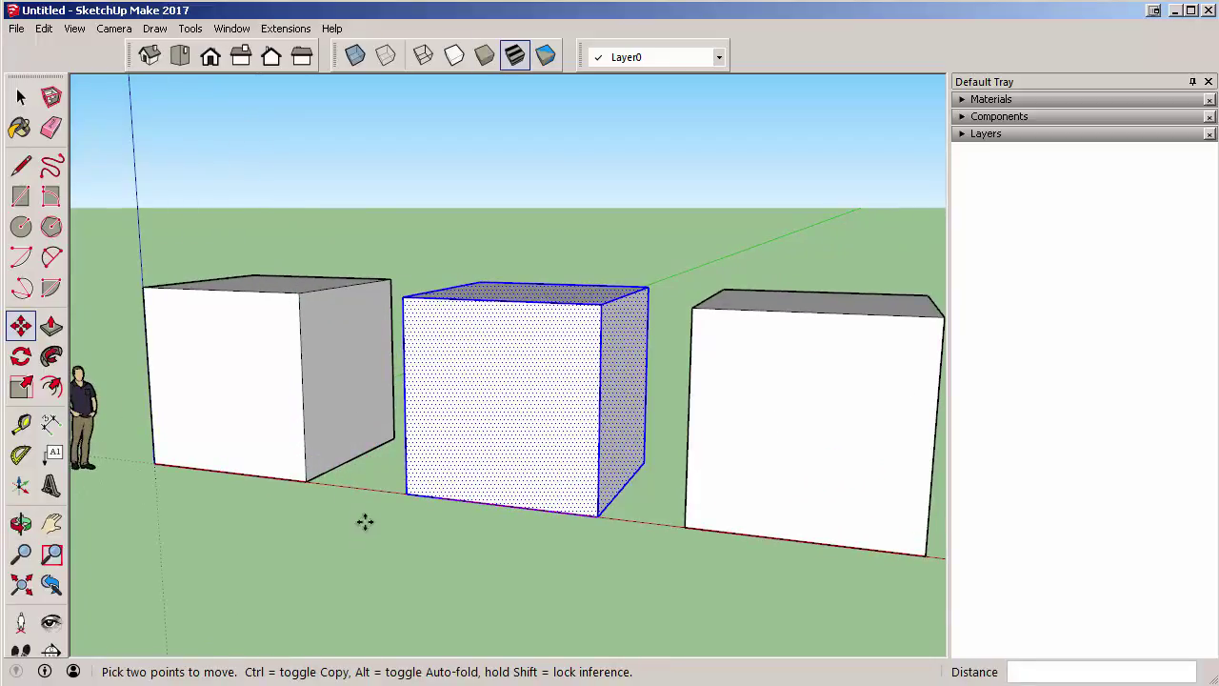
{"action": "left_click", "coordinate": [409, 492]}
{"action": "left_click", "coordinate": [341, 479]}
{"action": "scroll", "coordinate": [331, 429], "scroll_direction": "down", "scroll_amount": 3}
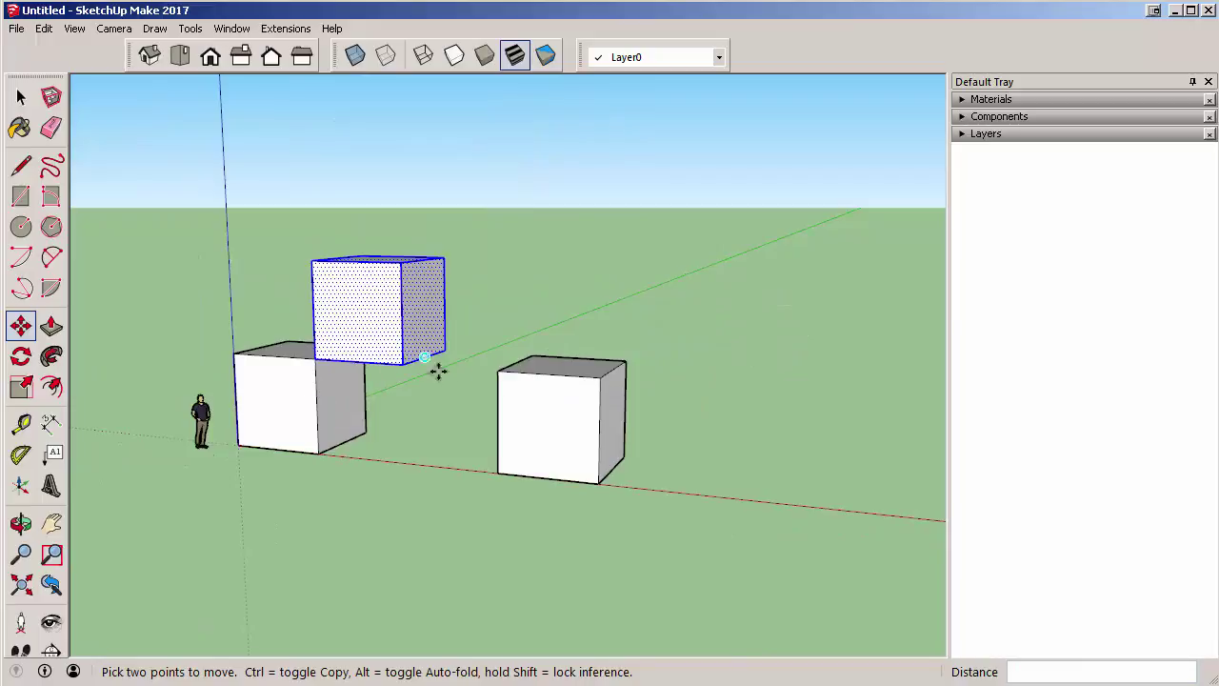
Move the right cube against the left cube, under the top cube.
{"action": "key", "text": "space"}
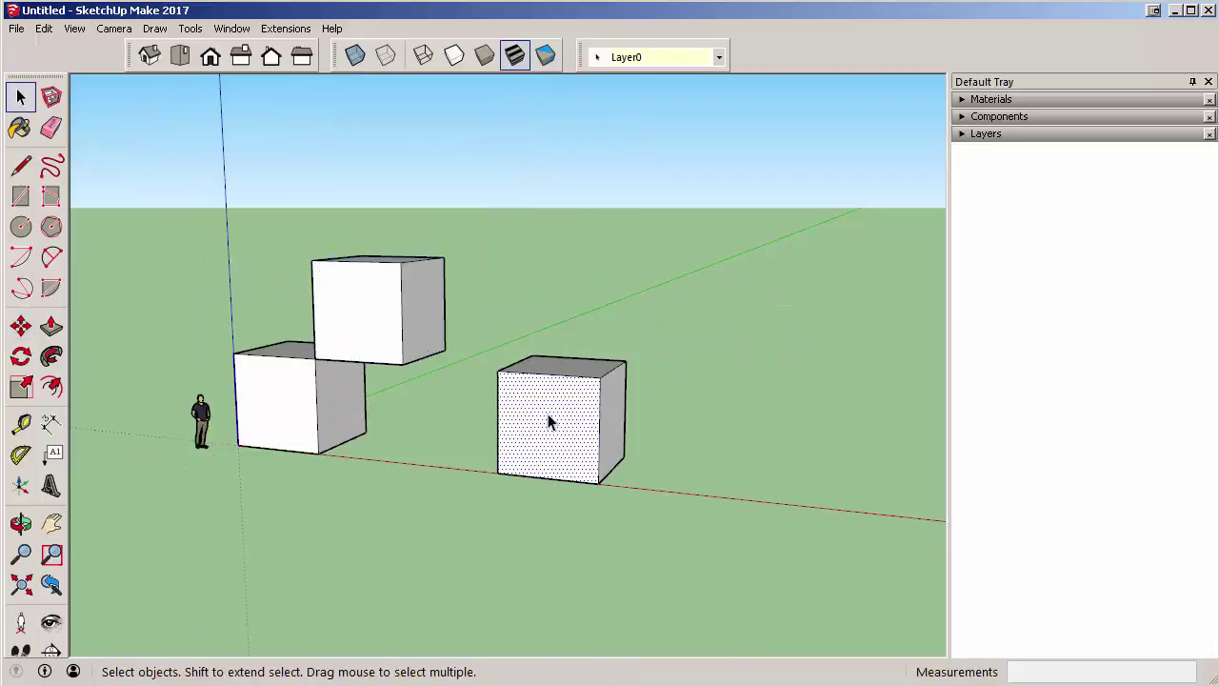
{"action": "triple_click", "coordinate": [548, 422]}
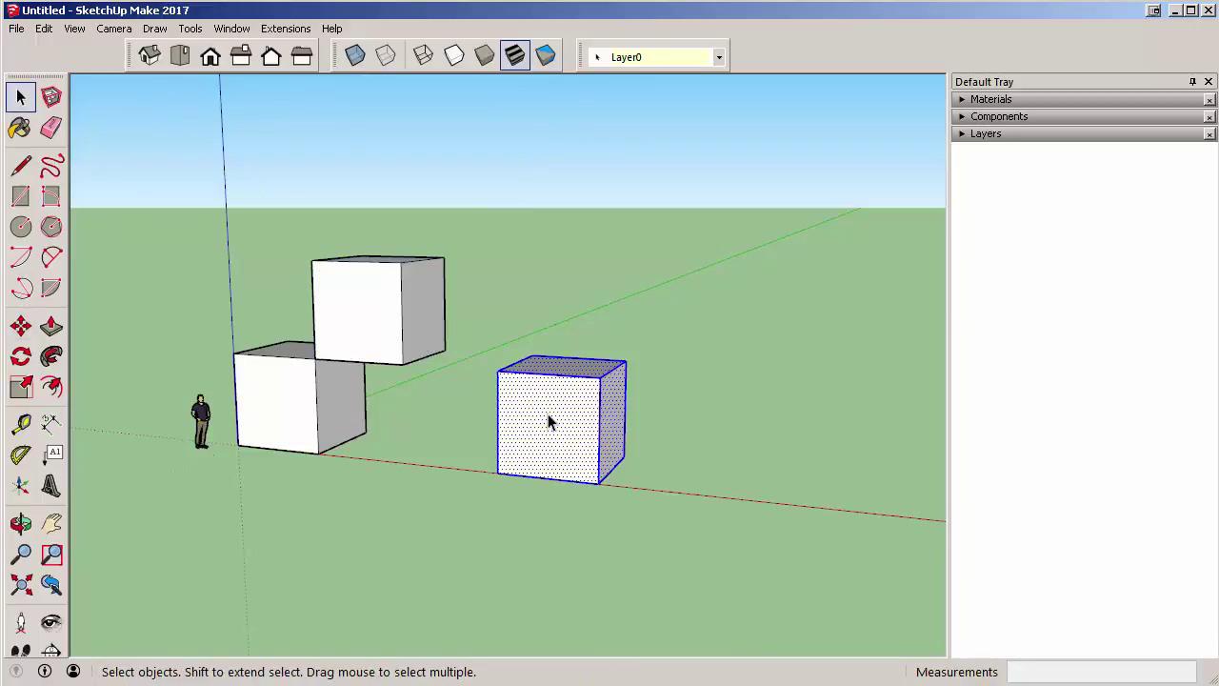
{"action": "key", "text": "m"}
{"action": "left_click", "coordinate": [486, 375]}
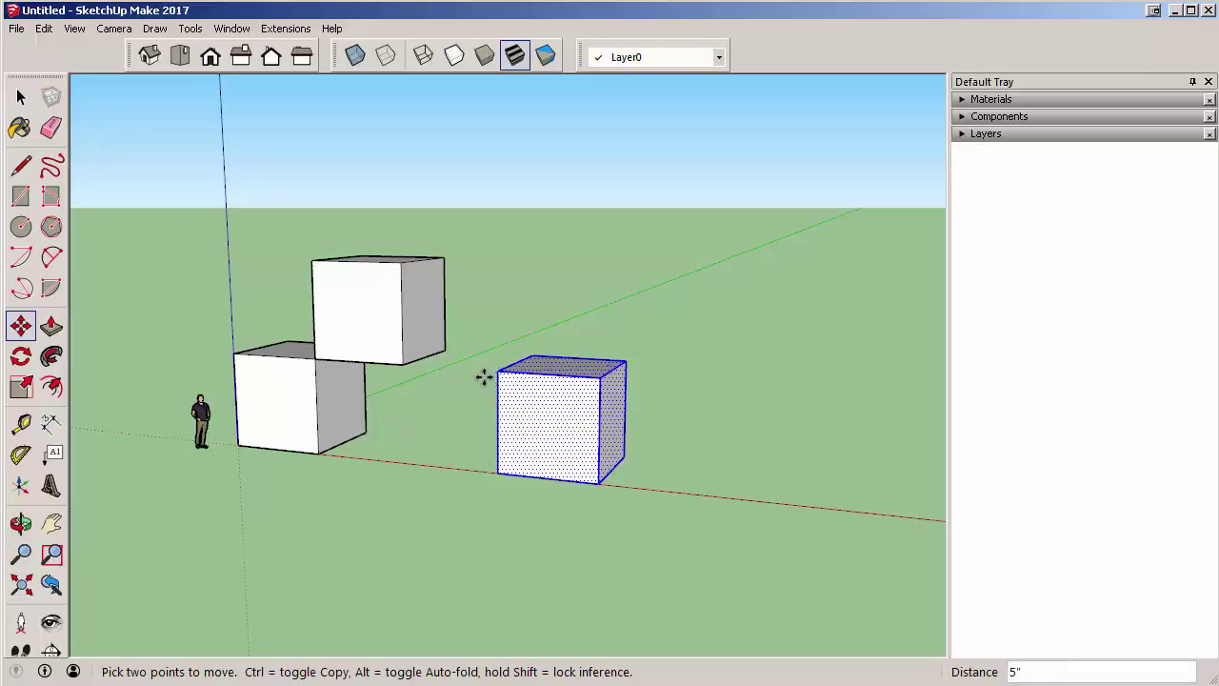
{"action": "left_click", "coordinate": [396, 360]}
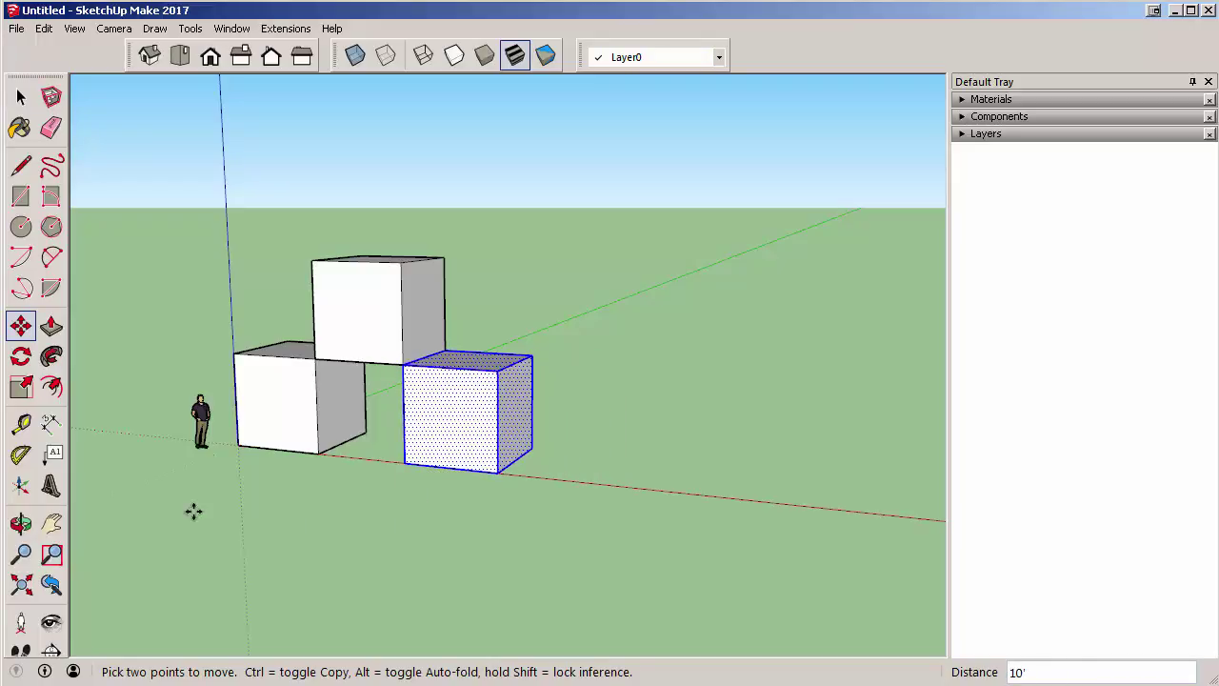
{"action": "middle_click_drag", "start_coordinate": [193, 512], "coordinate": [204, 386]}
{"action": "left_click", "coordinate": [21, 97]}
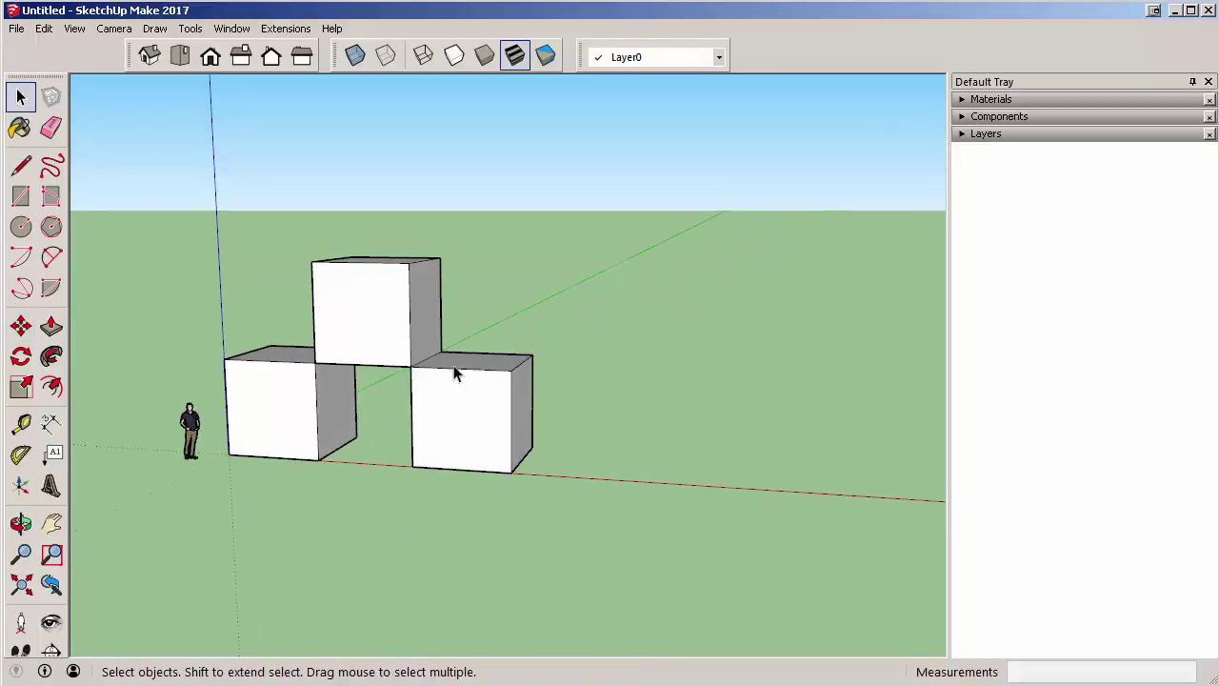
{"action": "middle_click_drag", "start_coordinate": [455, 374], "coordinate": [310, 362]}
{"action": "scroll", "coordinate": [258, 387], "scroll_direction": "up", "scroll_amount": 3}
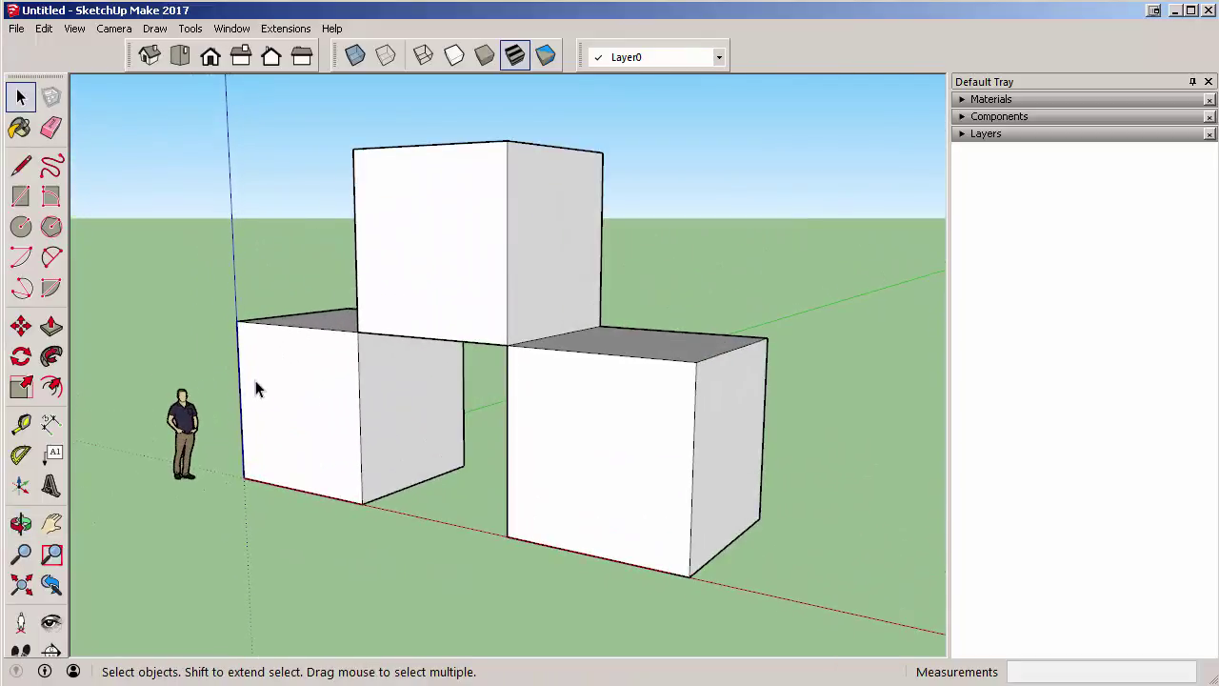
{"action": "scroll", "coordinate": [335, 489], "scroll_direction": "down", "scroll_amount": 5}
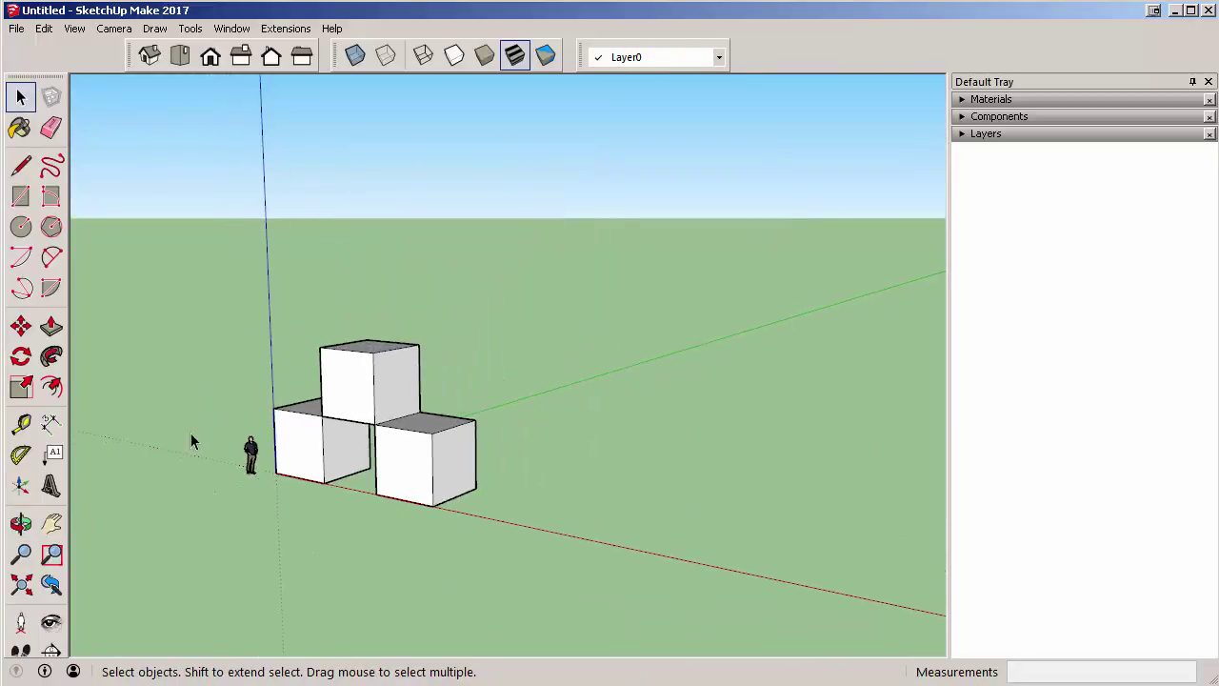
{"action": "scroll", "coordinate": [333, 457], "scroll_direction": "up", "scroll_amount": 5}
{"action": "scroll", "coordinate": [506, 481], "scroll_direction": "up", "scroll_amount": 2}
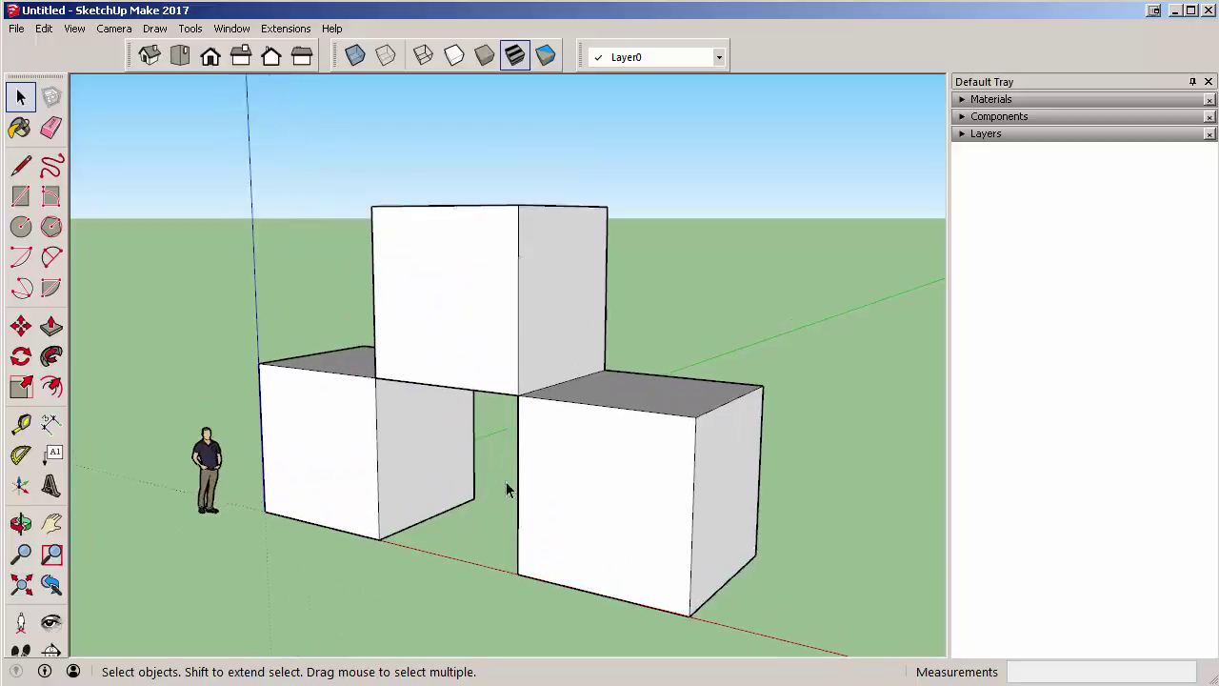
{"action": "scroll", "coordinate": [401, 456], "scroll_direction": "down", "scroll_amount": 1}
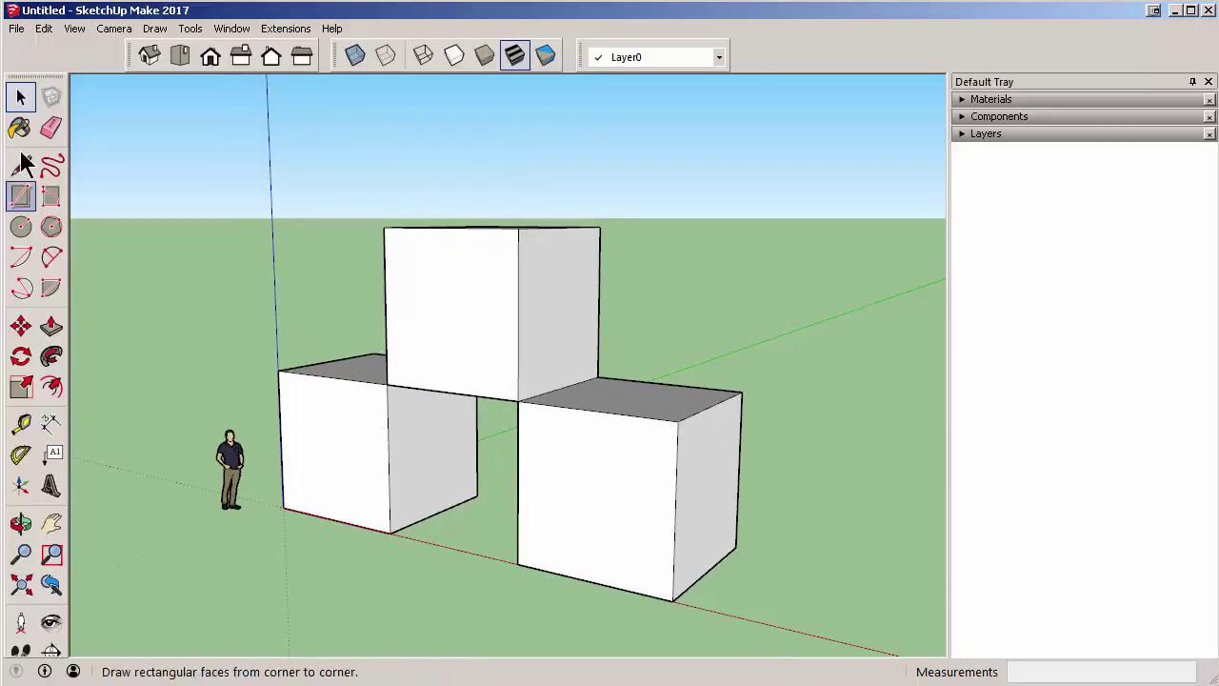
{"action": "left_click", "coordinate": [464, 288]}
{"action": "double_click", "coordinate": [464, 288]}
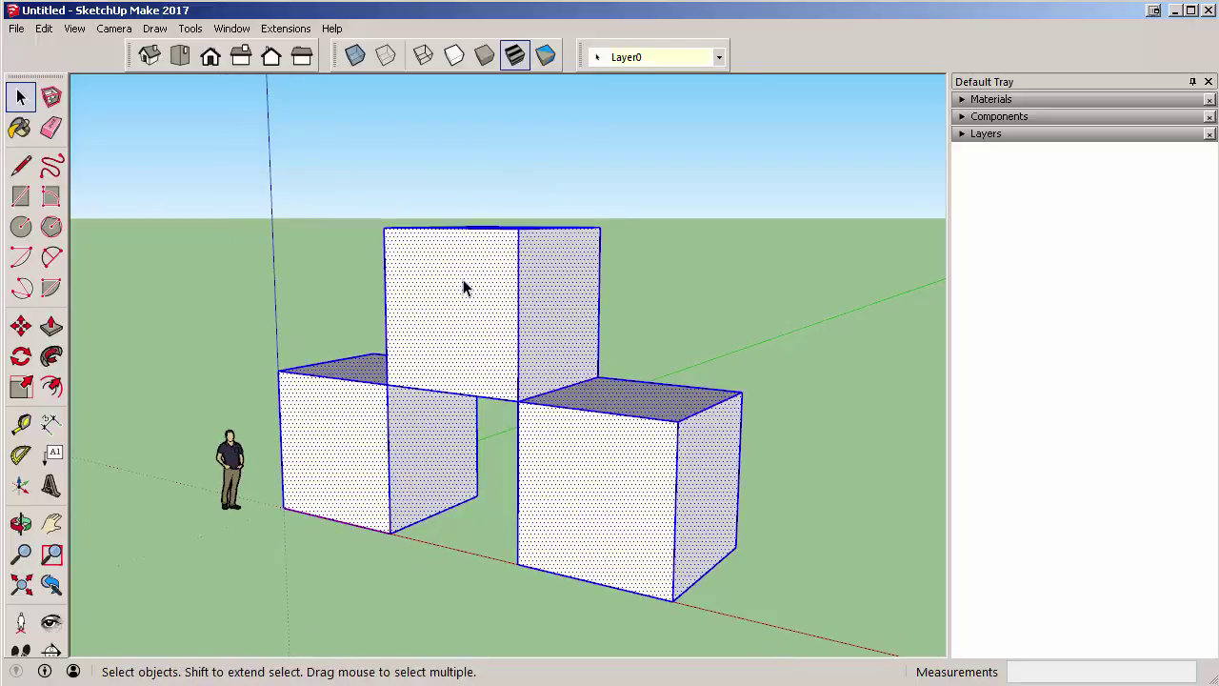
{"action": "left_click", "coordinate": [277, 348]}
{"action": "mouse_move", "coordinate": [525, 351]}
{"action": "middle_mouse_down"}
{"action": "mouse_move", "coordinate": [536, 405]}
{"action": "mouse_move", "coordinate": [511, 354]}
{"action": "middle_mouse_up"}
{"action": "scroll", "coordinate": [533, 381], "scroll_direction": "up", "scroll_amount": 1}
{"action": "left_click", "coordinate": [624, 454]}
{"action": "middle_click_drag", "start_coordinate": [651, 379], "coordinate": [527, 471]}
{"action": "scroll", "coordinate": [527, 471], "scroll_direction": "down", "scroll_amount": 2}
{"action": "key", "text": "m"}
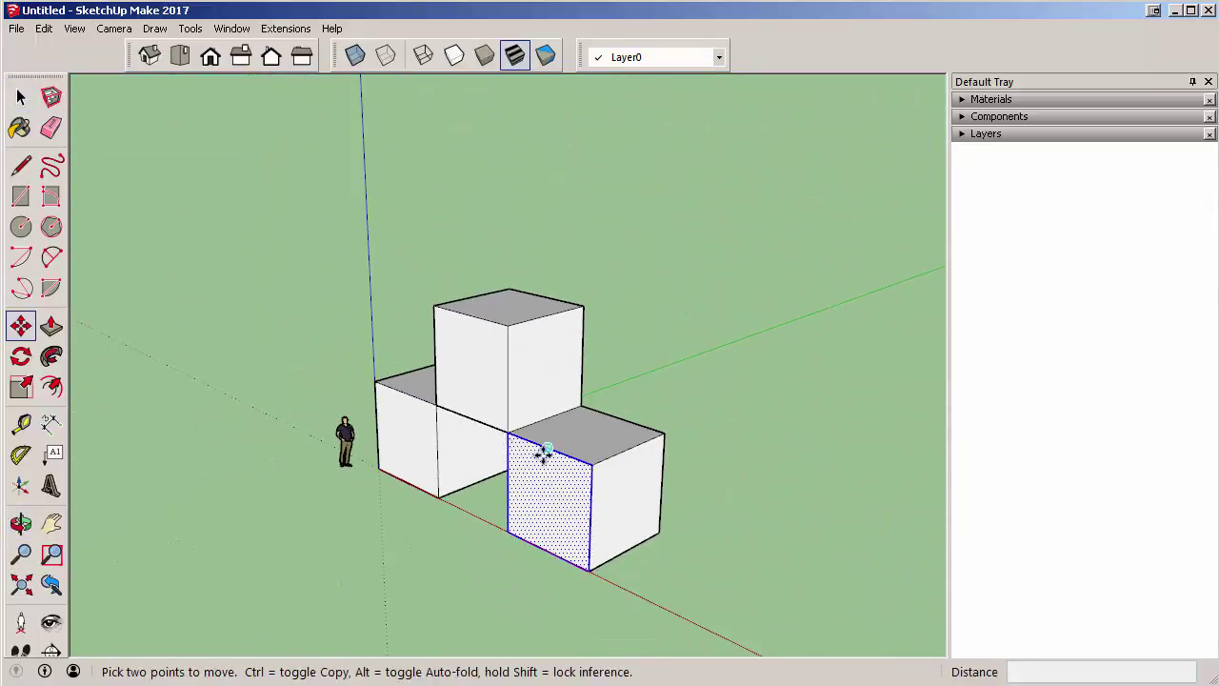
{"action": "left_click", "coordinate": [544, 457]}
{"action": "key", "text": "Escape"}
{"action": "key", "text": "space"}
{"action": "triple_click", "coordinate": [565, 500]}
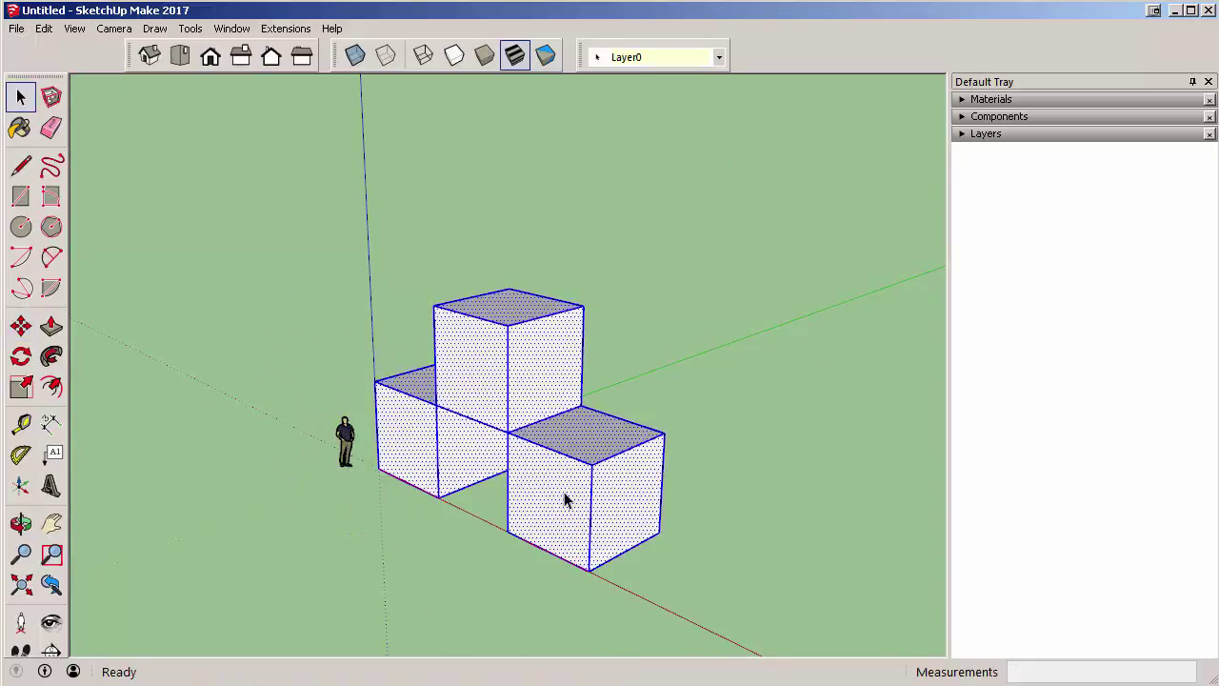
{"action": "middle_click_drag", "start_coordinate": [480, 471], "coordinate": [544, 485]}
{"action": "scroll", "coordinate": [576, 530], "scroll_direction": "up", "scroll_amount": 3}
{"action": "middle_click_drag", "start_coordinate": [584, 522], "coordinate": [631, 505]}
{"action": "scroll", "coordinate": [561, 315], "scroll_direction": "up", "scroll_amount": 2}
{"action": "scroll", "coordinate": [563, 314], "scroll_direction": "down", "scroll_amount": 3}
{"action": "scroll", "coordinate": [577, 430], "scroll_direction": "up", "scroll_amount": 2}
{"action": "left_click", "coordinate": [256, 602]}
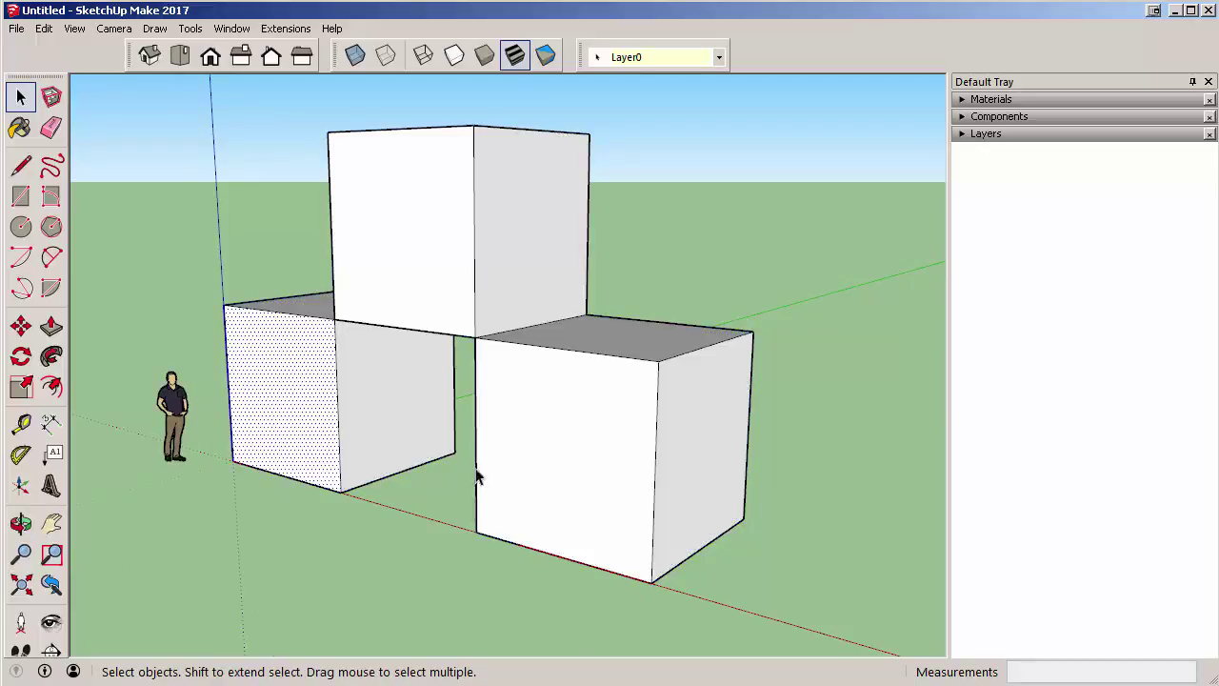
{"action": "left_click", "coordinate": [465, 291]}
{"action": "left_click", "coordinate": [436, 560]}
{"action": "scroll", "coordinate": [236, 349], "scroll_direction": "down", "scroll_amount": 2}
{"action": "left_click_drag", "start_coordinate": [208, 159], "coordinate": [695, 562]}
Move the three-cube stack 20' along the green axis.
{"action": "left_click", "coordinate": [21, 325]}
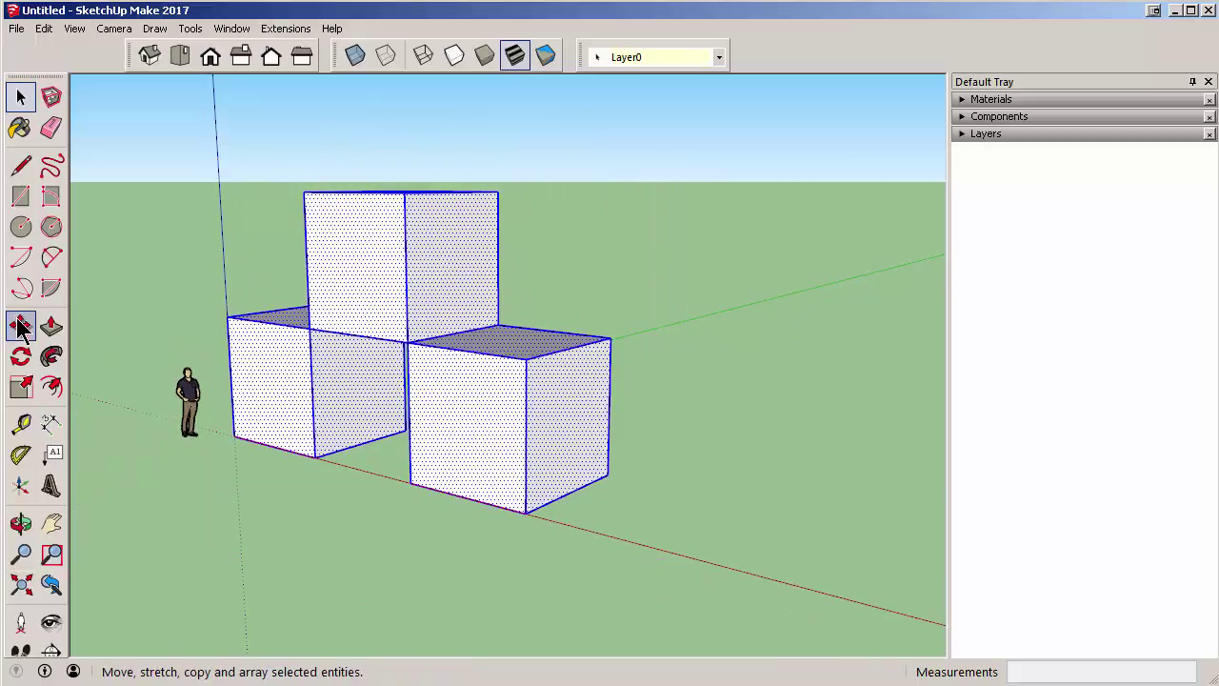
{"action": "left_click", "coordinate": [21, 326]}
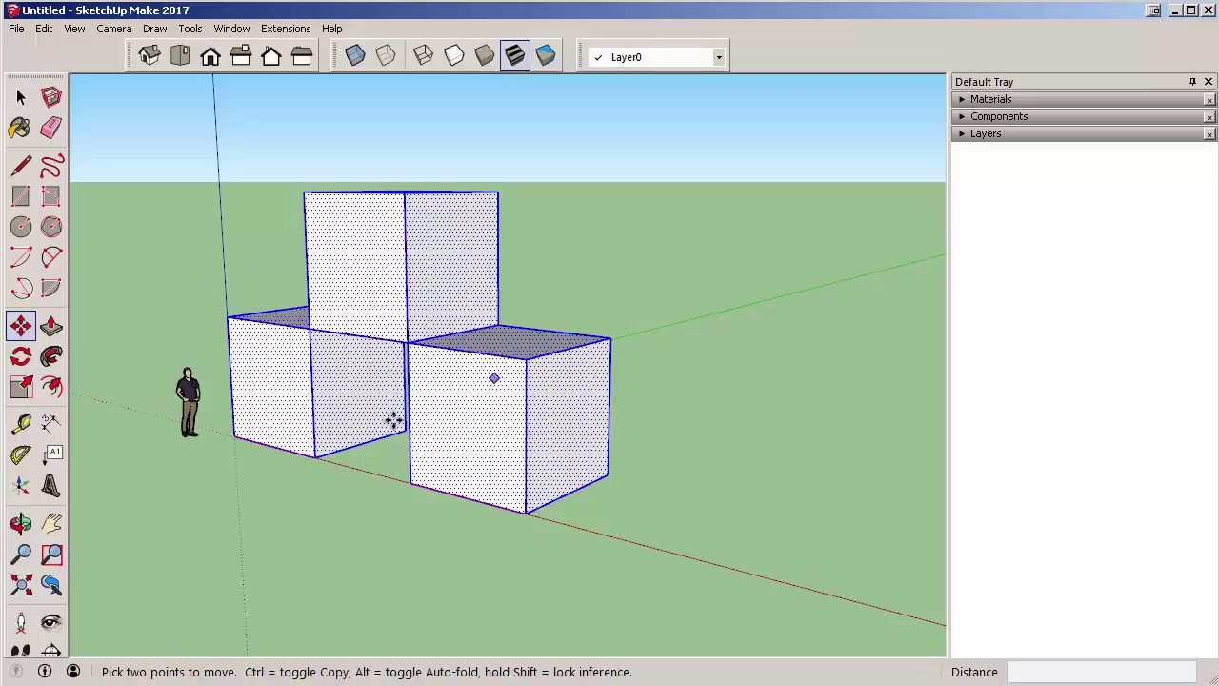
{"action": "left_click", "coordinate": [236, 436]}
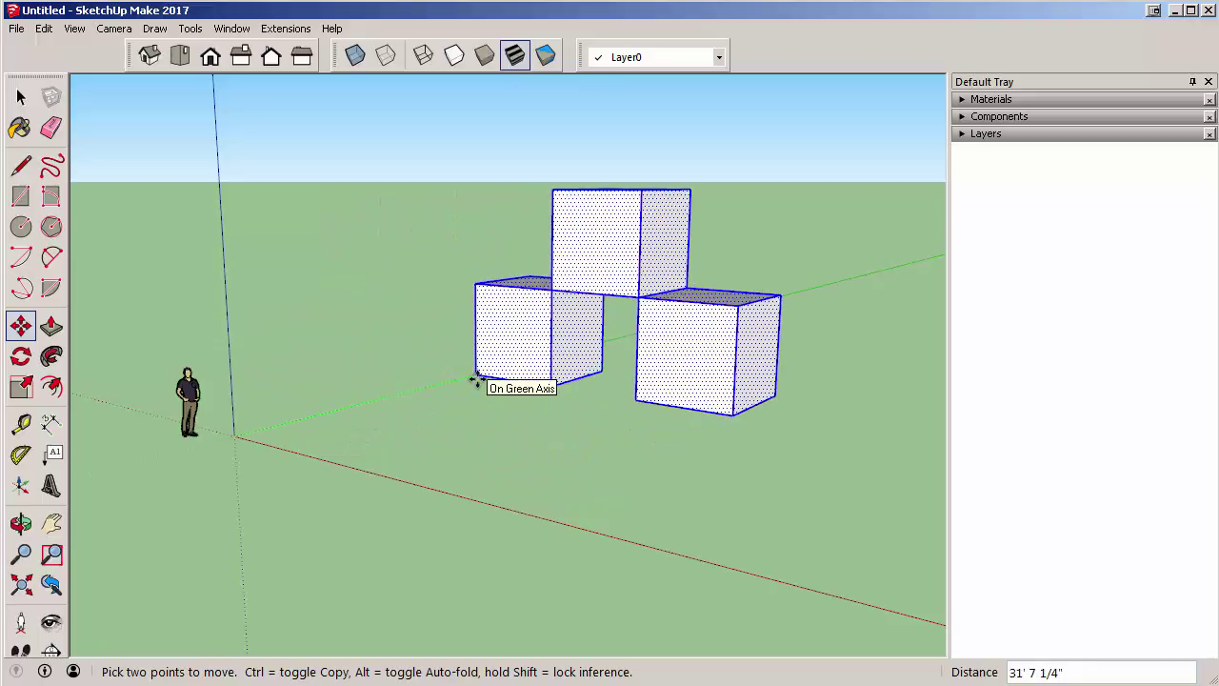
{"action": "key", "text": "Return"}
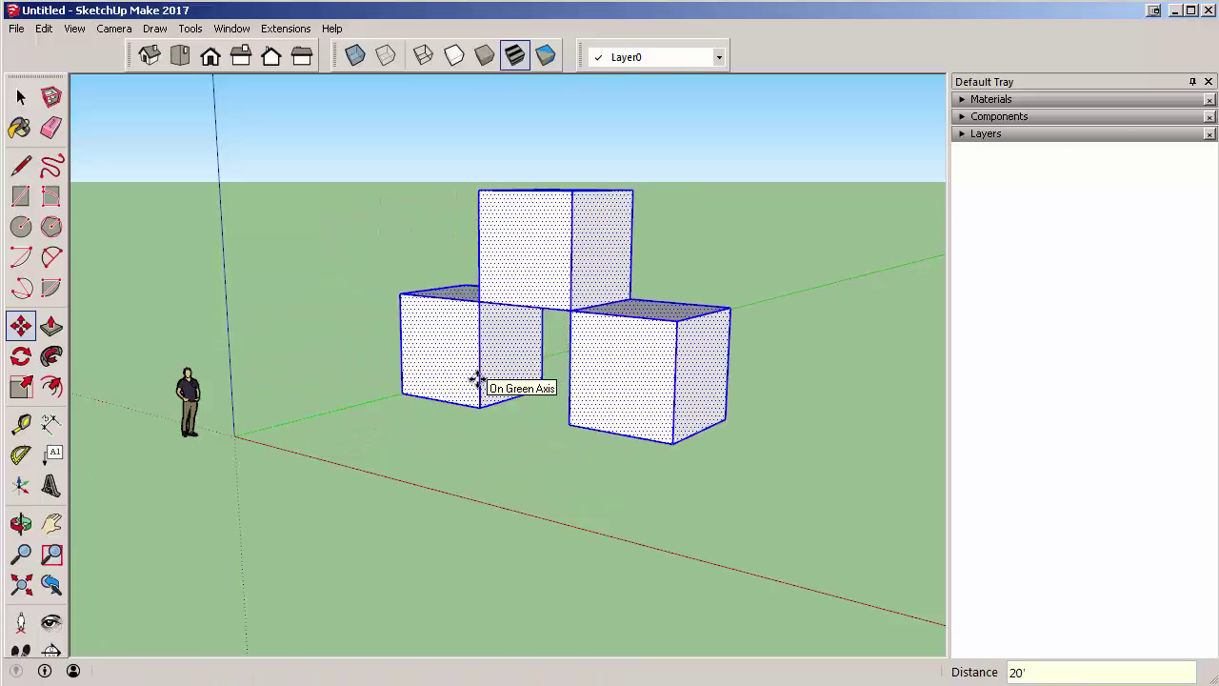
{"action": "left_click", "coordinate": [21, 96]}
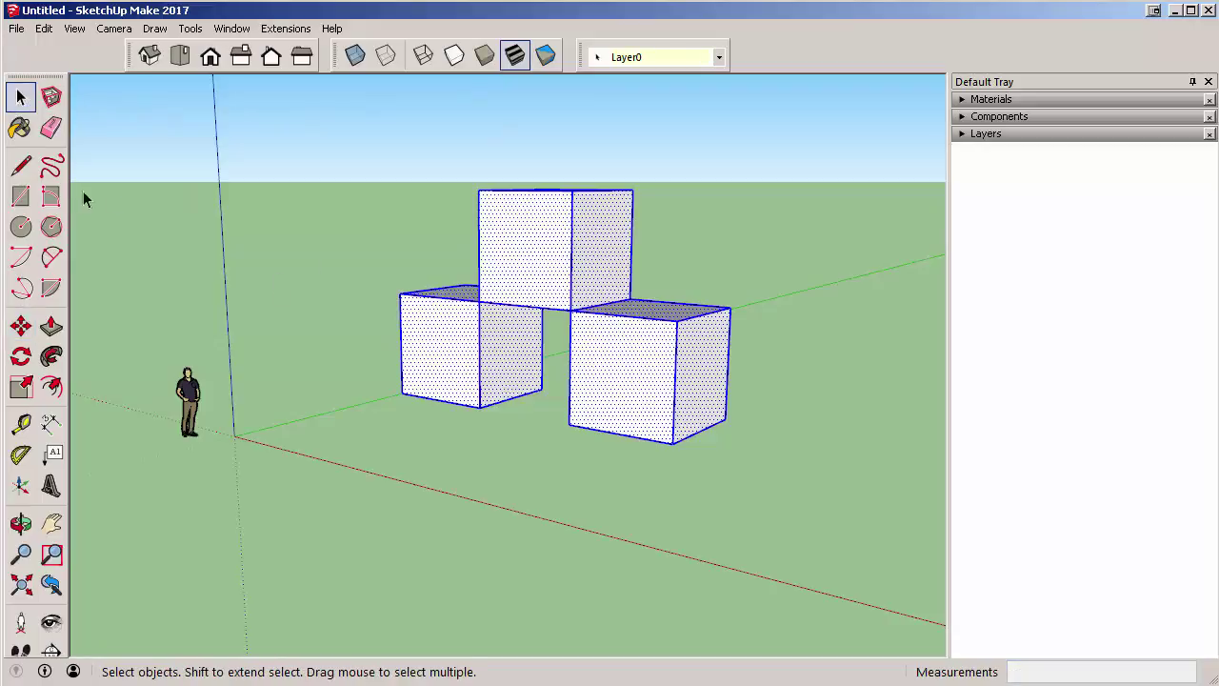
Build a new 10' cube at the origin from a 10' × 10' square pulled up 10'.
{"action": "left_click", "coordinate": [21, 195]}
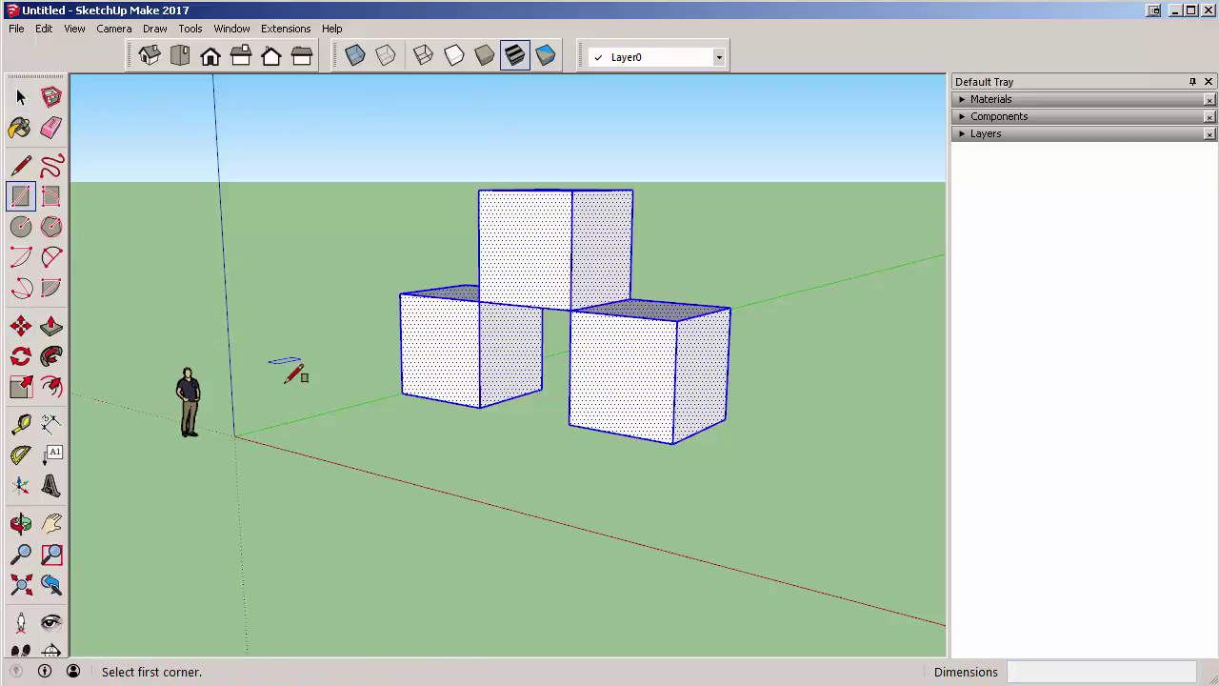
{"action": "left_click", "coordinate": [238, 434]}
{"action": "type", "text": "10',10"}
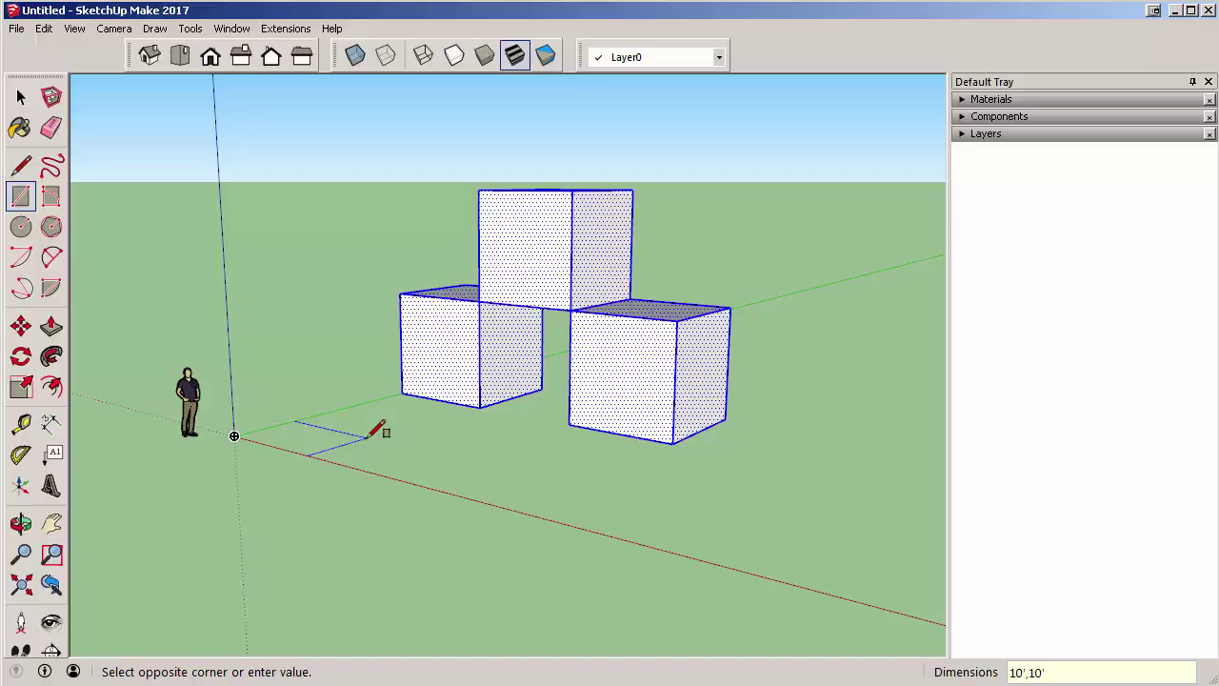
{"action": "key", "text": "Return"}
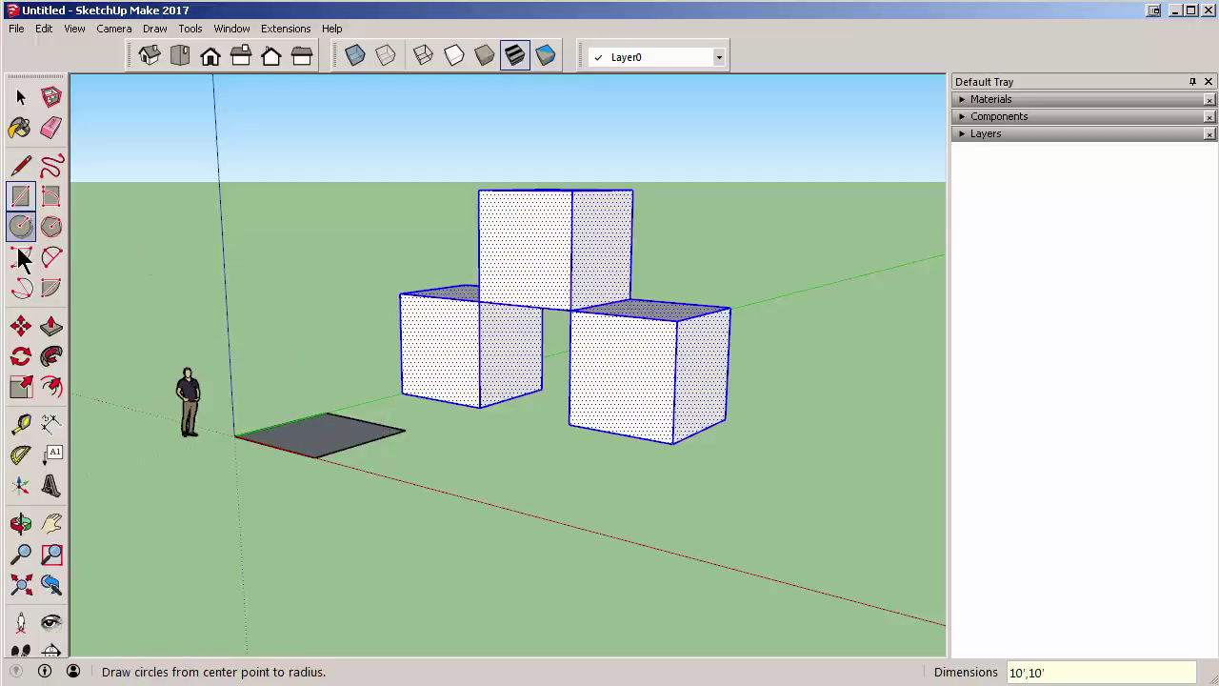
{"action": "left_click", "coordinate": [52, 326]}
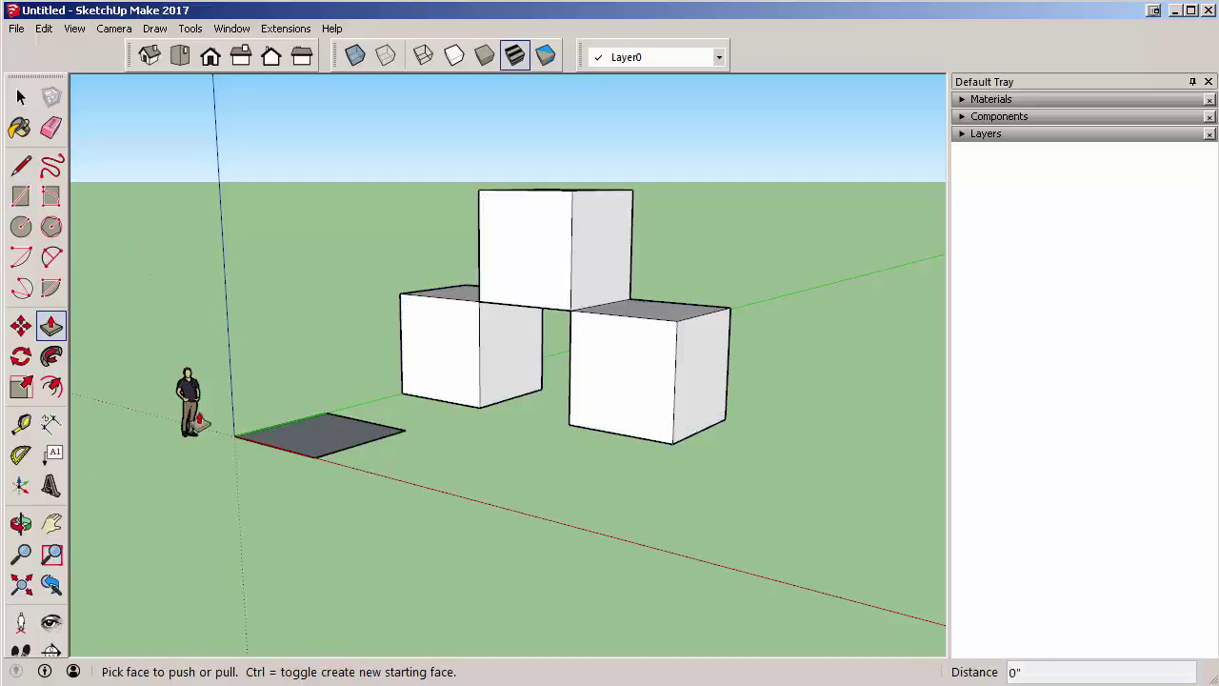
{"action": "left_click", "coordinate": [293, 448]}
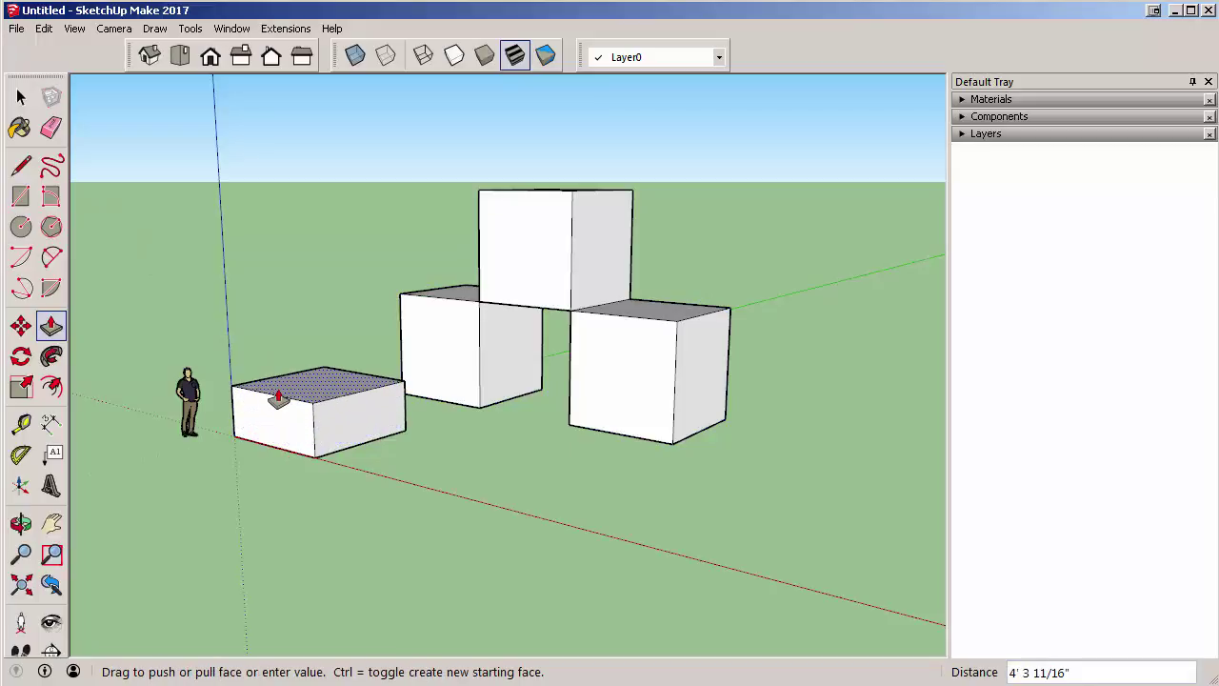
{"action": "type", "text": "10'"}
{"action": "key", "text": "Return"}
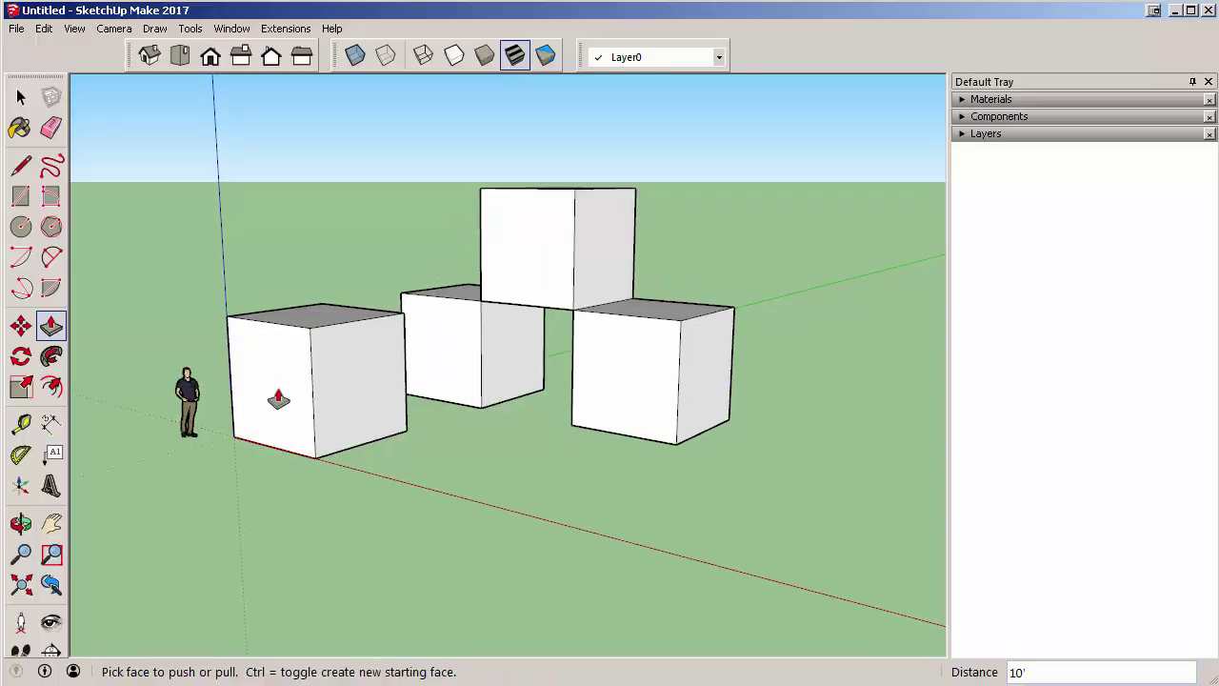
{"action": "middle_click_drag", "start_coordinate": [276, 399], "coordinate": [380, 370]}
{"action": "left_click", "coordinate": [50, 386]}
{"action": "left_click", "coordinate": [283, 269]}
{"action": "left_click", "coordinate": [282, 269]}
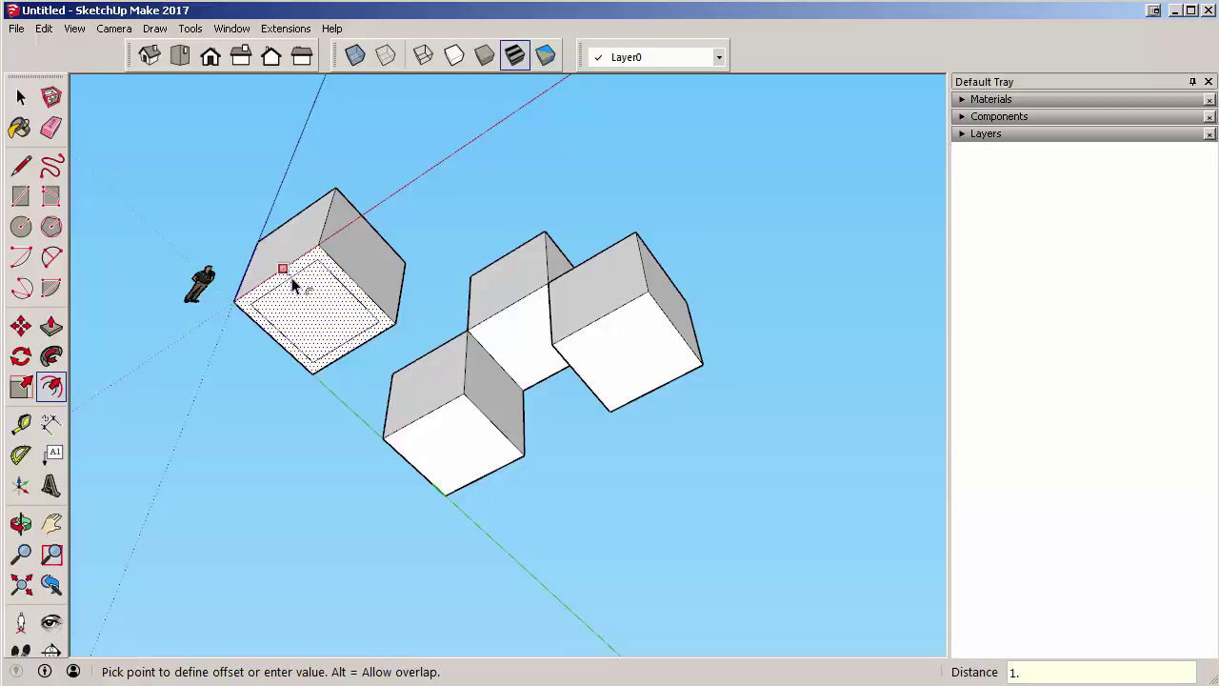
{"action": "key", "text": "Return"}
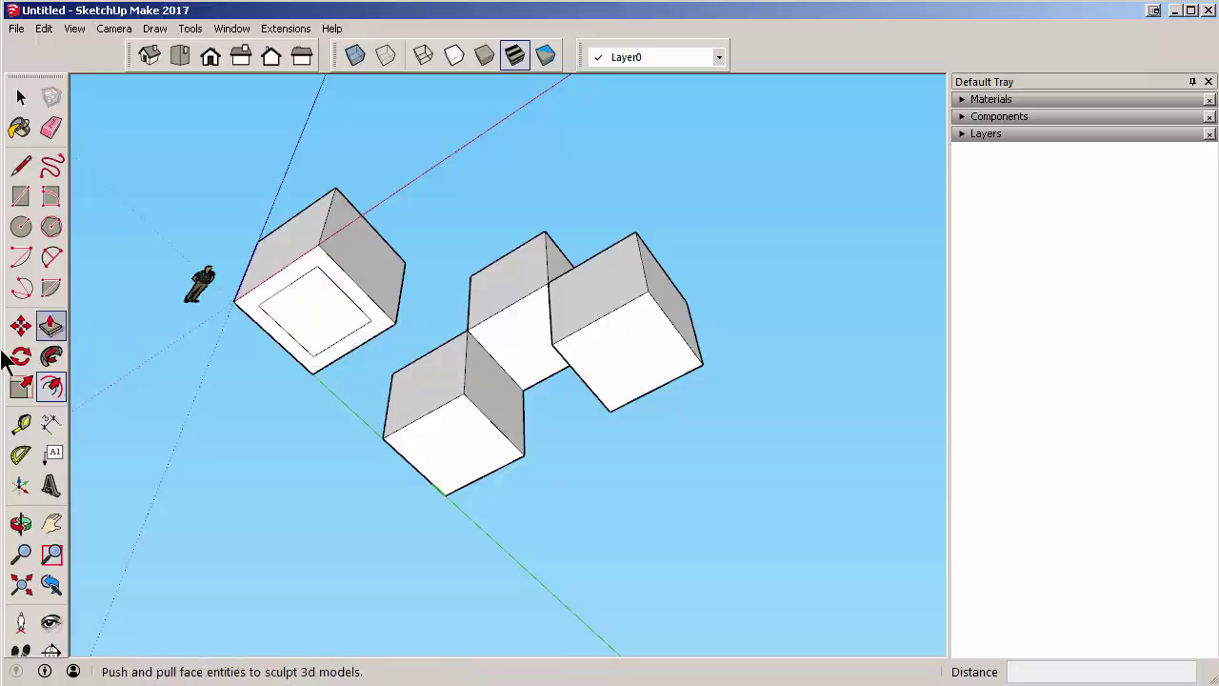
{"action": "left_click", "coordinate": [50, 325]}
{"action": "left_click", "coordinate": [306, 340]}
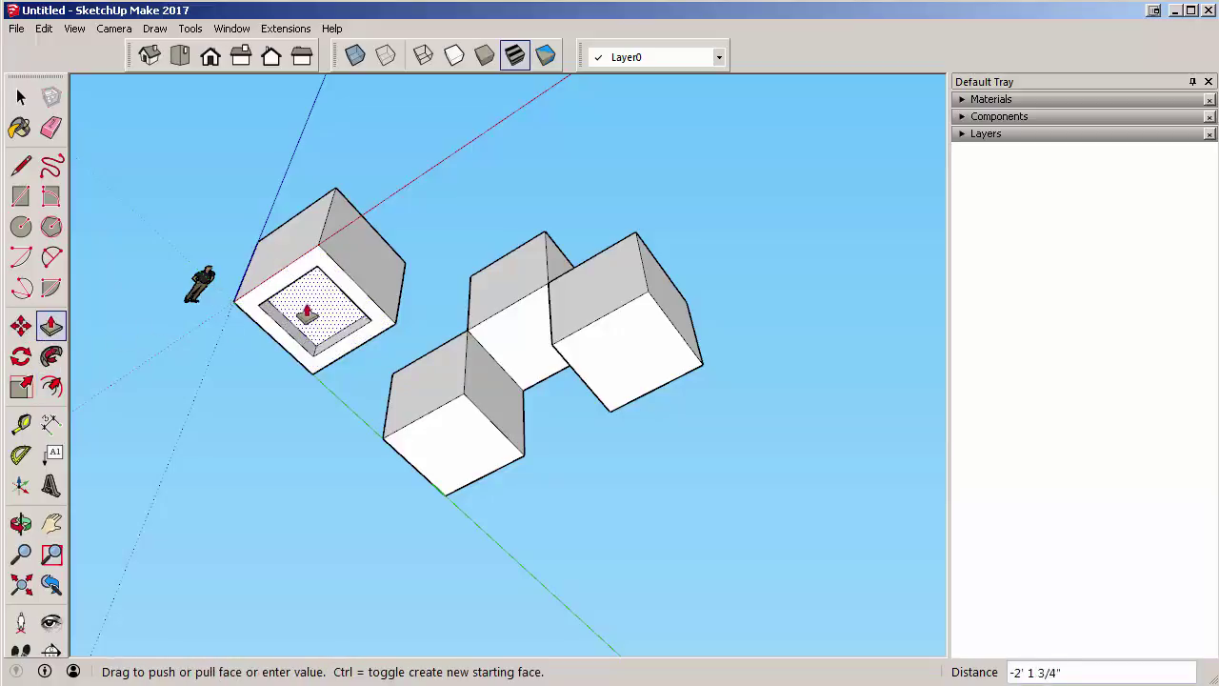
{"action": "middle_click_drag", "start_coordinate": [321, 314], "coordinate": [318, 259]}
{"action": "scroll", "coordinate": [362, 191], "scroll_direction": "up", "scroll_amount": 3}
{"action": "middle_click_drag", "start_coordinate": [362, 191], "coordinate": [318, 250]}
{"action": "left_click", "coordinate": [353, 58]}
{"action": "middle_click_drag", "start_coordinate": [326, 127], "coordinate": [394, 335]}
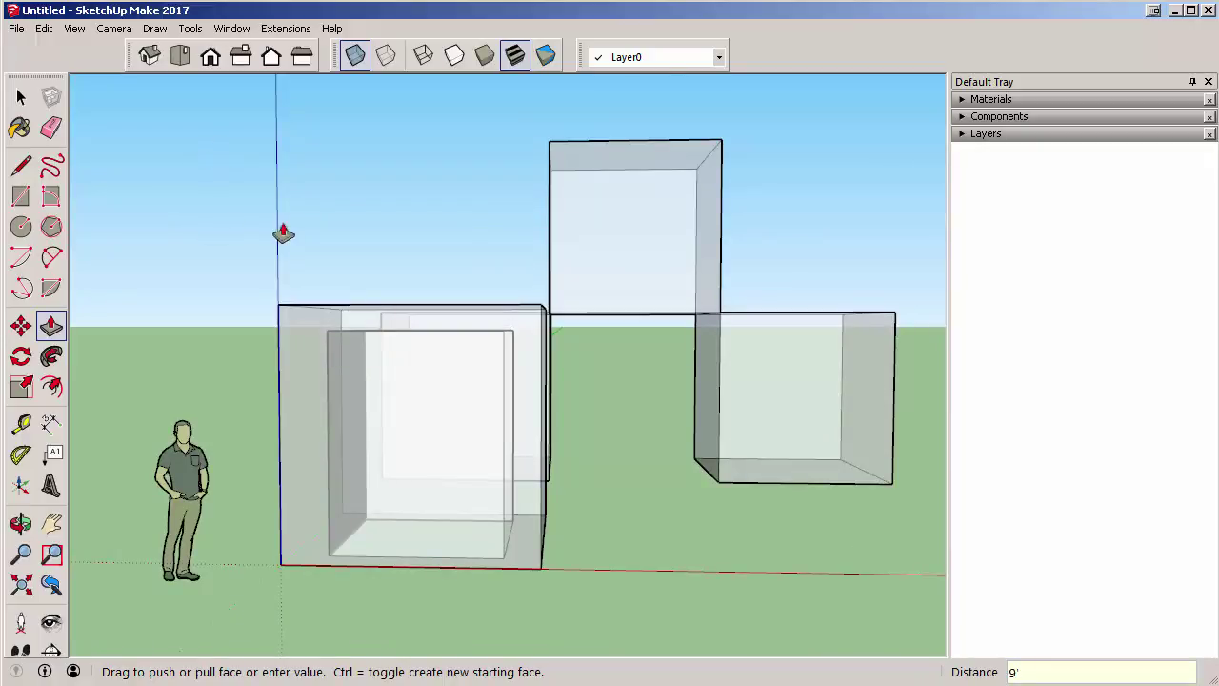
{"action": "key", "text": "o"}
{"action": "left_click_drag", "start_coordinate": [283, 234], "coordinate": [310, 240]}
{"action": "middle_click_drag", "start_coordinate": [310, 240], "coordinate": [185, 131]}
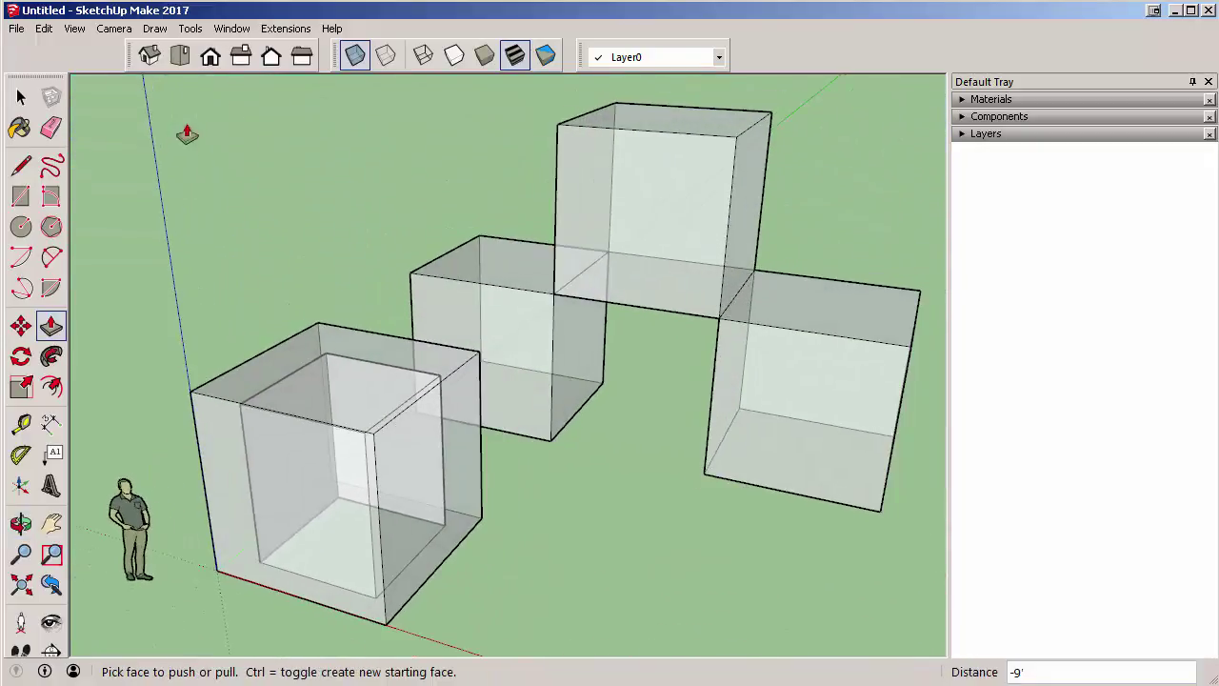
{"action": "left_click", "coordinate": [353, 56]}
{"action": "left_click", "coordinate": [21, 226]}
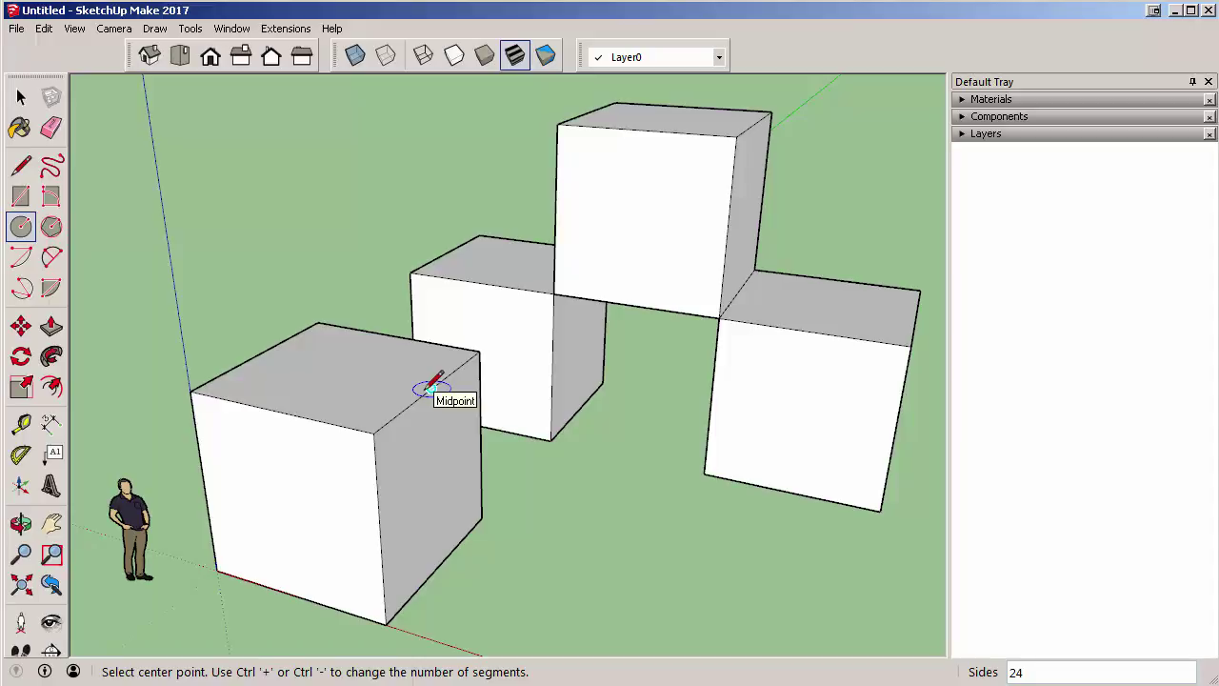
Draw a 3' radius circle on the cube's top and pull it into a 10" stud.
{"action": "left_click", "coordinate": [341, 372]}
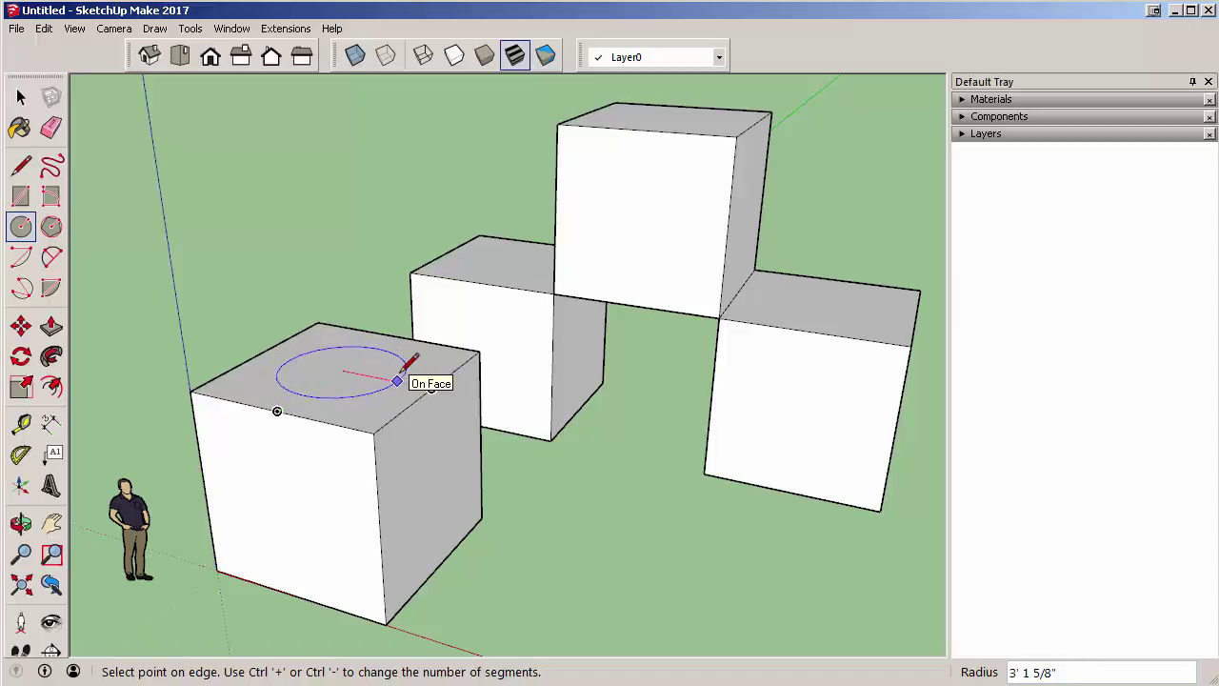
{"action": "type", "text": "3'"}
{"action": "key", "text": "Return"}
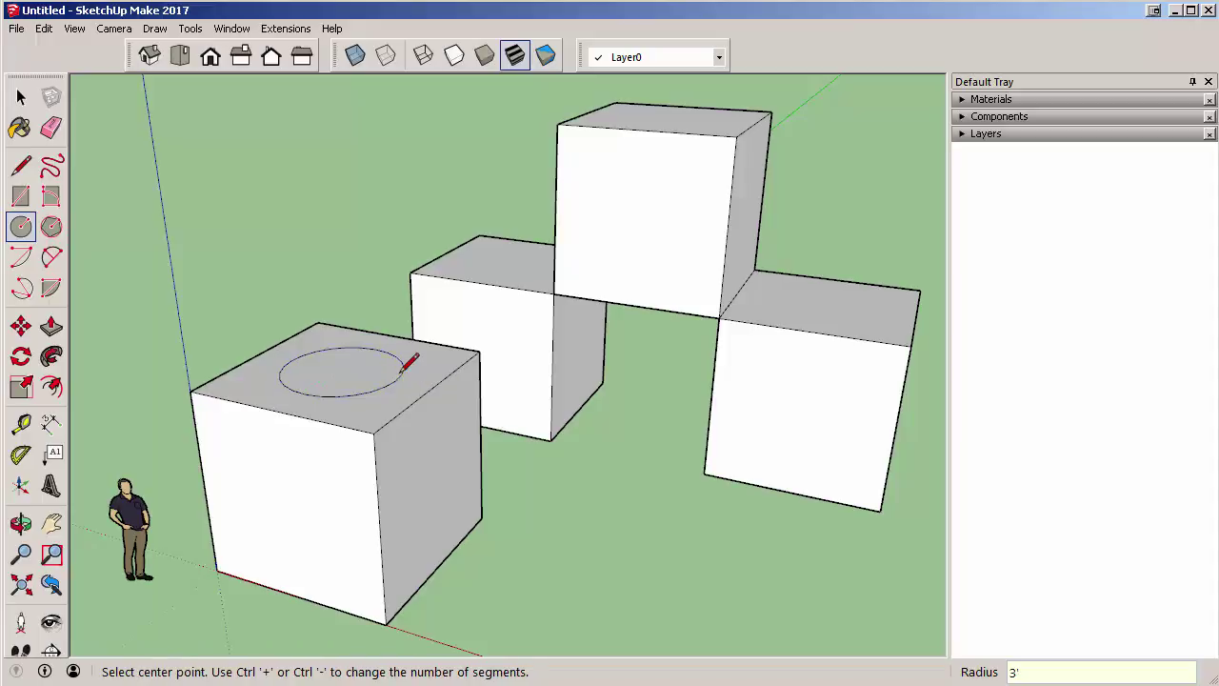
{"action": "key", "text": "p"}
{"action": "left_click_drag", "start_coordinate": [352, 408], "coordinate": [339, 379]}
{"action": "key", "text": "Escape"}
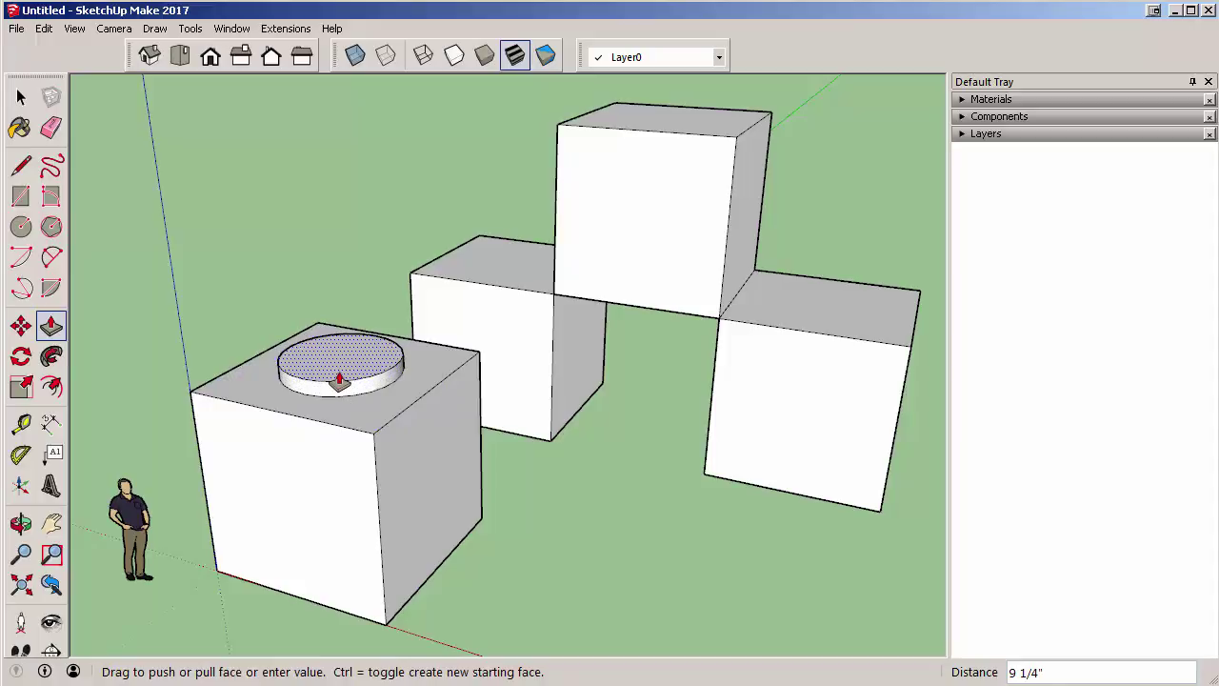
{"action": "key", "text": "Return"}
Adjust the stud height, raising it to 2' 1" then lowering it by 1'.
{"action": "scroll", "coordinate": [353, 385], "scroll_direction": "down", "scroll_amount": 3}
{"action": "middle_click_drag", "start_coordinate": [372, 390], "coordinate": [334, 403]}
{"action": "scroll", "coordinate": [359, 353], "scroll_direction": "up", "scroll_amount": 5}
{"action": "left_click_drag", "start_coordinate": [358, 337], "coordinate": [360, 333]}
{"action": "key", "text": "Return"}
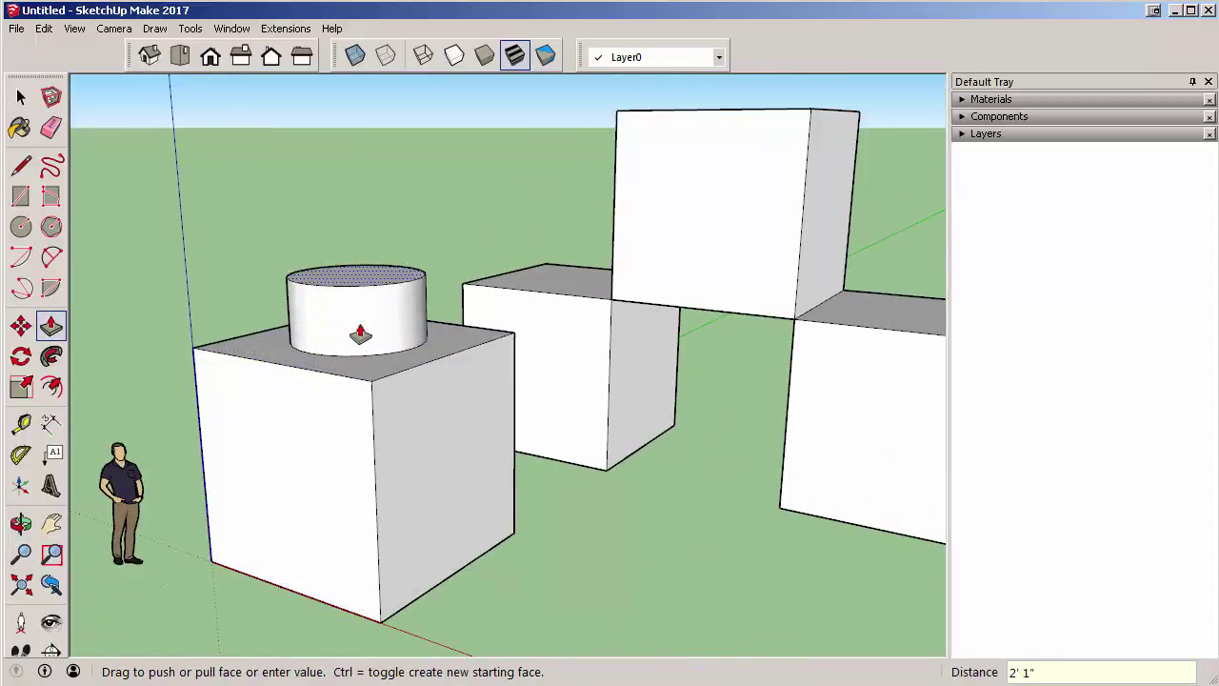
{"action": "left_click_drag", "start_coordinate": [353, 275], "coordinate": [358, 285]}
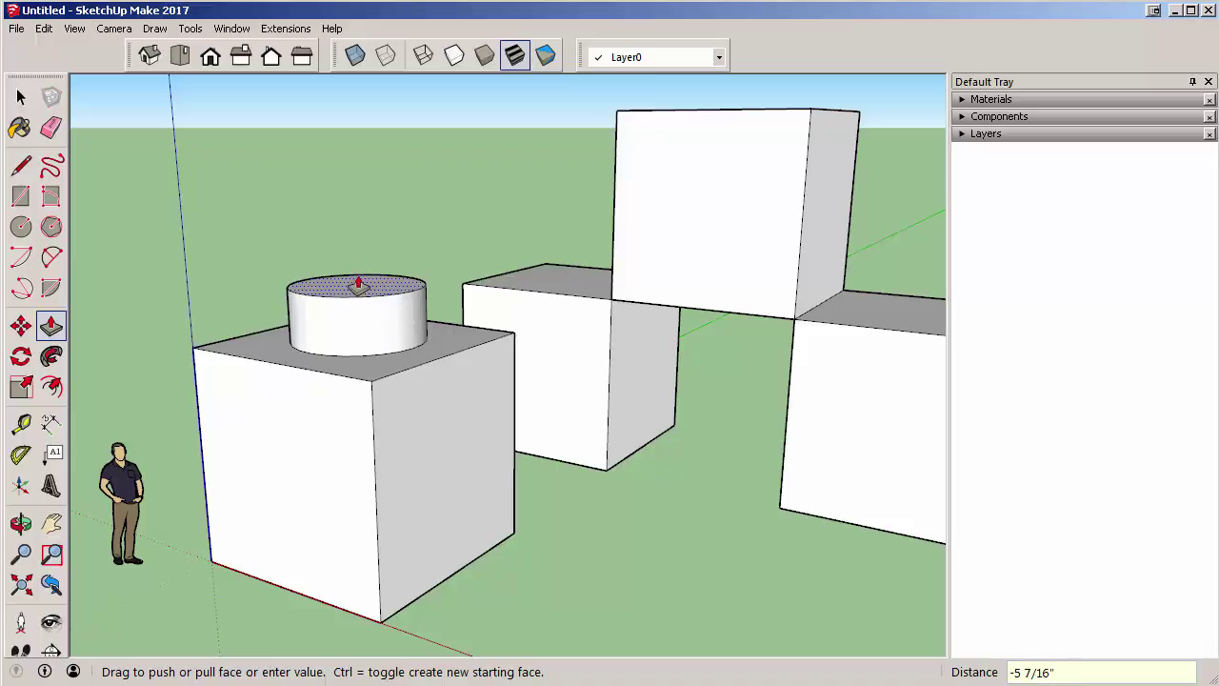
{"action": "type", "text": "1"}
{"action": "key", "text": "Return"}
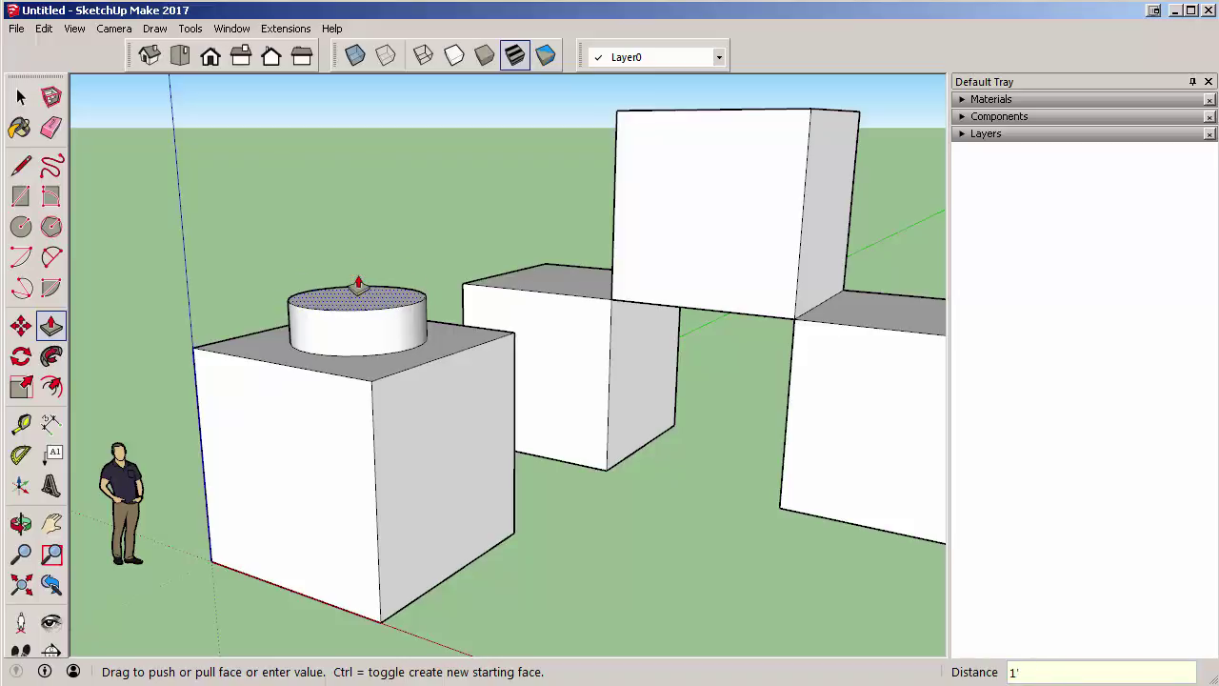
{"action": "scroll", "coordinate": [343, 357], "scroll_direction": "down", "scroll_amount": 5}
{"action": "scroll", "coordinate": [400, 351], "scroll_direction": "up", "scroll_amount": 2}
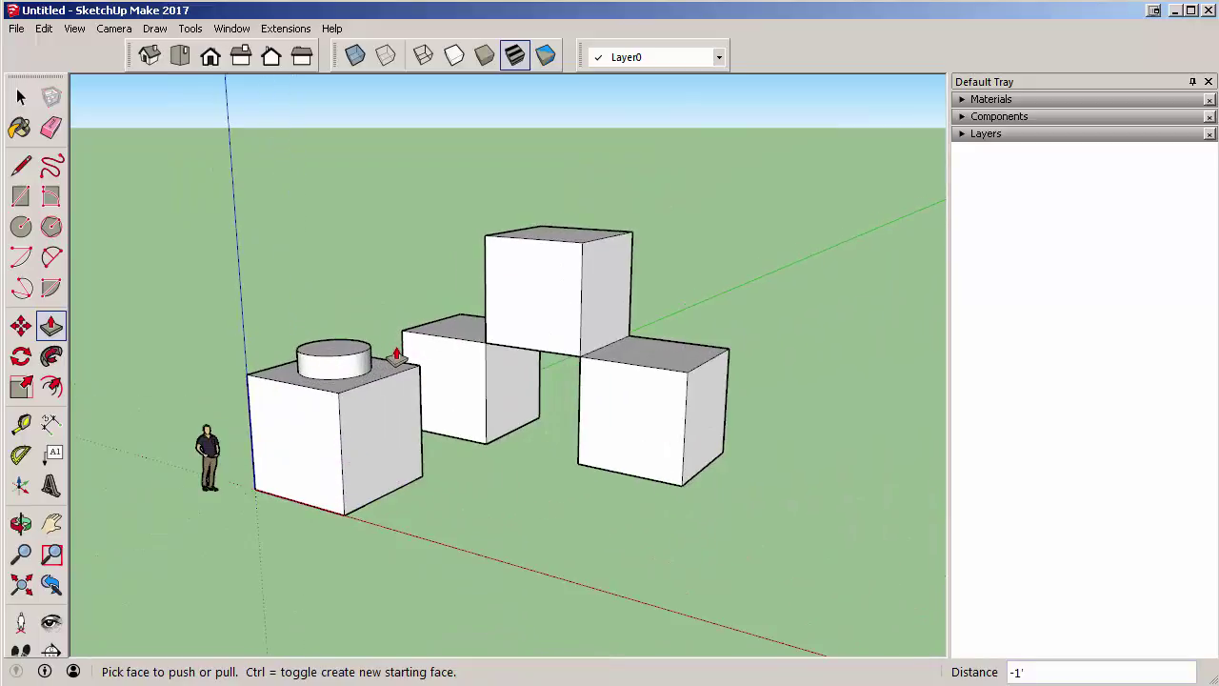
{"action": "scroll", "coordinate": [362, 457], "scroll_direction": "up", "scroll_amount": 1}
{"action": "middle_click_drag", "start_coordinate": [346, 482], "coordinate": [352, 467]}
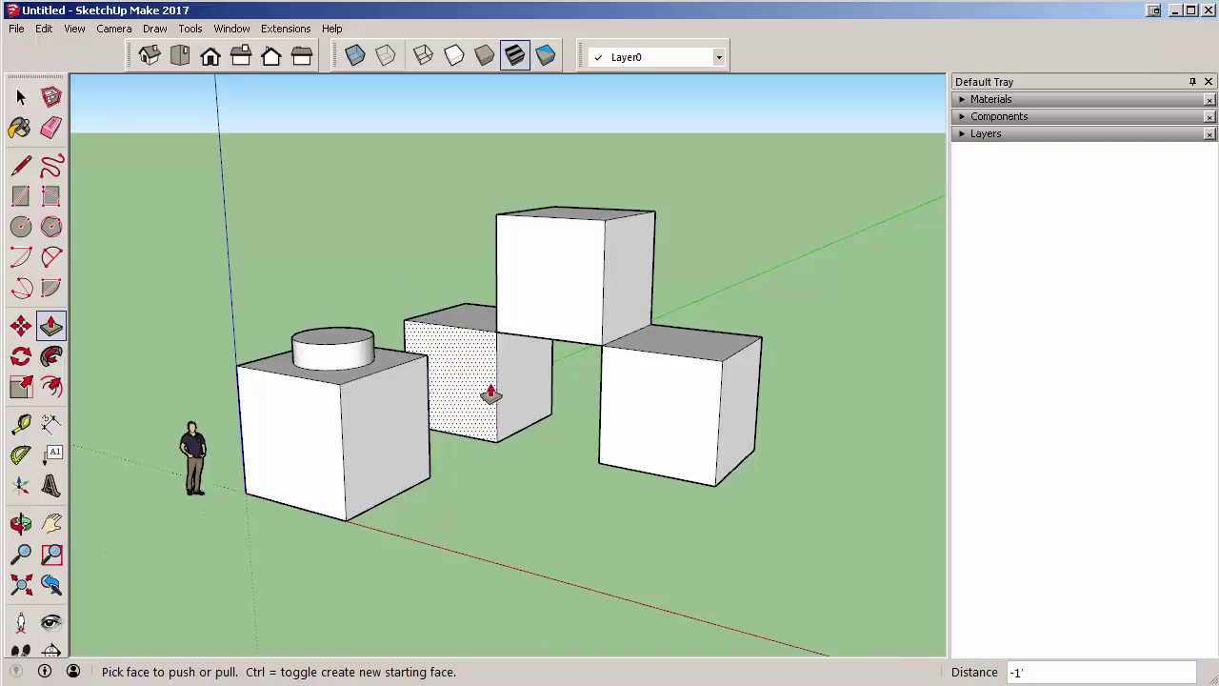
{"action": "key", "text": "space"}
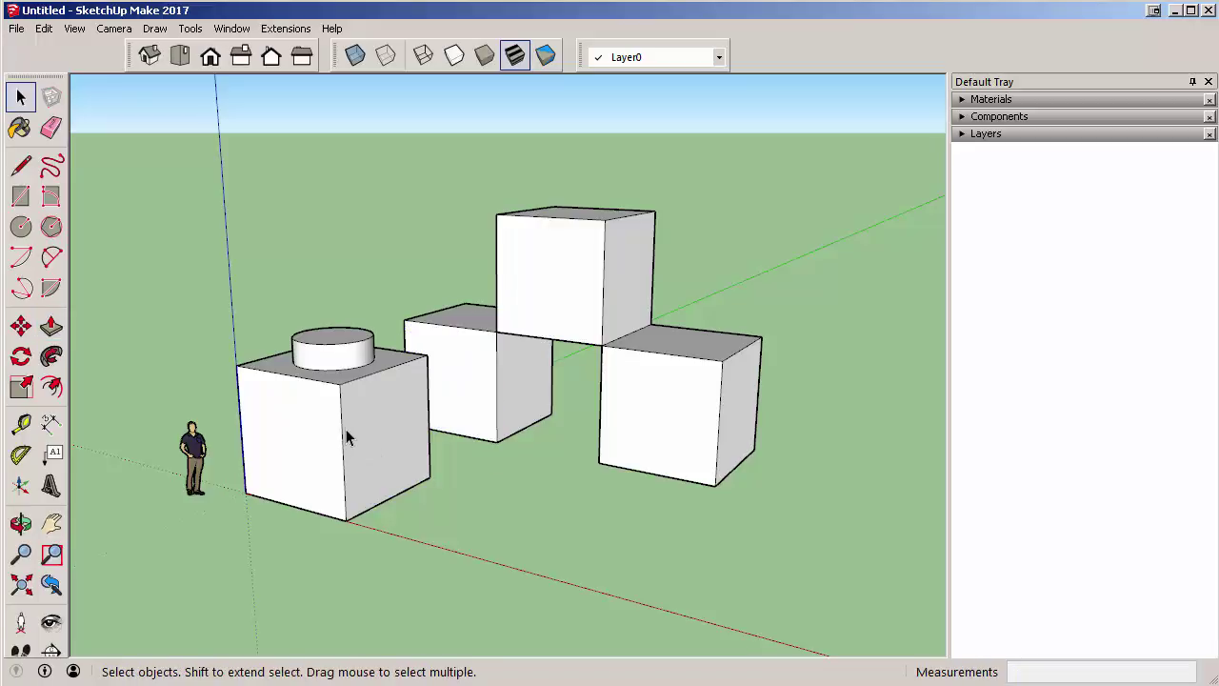
Select the cube at the origin with its stud and make it a group from the context menu.
{"action": "triple_click", "coordinate": [346, 429]}
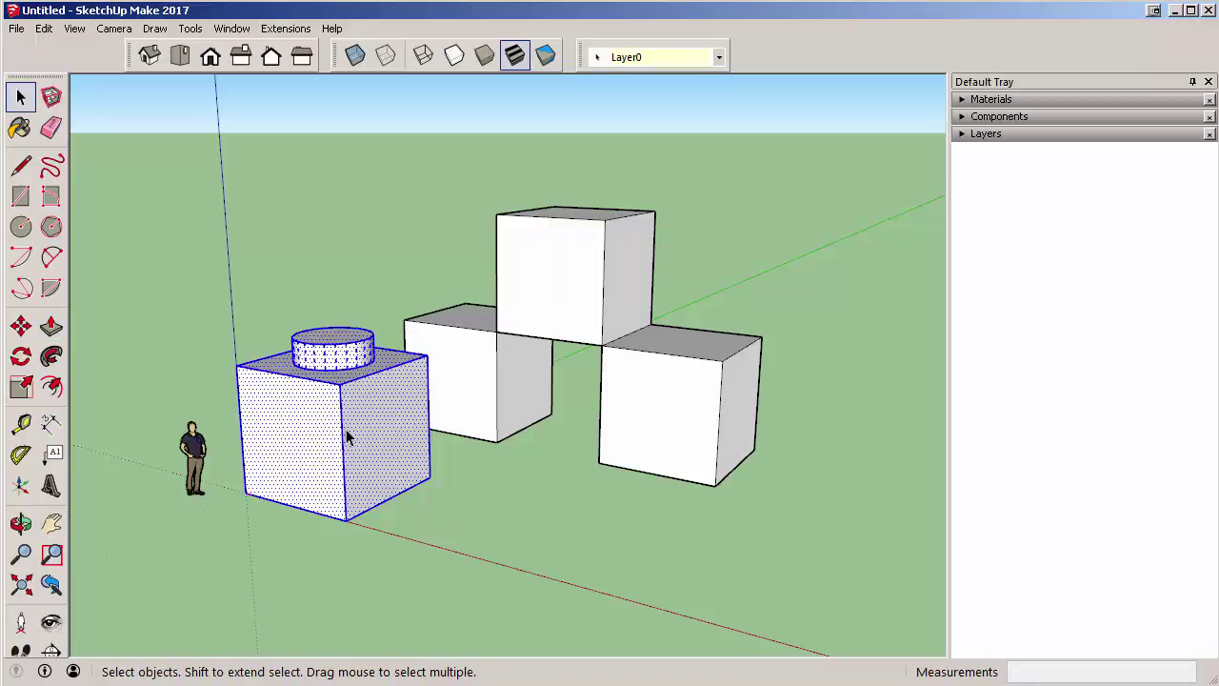
{"action": "right_click", "coordinate": [285, 381]}
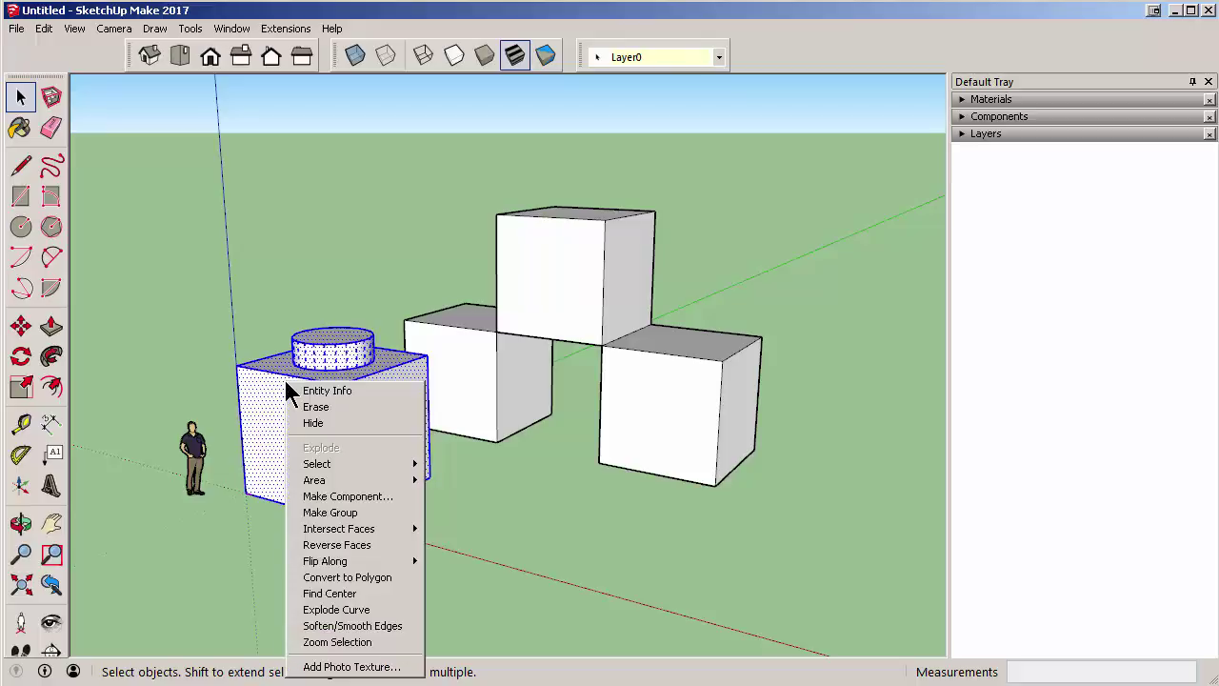
{"action": "left_click", "coordinate": [338, 514]}
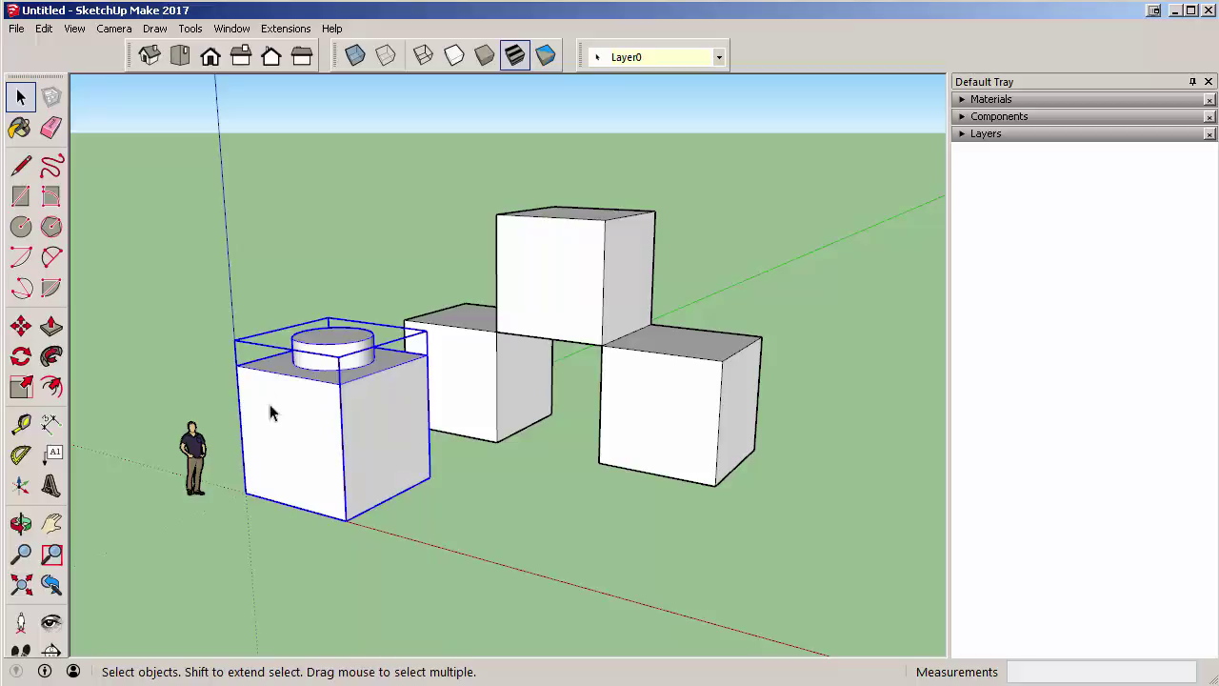
{"action": "left_click", "coordinate": [390, 607]}
{"action": "left_click", "coordinate": [339, 466]}
{"action": "left_click", "coordinate": [553, 494]}
{"action": "left_click", "coordinate": [550, 286]}
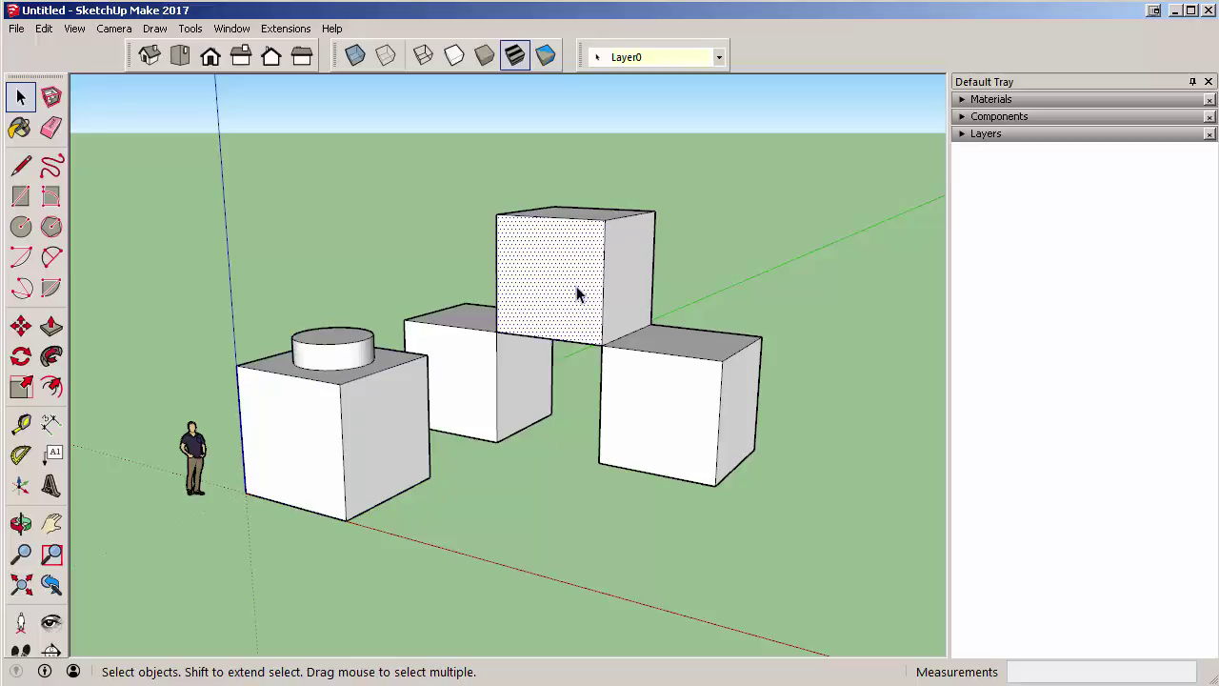
{"action": "triple_click", "coordinate": [576, 294]}
{"action": "left_click", "coordinate": [540, 287]}
{"action": "triple_click", "coordinate": [524, 376]}
{"action": "left_click", "coordinate": [491, 438]}
{"action": "left_click", "coordinate": [50, 387]}
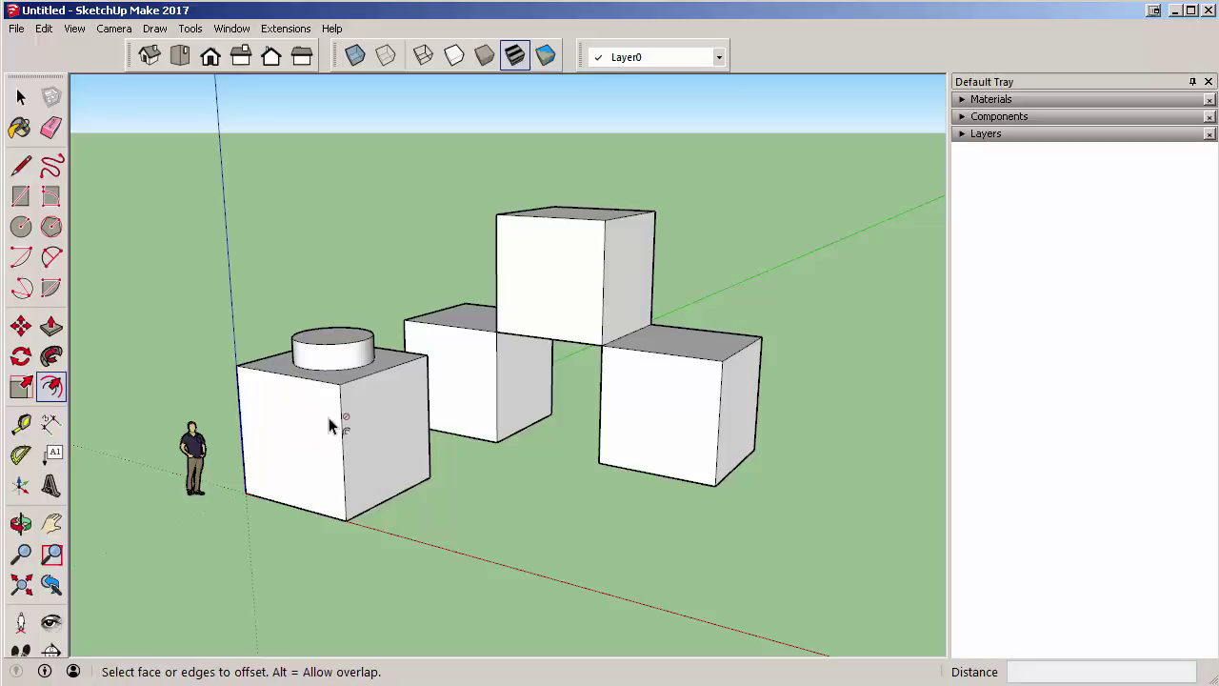
{"action": "left_click", "coordinate": [540, 217]}
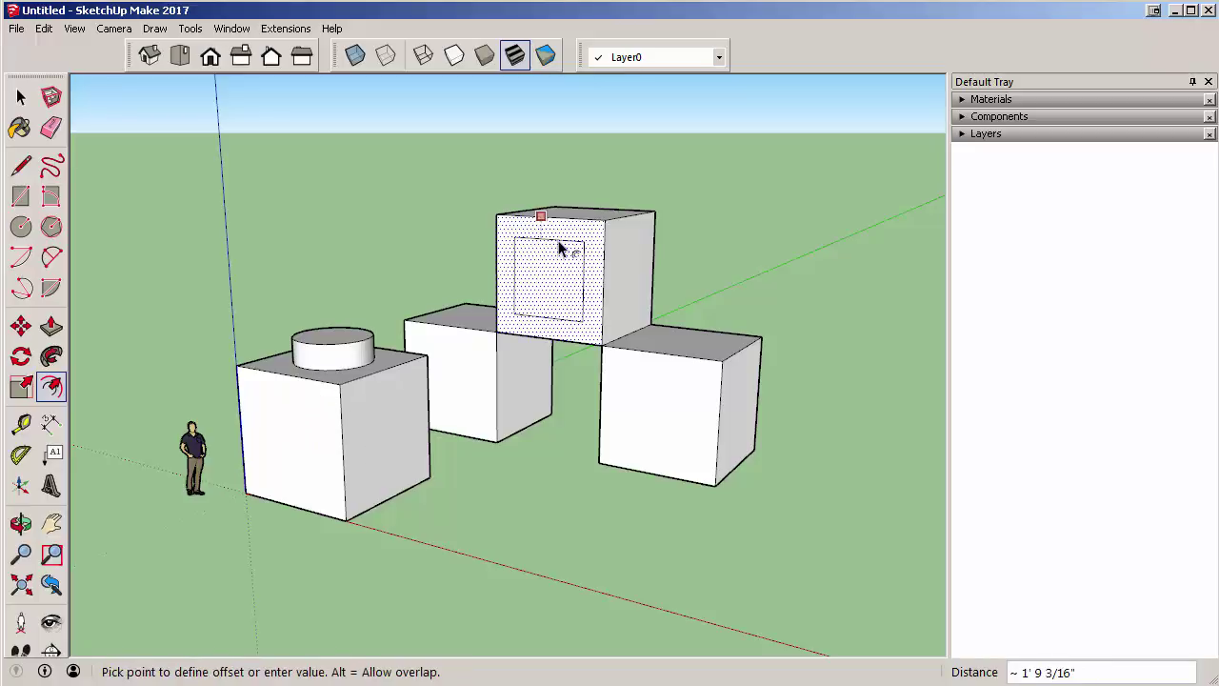
{"action": "key", "text": "Escape"}
{"action": "left_click", "coordinate": [21, 166]}
{"action": "mouse_move", "coordinate": [263, 400]}
{"action": "left_mouse_down"}
{"action": "mouse_move", "coordinate": [264, 448]}
{"action": "mouse_move", "coordinate": [316, 462]}
{"action": "left_mouse_up"}
{"action": "mouse_move", "coordinate": [263, 398]}
{"action": "left_mouse_down"}
{"action": "mouse_move", "coordinate": [329, 412]}
{"action": "mouse_move", "coordinate": [314, 462]}
{"action": "left_mouse_up"}
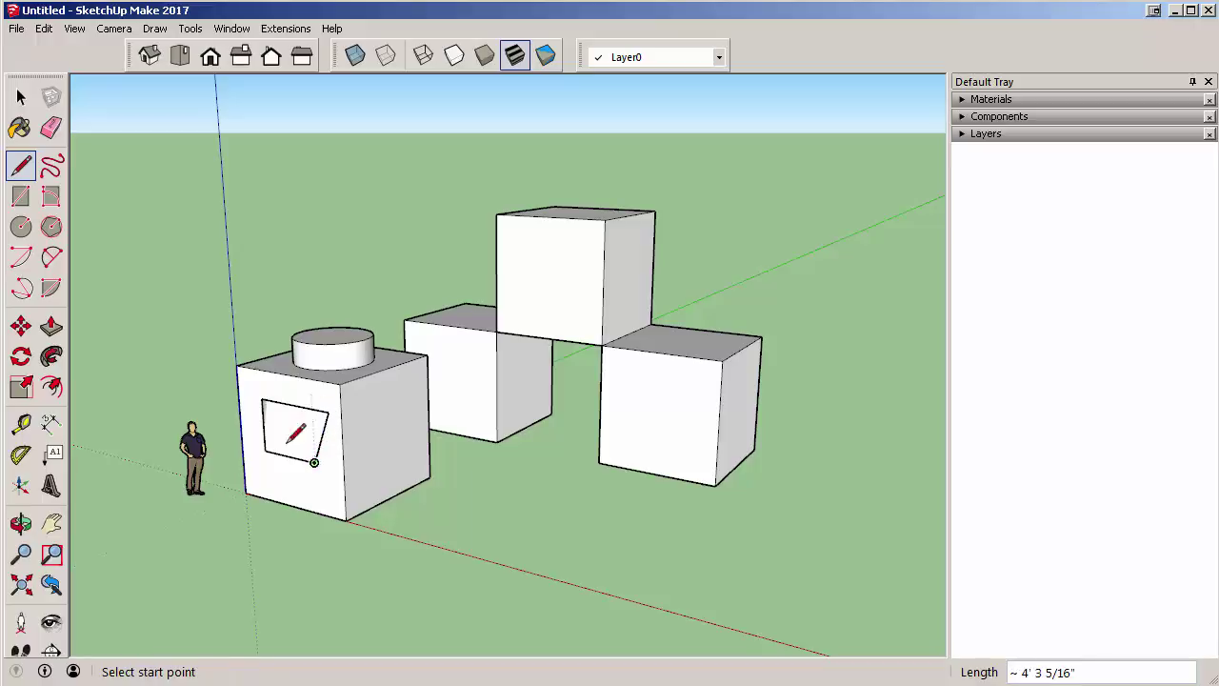
{"action": "key", "text": "space"}
{"action": "left_click", "coordinate": [362, 427]}
{"action": "key", "text": "m"}
{"action": "left_click", "coordinate": [449, 485]}
{"action": "key", "text": "Escape"}
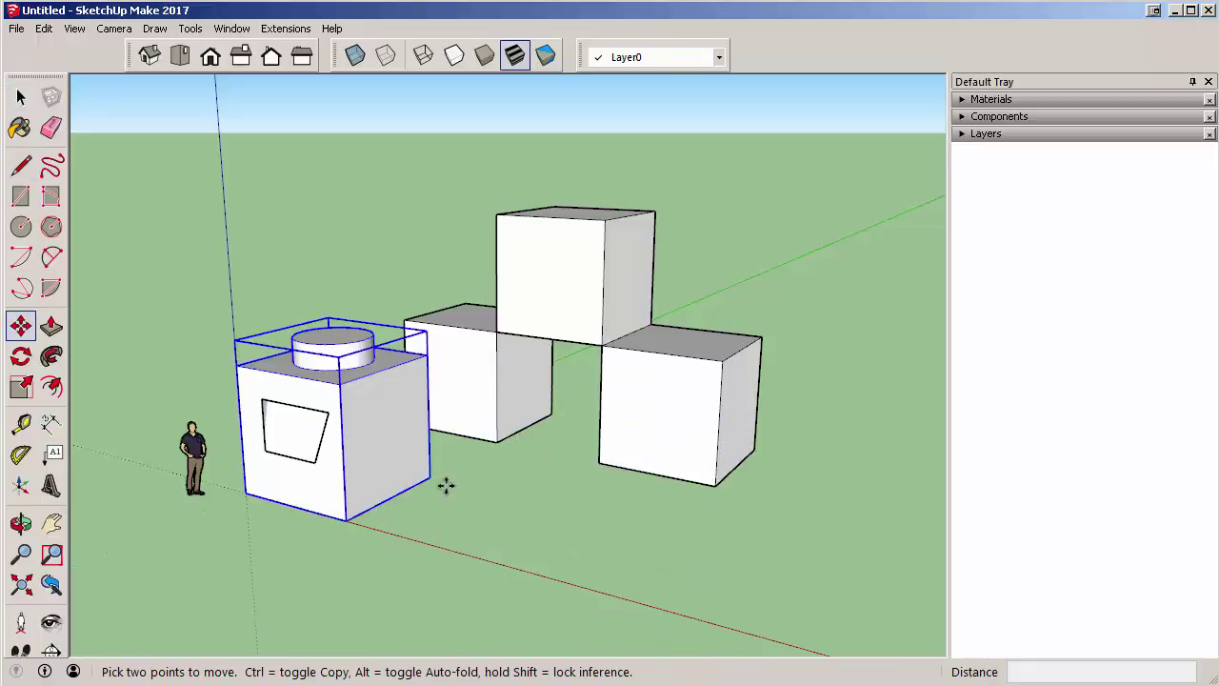
{"action": "key", "text": "space"}
{"action": "left_click", "coordinate": [270, 433]}
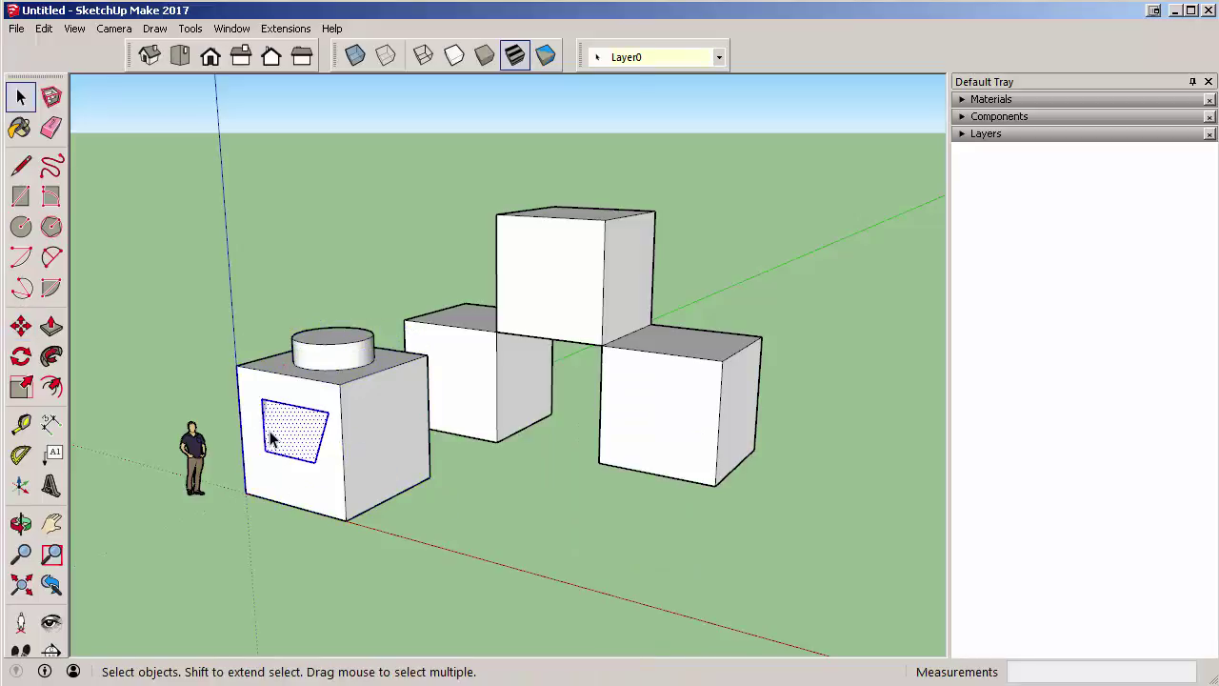
{"action": "key", "text": "Delete"}
{"action": "mouse_move", "coordinate": [358, 380]}
{"action": "middle_mouse_down"}
{"action": "mouse_move", "coordinate": [305, 389]}
{"action": "mouse_move", "coordinate": [327, 359]}
{"action": "mouse_move", "coordinate": [346, 387]}
{"action": "mouse_move", "coordinate": [335, 373]}
{"action": "middle_mouse_up"}
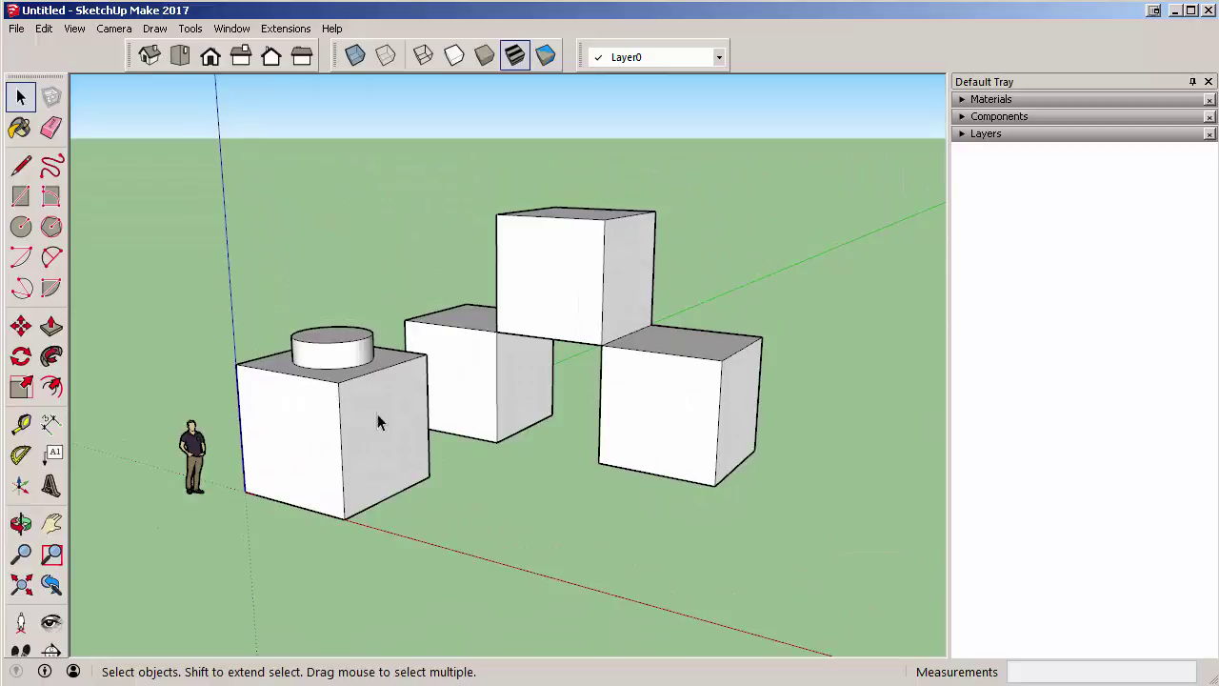
{"action": "middle_click_drag", "start_coordinate": [359, 474], "coordinate": [347, 447]}
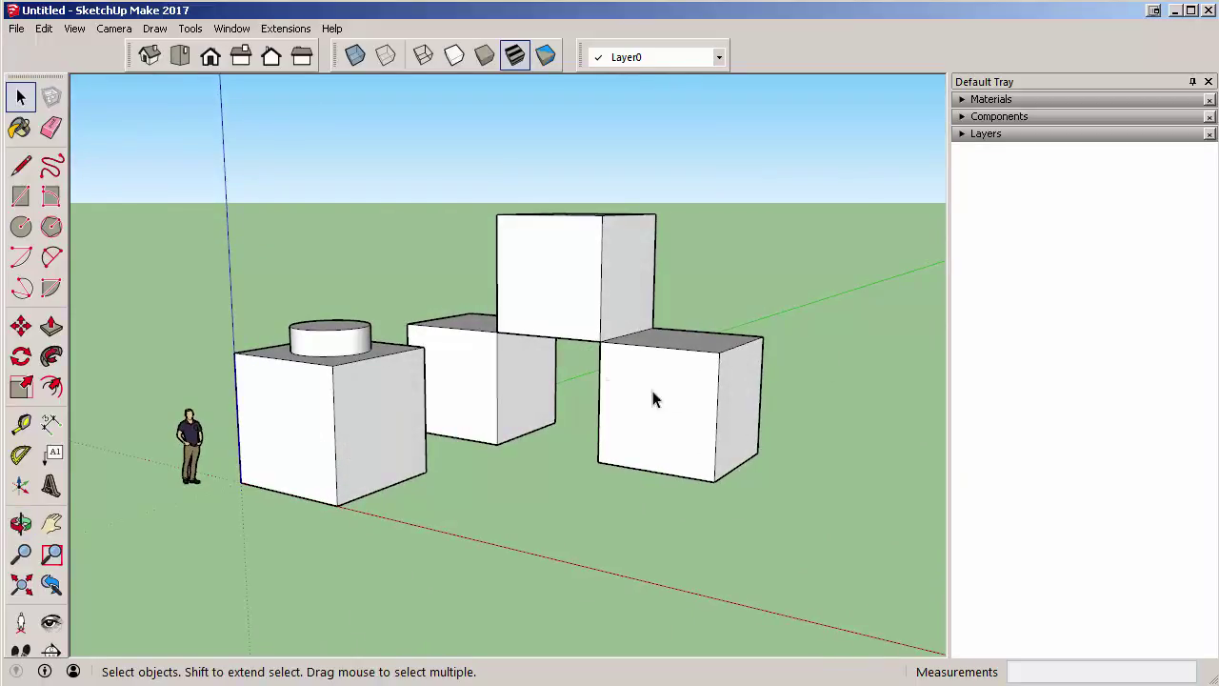
Copy the studded brick 20' along the red axis, replacing a trial 5' copy.
{"action": "left_click", "coordinate": [21, 326]}
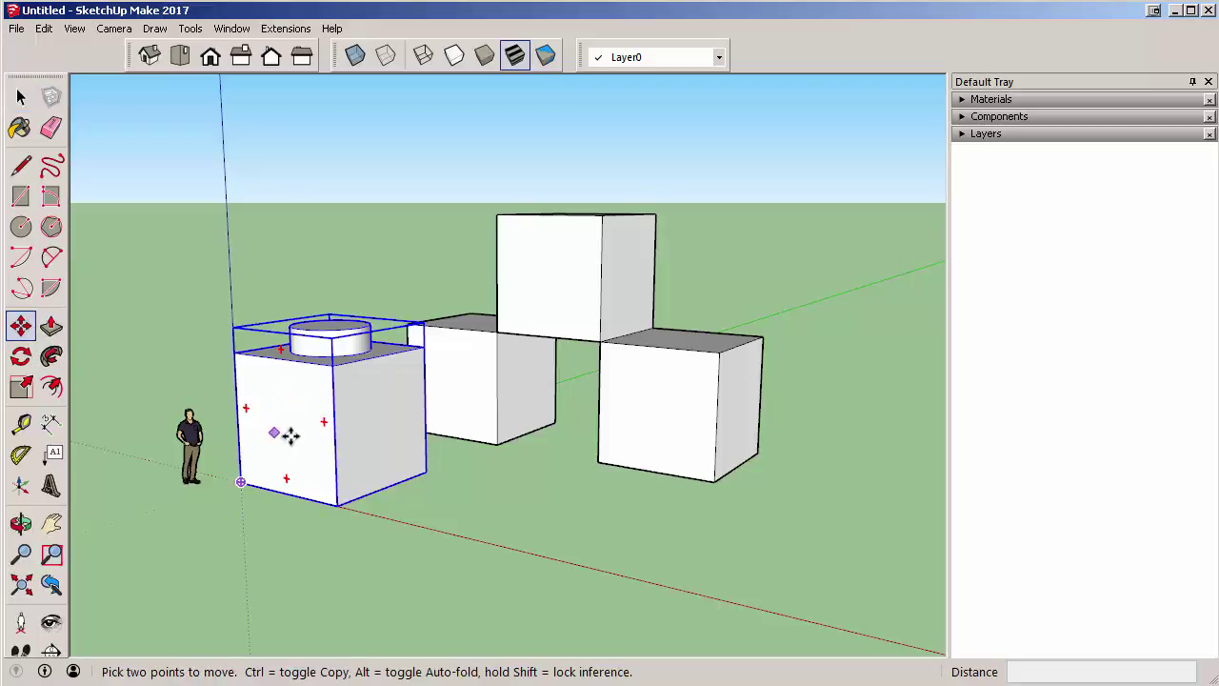
{"action": "key", "text": "ctrl"}
{"action": "left_click", "coordinate": [240, 485]}
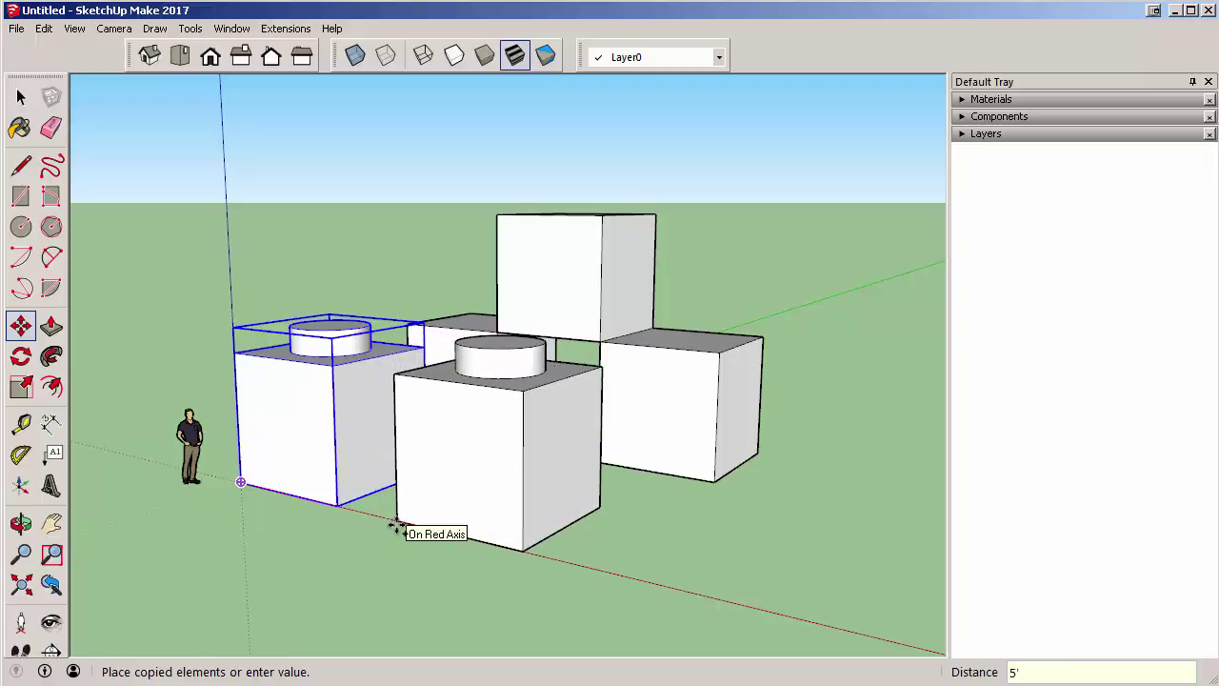
{"action": "key", "text": "Return"}
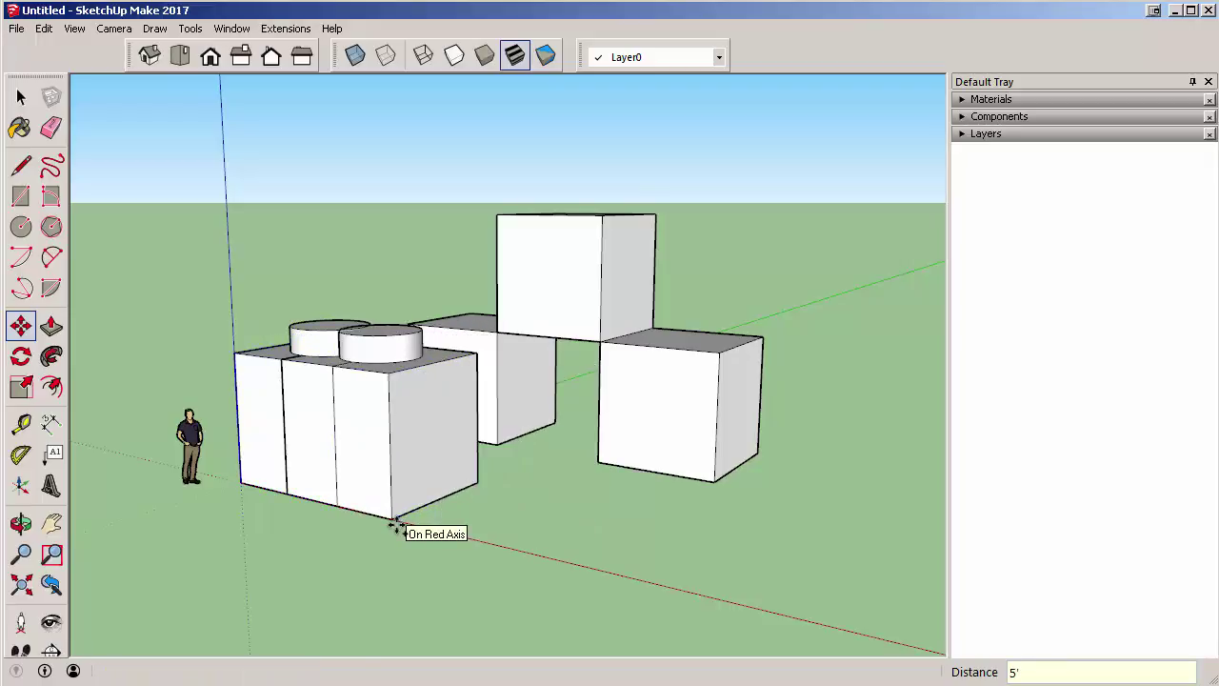
{"action": "key", "text": "ctrl+z"}
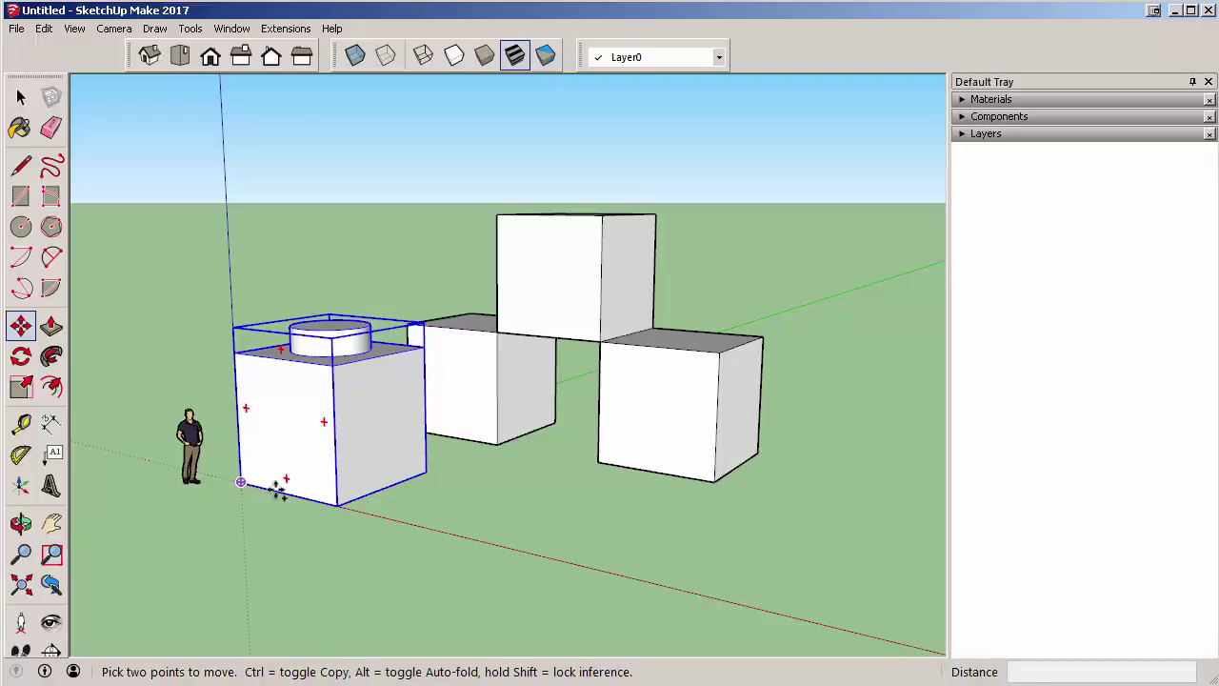
{"action": "key", "text": "ctrl"}
{"action": "left_click", "coordinate": [240, 479]}
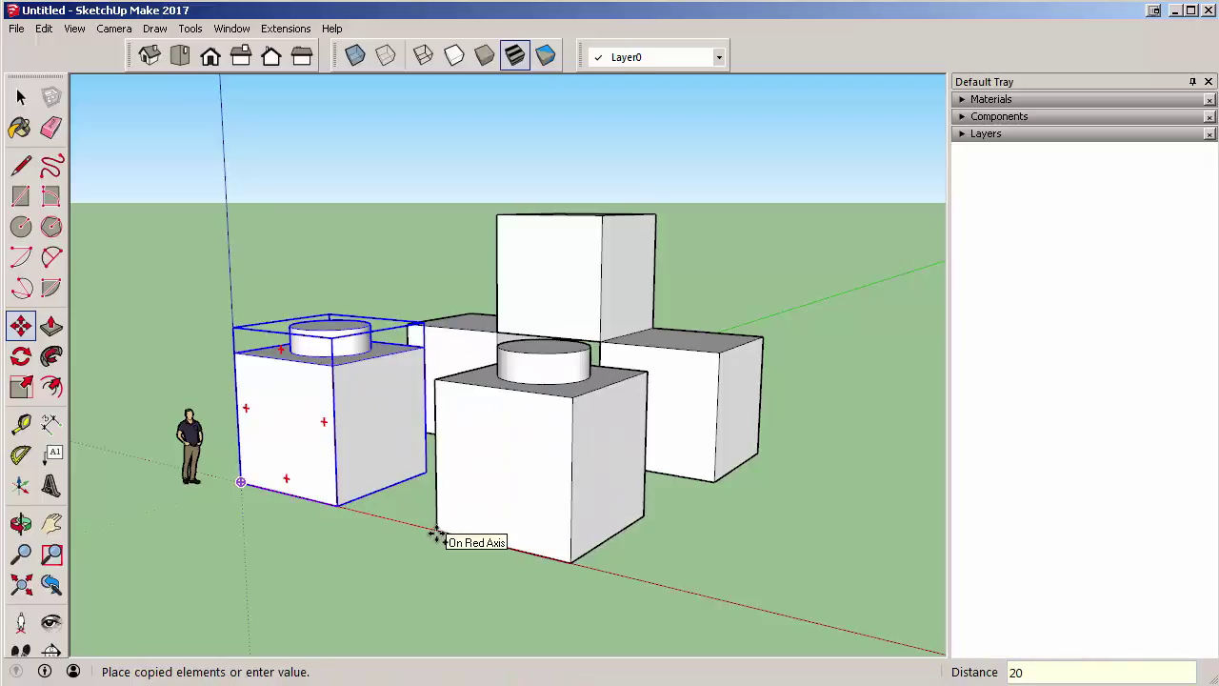
{"action": "key", "text": "Return"}
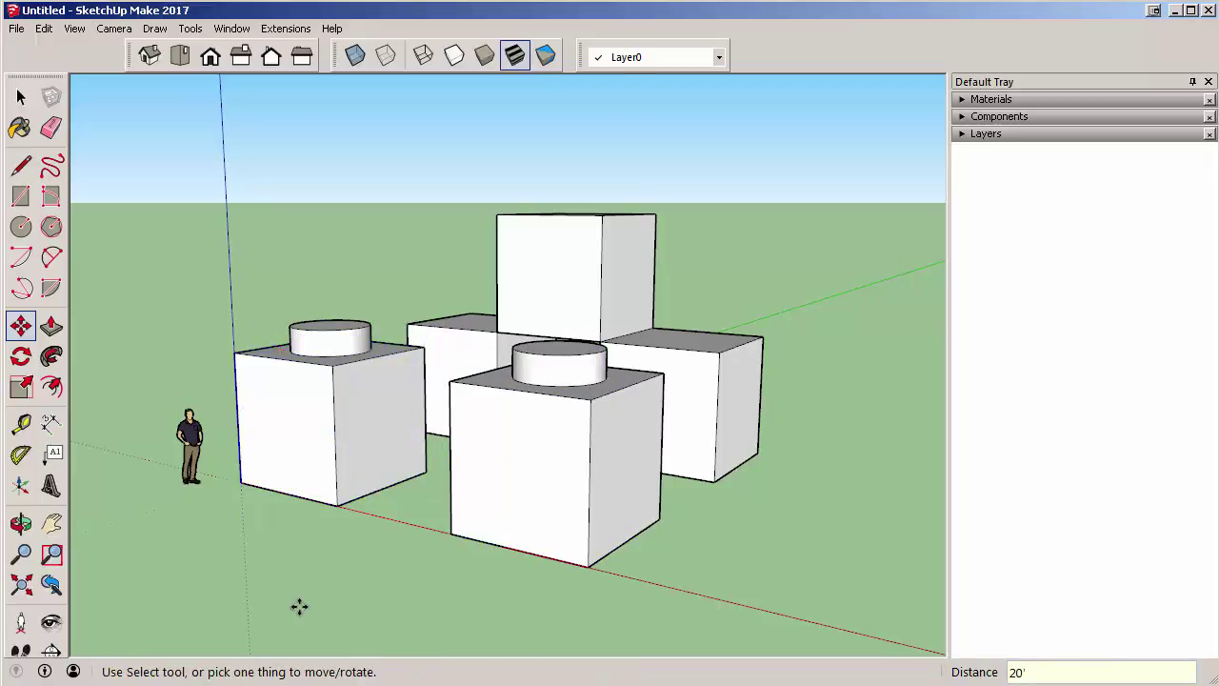
{"action": "middle_click_drag", "start_coordinate": [300, 604], "coordinate": [354, 588]}
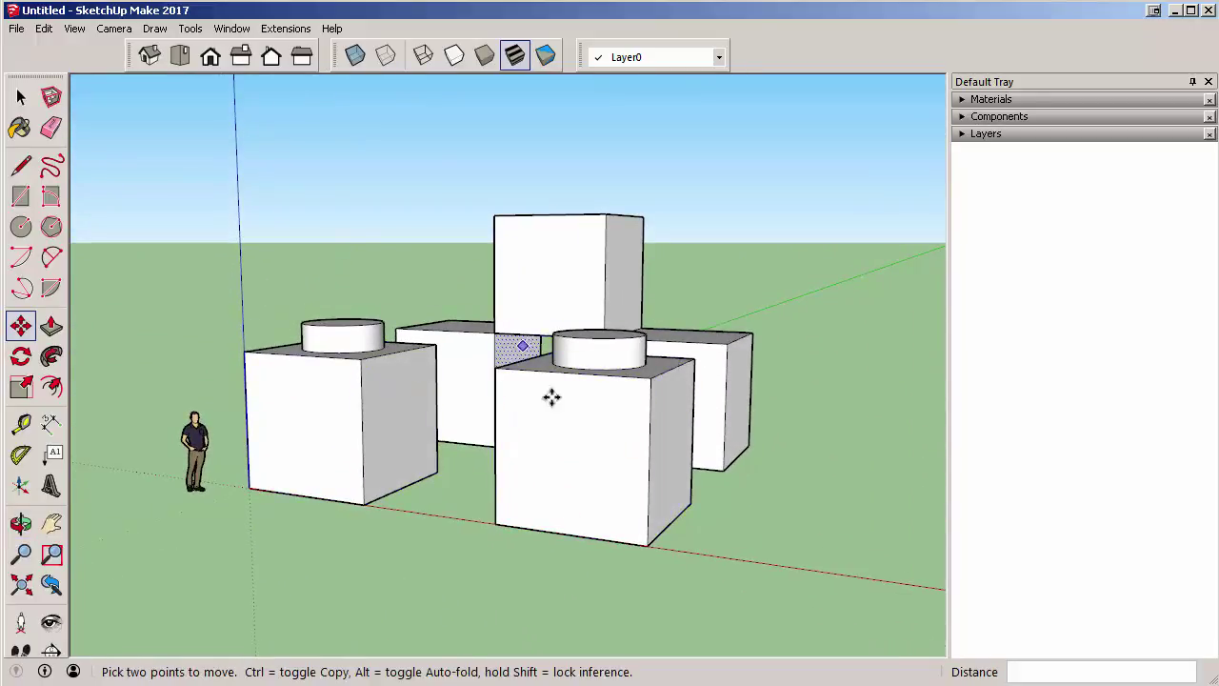
Ctrl-copy the front brick from its bottom-left corner onto the left brick's top corner.
{"action": "left_click", "coordinate": [494, 523]}
{"action": "key", "text": "ctrl"}
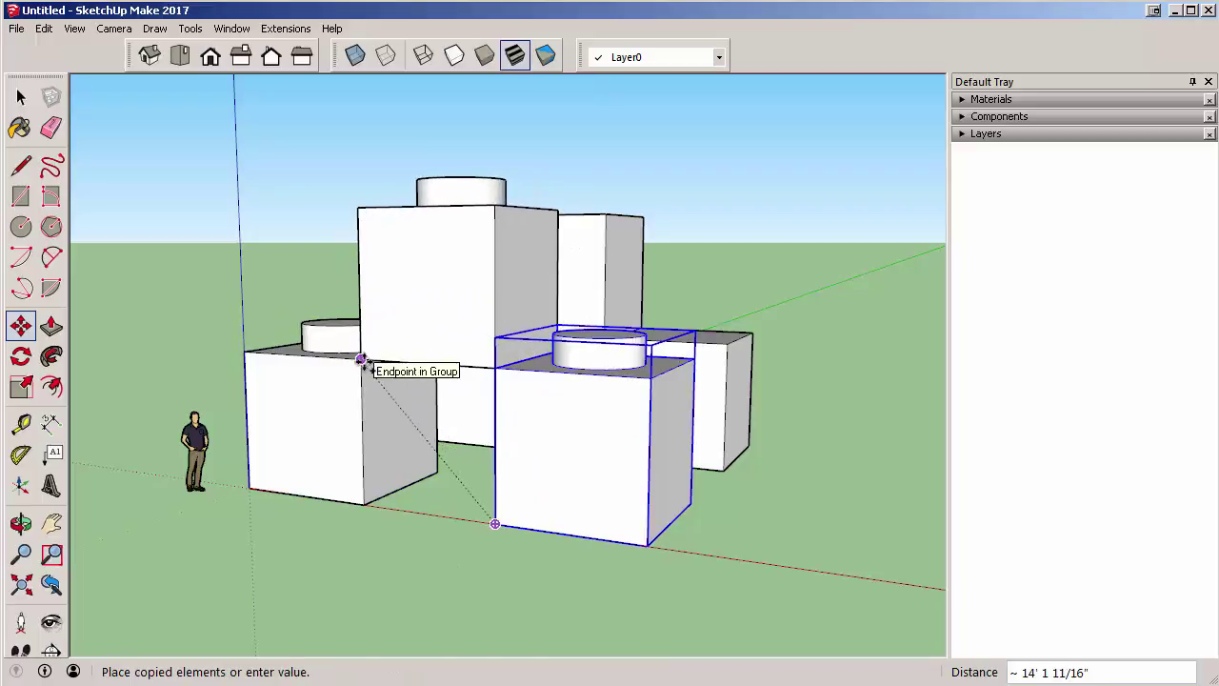
{"action": "left_click", "coordinate": [363, 360]}
{"action": "middle_click_drag", "start_coordinate": [563, 381], "coordinate": [584, 400]}
Select the upper and front-right bricks, then start and cancel a move of the front-right brick.
{"action": "left_click", "coordinate": [21, 97]}
{"action": "left_click", "coordinate": [438, 303]}
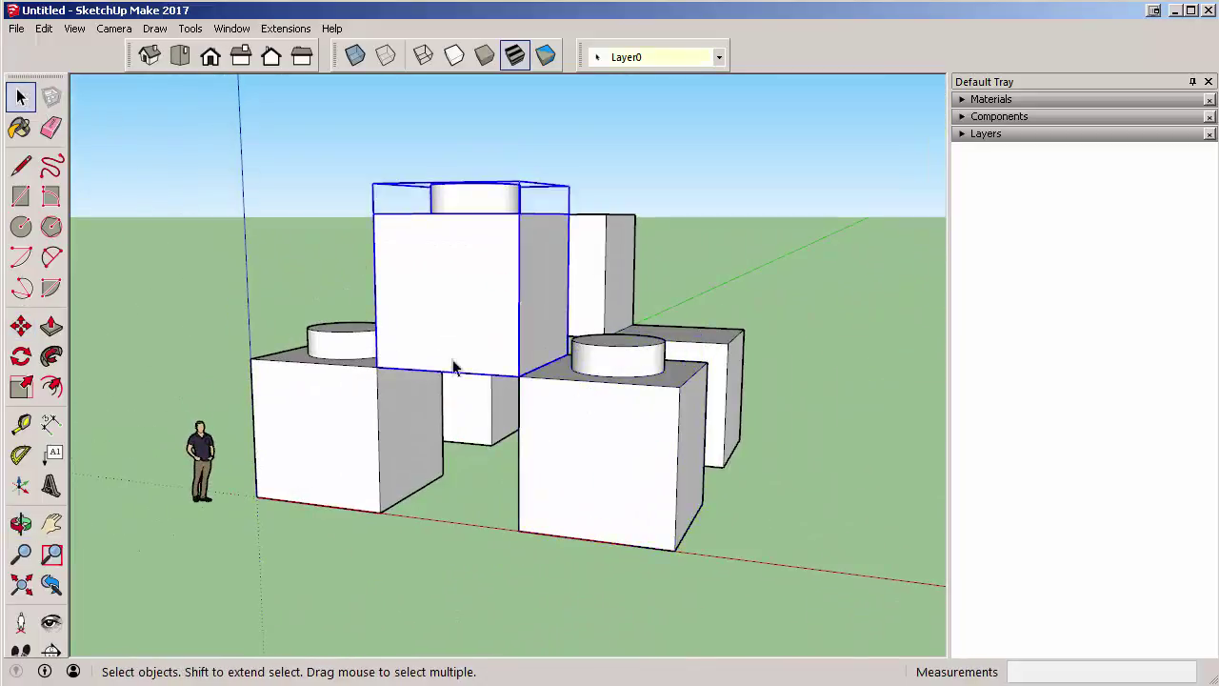
{"action": "left_click", "coordinate": [618, 424]}
{"action": "middle_click_drag", "start_coordinate": [618, 424], "coordinate": [400, 443]}
{"action": "left_click", "coordinate": [21, 327]}
{"action": "left_click", "coordinate": [584, 444]}
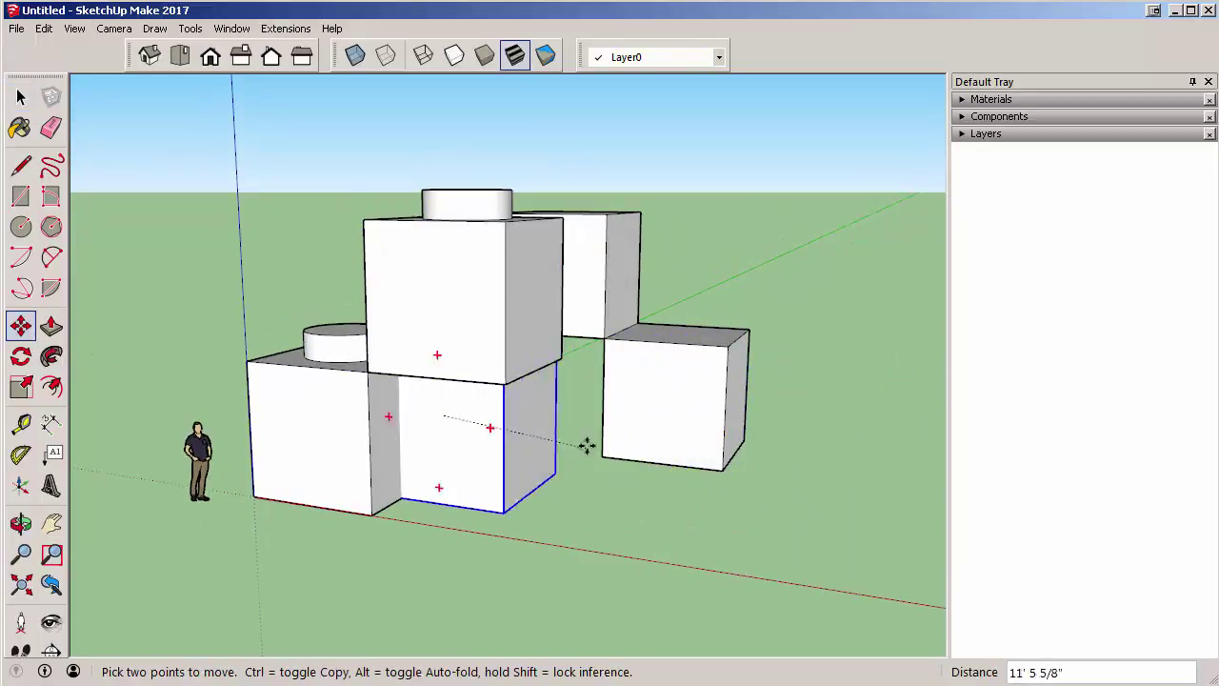
{"action": "key", "text": "Escape"}
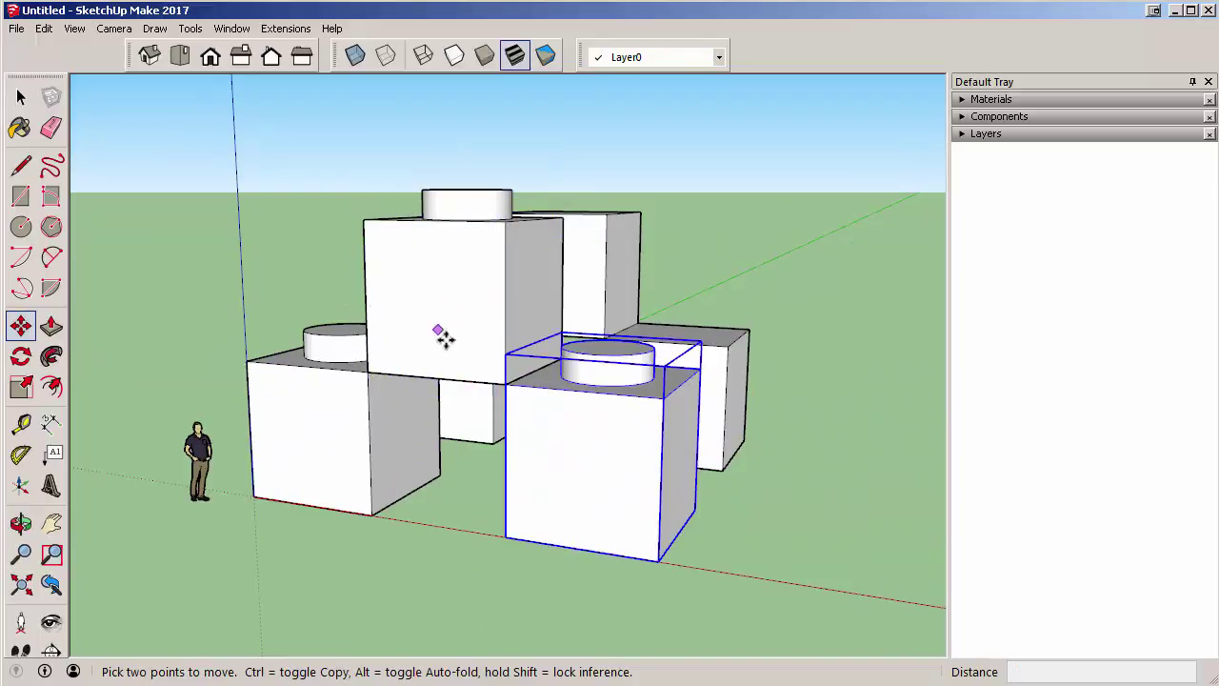
{"action": "middle_click_drag", "start_coordinate": [643, 379], "coordinate": [367, 434]}
Select the two studless boxes on the right, then clear the selection.
{"action": "key", "text": "space"}
{"action": "triple_click", "coordinate": [648, 390]}
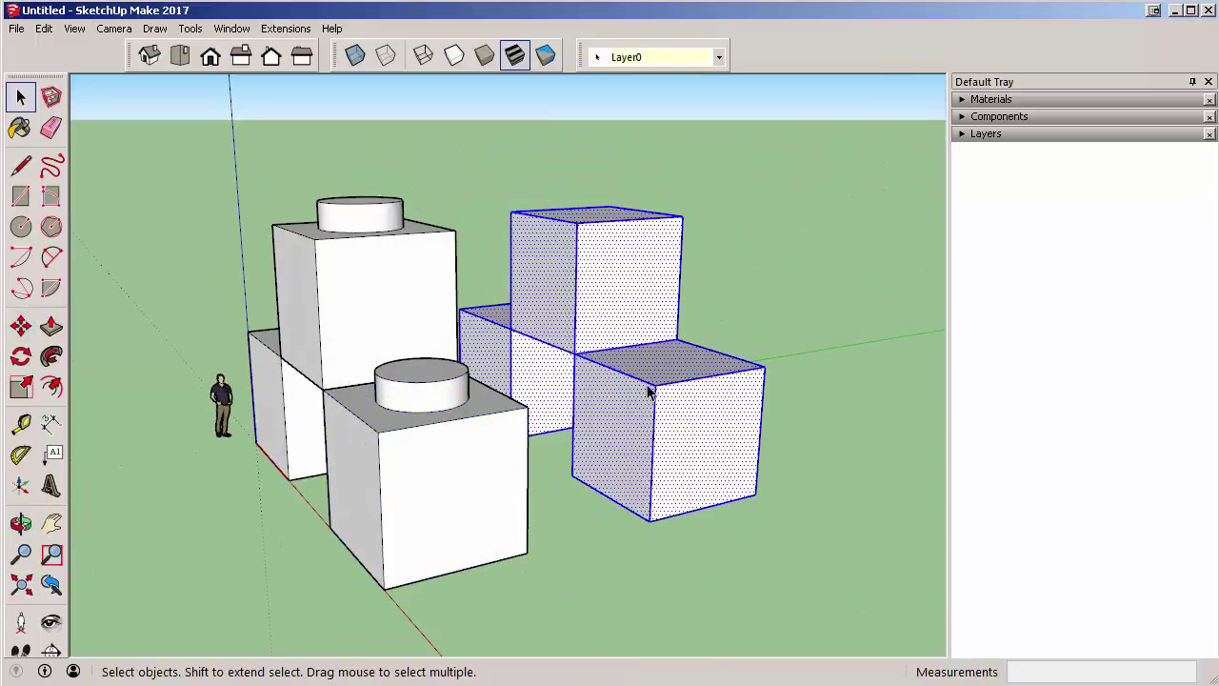
{"action": "key", "text": "m"}
{"action": "key", "text": "space"}
{"action": "left_click", "coordinate": [637, 539]}
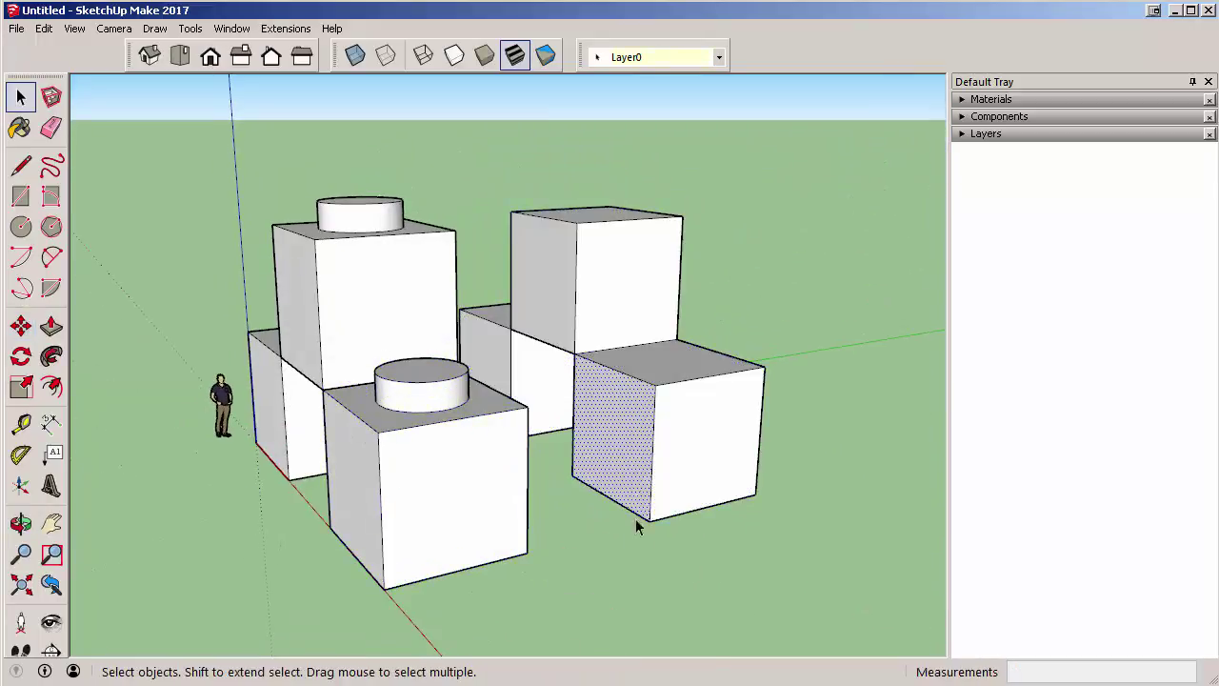
{"action": "middle_click_drag", "start_coordinate": [185, 475], "coordinate": [384, 436]}
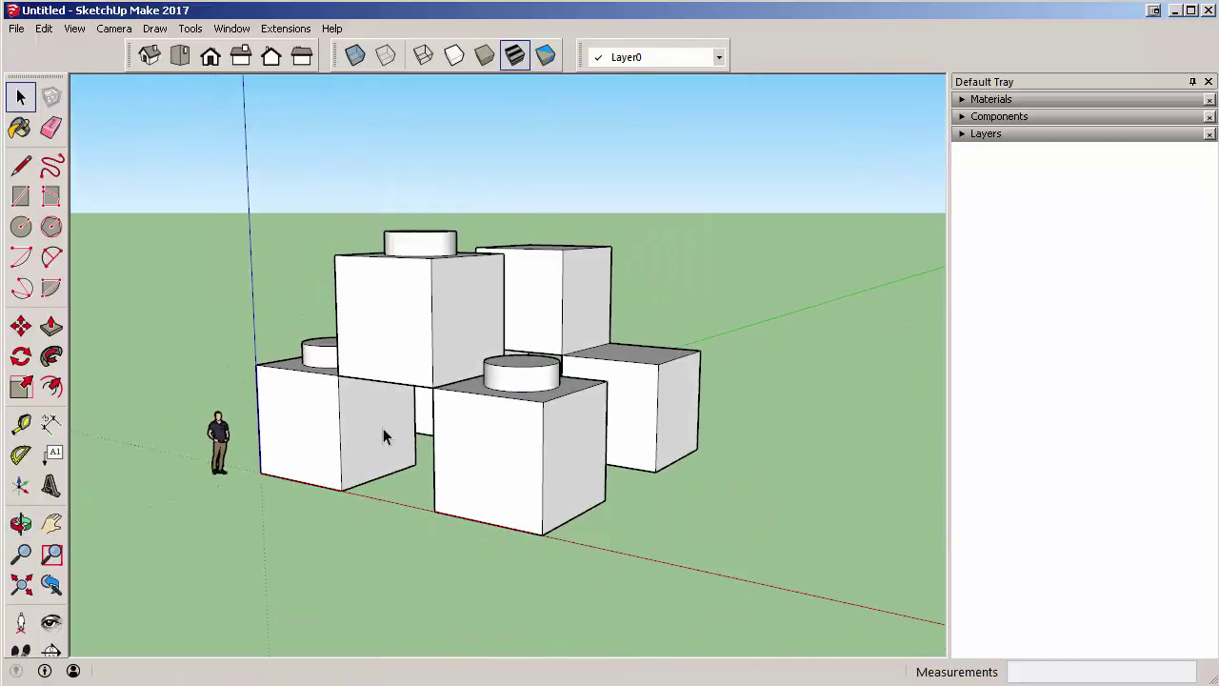
Open the Materials library and choose the red swatch Color A05.
{"action": "scroll", "coordinate": [384, 436], "scroll_direction": "down", "scroll_amount": 4}
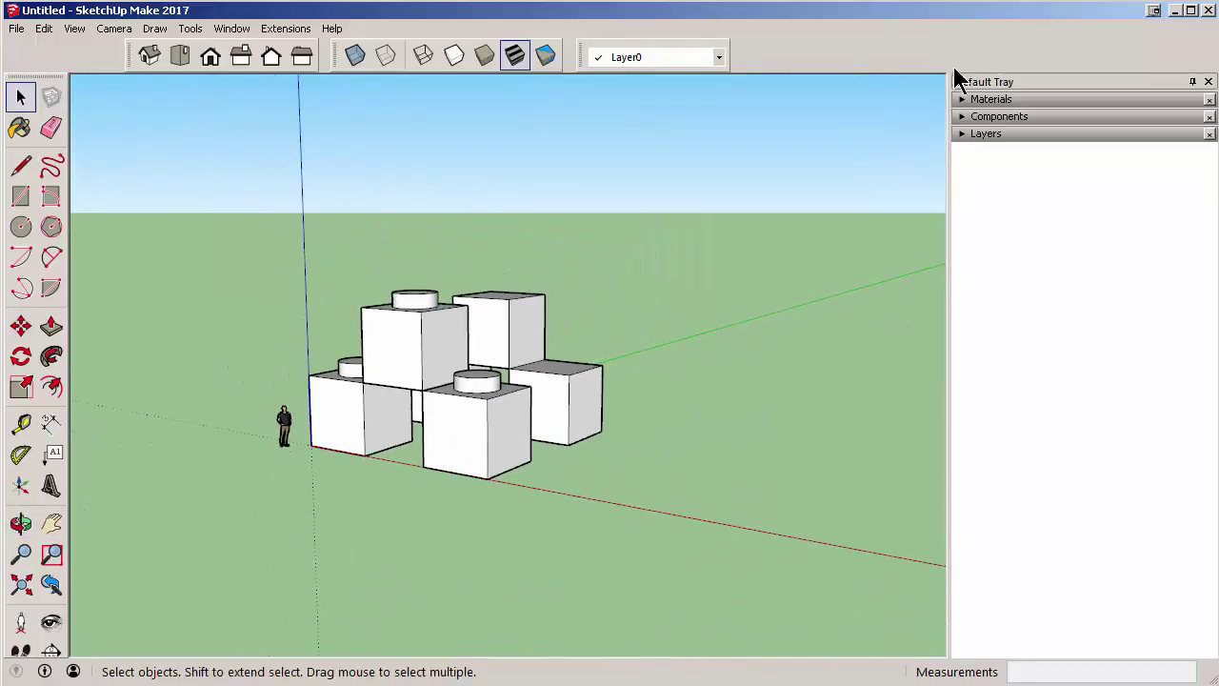
{"action": "left_click", "coordinate": [965, 105]}
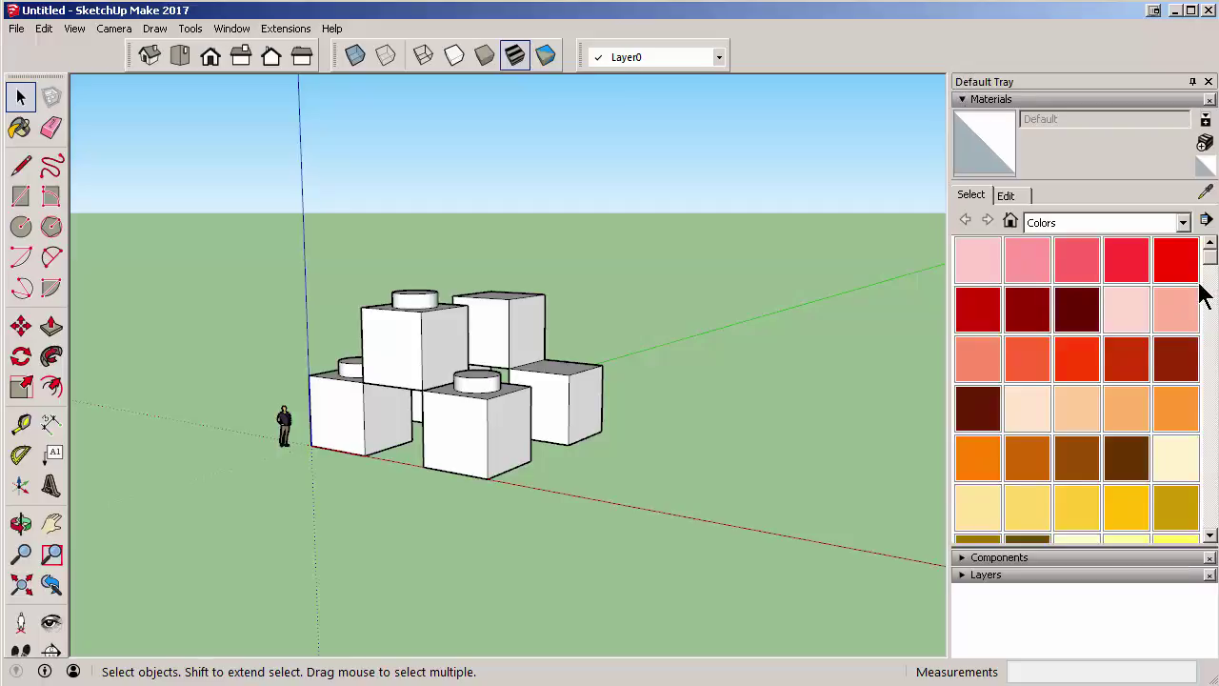
{"action": "left_click", "coordinate": [1176, 260]}
{"action": "middle_click_drag", "start_coordinate": [519, 362], "coordinate": [515, 365]}
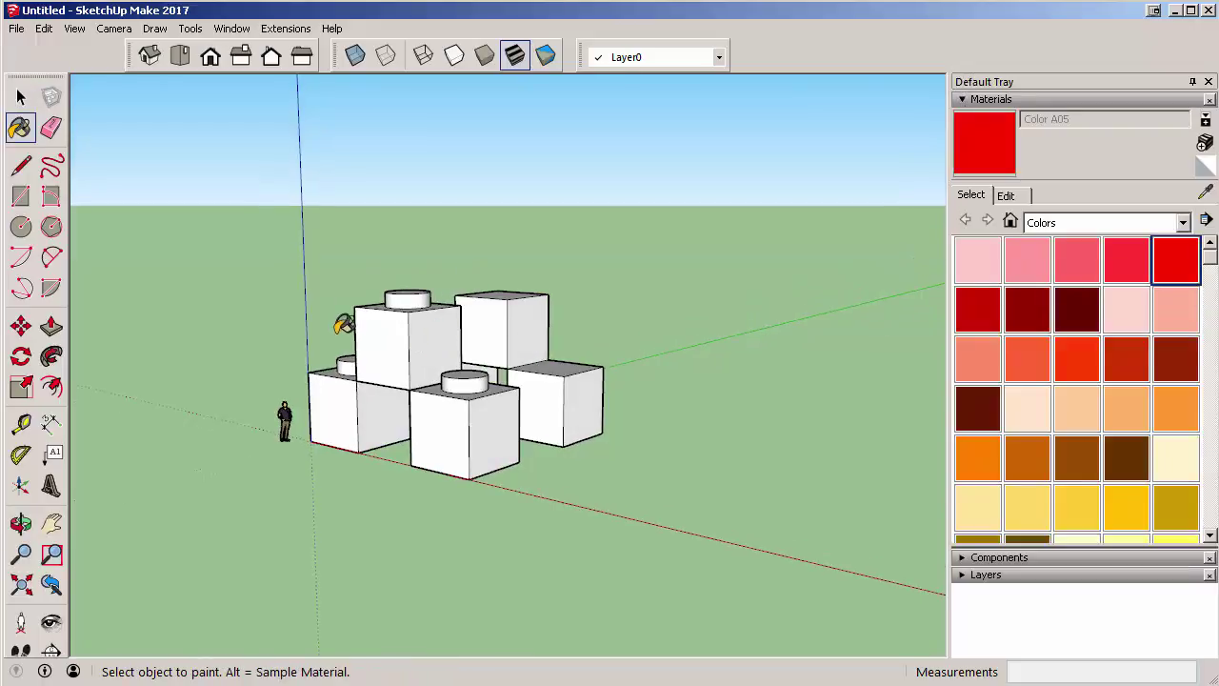
{"action": "scroll", "coordinate": [345, 330], "scroll_direction": "up", "scroll_amount": 3}
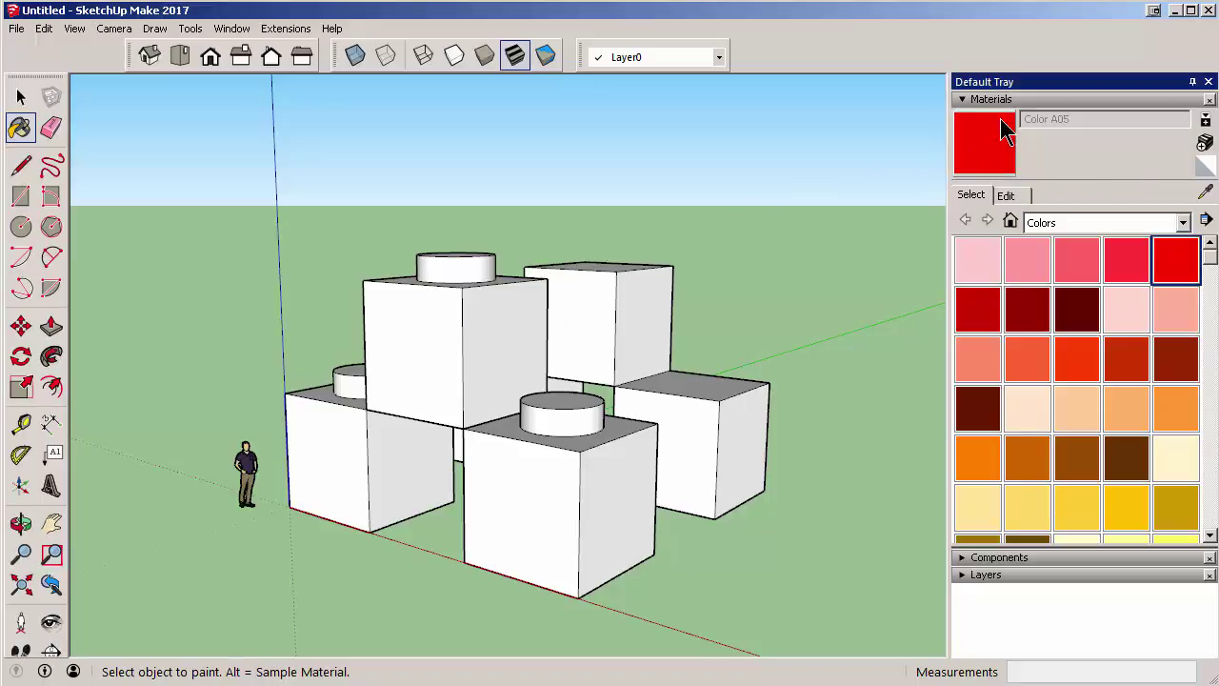
Paint the upper brick red as a trial, then undo it and return to Select.
{"action": "left_click", "coordinate": [524, 357]}
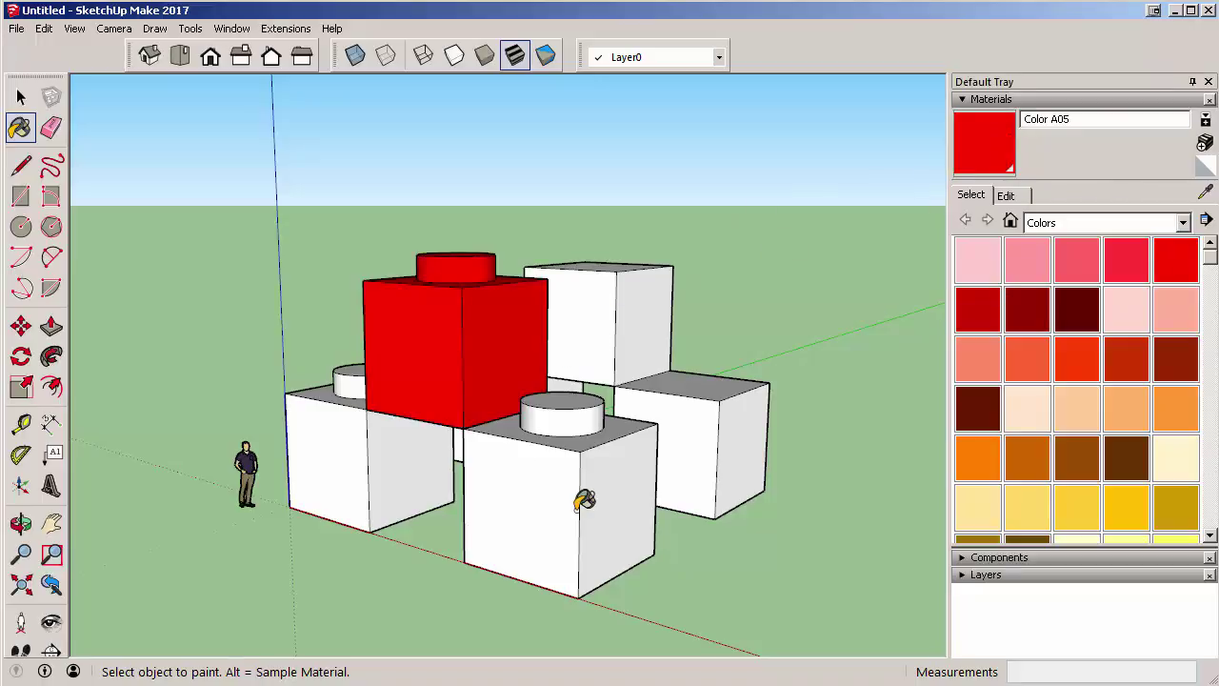
{"action": "scroll", "coordinate": [501, 155], "scroll_direction": "down", "scroll_amount": 2}
{"action": "middle_click_drag", "start_coordinate": [501, 155], "coordinate": [487, 319]}
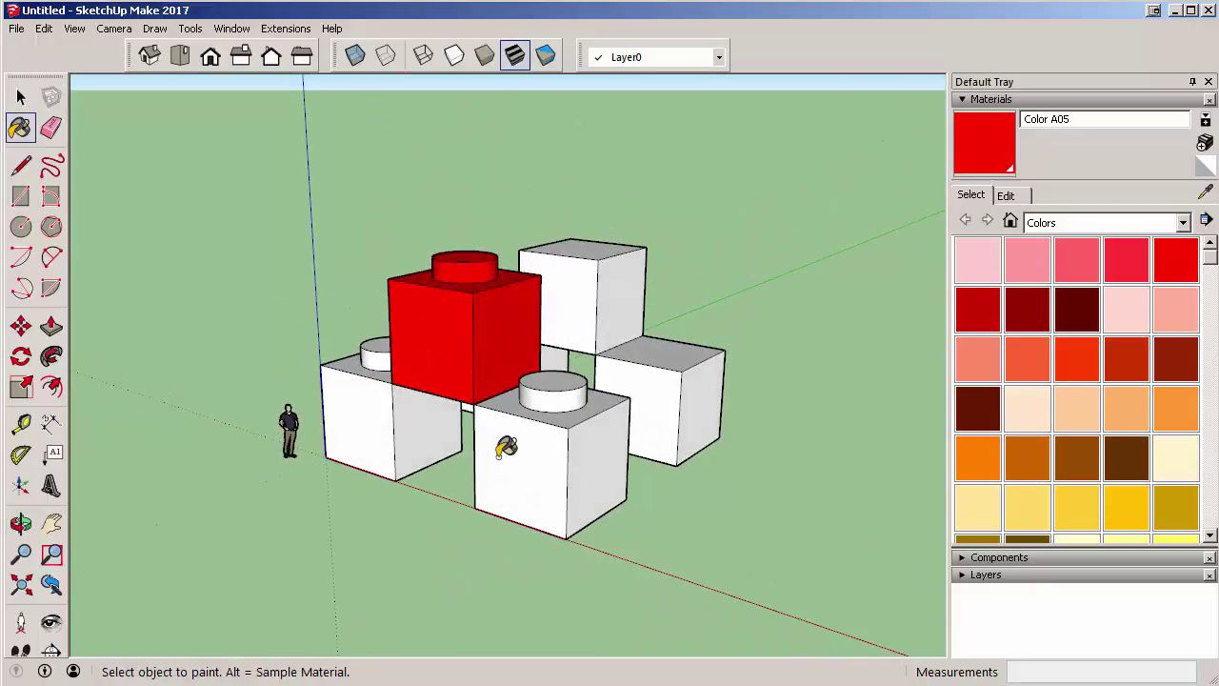
{"action": "key", "text": "ctrl+z"}
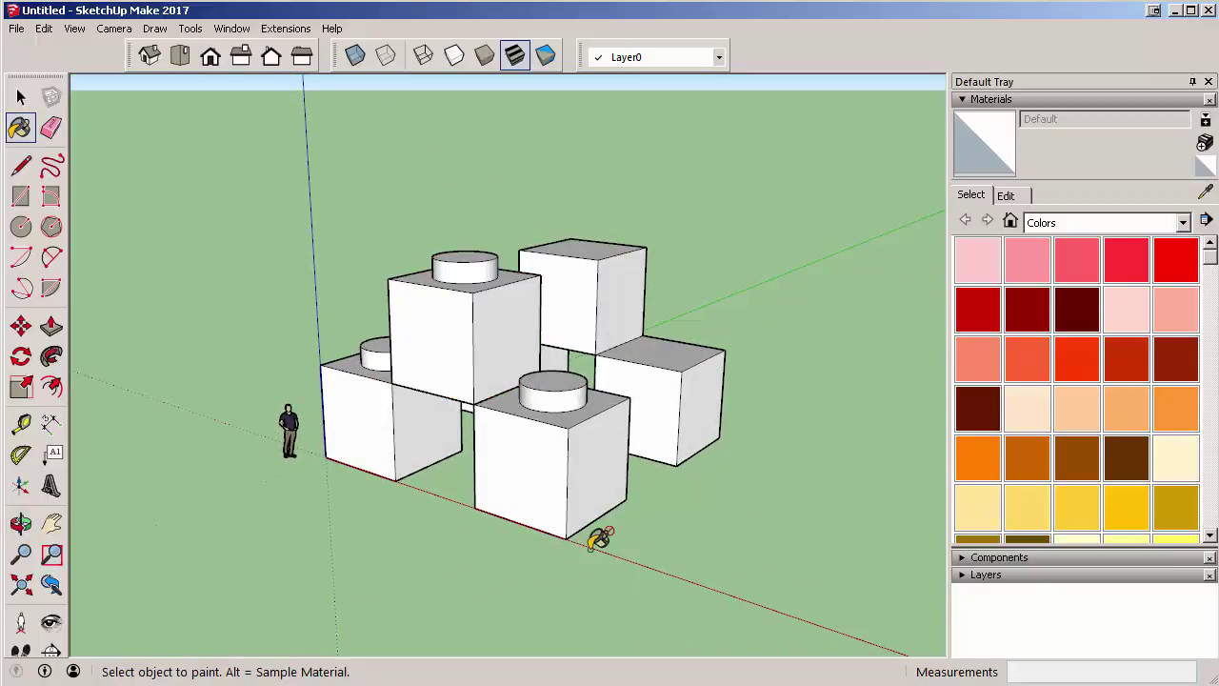
{"action": "mouse_move", "coordinate": [598, 539]}
{"action": "middle_mouse_down"}
{"action": "mouse_move", "coordinate": [593, 523]}
{"action": "mouse_move", "coordinate": [582, 530]}
{"action": "middle_mouse_up"}
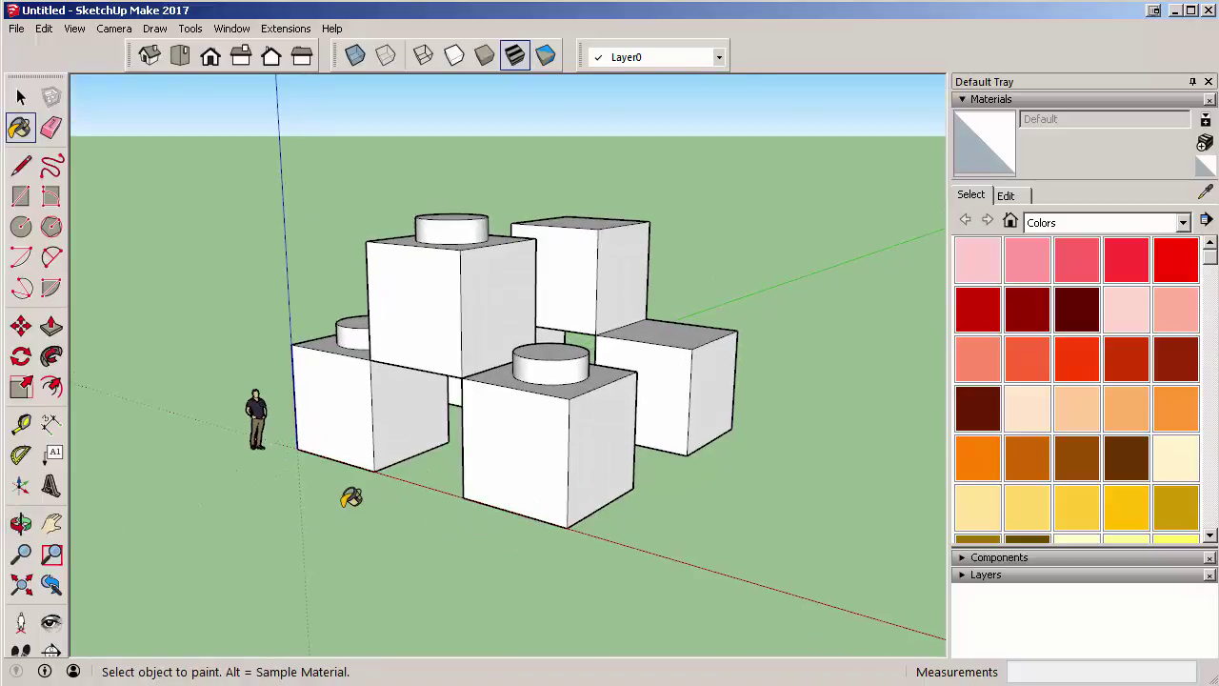
{"action": "key", "text": "space"}
{"action": "double_click", "coordinate": [434, 298]}
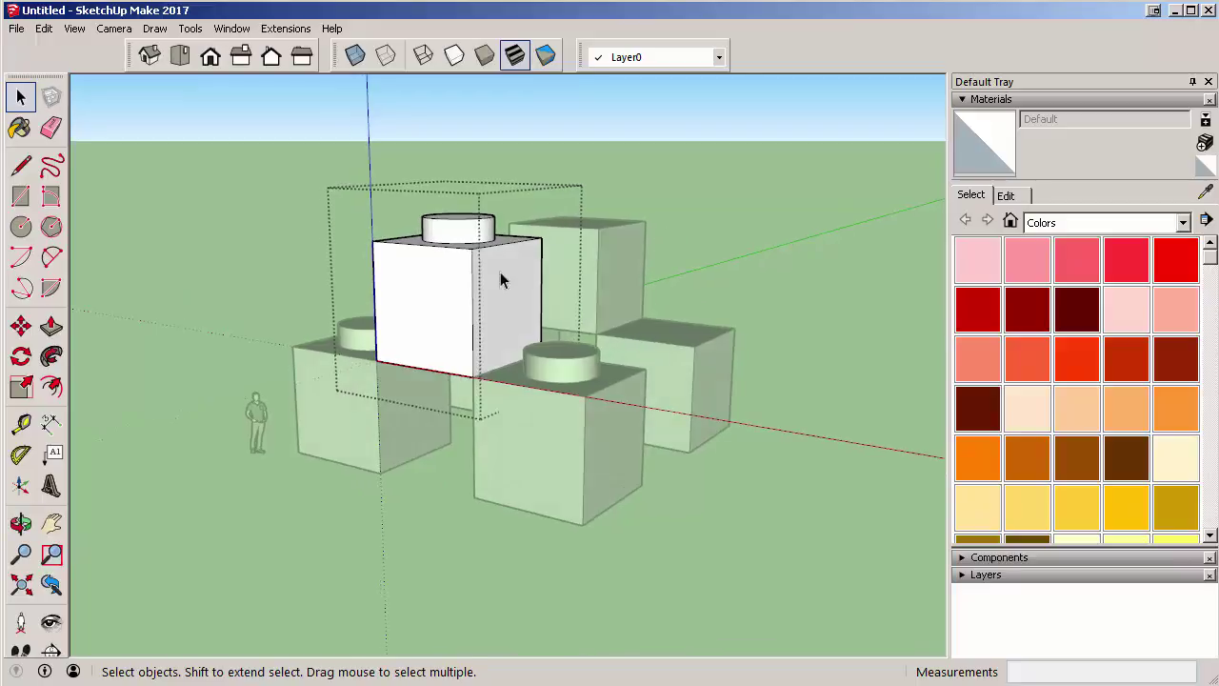
{"action": "scroll", "coordinate": [467, 269], "scroll_direction": "up", "scroll_amount": 4}
{"action": "left_click", "coordinate": [231, 216]}
{"action": "left_click", "coordinate": [459, 291]}
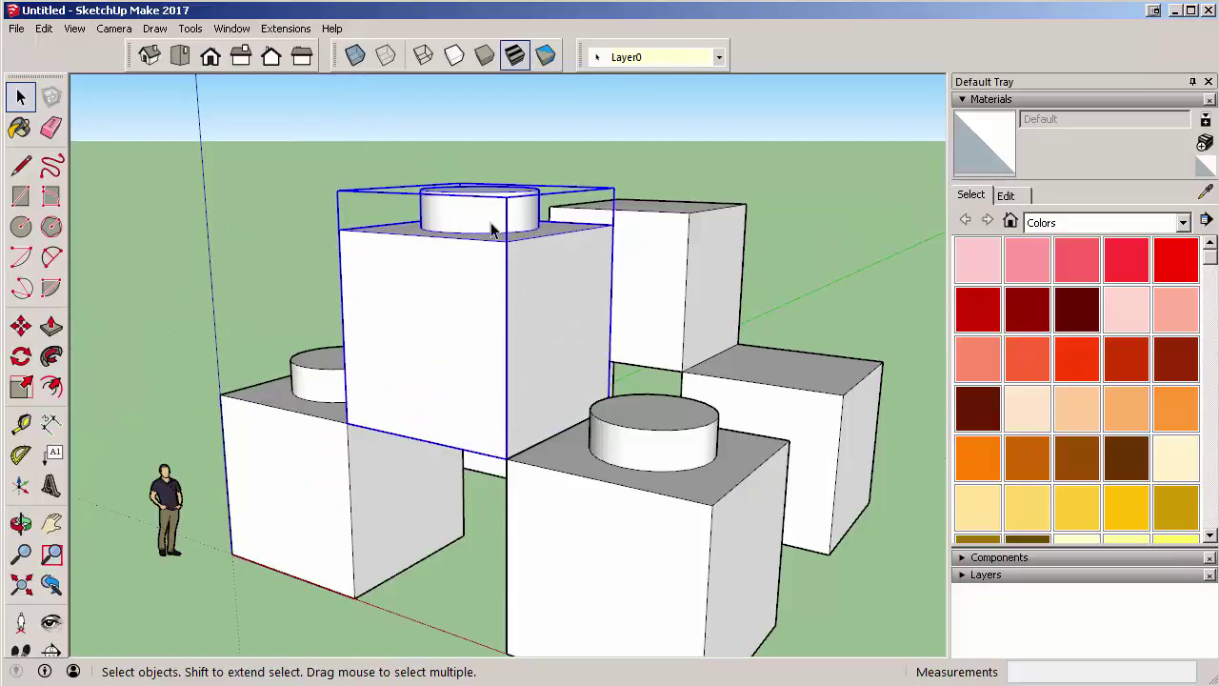
{"action": "double_click", "coordinate": [415, 309]}
{"action": "scroll", "coordinate": [510, 238], "scroll_direction": "down", "scroll_amount": 2}
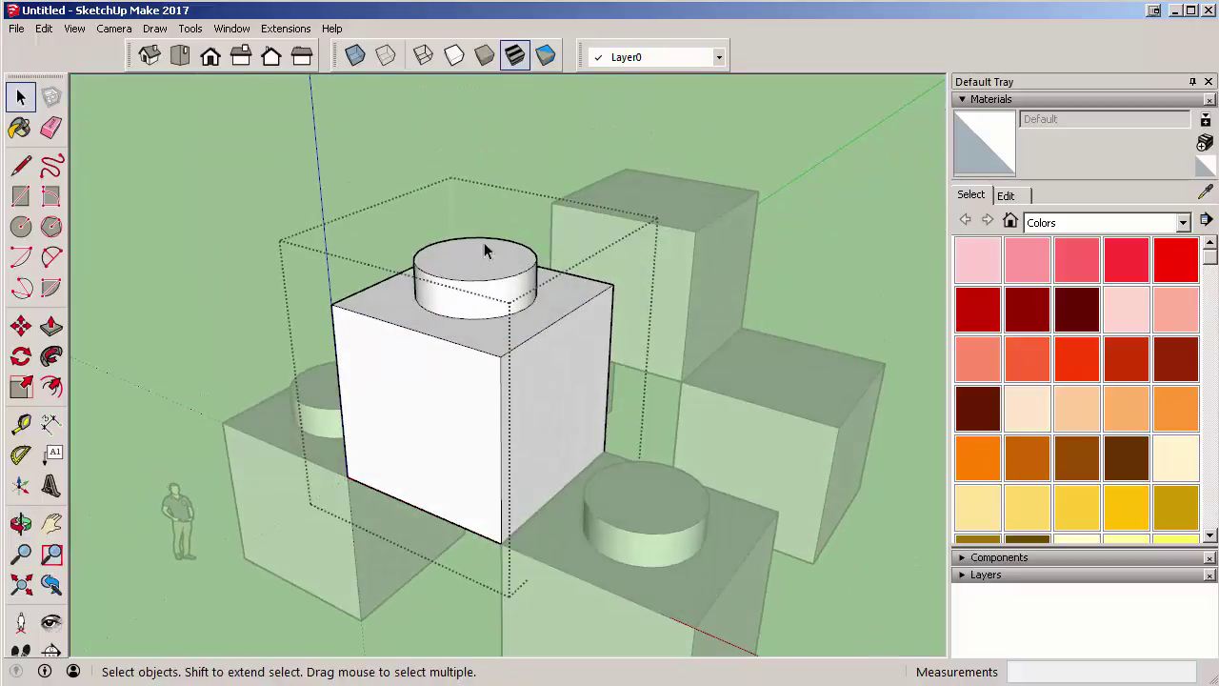
{"action": "scroll", "coordinate": [480, 258], "scroll_direction": "down", "scroll_amount": 2}
{"action": "left_click", "coordinate": [53, 385]}
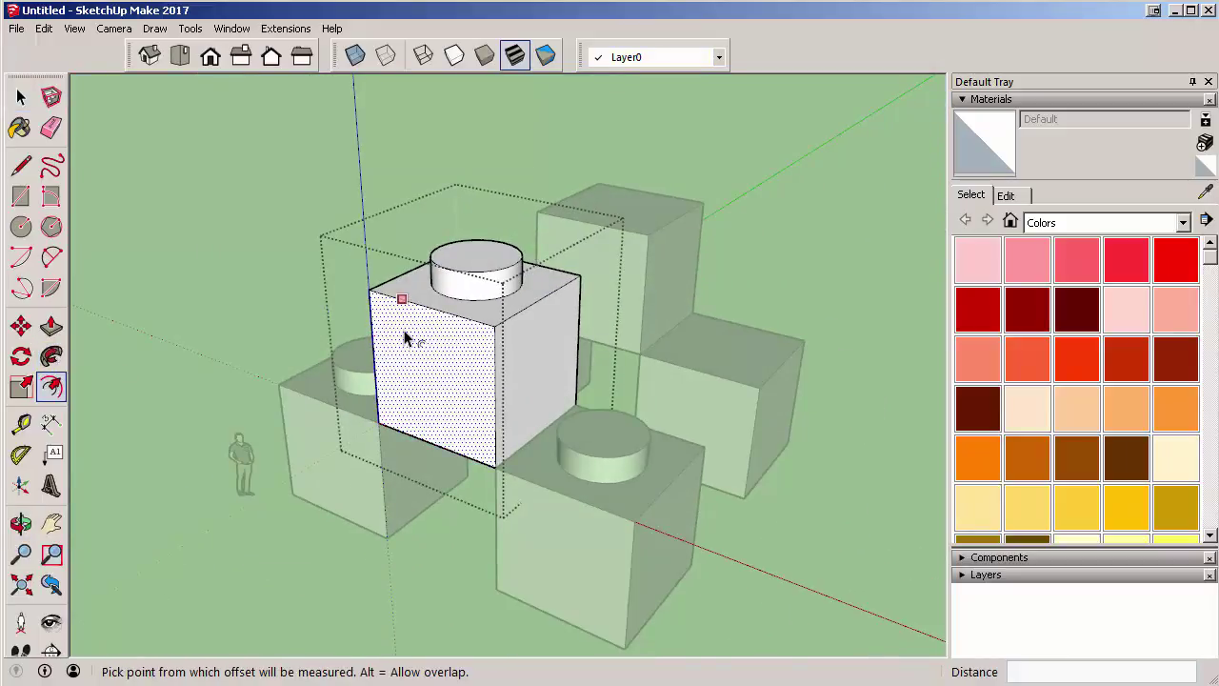
{"action": "left_click", "coordinate": [405, 335]}
{"action": "left_click", "coordinate": [412, 372]}
{"action": "left_click", "coordinate": [414, 369]}
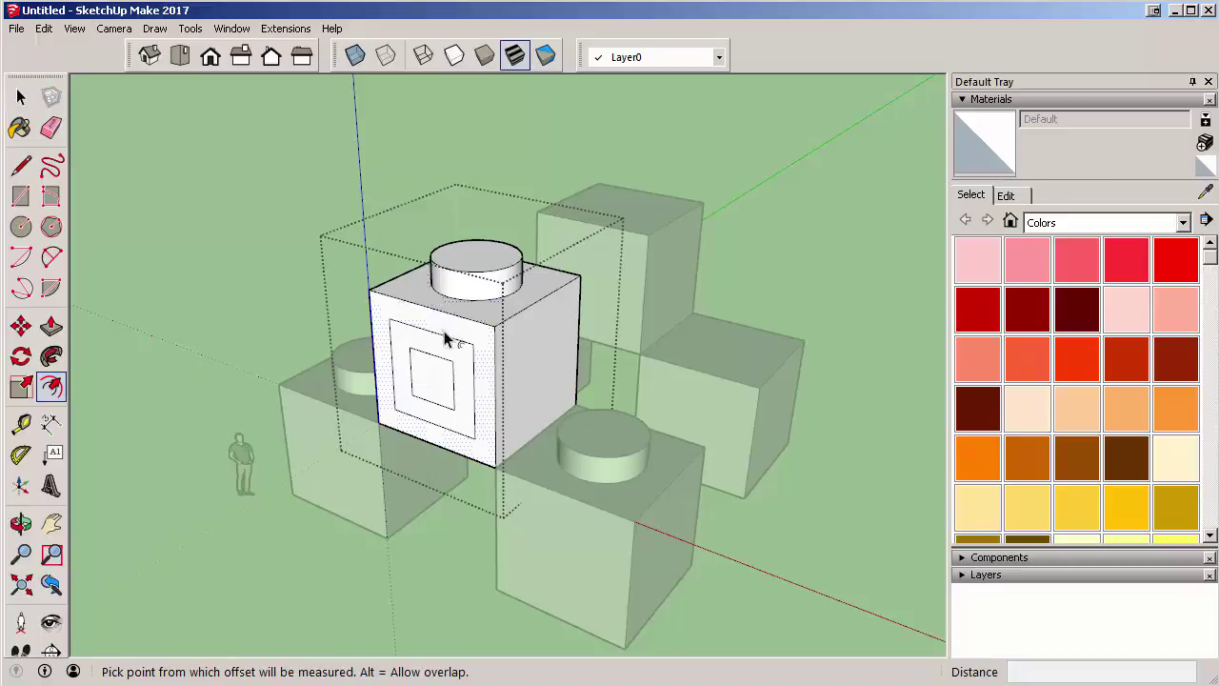
{"action": "left_click", "coordinate": [451, 337]}
{"action": "left_click", "coordinate": [51, 326]}
{"action": "left_click", "coordinate": [400, 355]}
{"action": "left_click", "coordinate": [415, 392]}
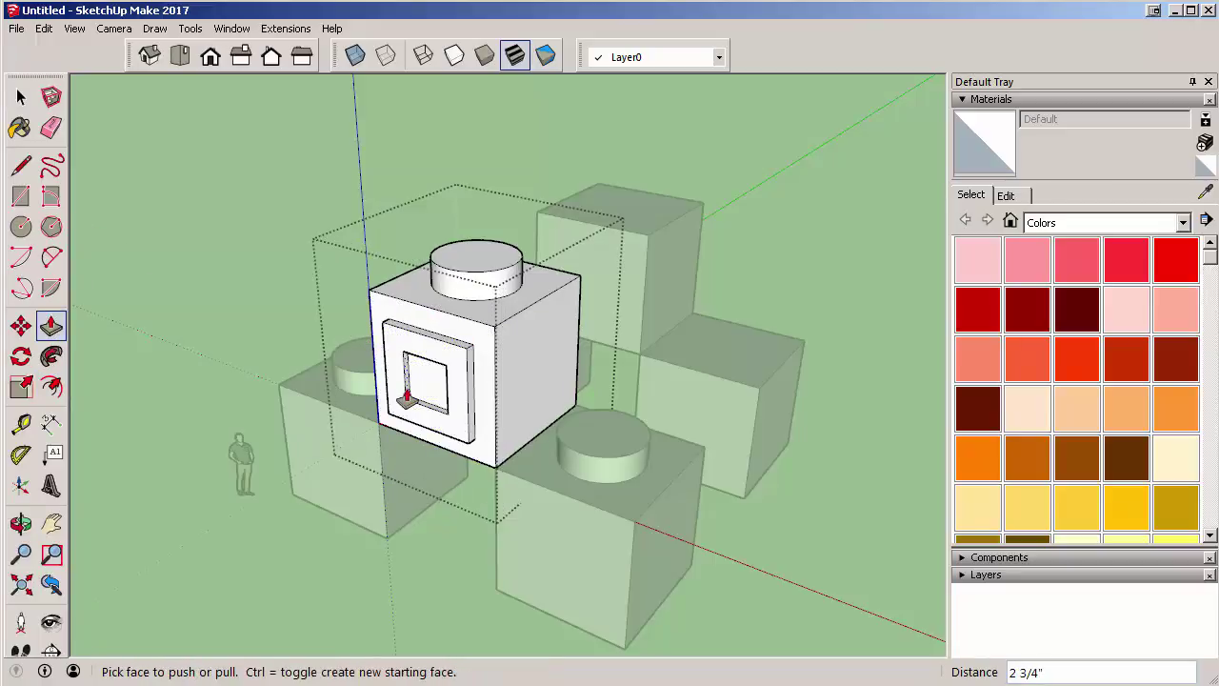
{"action": "key", "text": "ctrl+z"}
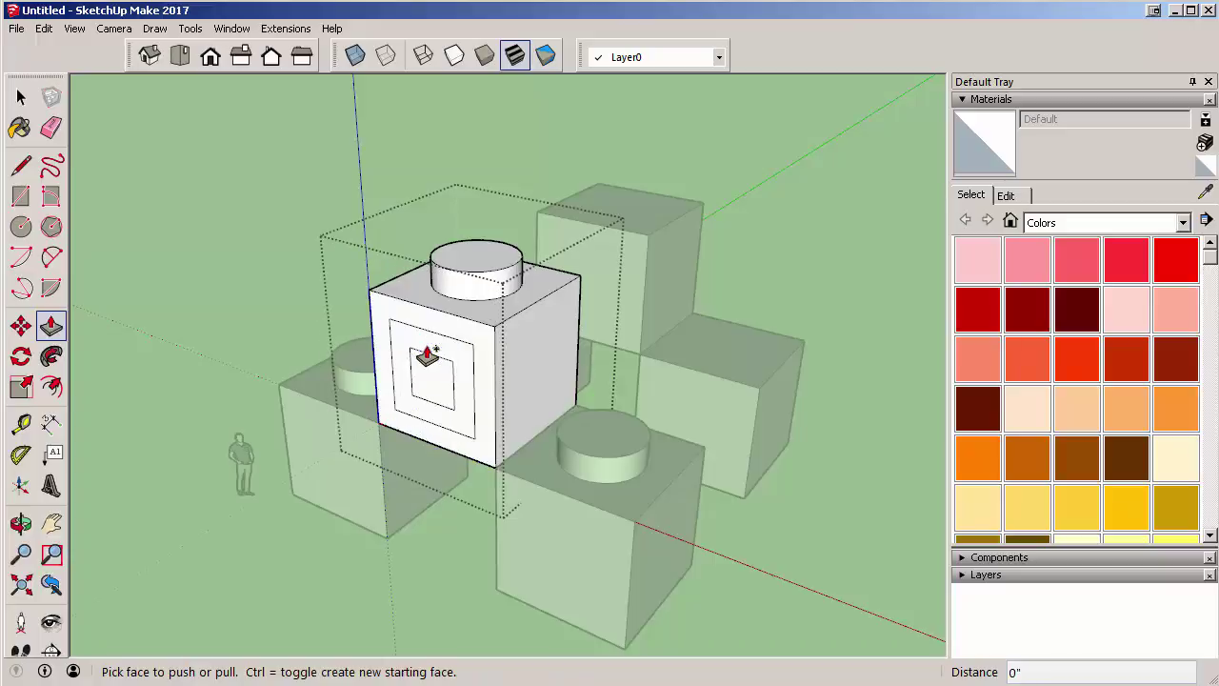
{"action": "key", "text": "ctrl+z"}
{"action": "middle_click_drag", "start_coordinate": [531, 349], "coordinate": [506, 267]}
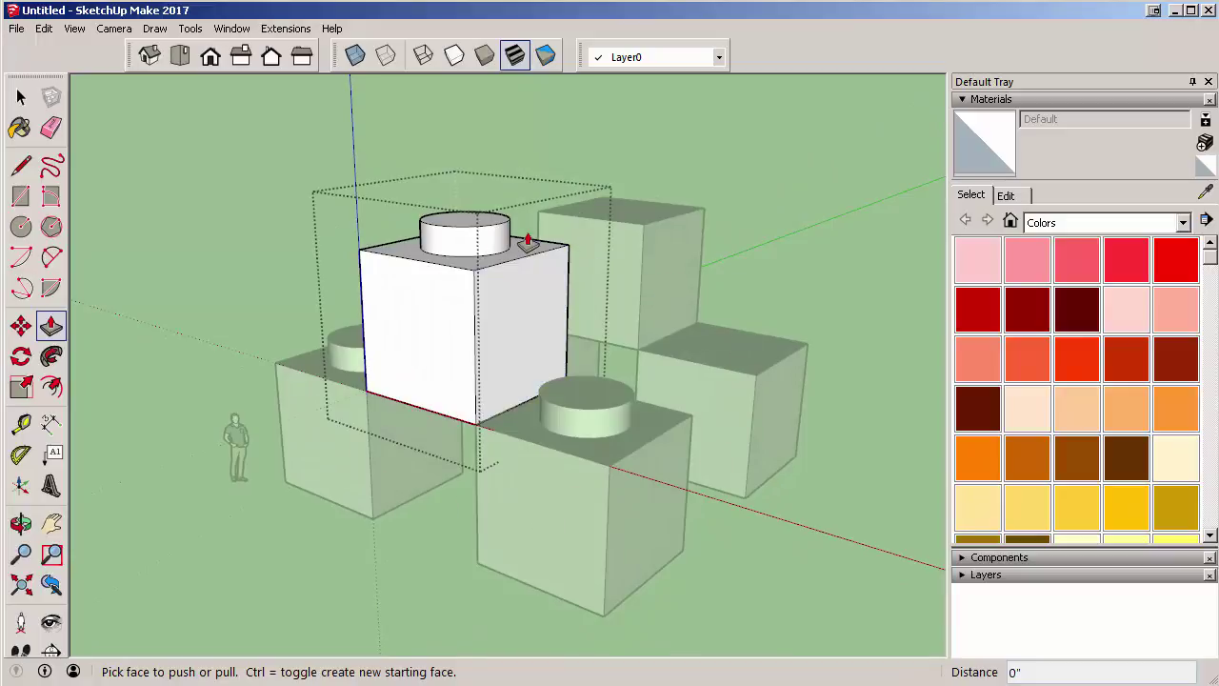
Paint the brick's stud, top, front and right faces red with Color A05.
{"action": "left_click", "coordinate": [1176, 259]}
{"action": "mouse_move", "coordinate": [558, 240]}
{"action": "middle_mouse_down"}
{"action": "mouse_move", "coordinate": [562, 324]}
{"action": "mouse_move", "coordinate": [476, 275]}
{"action": "middle_mouse_up"}
{"action": "left_click", "coordinate": [473, 252]}
{"action": "left_click", "coordinate": [455, 287]}
{"action": "left_click", "coordinate": [448, 278]}
{"action": "left_click", "coordinate": [443, 343]}
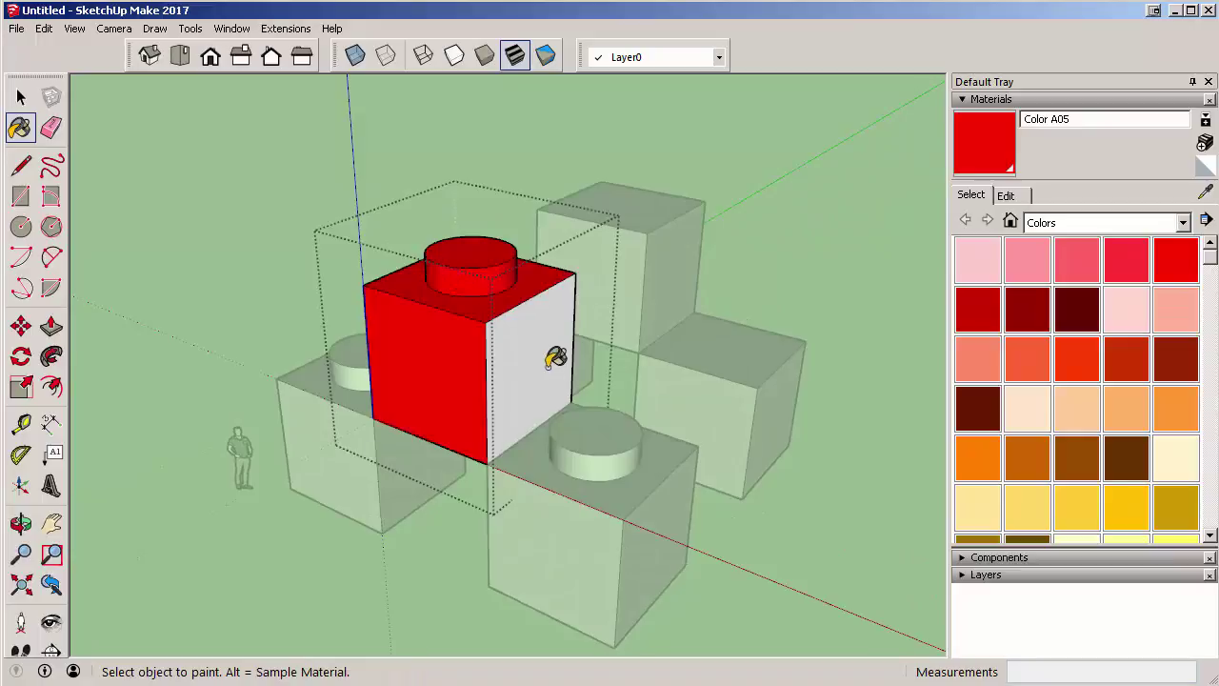
{"action": "left_click", "coordinate": [548, 355]}
Paint the brick's hidden left, underside, bottom and inner faces red.
{"action": "middle_click_drag", "start_coordinate": [332, 276], "coordinate": [702, 196]}
{"action": "left_click", "coordinate": [641, 262]}
{"action": "mouse_move", "coordinate": [335, 162]}
{"action": "middle_mouse_down"}
{"action": "mouse_move", "coordinate": [803, 268]}
{"action": "mouse_move", "coordinate": [552, 238]}
{"action": "middle_mouse_up"}
{"action": "left_click", "coordinate": [553, 238]}
{"action": "mouse_move", "coordinate": [634, 239]}
{"action": "middle_mouse_down"}
{"action": "mouse_move", "coordinate": [615, 372]}
{"action": "mouse_move", "coordinate": [200, 101]}
{"action": "mouse_move", "coordinate": [531, 184]}
{"action": "middle_mouse_up"}
{"action": "left_click", "coordinate": [523, 207]}
{"action": "left_click", "coordinate": [523, 165]}
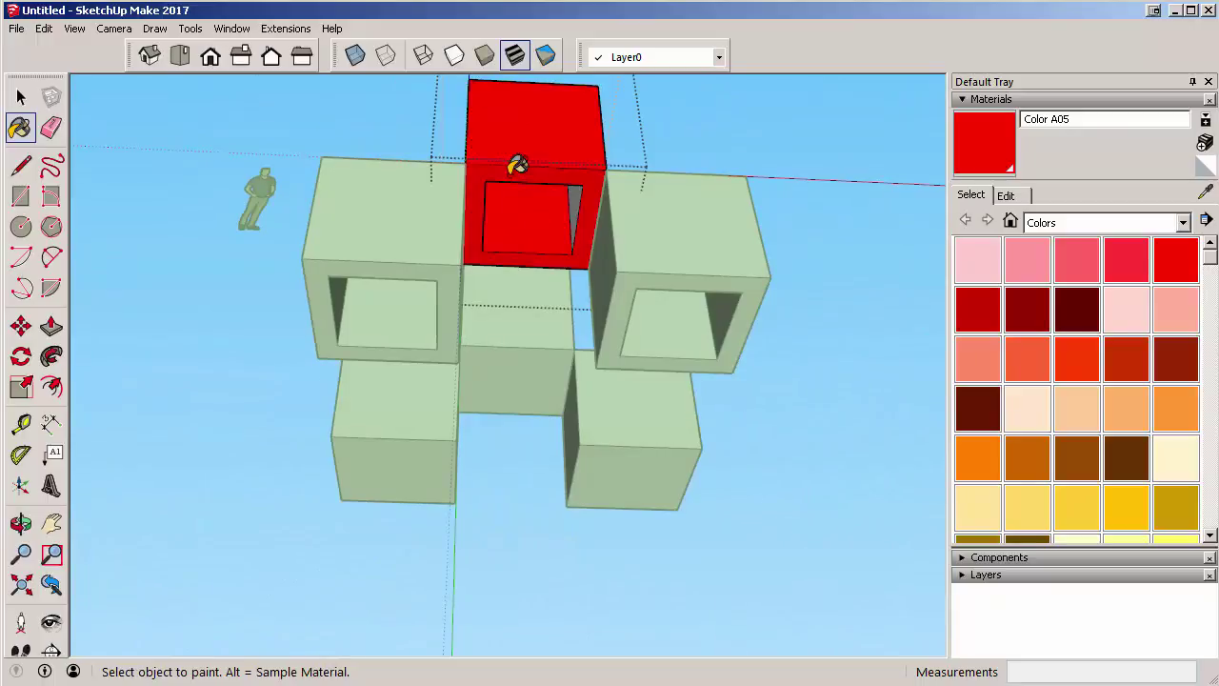
{"action": "middle_click_drag", "start_coordinate": [560, 191], "coordinate": [642, 264]}
{"action": "left_click", "coordinate": [642, 257]}
{"action": "mouse_move", "coordinate": [683, 204]}
{"action": "middle_mouse_down"}
{"action": "mouse_move", "coordinate": [512, 327]}
{"action": "mouse_move", "coordinate": [506, 217]}
{"action": "mouse_move", "coordinate": [429, 264]}
{"action": "middle_mouse_up"}
{"action": "scroll", "coordinate": [410, 214], "scroll_direction": "down", "scroll_amount": 3}
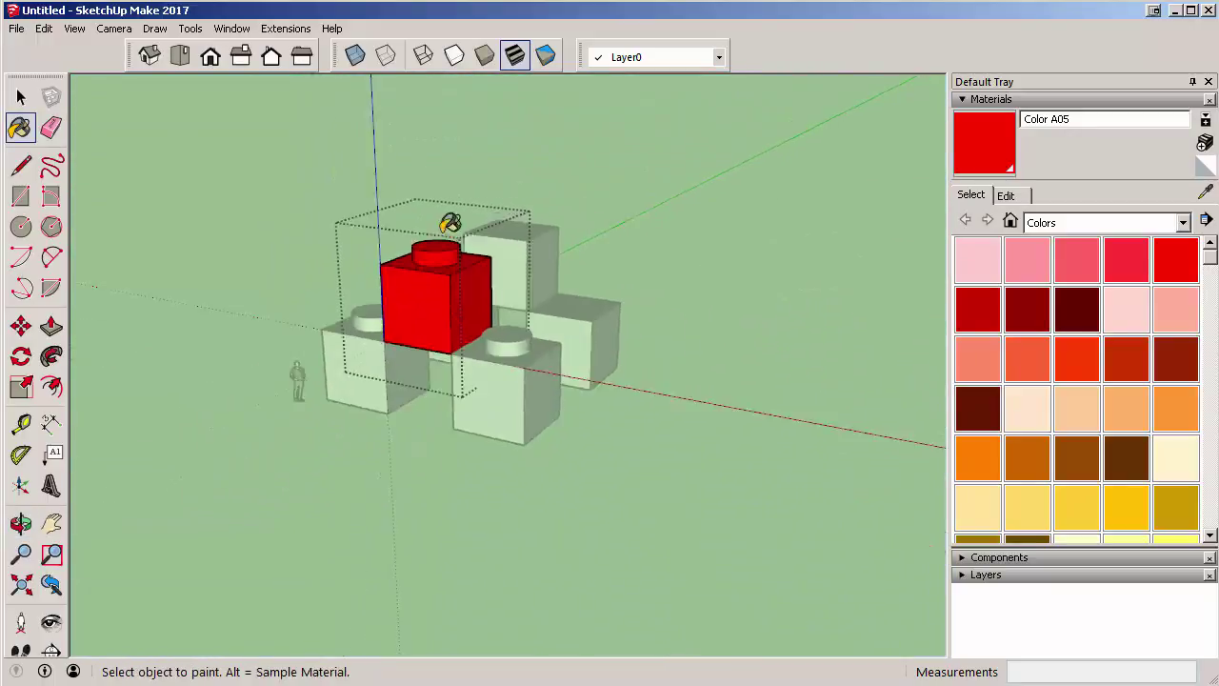
Exit the brick's editing context, then select and deselect the left and right white bricks.
{"action": "left_click", "coordinate": [21, 96]}
{"action": "left_click", "coordinate": [238, 187]}
{"action": "scroll", "coordinate": [425, 317], "scroll_direction": "up", "scroll_amount": 3}
{"action": "scroll", "coordinate": [509, 349], "scroll_direction": "down", "scroll_amount": 4}
{"action": "scroll", "coordinate": [283, 353], "scroll_direction": "up", "scroll_amount": 6}
{"action": "scroll", "coordinate": [410, 409], "scroll_direction": "down", "scroll_amount": 3}
{"action": "middle_click_drag", "start_coordinate": [536, 422], "coordinate": [468, 400]}
{"action": "left_click", "coordinate": [467, 398]}
{"action": "left_click", "coordinate": [685, 430]}
{"action": "left_click", "coordinate": [574, 498]}
Paint the left and front bricks red.
{"action": "left_click", "coordinate": [981, 155]}
{"action": "left_click", "coordinate": [500, 381]}
{"action": "left_click", "coordinate": [645, 435]}
{"action": "mouse_move", "coordinate": [645, 435]}
{"action": "middle_mouse_down"}
{"action": "mouse_move", "coordinate": [454, 400]}
{"action": "mouse_move", "coordinate": [345, 408]}
{"action": "mouse_move", "coordinate": [372, 436]}
{"action": "middle_mouse_up"}
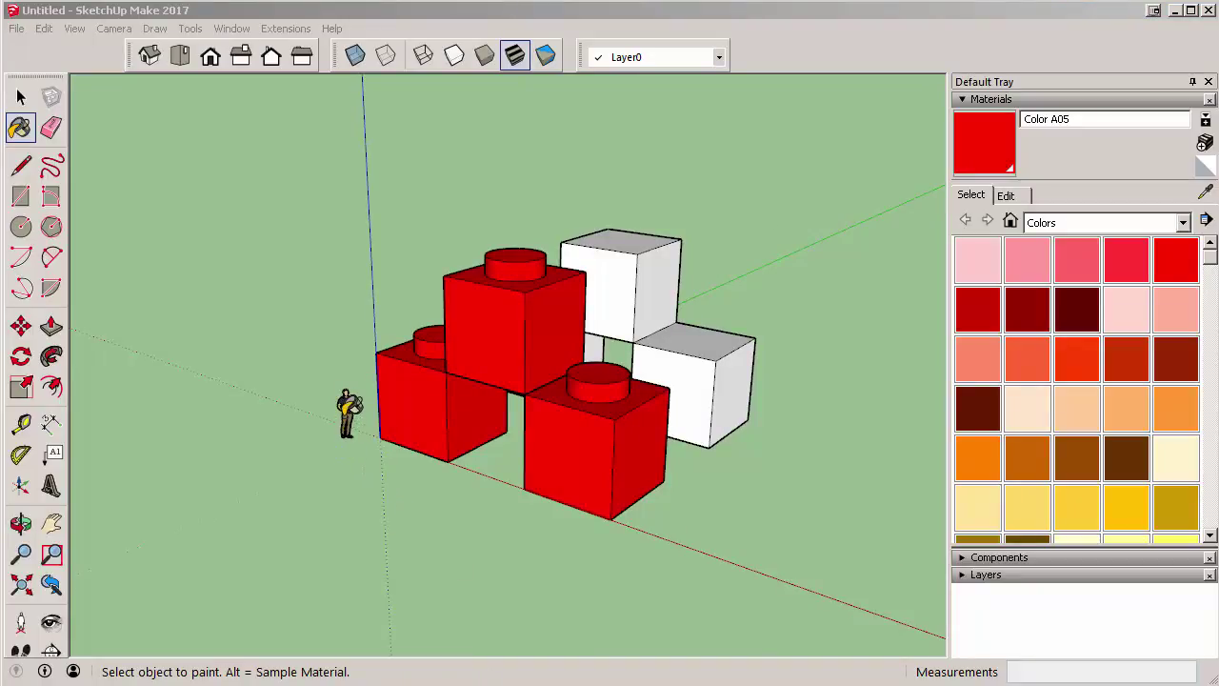
Select the scale figure and move it about 5' 6 1/2" further left.
{"action": "left_click", "coordinate": [299, 402]}
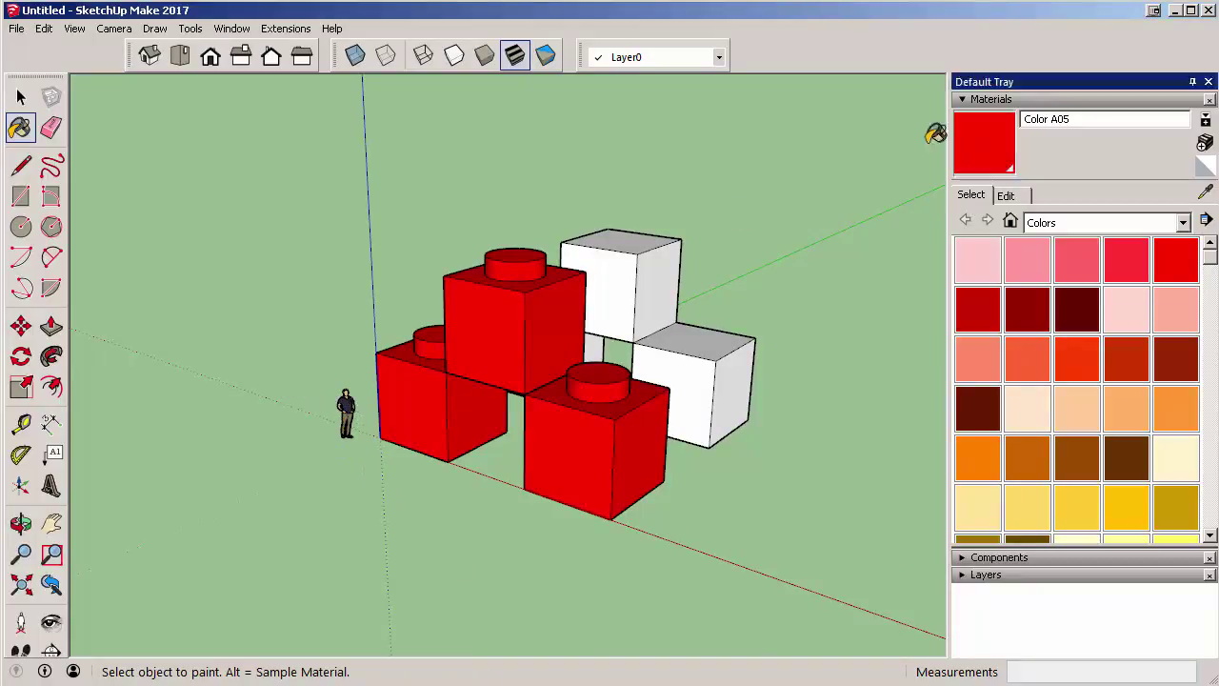
{"action": "left_click", "coordinate": [21, 97]}
{"action": "scroll", "coordinate": [341, 419], "scroll_direction": "up", "scroll_amount": 2}
{"action": "left_click", "coordinate": [360, 428]}
{"action": "key", "text": "m"}
{"action": "left_click", "coordinate": [360, 429]}
{"action": "left_click", "coordinate": [292, 435]}
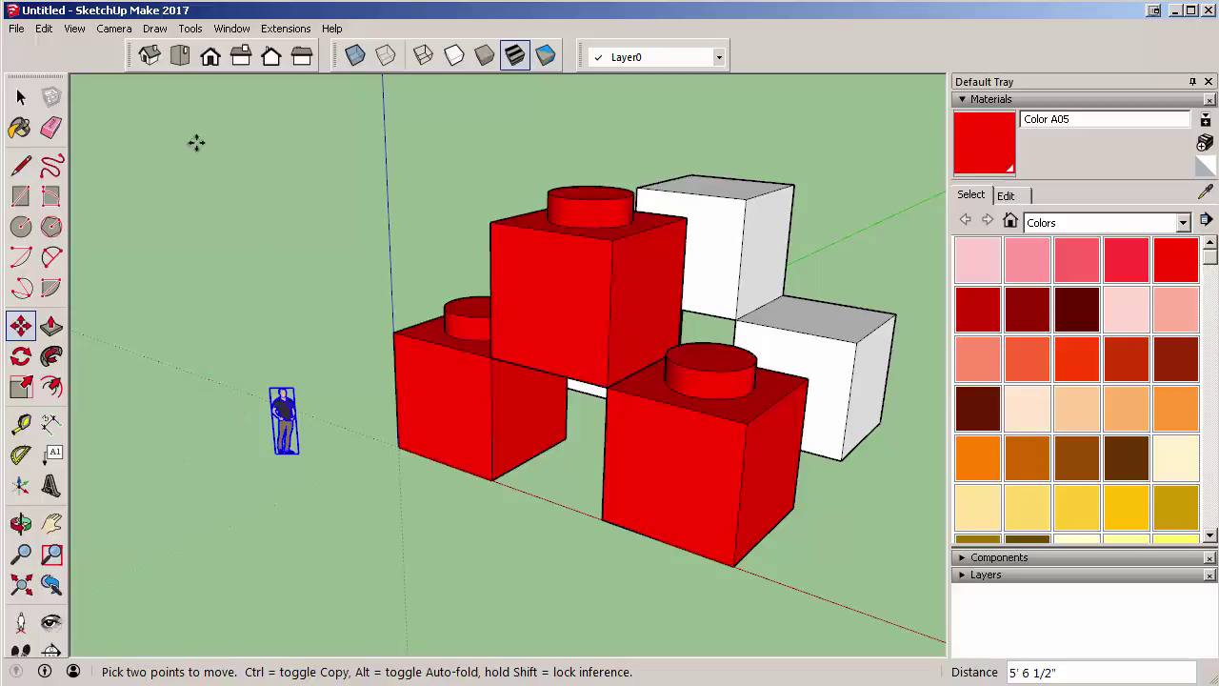
From Top view, window-select all six blocks and move them 20' along the green axis.
{"action": "left_click", "coordinate": [181, 56]}
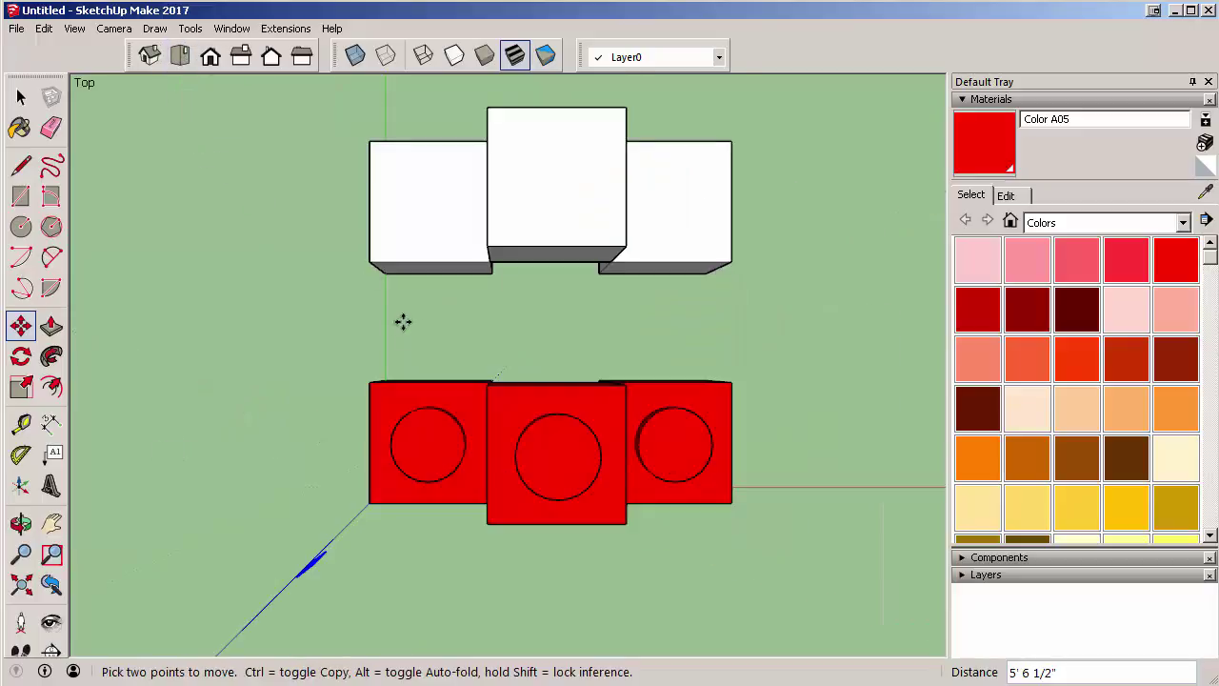
{"action": "scroll", "coordinate": [404, 331], "scroll_direction": "down", "scroll_amount": 1}
{"action": "key", "text": "space"}
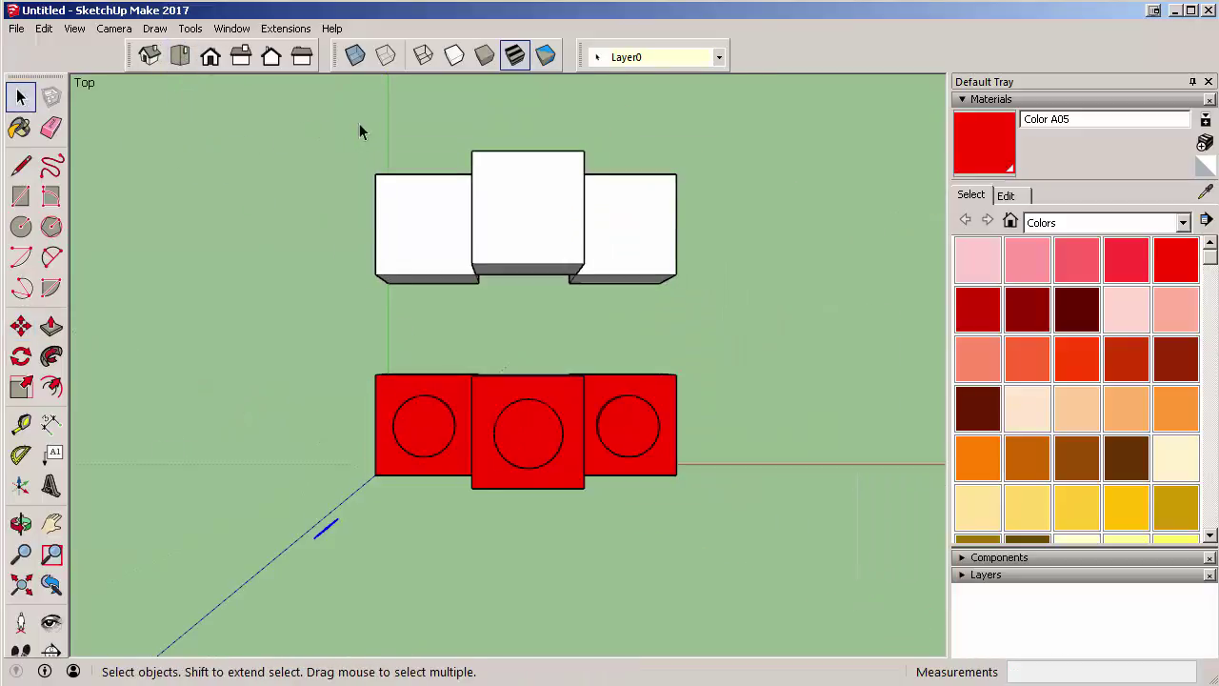
{"action": "left_click_drag", "start_coordinate": [360, 133], "coordinate": [797, 519]}
{"action": "middle_click_drag", "start_coordinate": [801, 563], "coordinate": [305, 82]}
{"action": "left_click", "coordinate": [21, 326]}
{"action": "scroll", "coordinate": [319, 438], "scroll_direction": "up", "scroll_amount": 3}
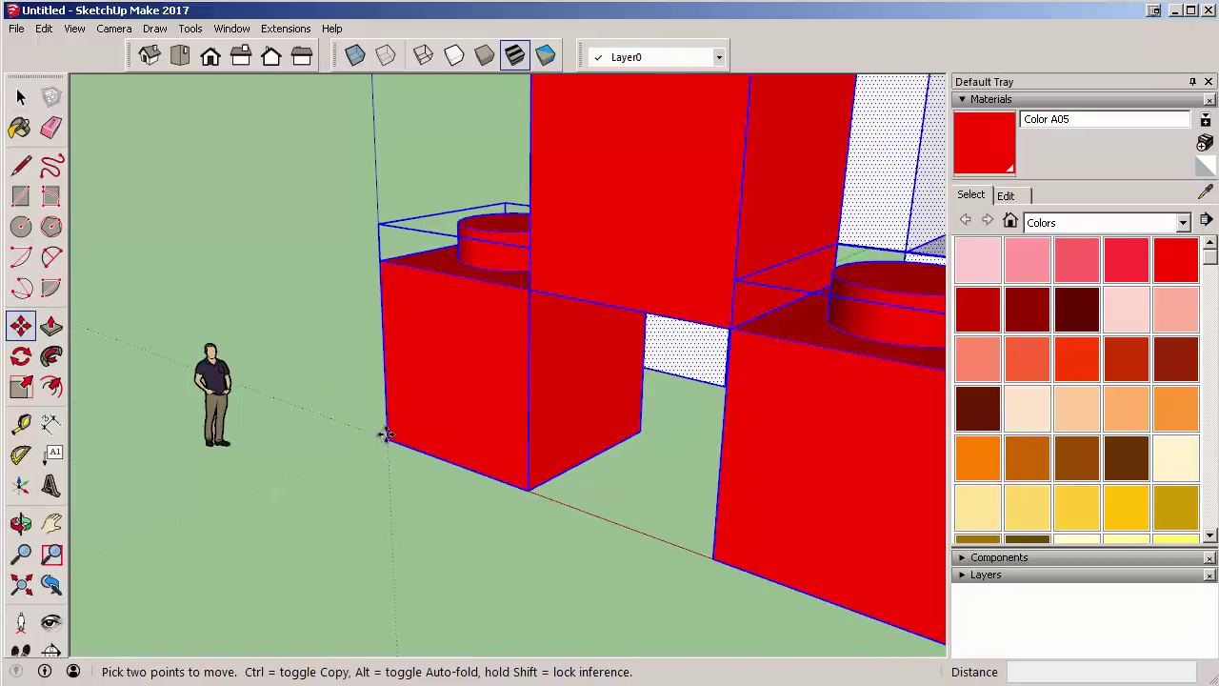
{"action": "scroll", "coordinate": [386, 437], "scroll_direction": "down", "scroll_amount": 5}
{"action": "left_click", "coordinate": [386, 437]}
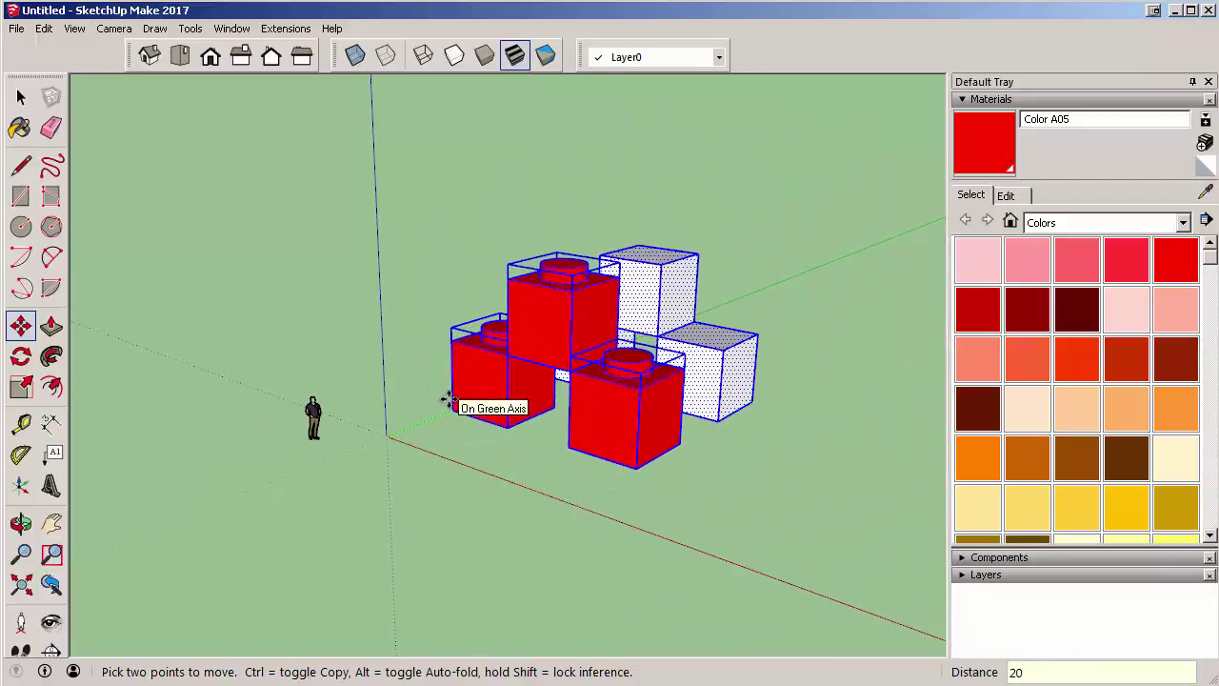
{"action": "key", "text": "Return"}
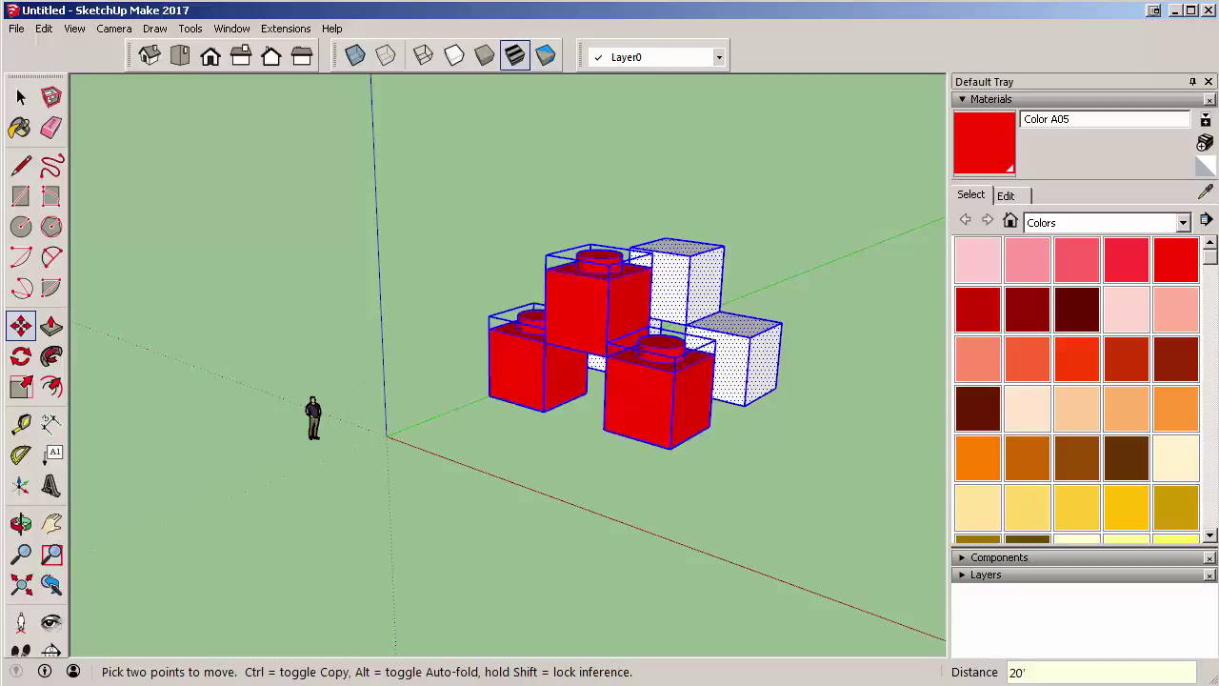
Draw a 10' square on the ground starting at the axis origin.
{"action": "left_click", "coordinate": [21, 98]}
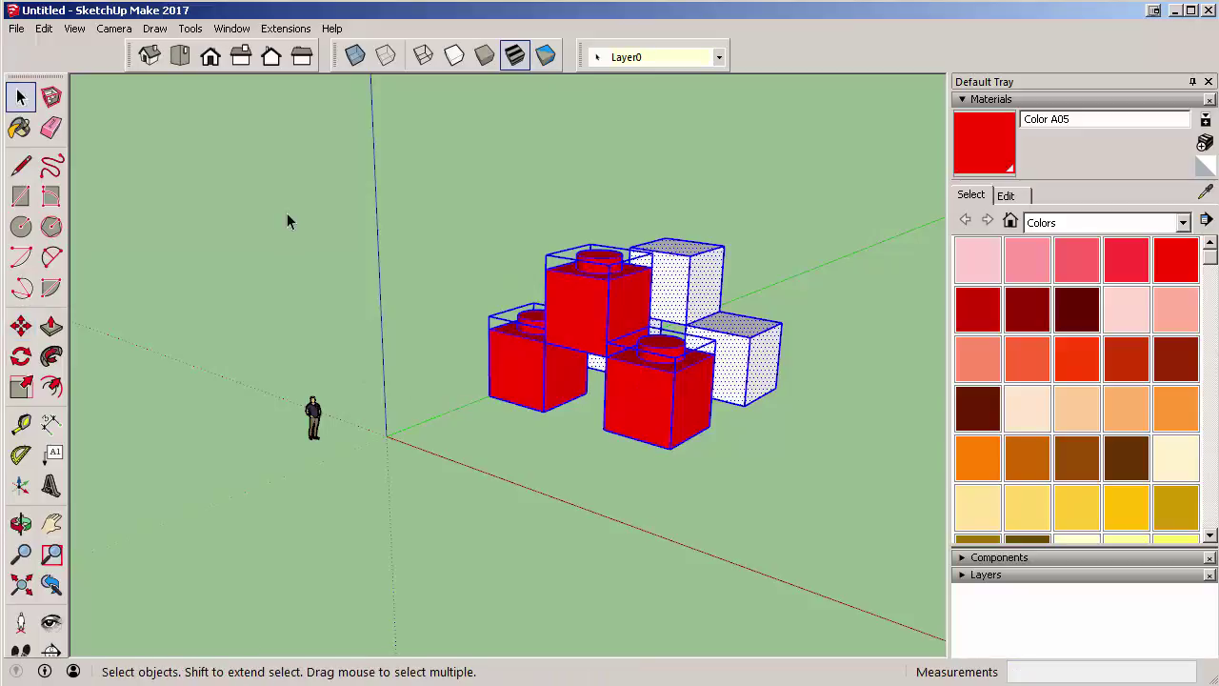
{"action": "scroll", "coordinate": [374, 424], "scroll_direction": "up", "scroll_amount": 3}
{"action": "scroll", "coordinate": [375, 422], "scroll_direction": "down", "scroll_amount": 2}
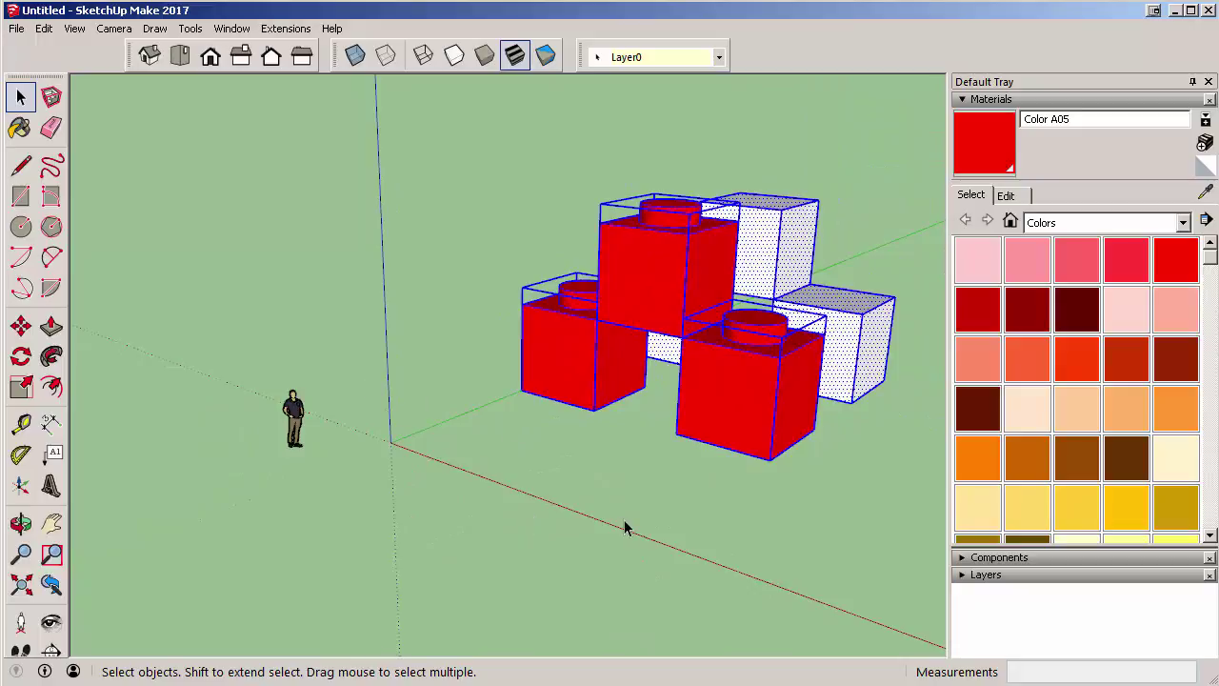
{"action": "left_click", "coordinate": [20, 195]}
{"action": "left_click", "coordinate": [391, 442]}
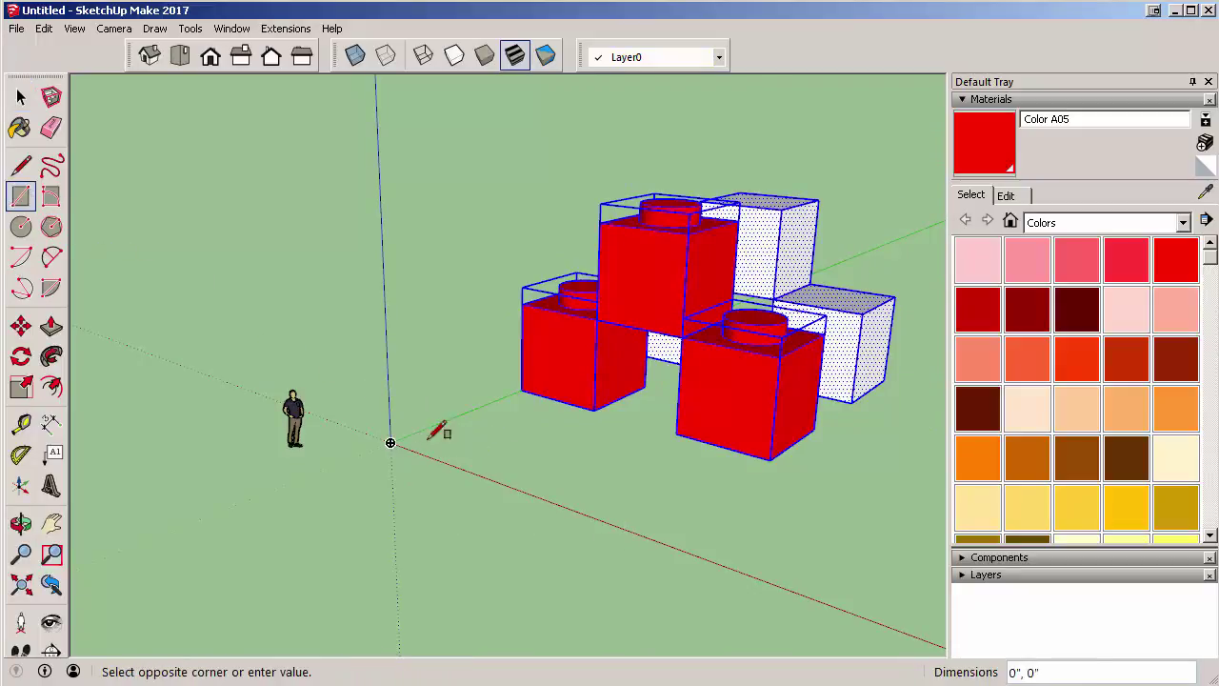
{"action": "left_click", "coordinate": [517, 436]}
Push/Pull the square up 10' into a cube.
{"action": "key", "text": "p"}
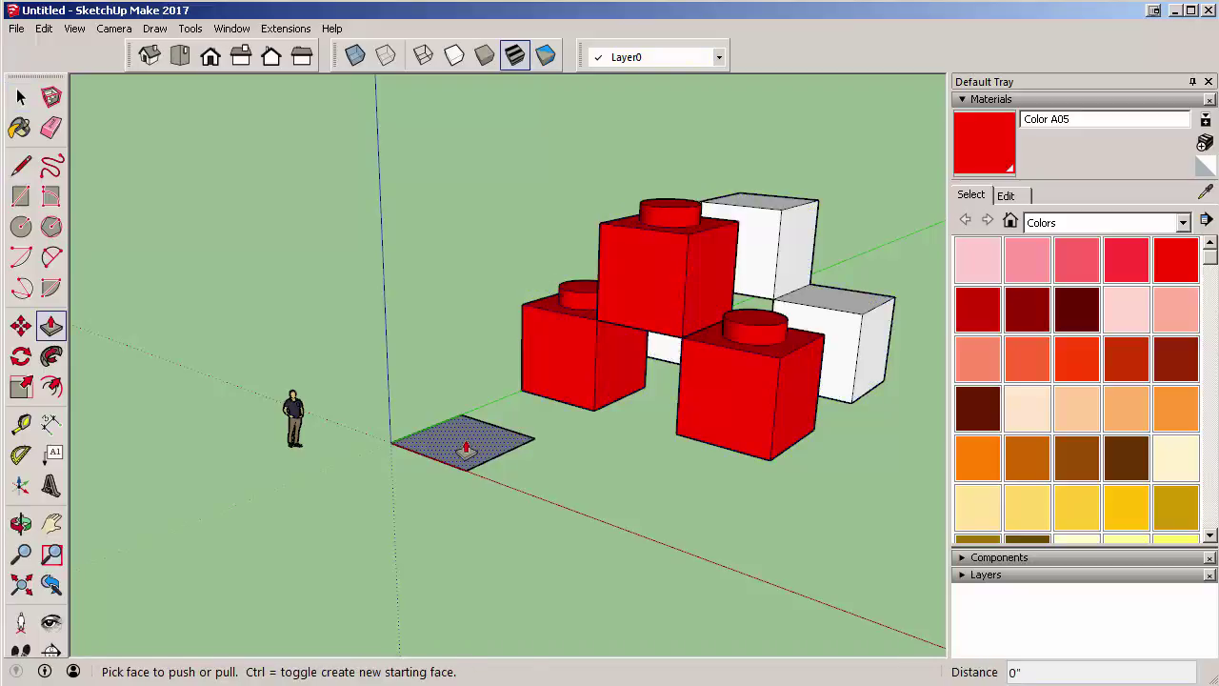
{"action": "left_click_drag", "start_coordinate": [463, 444], "coordinate": [473, 435]}
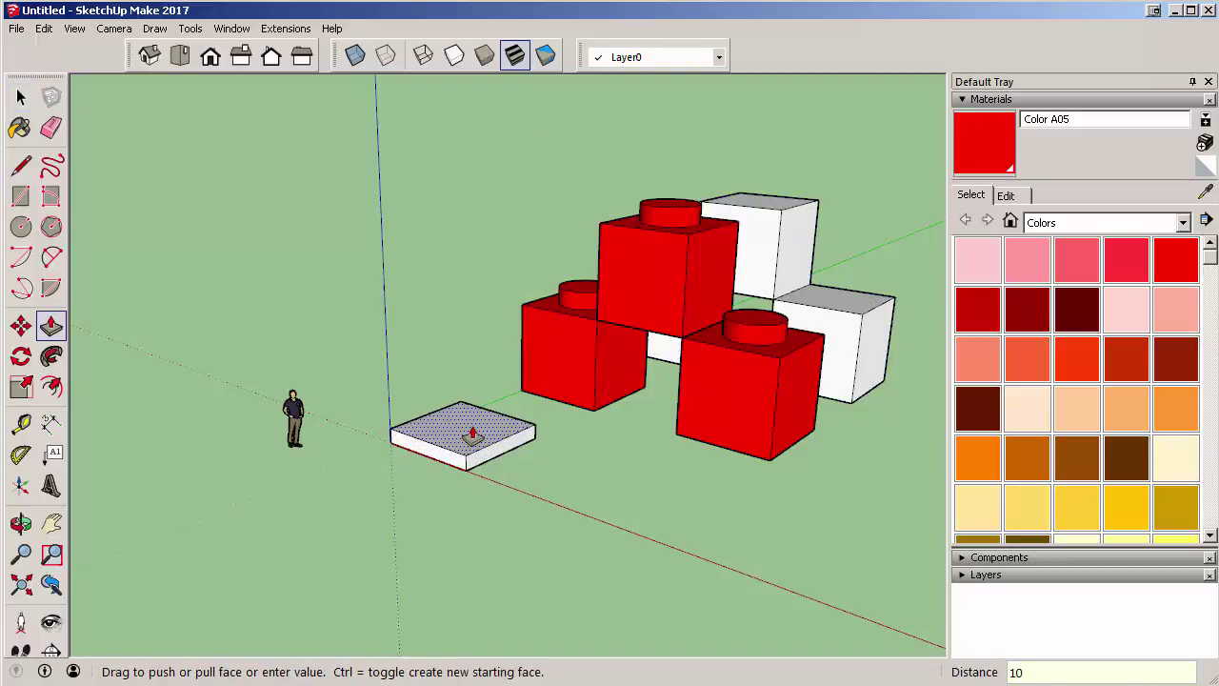
{"action": "type", "text": "'"}
{"action": "key", "text": "Return"}
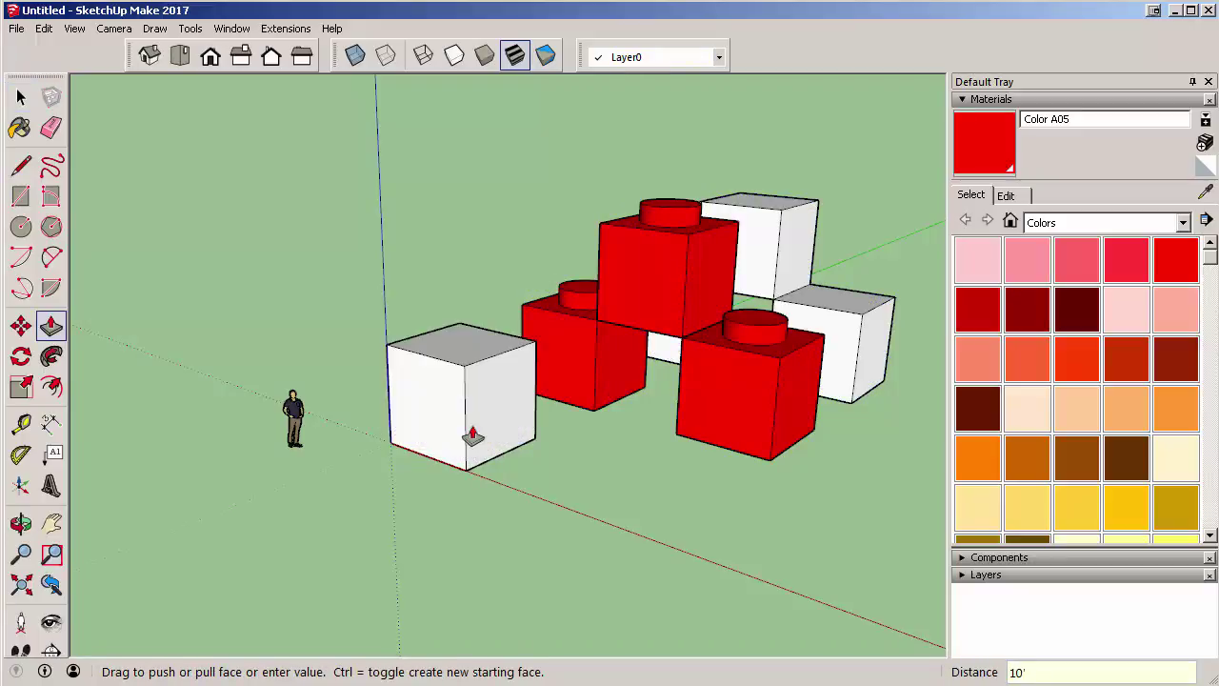
{"action": "left_click", "coordinate": [19, 229]}
{"action": "middle_click_drag", "start_coordinate": [245, 185], "coordinate": [292, 303]}
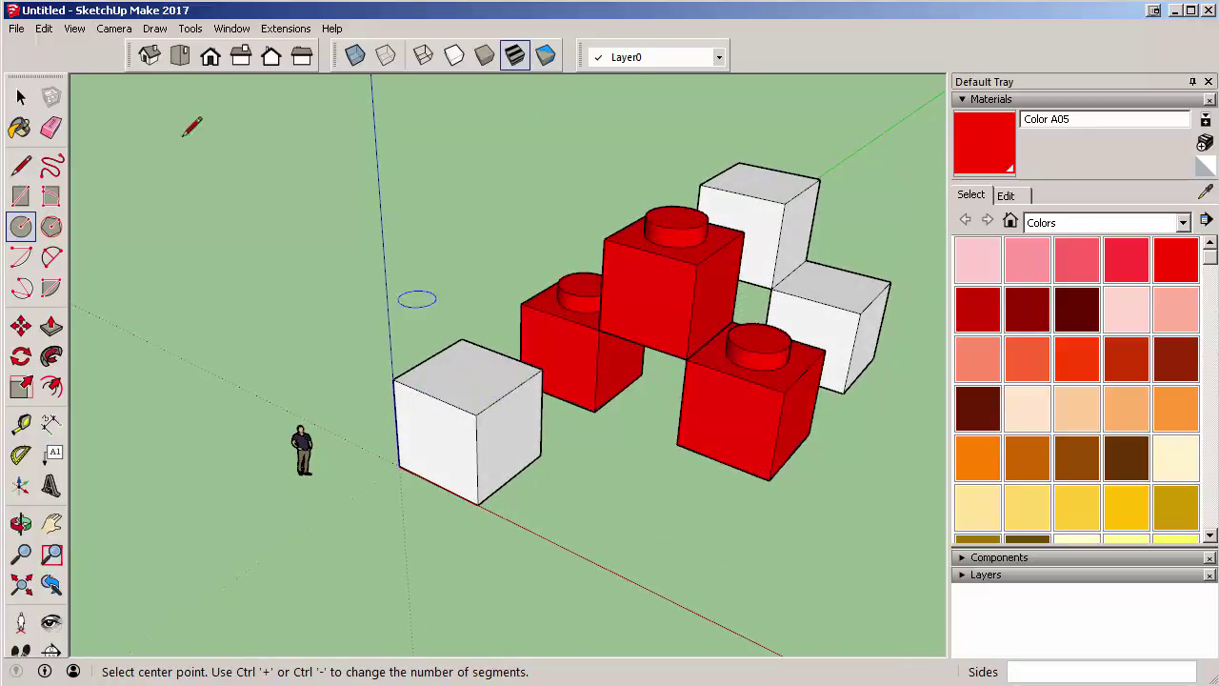
{"action": "left_click", "coordinate": [21, 98]}
Measure a red brick's stud, then draw and undo a 6' radius circle on the cube's top.
{"action": "left_click", "coordinate": [21, 425]}
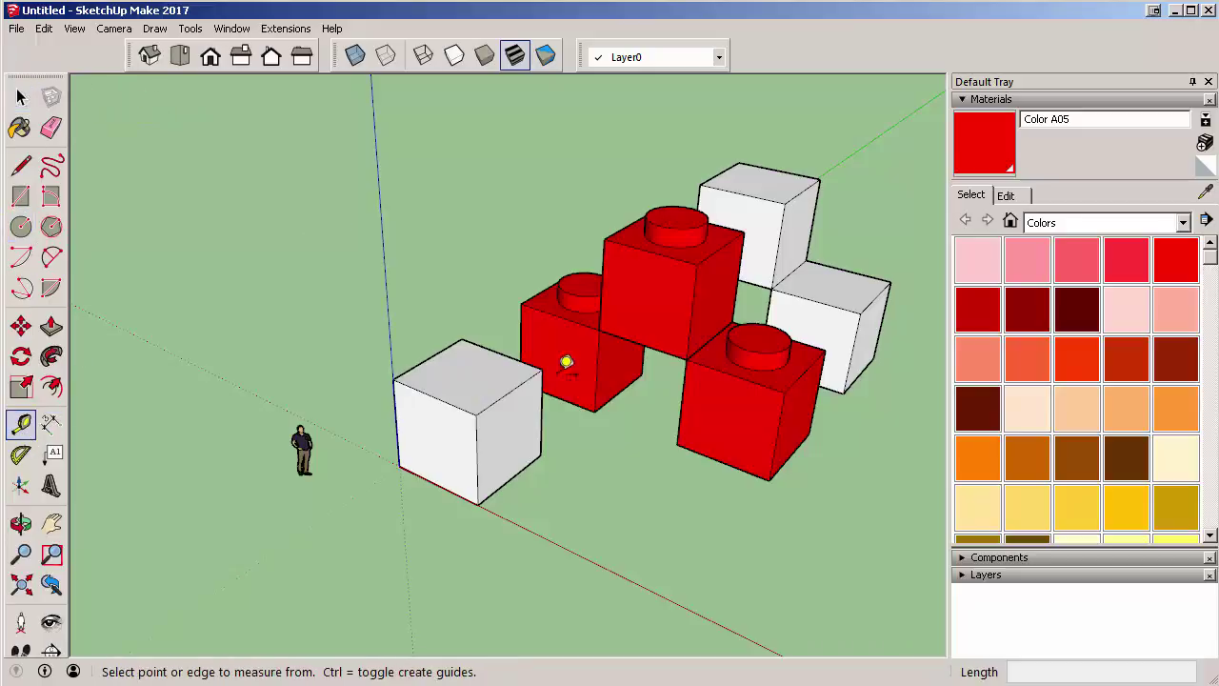
{"action": "scroll", "coordinate": [742, 331], "scroll_direction": "up", "scroll_amount": 4}
{"action": "left_click", "coordinate": [733, 306]}
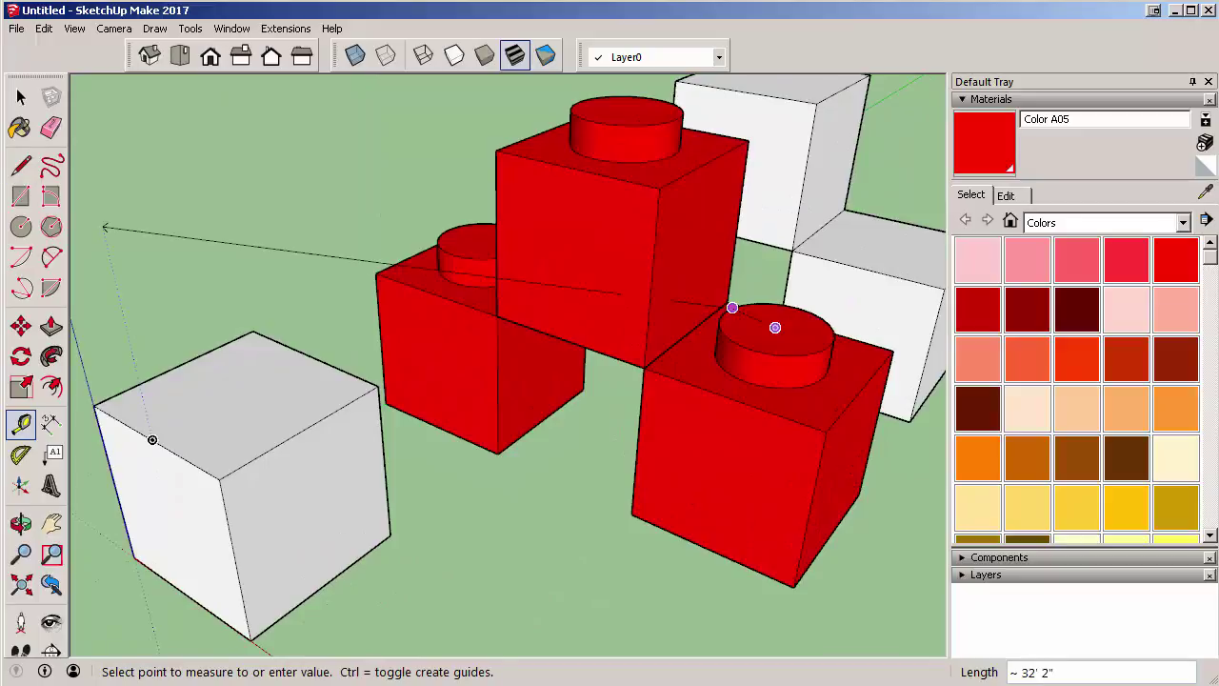
{"action": "left_click", "coordinate": [21, 225]}
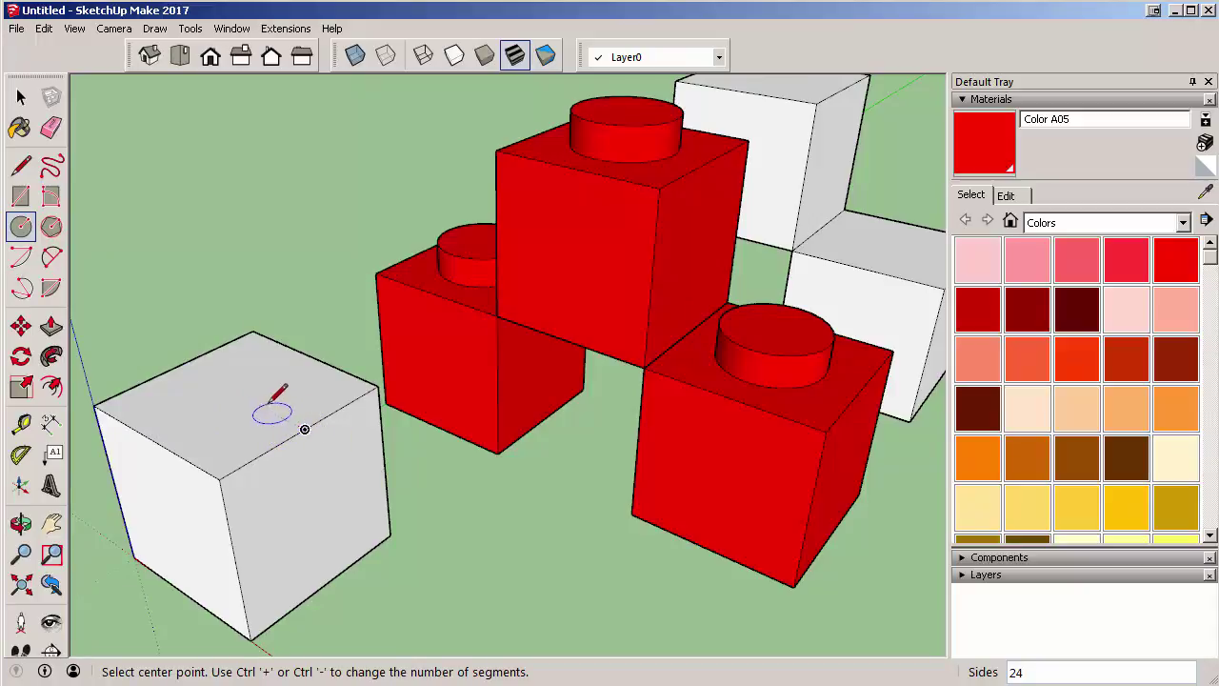
{"action": "left_click", "coordinate": [239, 399]}
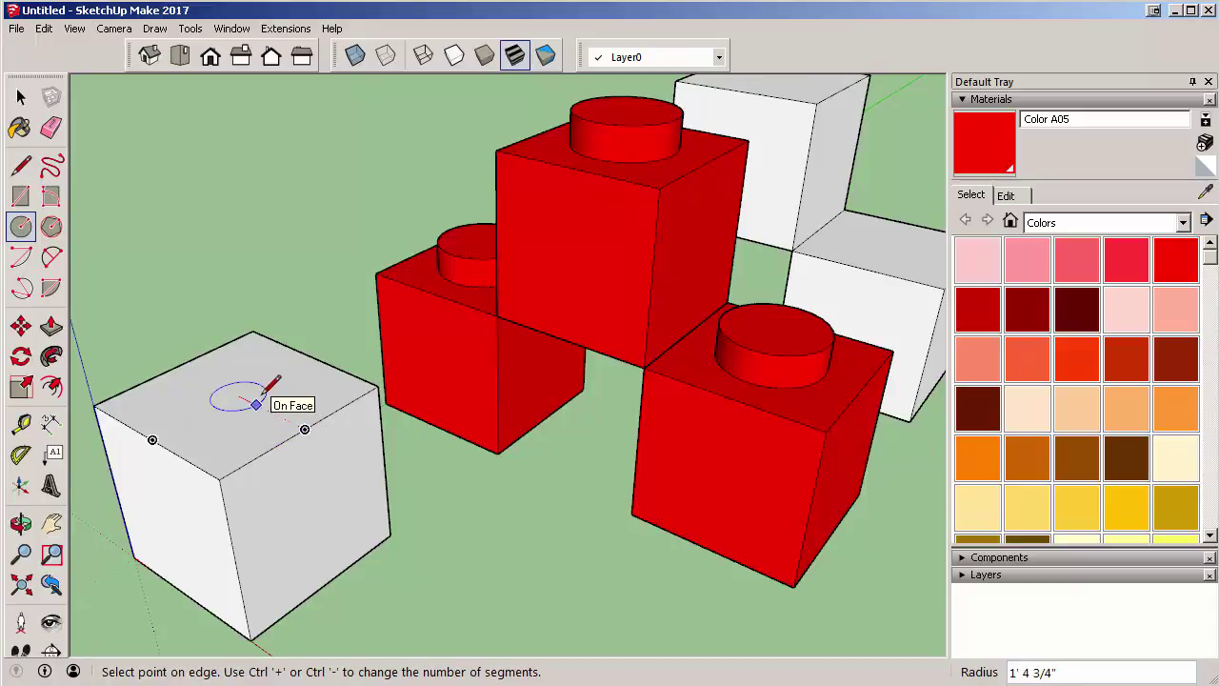
{"action": "type", "text": "6'"}
{"action": "key", "text": "Return"}
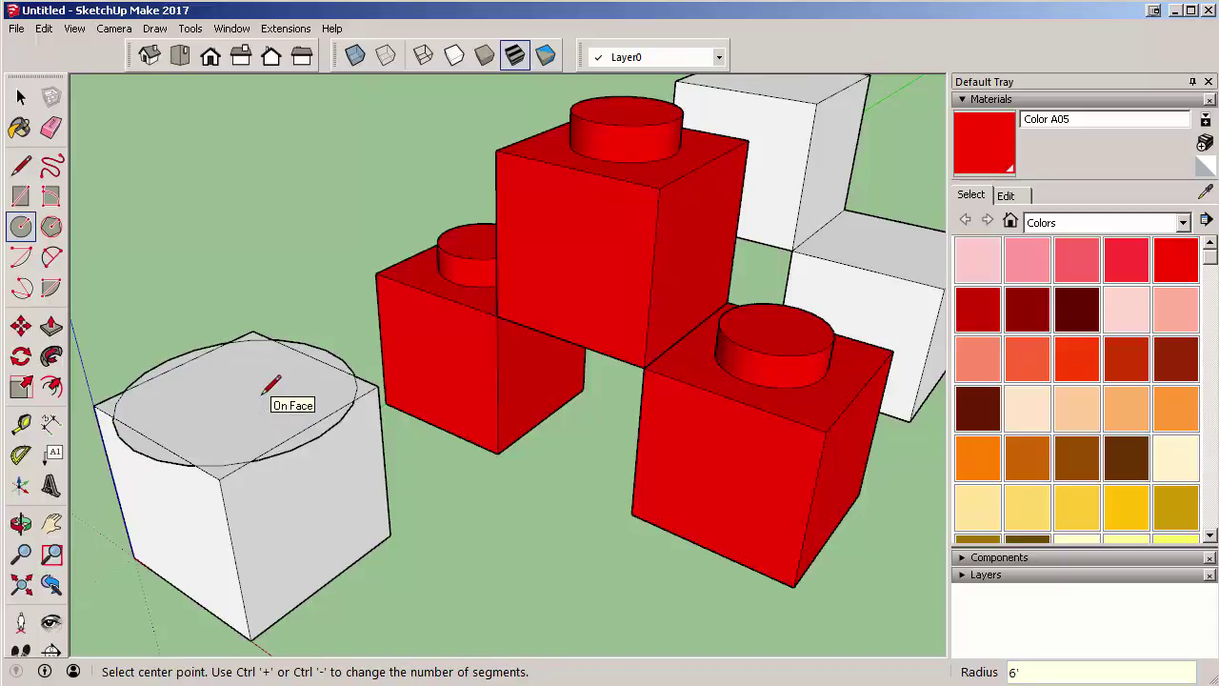
{"action": "key", "text": "ctrl+z"}
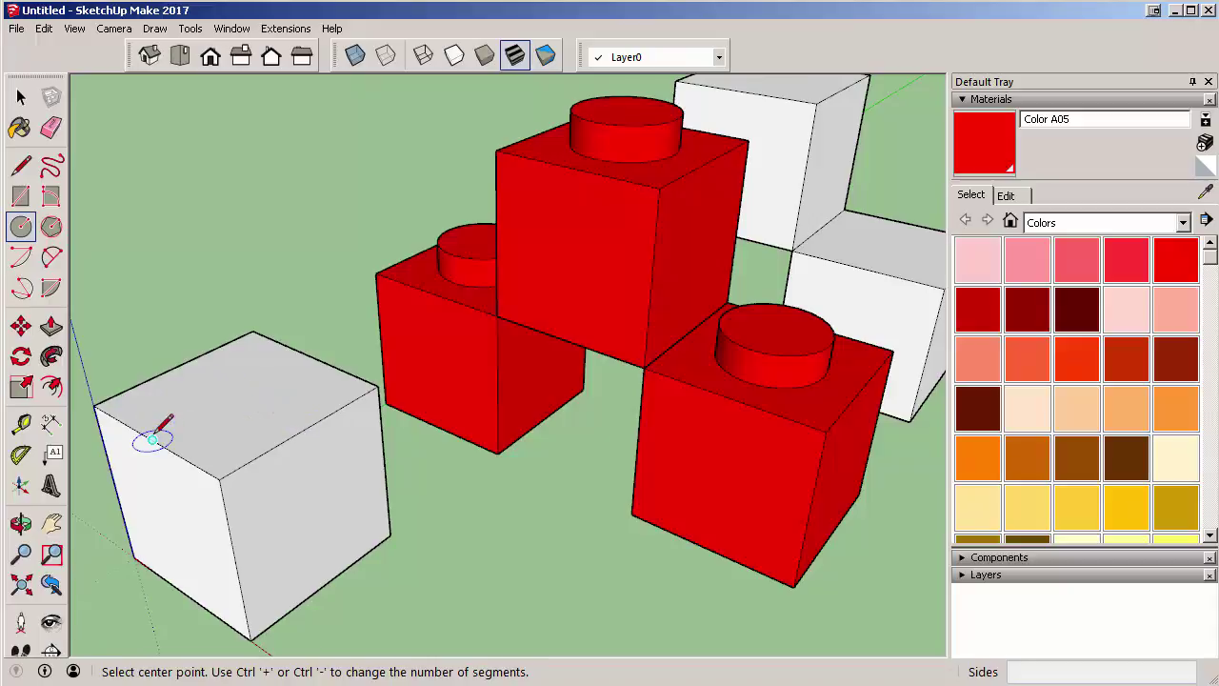
Draw a 3' radius circle on the cube's top and pull it up 1' 11" into a stud.
{"action": "left_click", "coordinate": [238, 397]}
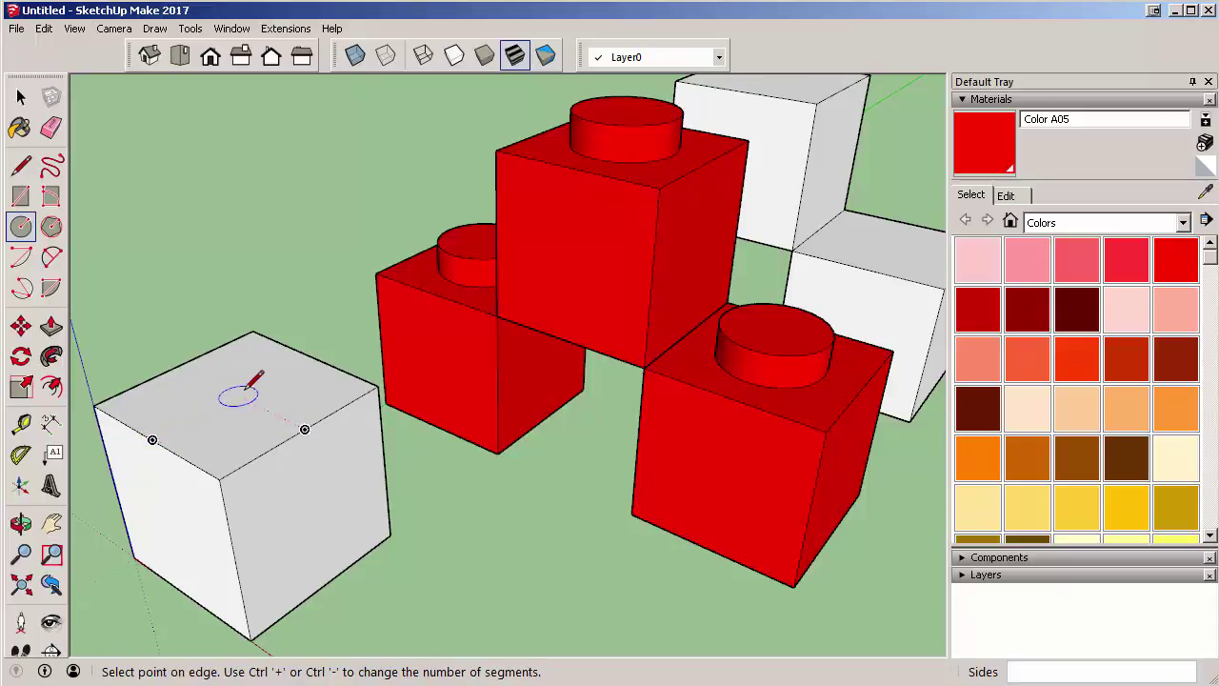
{"action": "type", "text": "3"}
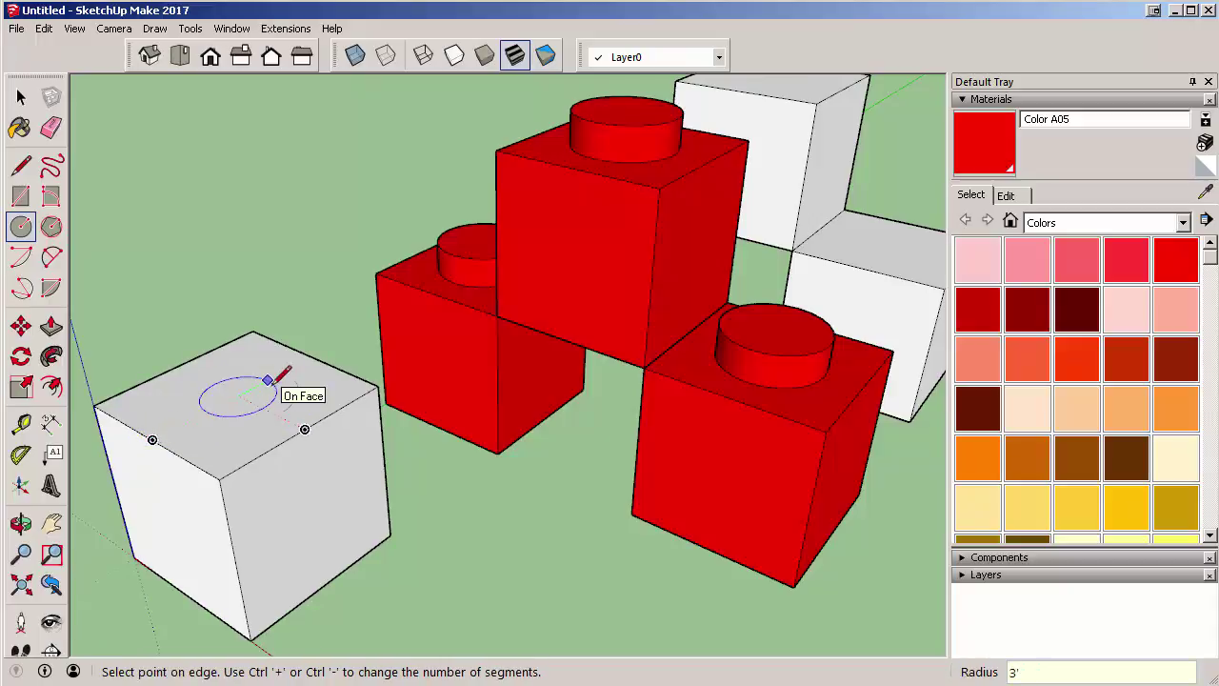
{"action": "type", "text": "'"}
{"action": "key", "text": "Return"}
{"action": "left_click", "coordinate": [51, 326]}
{"action": "left_click", "coordinate": [215, 390]}
{"action": "left_click", "coordinate": [454, 266]}
{"action": "scroll", "coordinate": [453, 577], "scroll_direction": "down", "scroll_amount": 3}
Turn on X-ray and offset an inset outline on the cube's bottom face.
{"action": "left_click", "coordinate": [355, 54]}
{"action": "middle_click_drag", "start_coordinate": [435, 648], "coordinate": [321, 95]}
{"action": "left_click", "coordinate": [52, 385]}
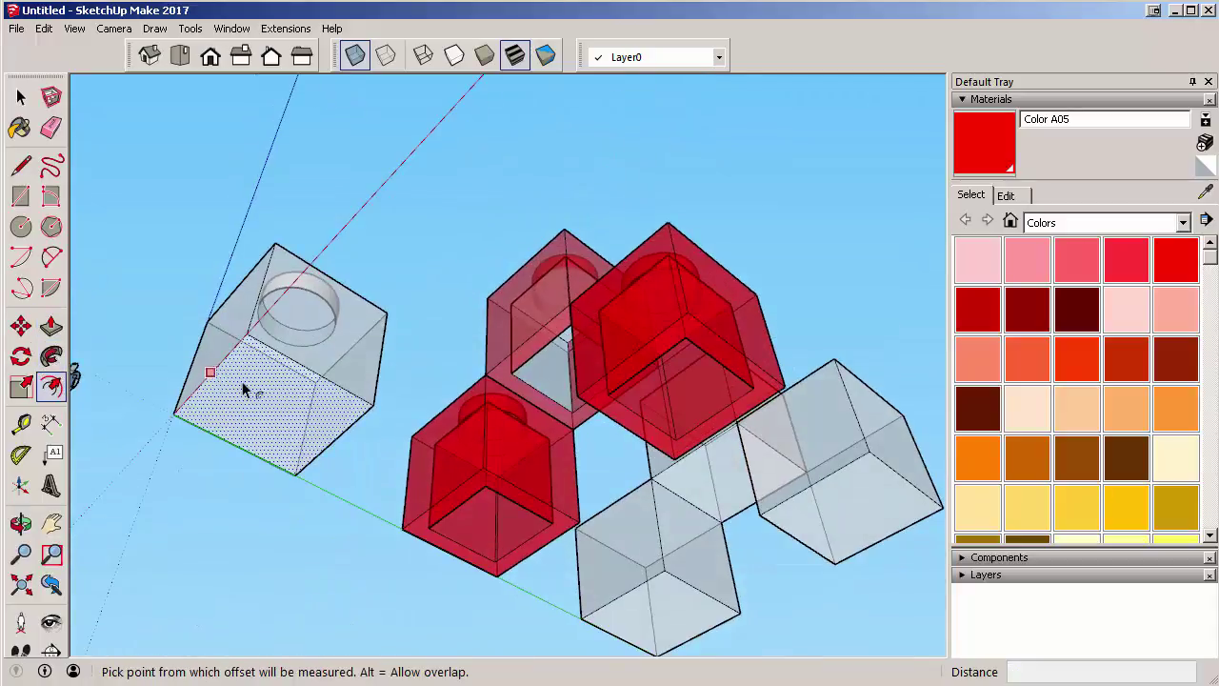
{"action": "left_click", "coordinate": [264, 368]}
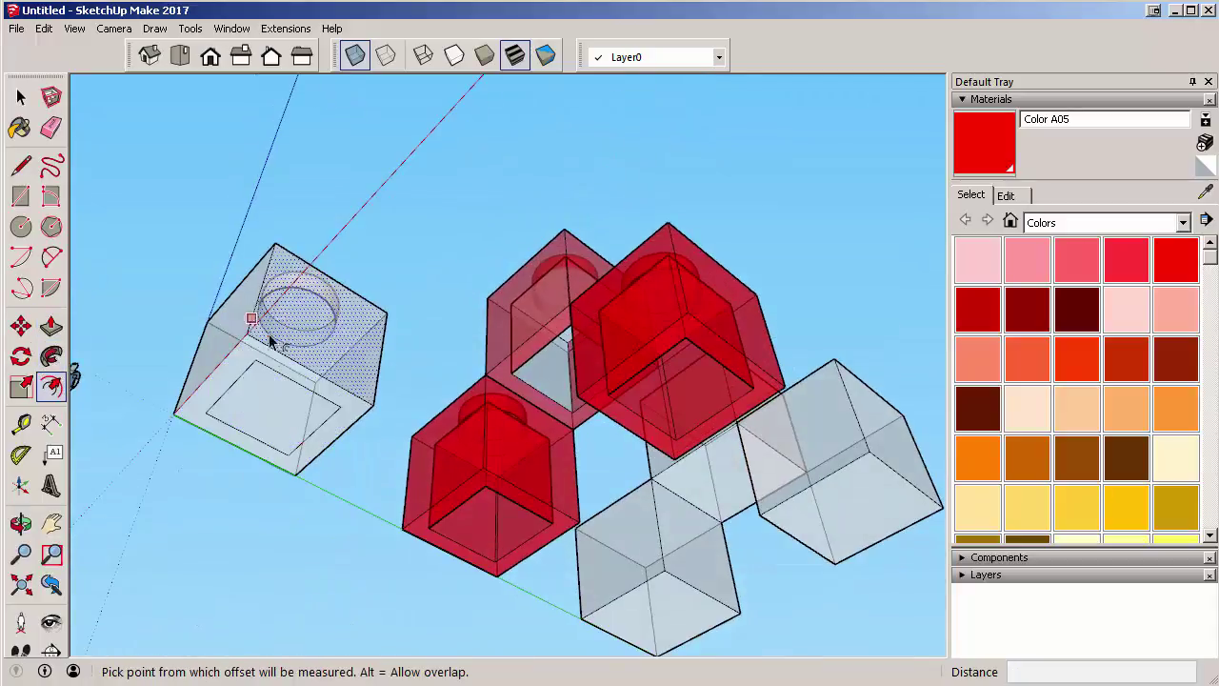
{"action": "left_click", "coordinate": [264, 348]}
Push the inset bottom face 9' up into the cube, then turn X-ray off.
{"action": "left_click", "coordinate": [51, 326]}
{"action": "middle_click_drag", "start_coordinate": [212, 353], "coordinate": [285, 481]}
{"action": "left_click", "coordinate": [286, 481]}
{"action": "middle_click_drag", "start_coordinate": [362, 422], "coordinate": [474, 484]}
{"action": "scroll", "coordinate": [463, 400], "scroll_direction": "up", "scroll_amount": 5}
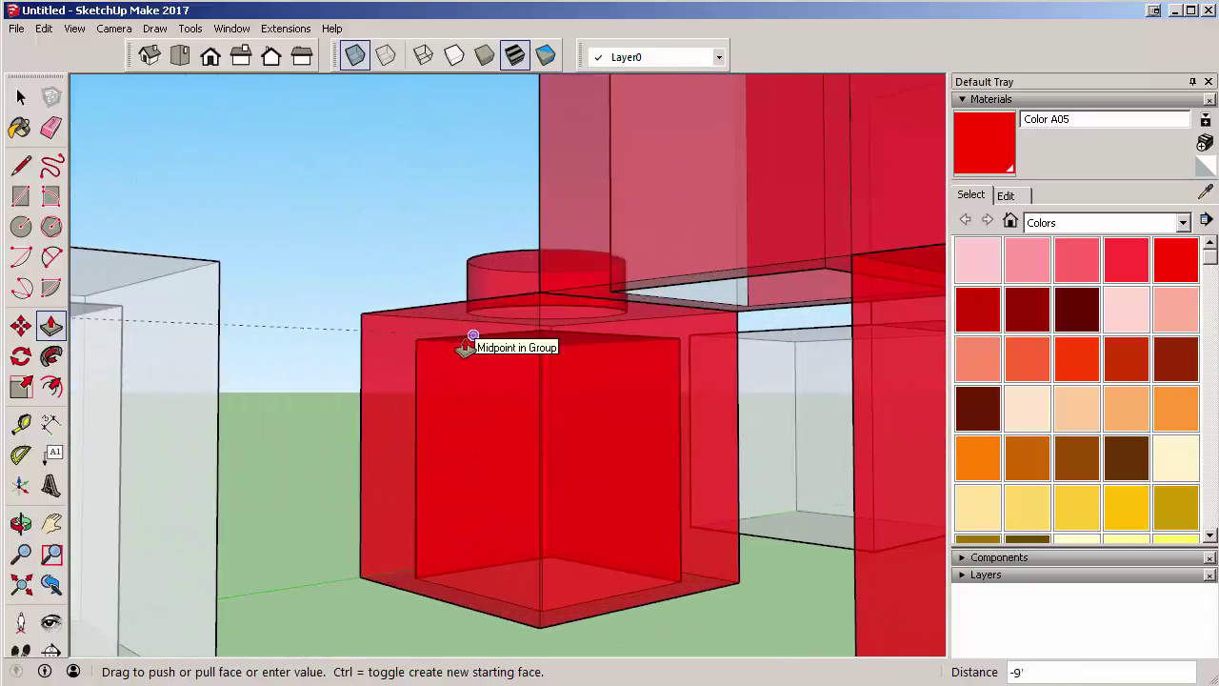
{"action": "scroll", "coordinate": [468, 346], "scroll_direction": "down", "scroll_amount": 8}
{"action": "middle_click_drag", "start_coordinate": [271, 286], "coordinate": [344, 343]}
{"action": "scroll", "coordinate": [257, 556], "scroll_direction": "up", "scroll_amount": 3}
{"action": "scroll", "coordinate": [254, 544], "scroll_direction": "down", "scroll_amount": 4}
{"action": "left_click", "coordinate": [354, 55]}
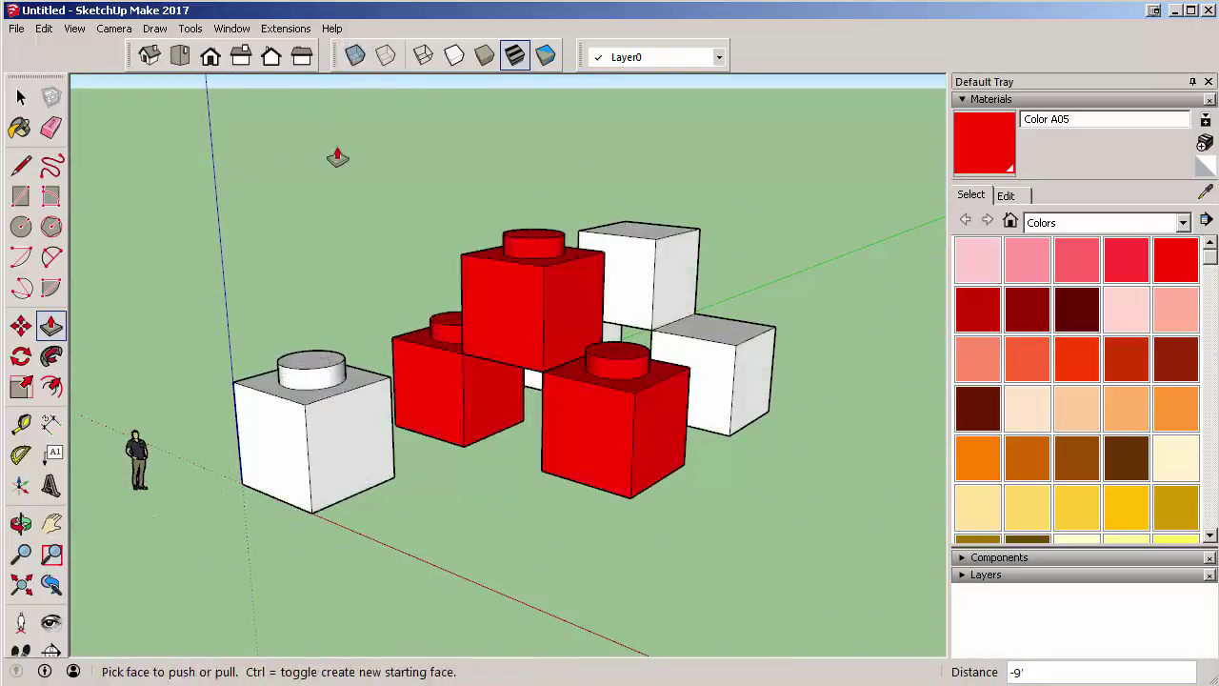
Select the whole left white cube with its stud and make it a component named 'Yellow'.
{"action": "left_click", "coordinate": [29, 96]}
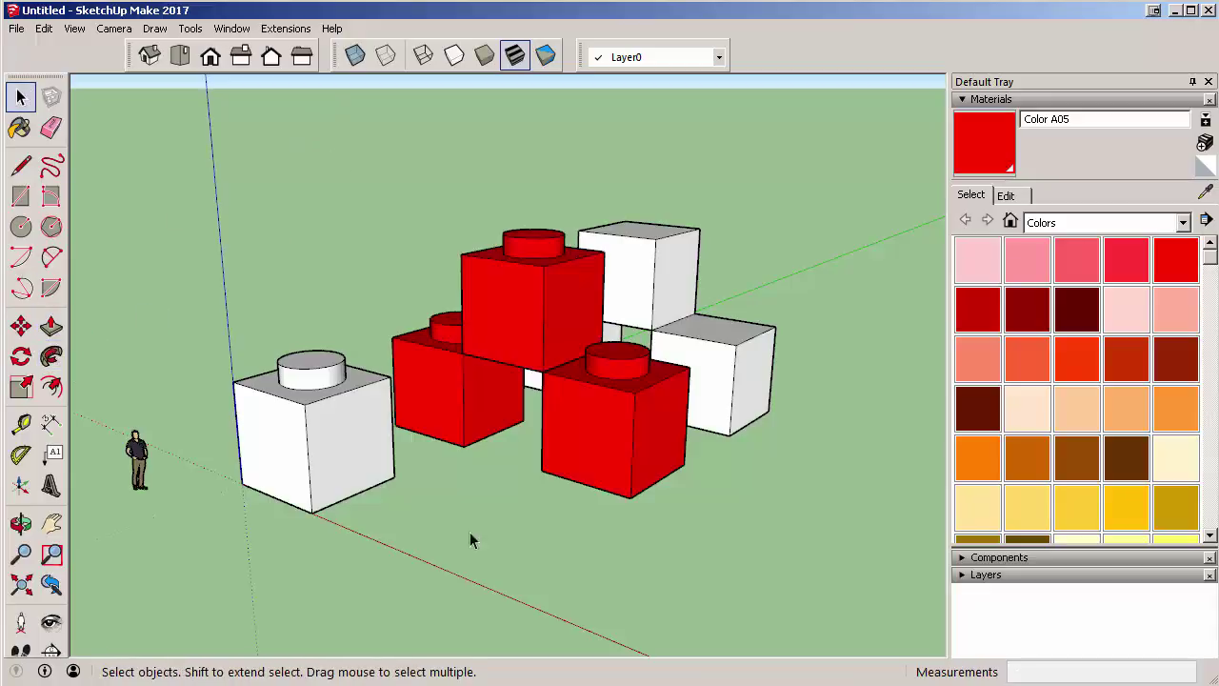
{"action": "middle_click_drag", "start_coordinate": [474, 549], "coordinate": [546, 499]}
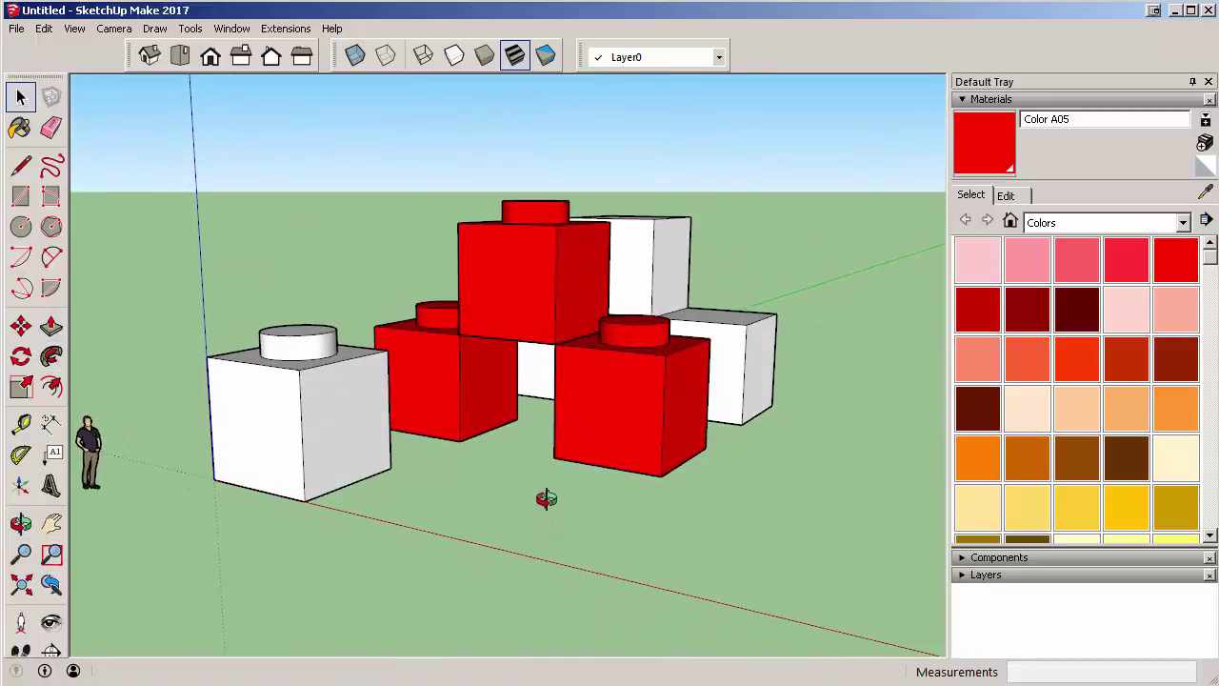
{"action": "triple_click", "coordinate": [298, 409]}
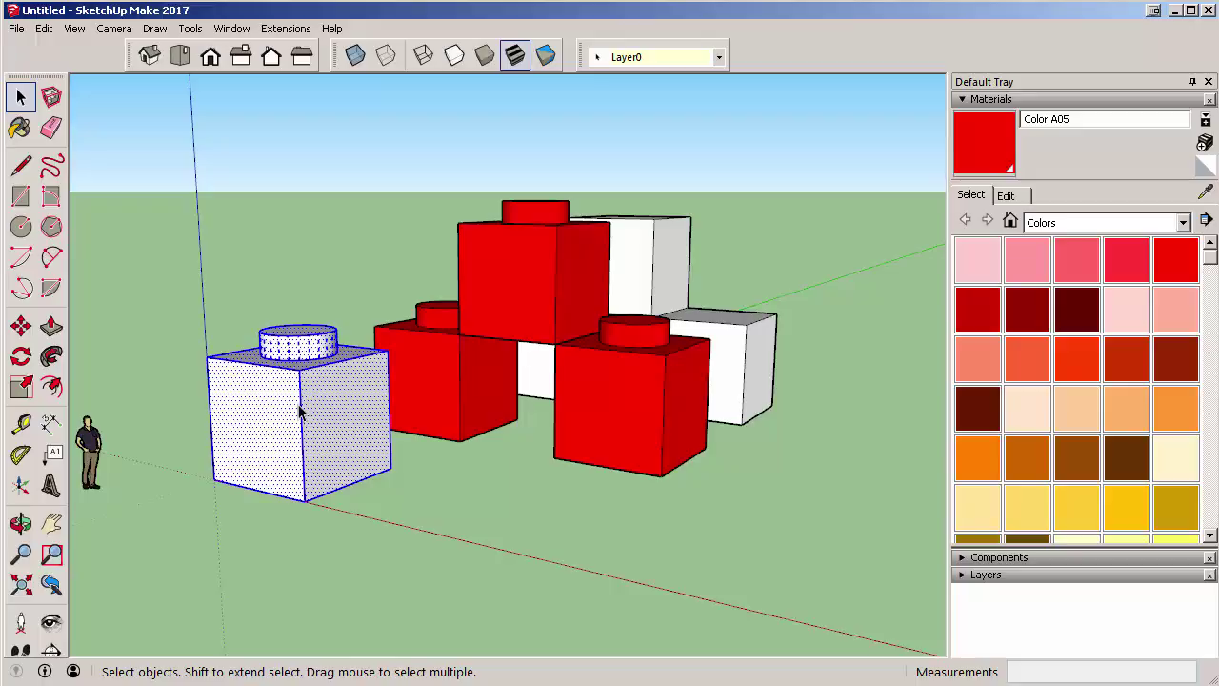
{"action": "right_click", "coordinate": [299, 409]}
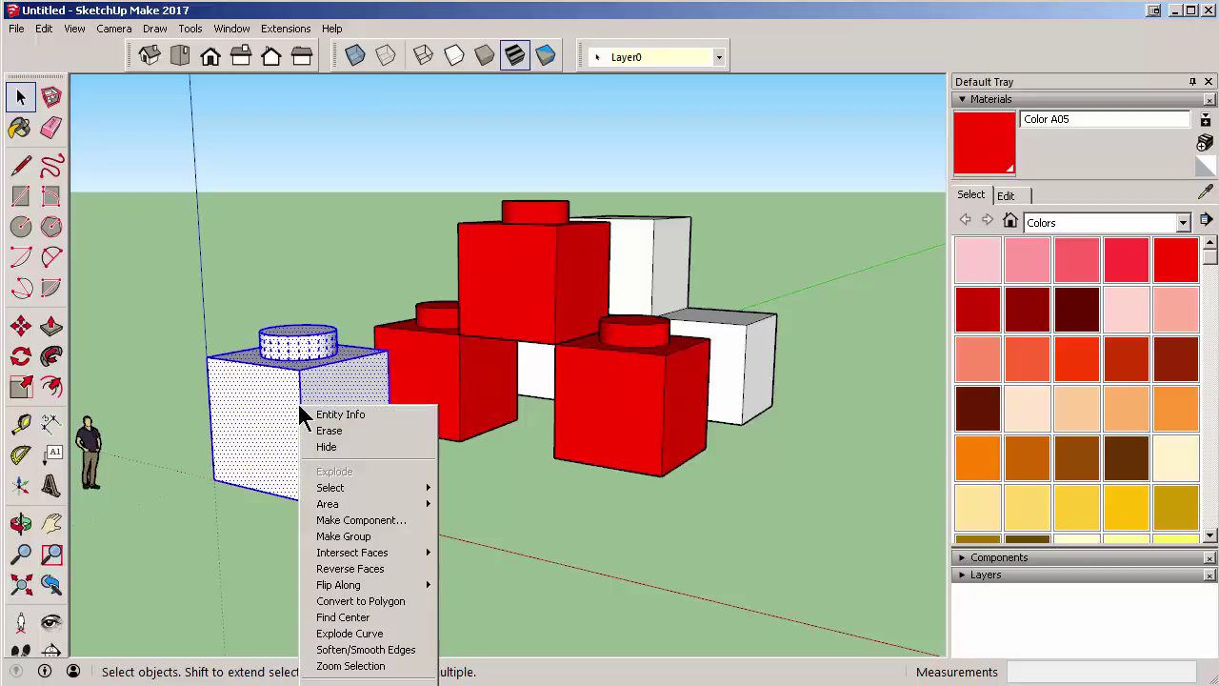
{"action": "left_click", "coordinate": [335, 521]}
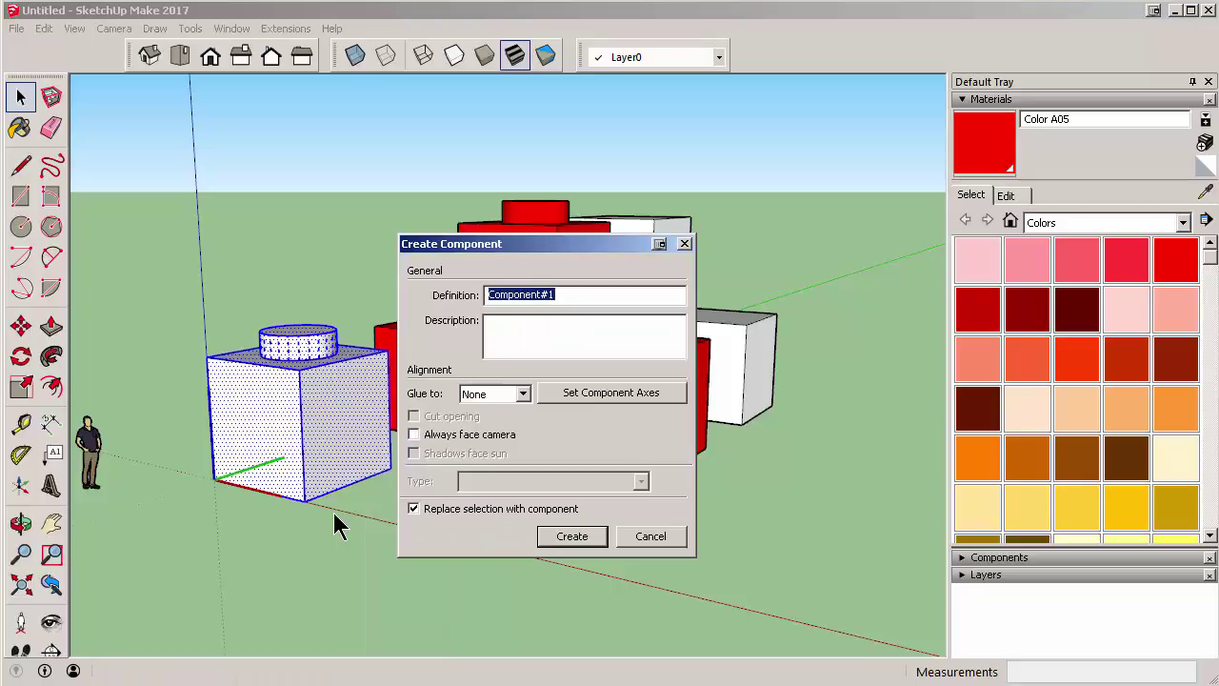
{"action": "type", "text": "Yellow"}
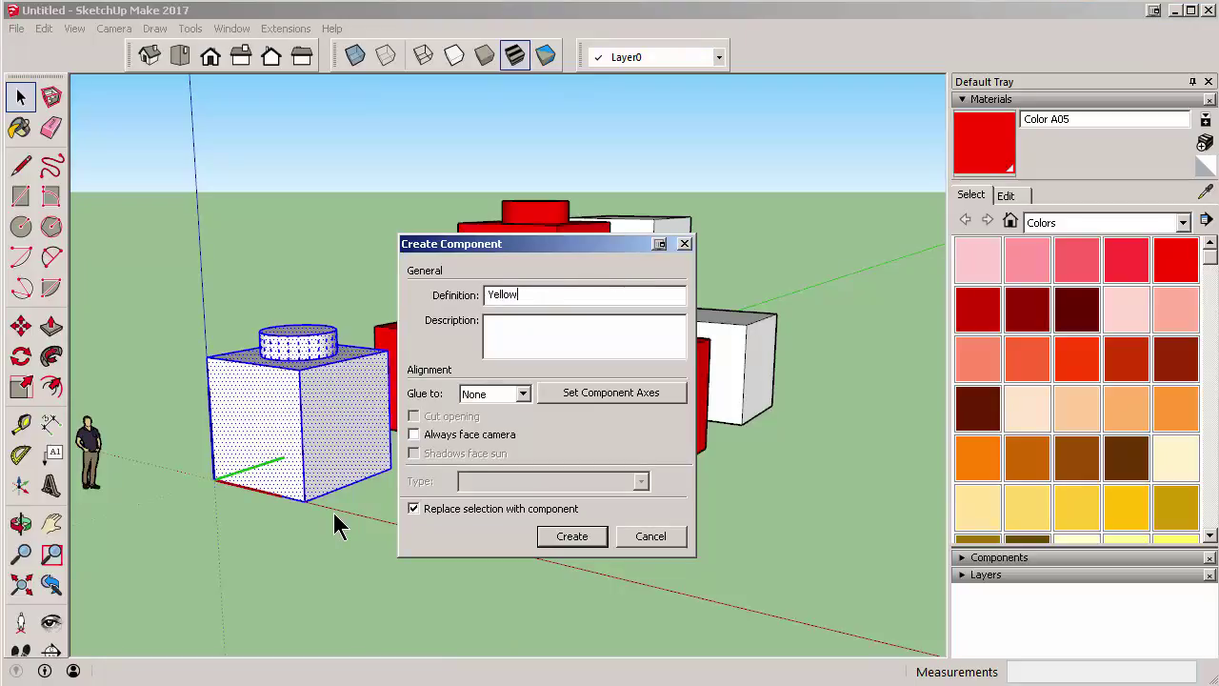
{"action": "left_click", "coordinate": [572, 536]}
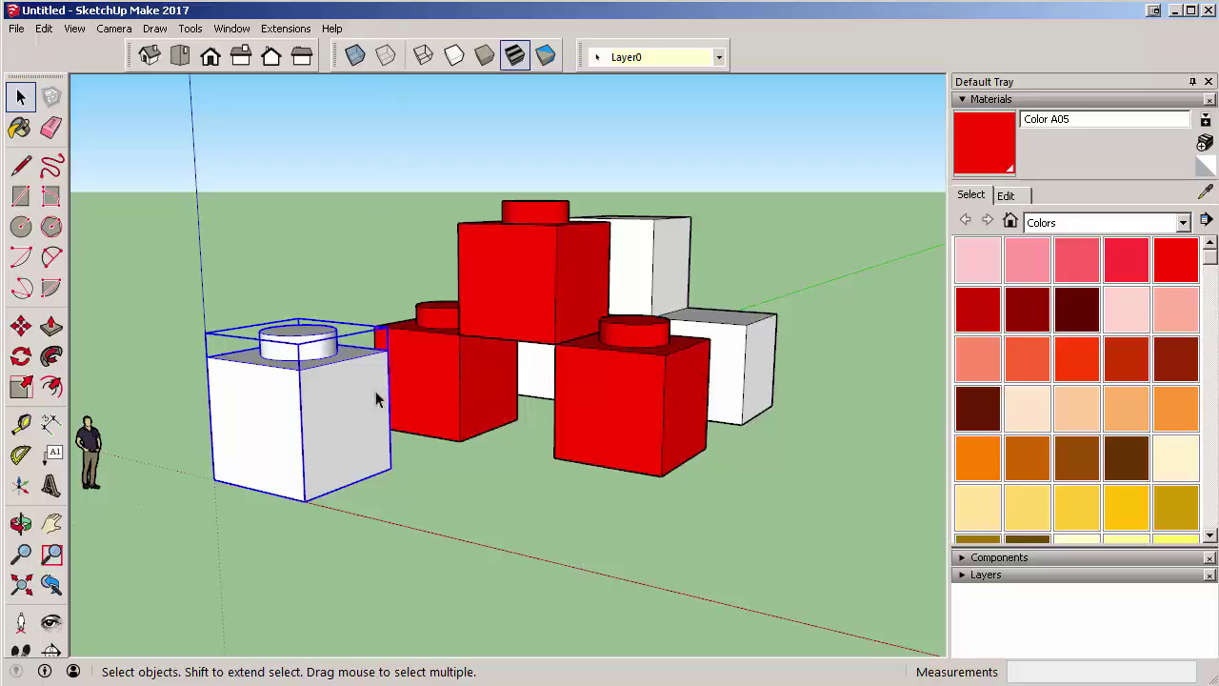
Select the red block, then reselect the white Yellow component.
{"action": "left_click", "coordinate": [472, 436]}
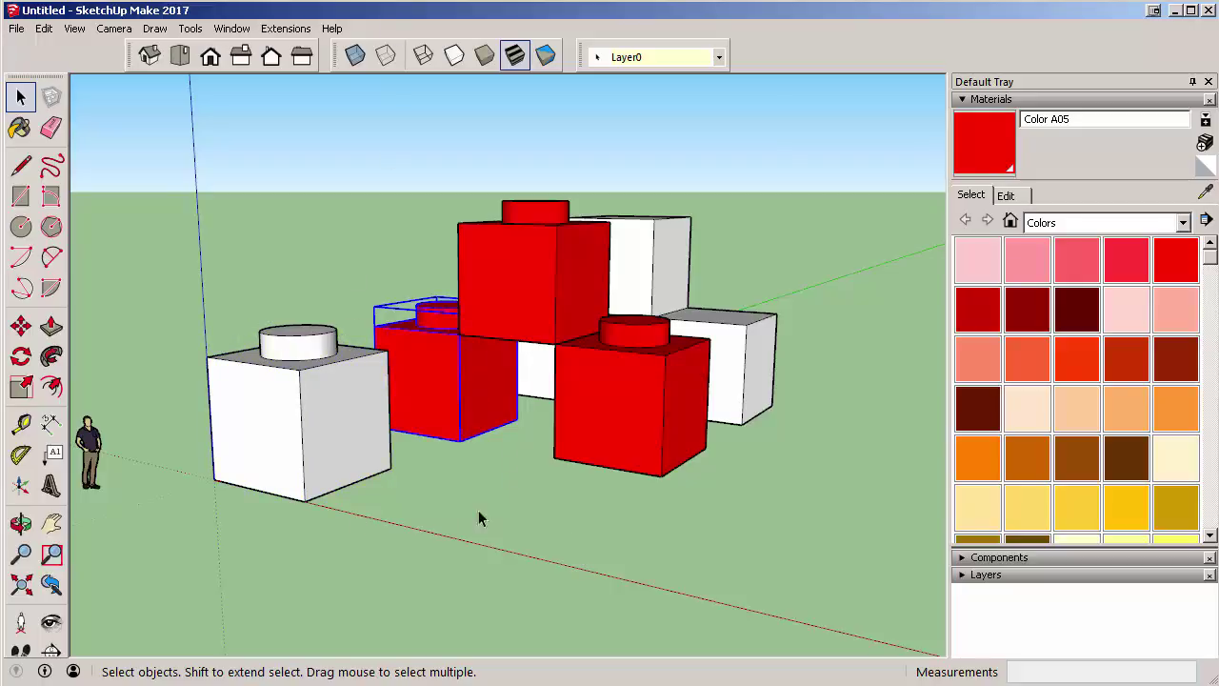
{"action": "left_click", "coordinate": [245, 427]}
{"action": "middle_click_drag", "start_coordinate": [381, 460], "coordinate": [340, 463]}
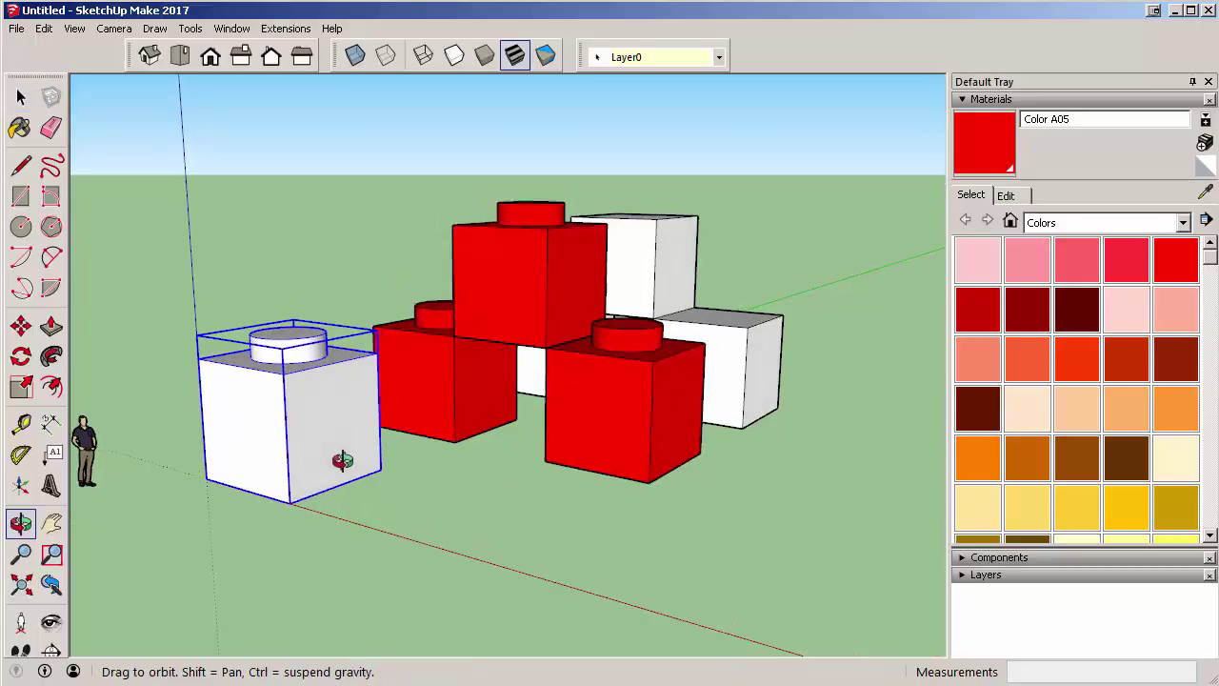
{"action": "left_click", "coordinate": [53, 387]}
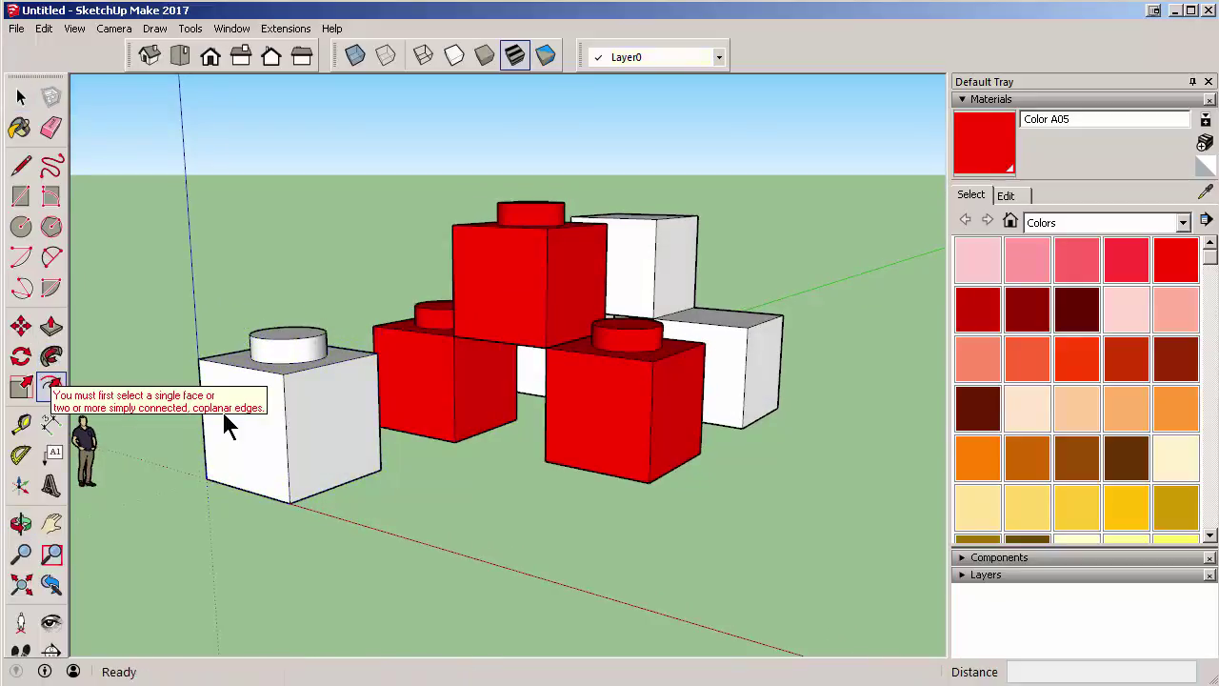
Paint the white brick Color A06 red as a trial, undo it, and return to Select.
{"action": "scroll", "coordinate": [168, 416], "scroll_direction": "up", "scroll_amount": 4}
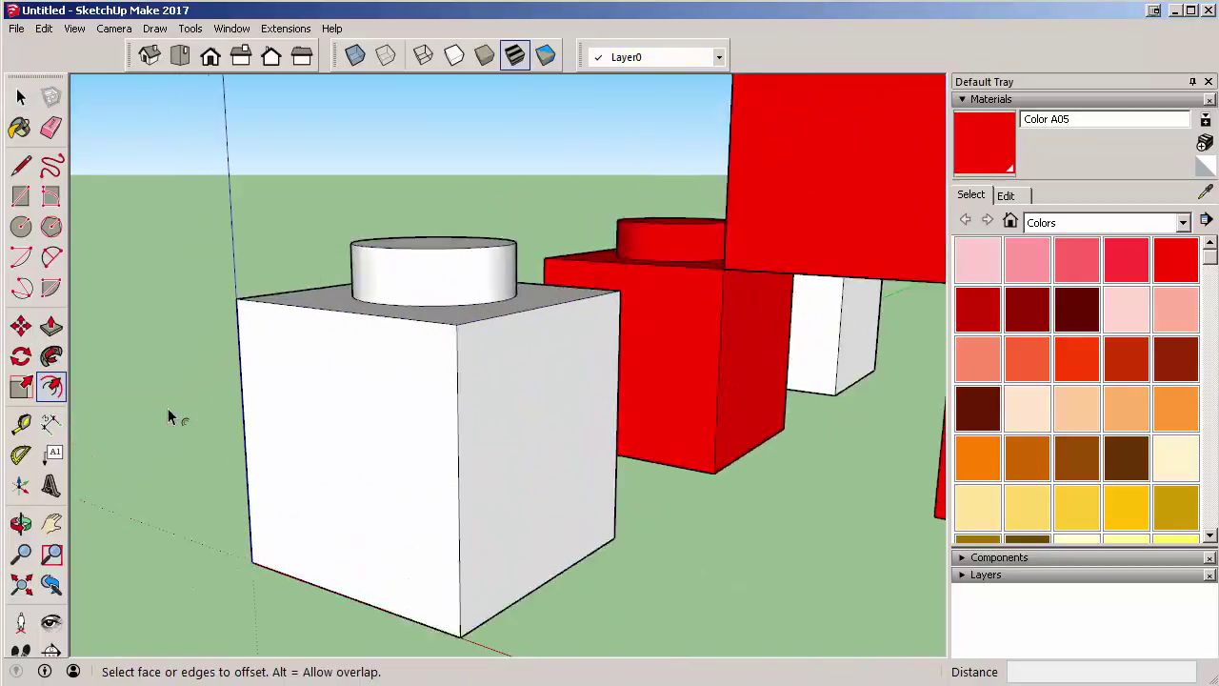
{"action": "scroll", "coordinate": [169, 417], "scroll_direction": "down", "scroll_amount": 3}
{"action": "left_click", "coordinate": [978, 309]}
{"action": "left_click", "coordinate": [341, 433]}
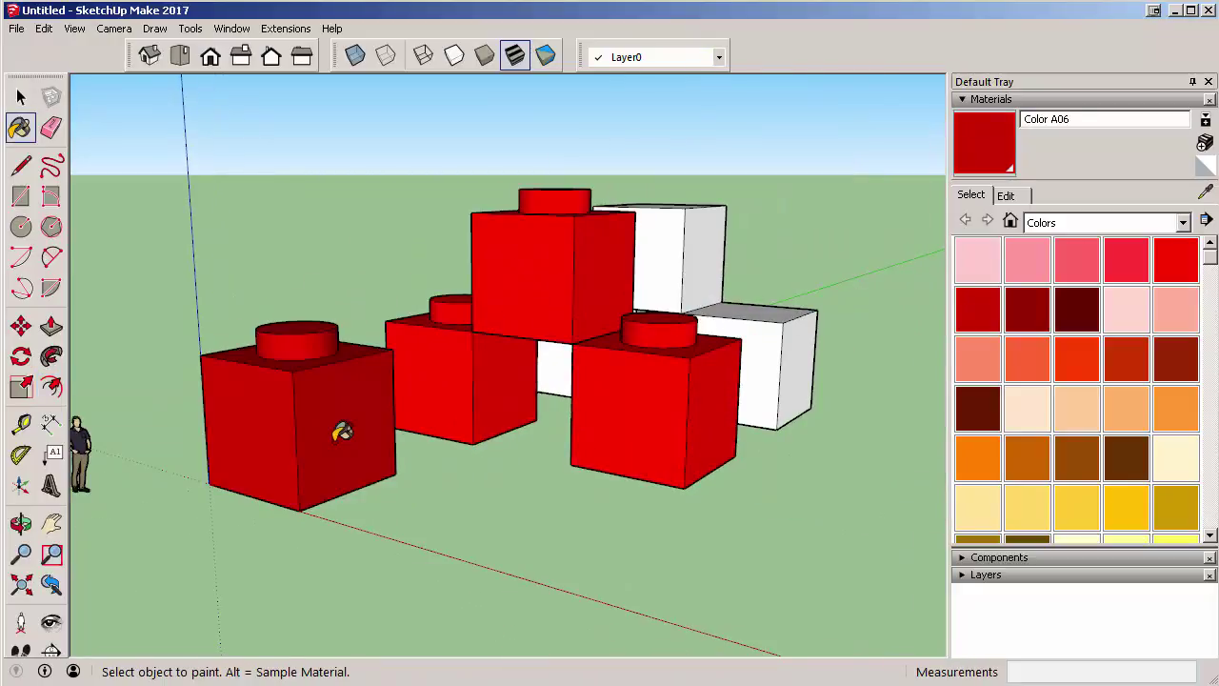
{"action": "key", "text": "ctrl+z"}
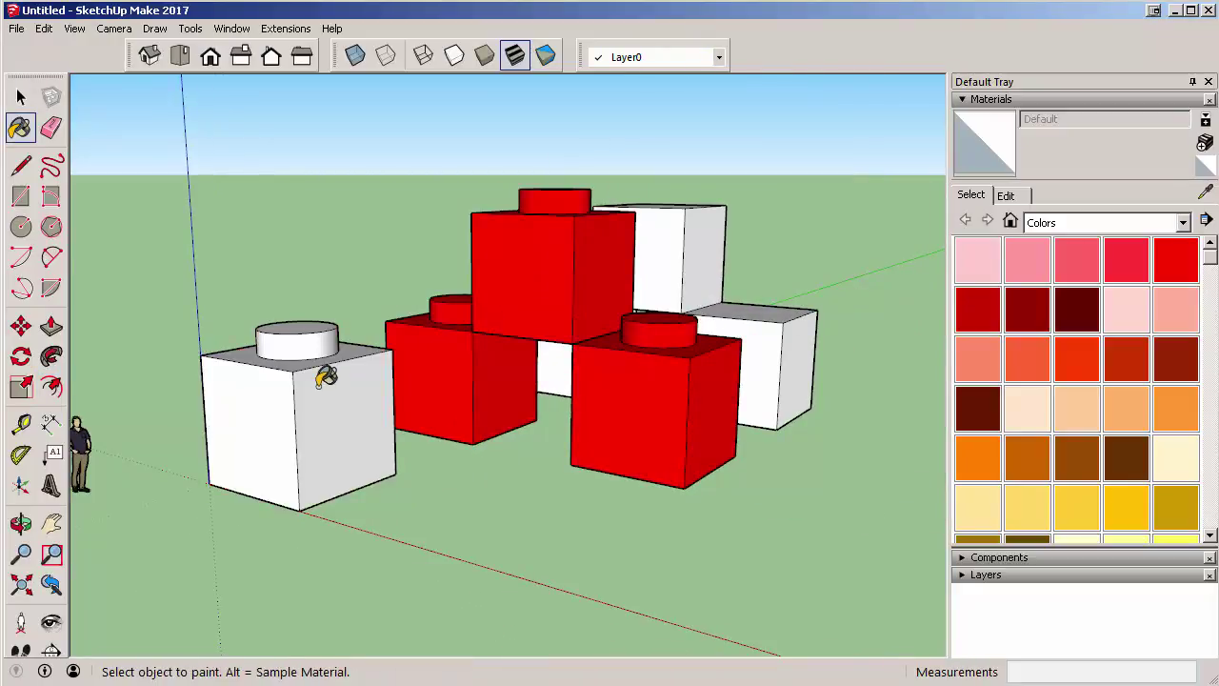
{"action": "scroll", "coordinate": [274, 427], "scroll_direction": "up", "scroll_amount": 3}
{"action": "scroll", "coordinate": [228, 323], "scroll_direction": "down", "scroll_amount": 2}
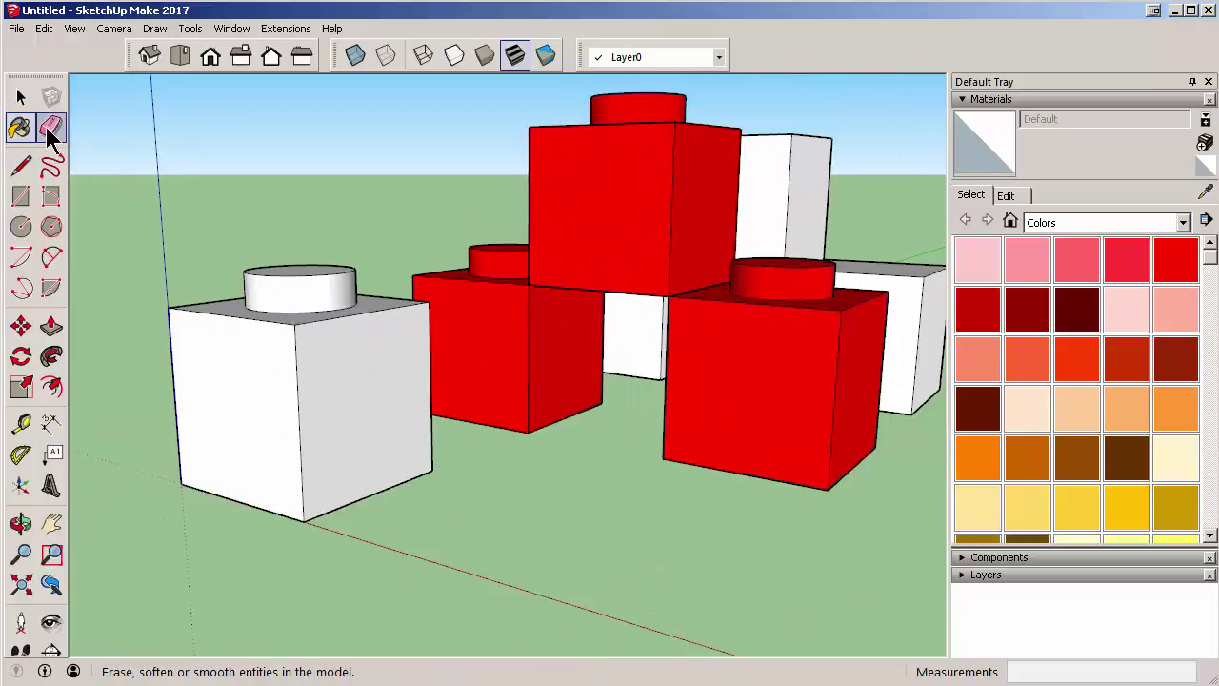
{"action": "left_click", "coordinate": [21, 96]}
Open the white brick, start an offset on its front face, cancel it and close the group.
{"action": "double_click", "coordinate": [306, 422]}
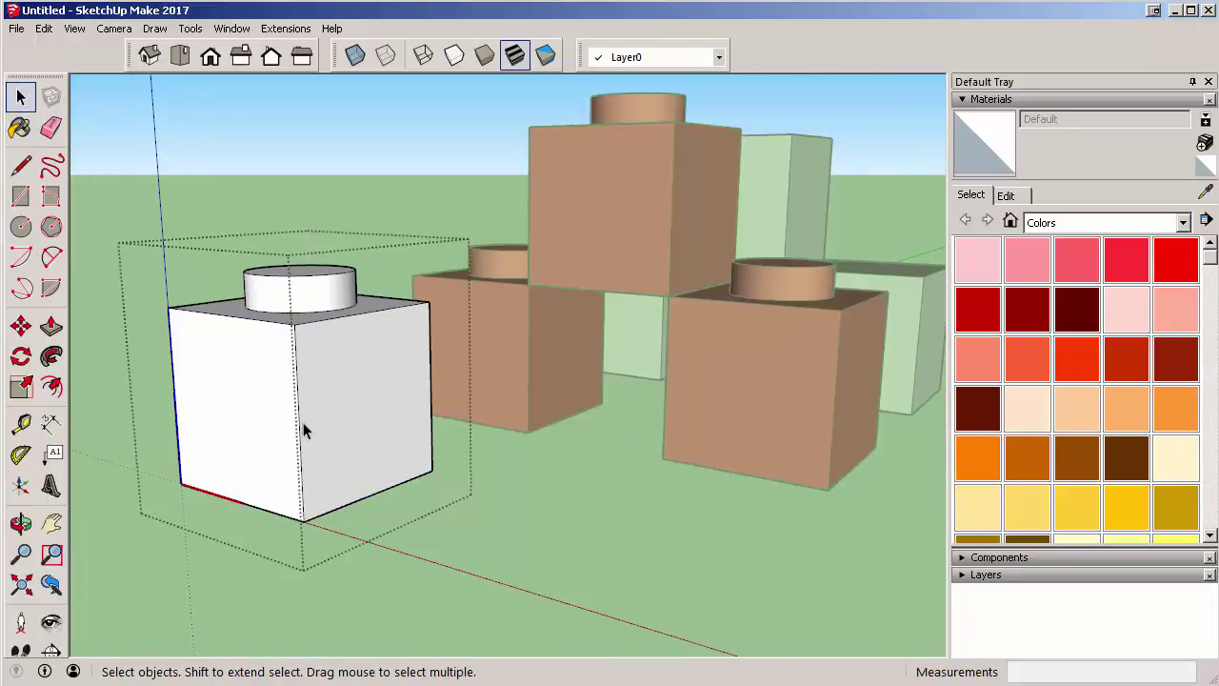
{"action": "scroll", "coordinate": [337, 430], "scroll_direction": "down", "scroll_amount": 3}
{"action": "middle_click_drag", "start_coordinate": [197, 422], "coordinate": [224, 386]}
{"action": "scroll", "coordinate": [245, 390], "scroll_direction": "up", "scroll_amount": 3}
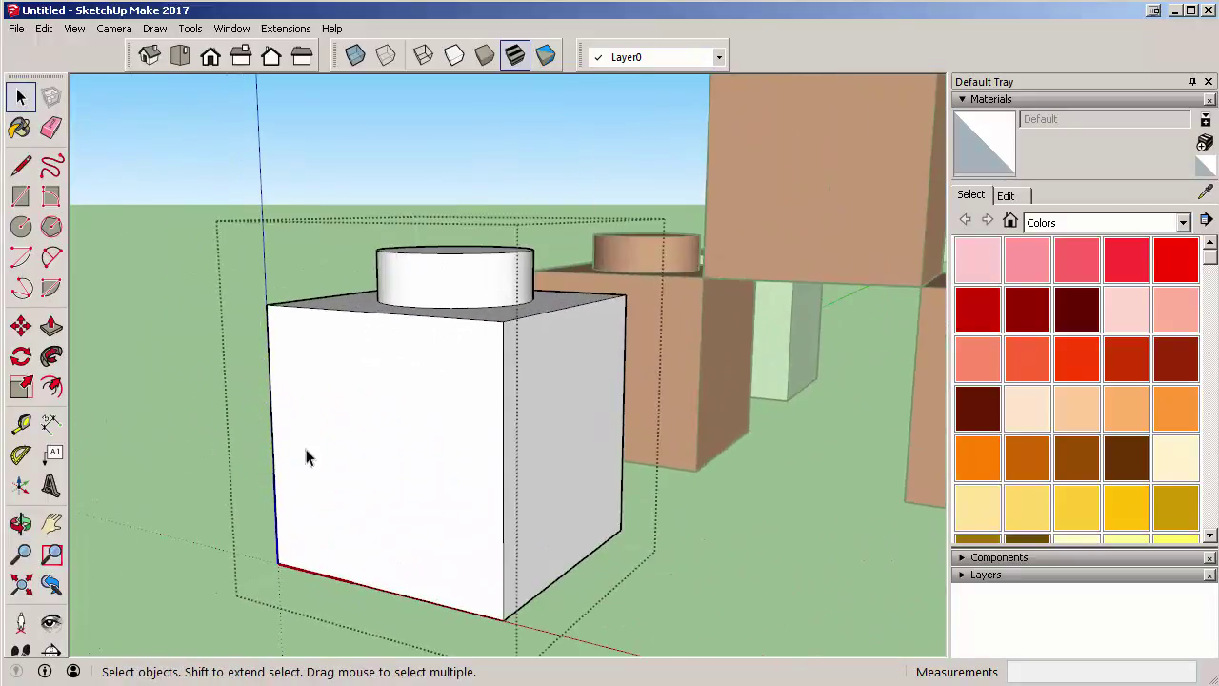
{"action": "scroll", "coordinate": [311, 400], "scroll_direction": "down", "scroll_amount": 2}
{"action": "left_click", "coordinate": [51, 386]}
{"action": "left_click", "coordinate": [317, 395]}
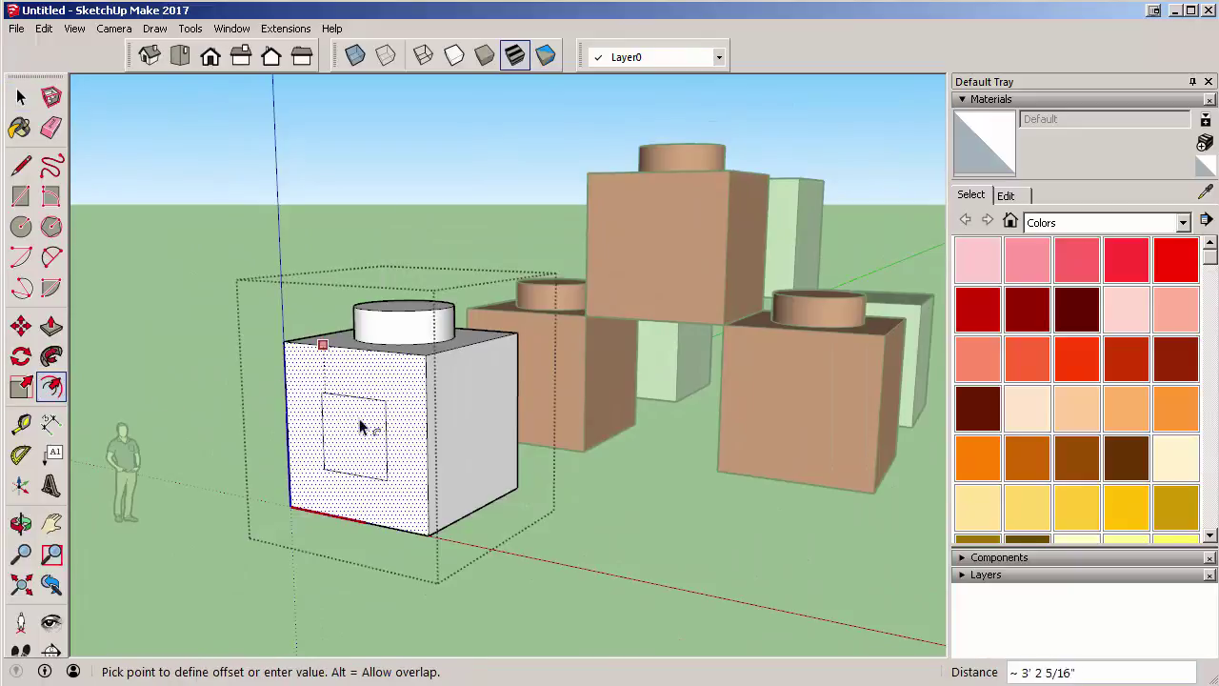
{"action": "key", "text": "Escape"}
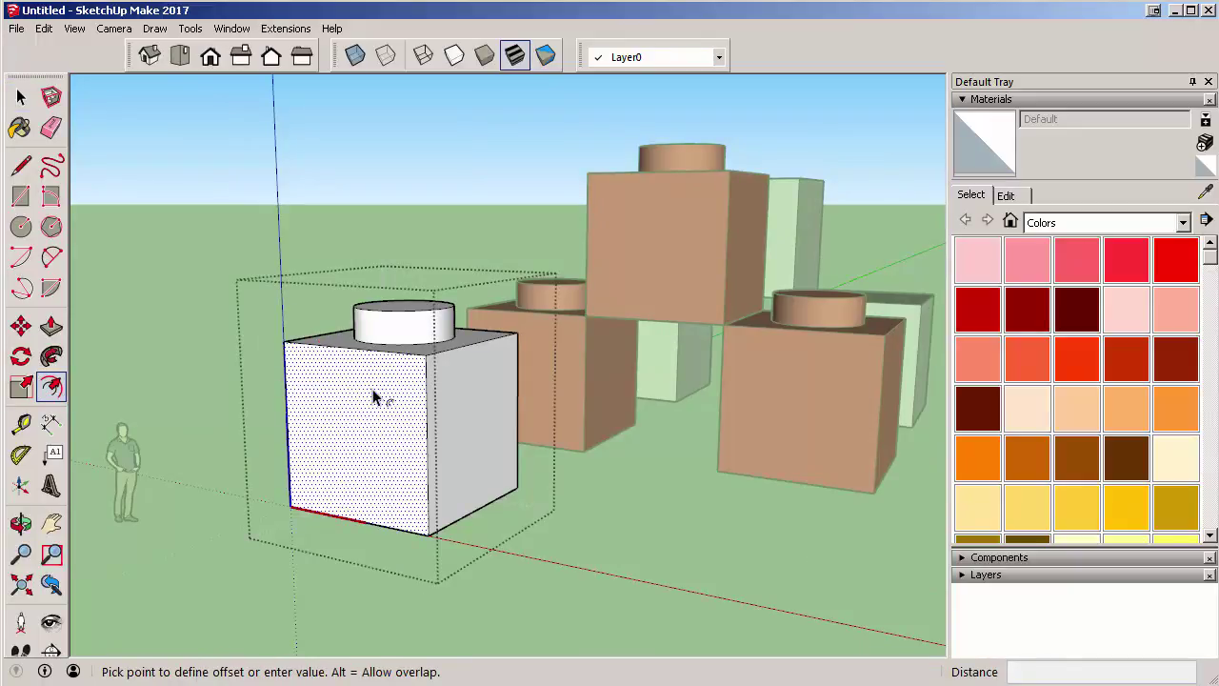
{"action": "key", "text": "space"}
{"action": "left_click", "coordinate": [201, 158]}
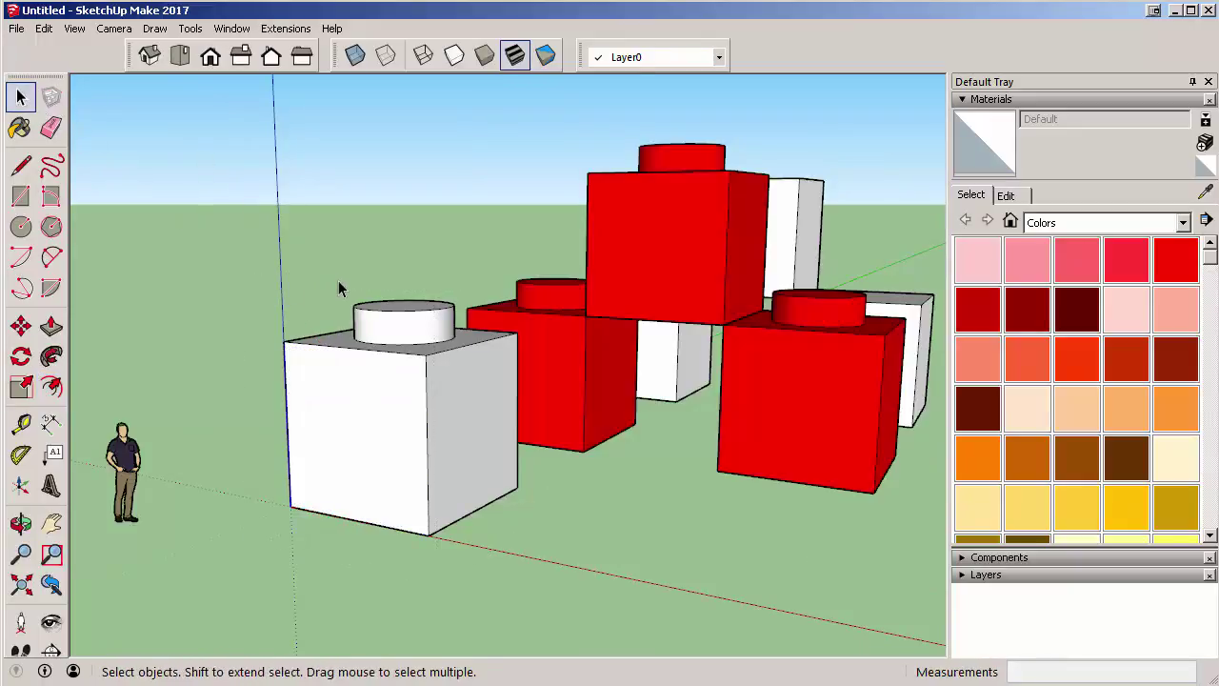
Select all of the brick's geometry and paint it yellow with Color E05, stud included.
{"action": "left_click", "coordinate": [425, 368]}
{"action": "double_click", "coordinate": [425, 368]}
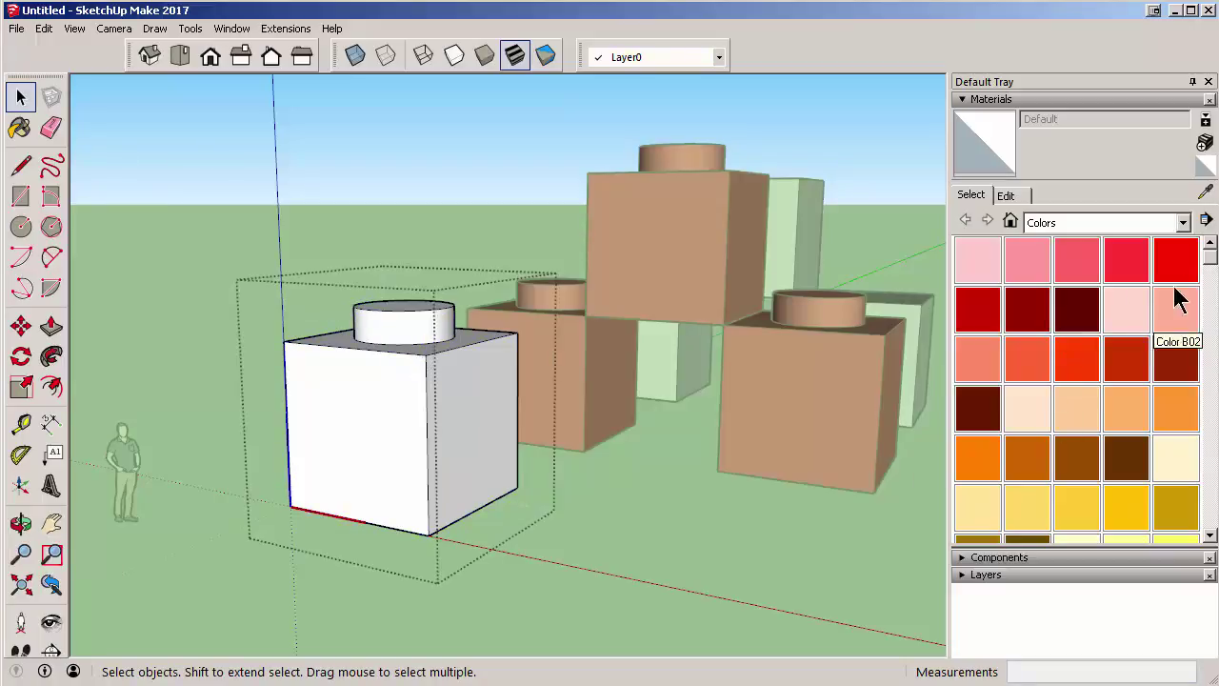
{"action": "scroll", "coordinate": [1210, 272], "scroll_direction": "down", "scroll_amount": 2}
{"action": "scroll", "coordinate": [1031, 343], "scroll_direction": "down", "scroll_amount": 1}
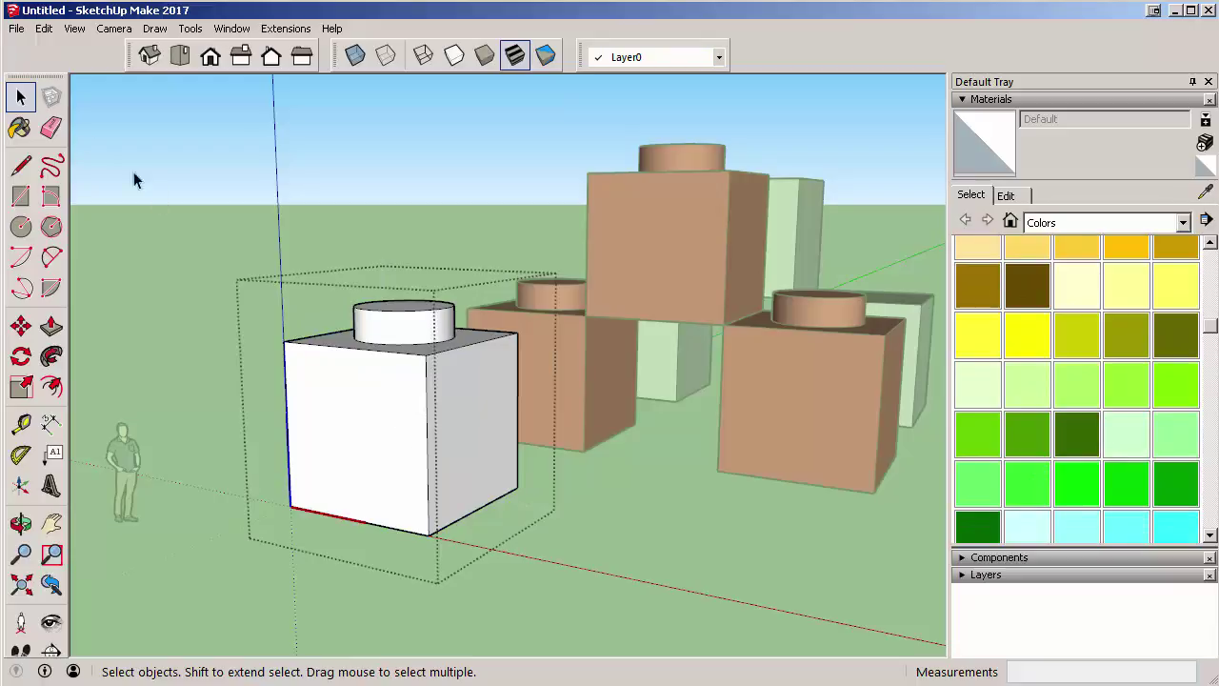
{"action": "triple_click", "coordinate": [388, 394]}
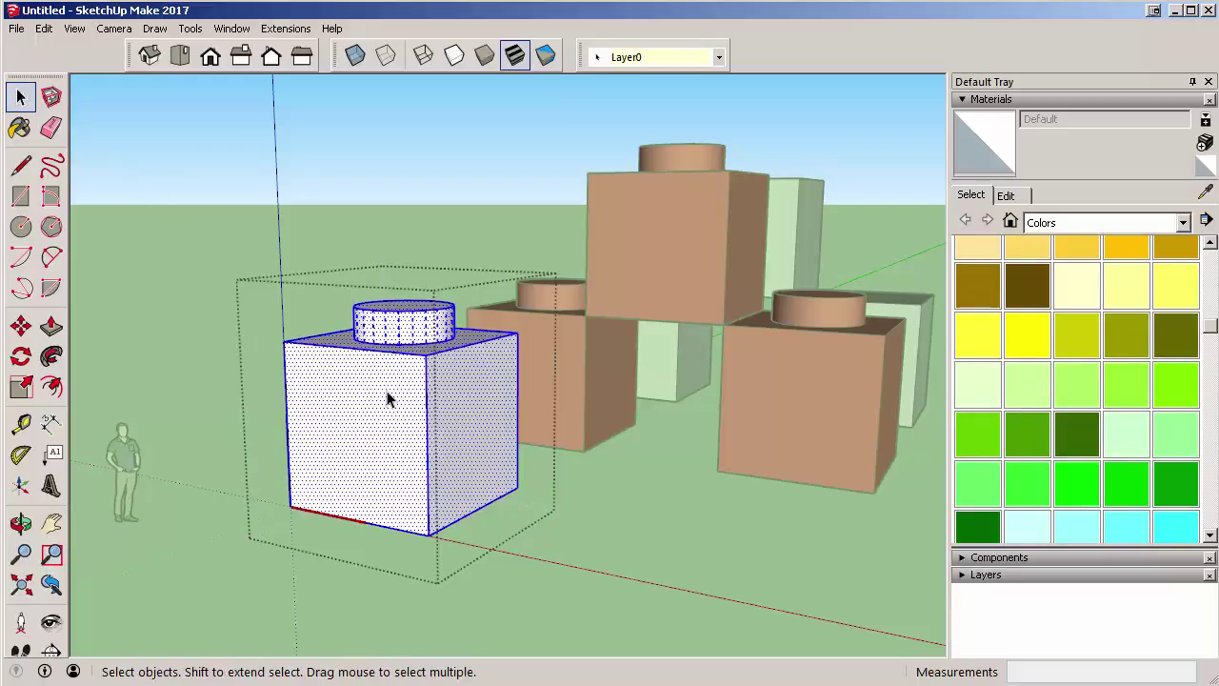
{"action": "left_click", "coordinate": [1025, 334]}
{"action": "left_click", "coordinate": [429, 405]}
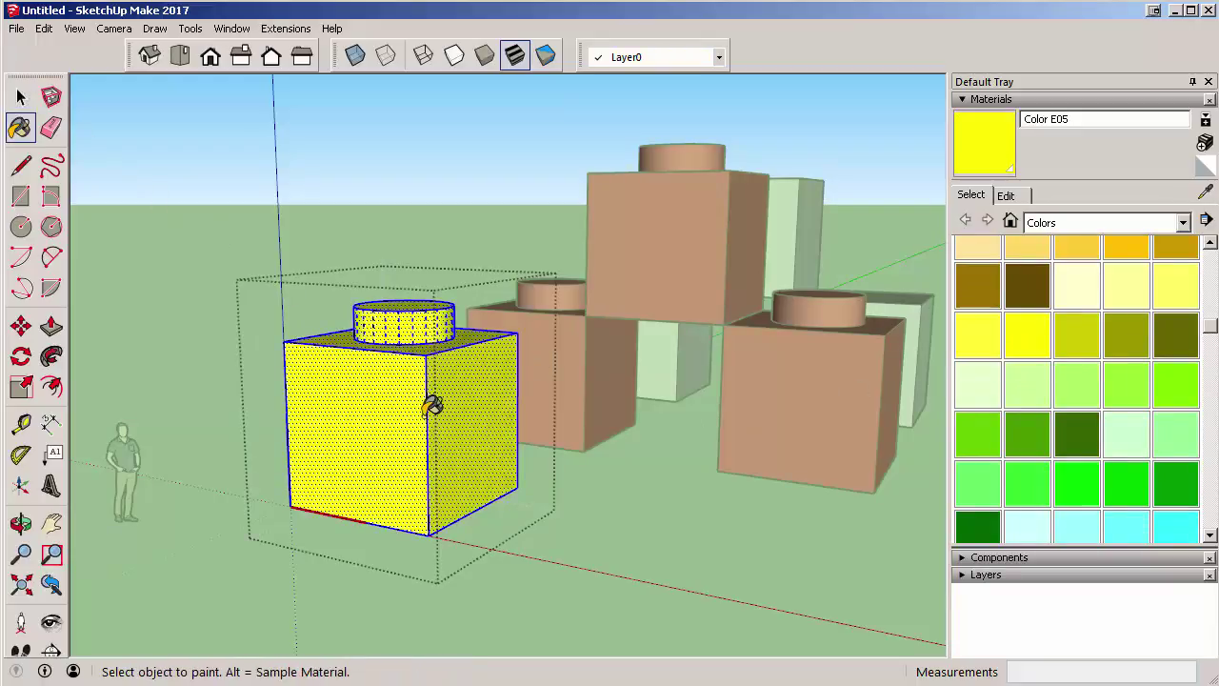
{"action": "left_click", "coordinate": [22, 99]}
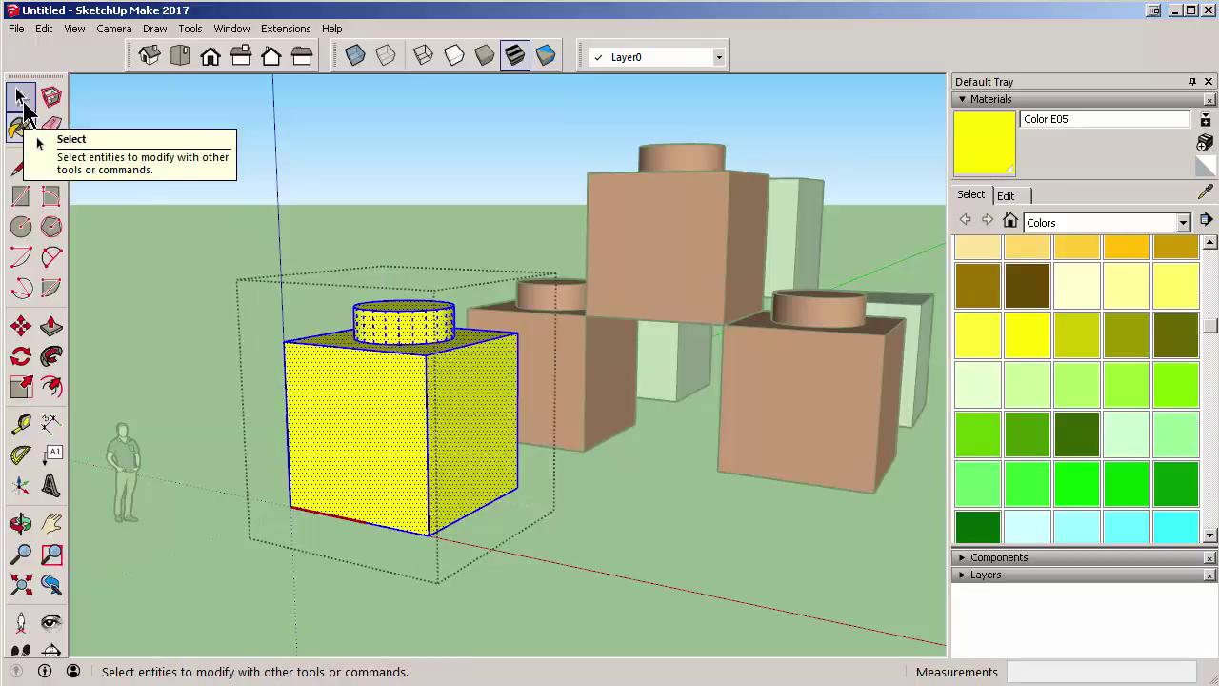
{"action": "left_click", "coordinate": [425, 206]}
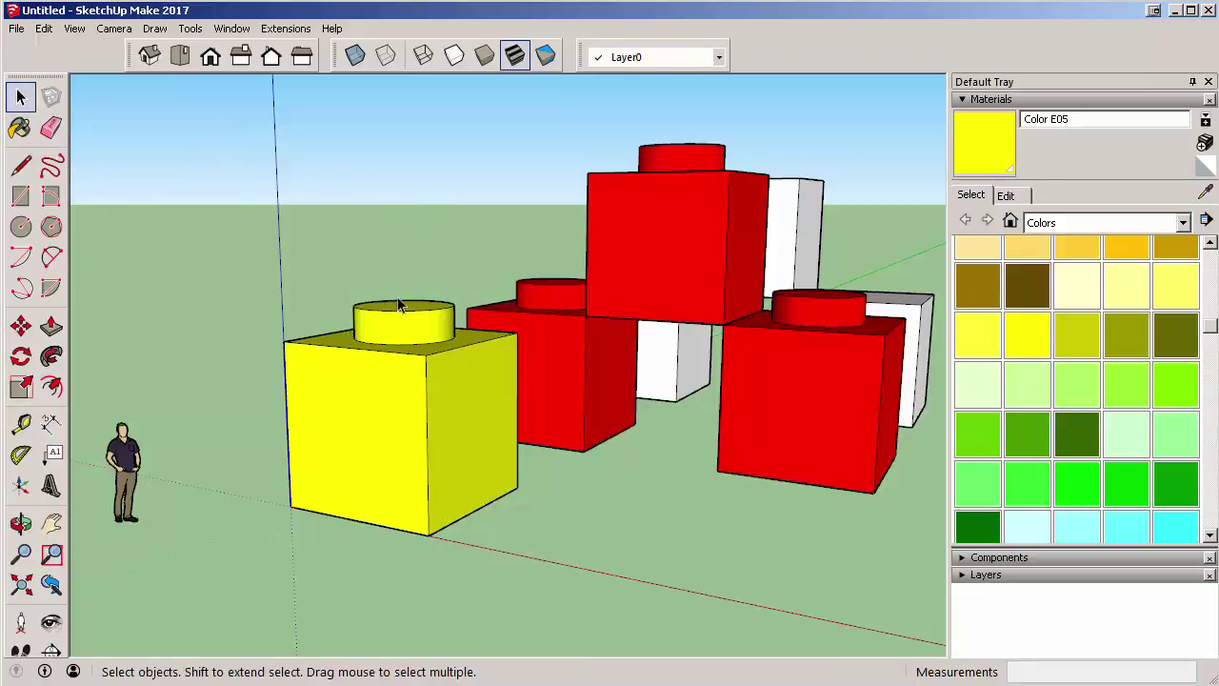
Copy the yellow brick 20' along the red axis and array it with x2 for three bricks.
{"action": "middle_click_drag", "start_coordinate": [435, 414], "coordinate": [397, 428]}
{"action": "left_click", "coordinate": [398, 428]}
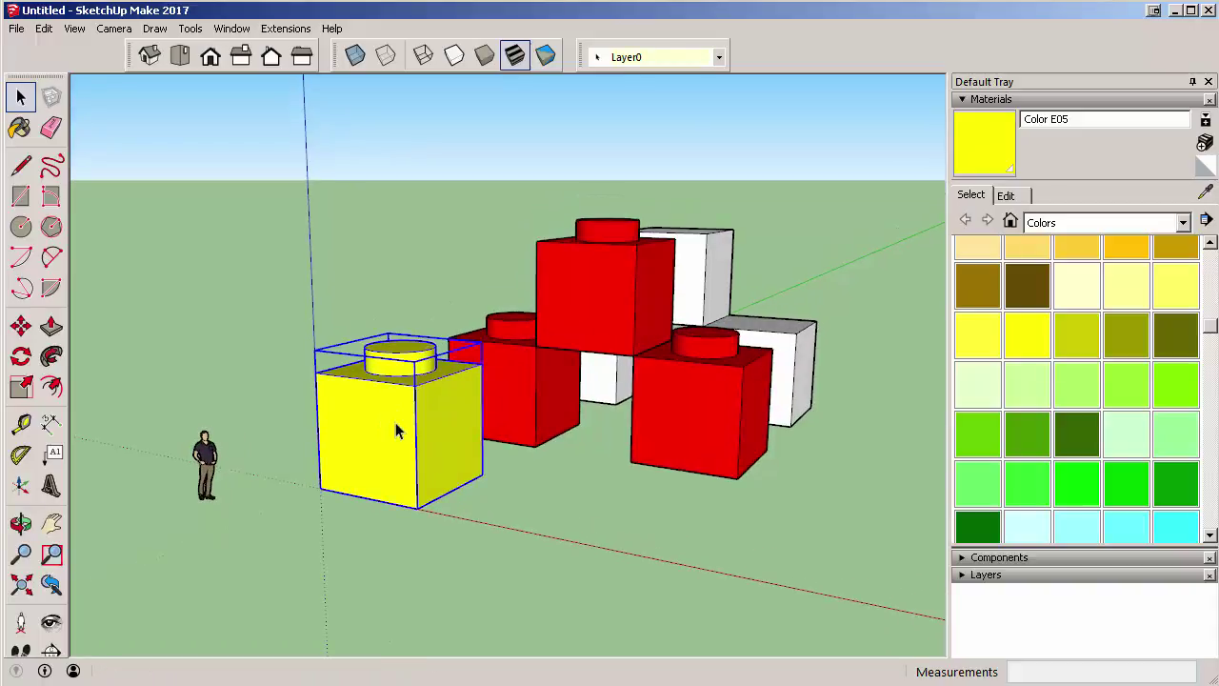
{"action": "key", "text": "m"}
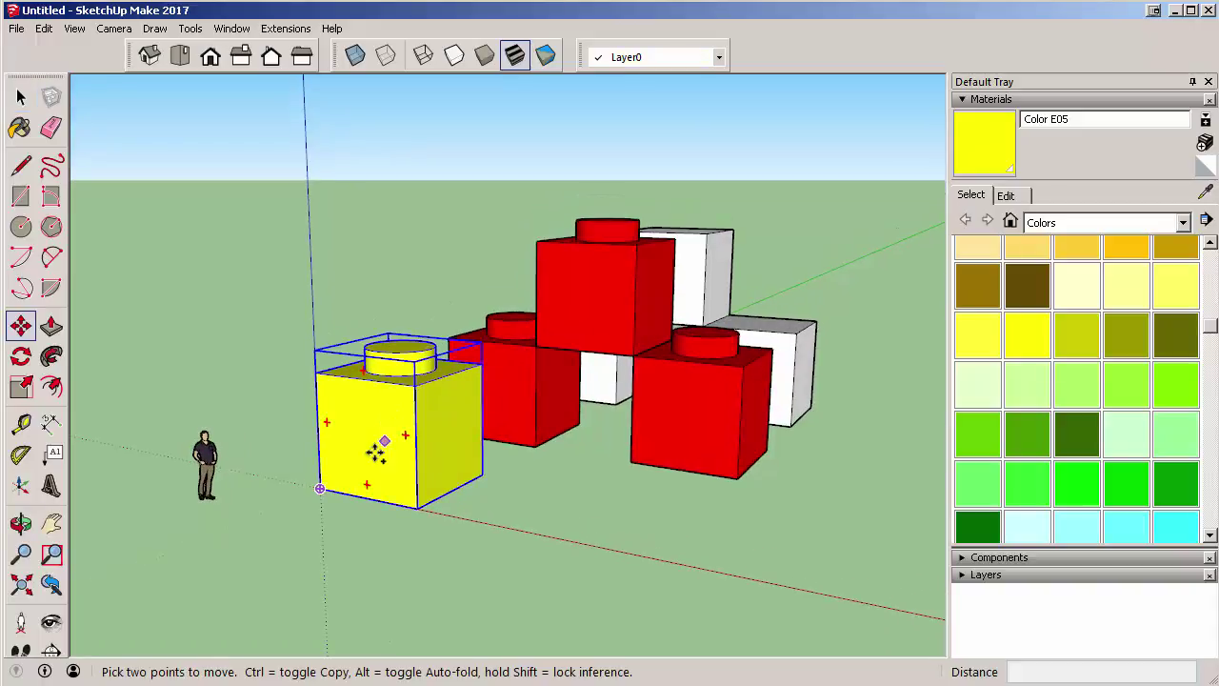
{"action": "key", "text": "ctrl"}
{"action": "left_click", "coordinate": [319, 491]}
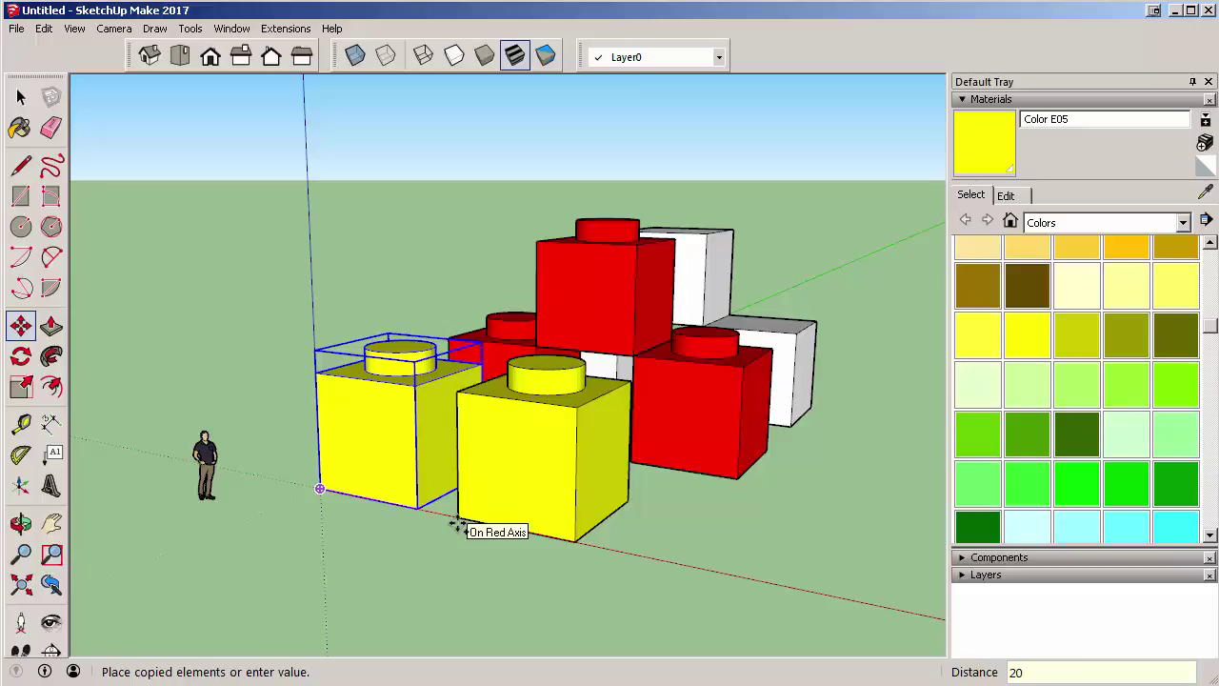
{"action": "key", "text": "Return"}
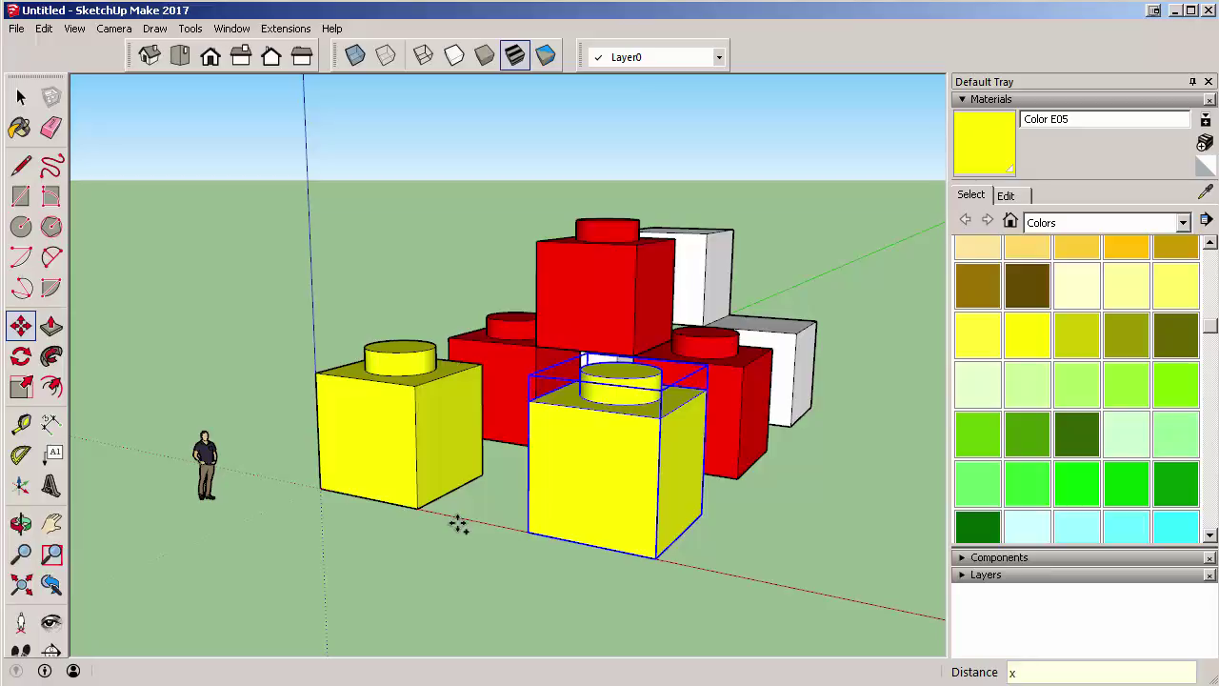
{"action": "type", "text": "x2"}
{"action": "key", "text": "Return"}
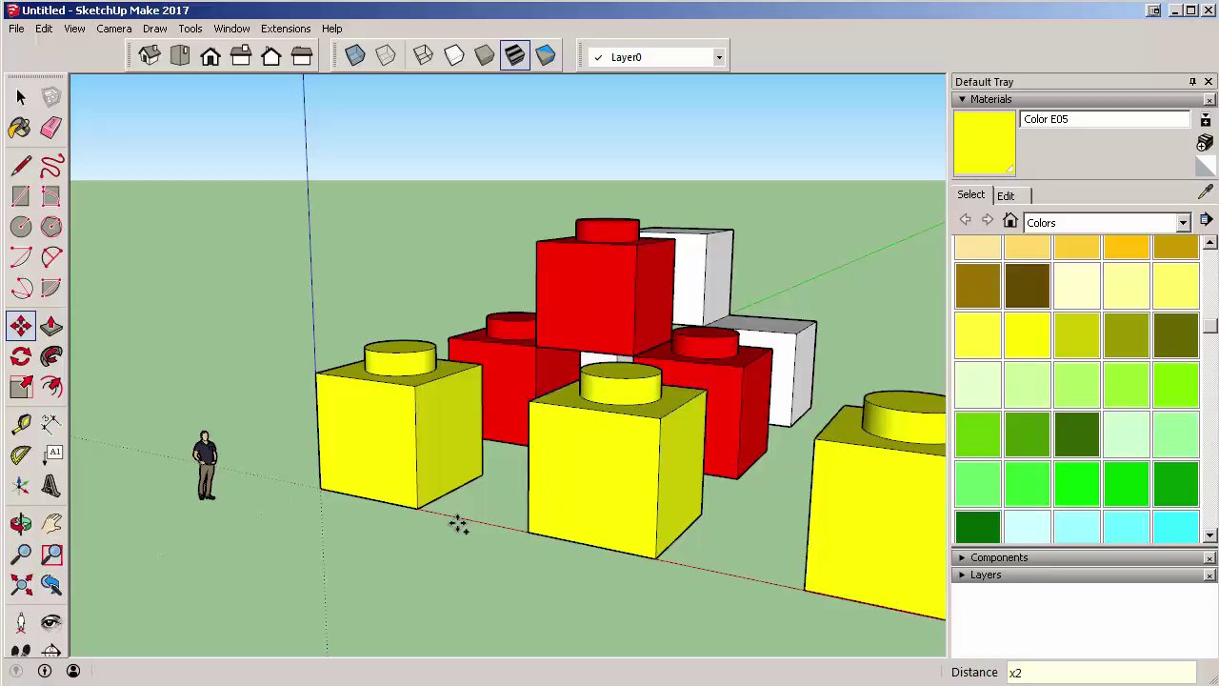
{"action": "scroll", "coordinate": [459, 524], "scroll_direction": "down", "scroll_amount": 3}
{"action": "mouse_move", "coordinate": [604, 495]}
{"action": "middle_mouse_down"}
{"action": "mouse_move", "coordinate": [553, 457]}
{"action": "mouse_move", "coordinate": [591, 505]}
{"action": "middle_mouse_up"}
Move yellow bricks into place, lifting one up on top of the red brick.
{"action": "left_click", "coordinate": [710, 539]}
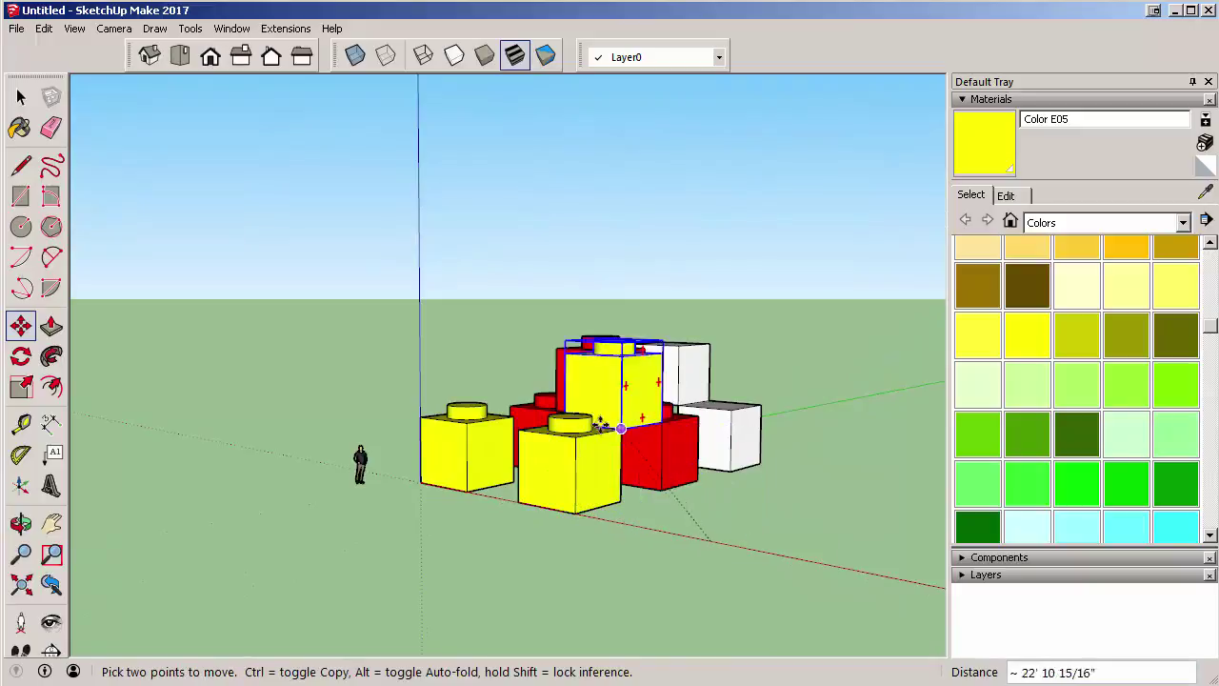
{"action": "left_click", "coordinate": [520, 431]}
{"action": "middle_click_drag", "start_coordinate": [686, 523], "coordinate": [639, 534]}
{"action": "scroll", "coordinate": [567, 462], "scroll_direction": "up", "scroll_amount": 3}
{"action": "scroll", "coordinate": [557, 455], "scroll_direction": "down", "scroll_amount": 5}
{"action": "middle_click_drag", "start_coordinate": [517, 381], "coordinate": [552, 433]}
{"action": "scroll", "coordinate": [548, 428], "scroll_direction": "up", "scroll_amount": 5}
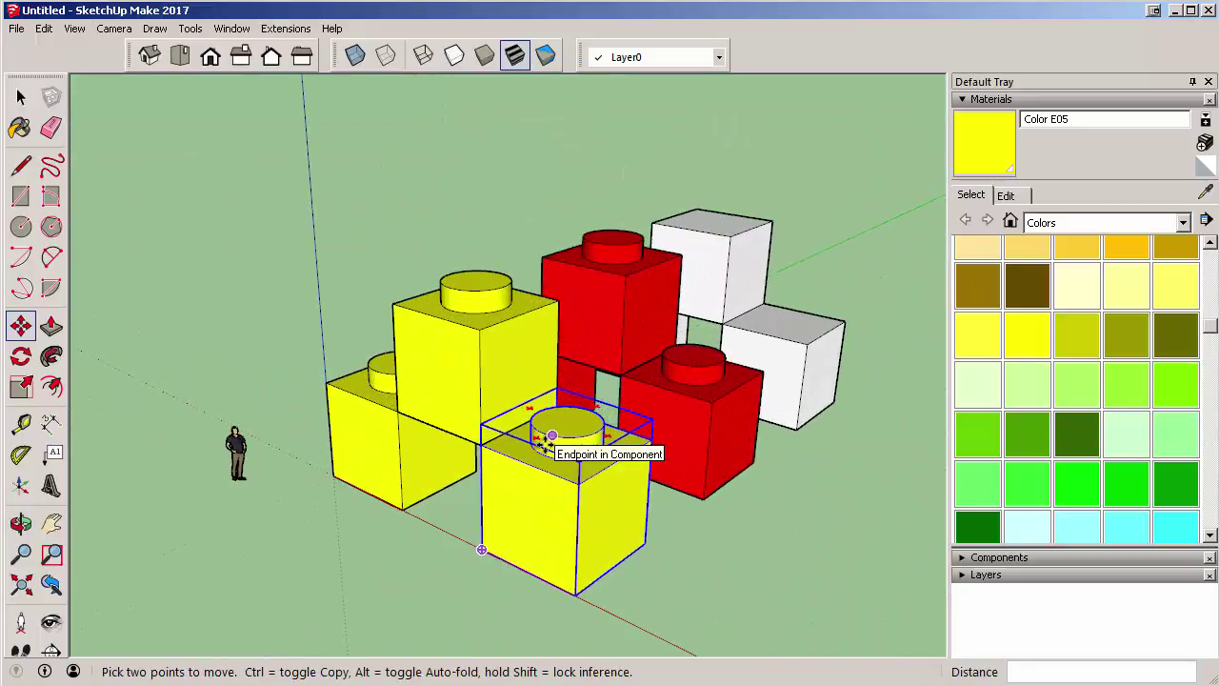
{"action": "left_click", "coordinate": [468, 442]}
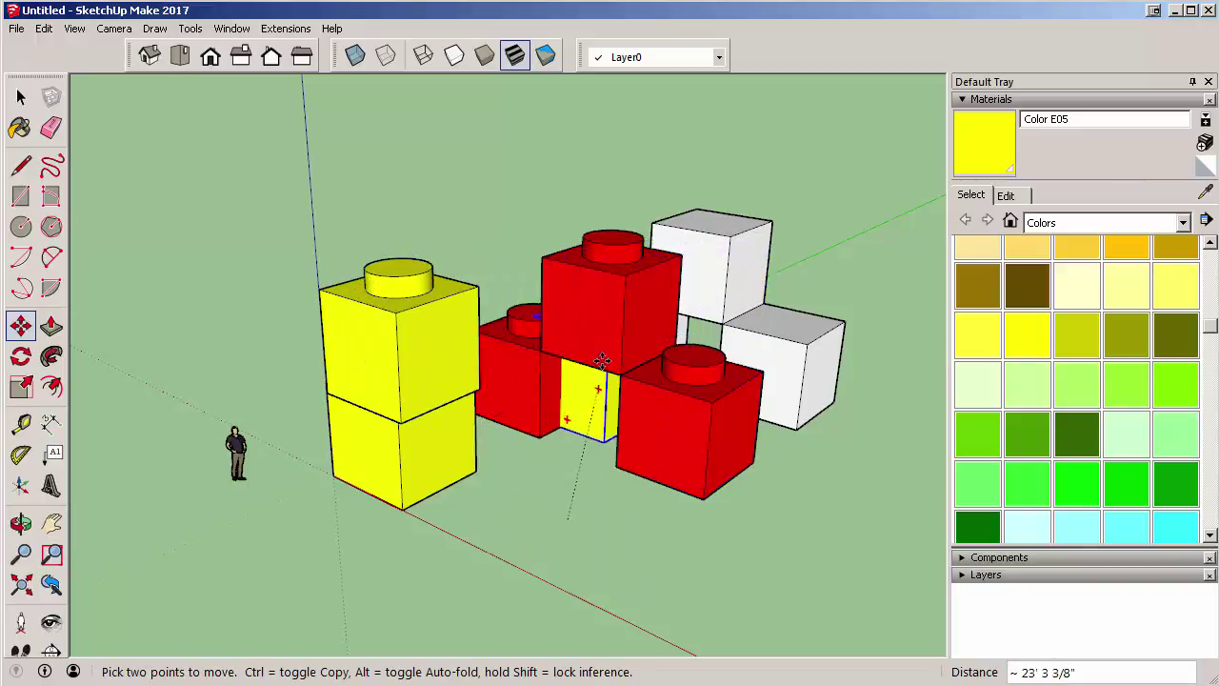
{"action": "left_click", "coordinate": [635, 281]}
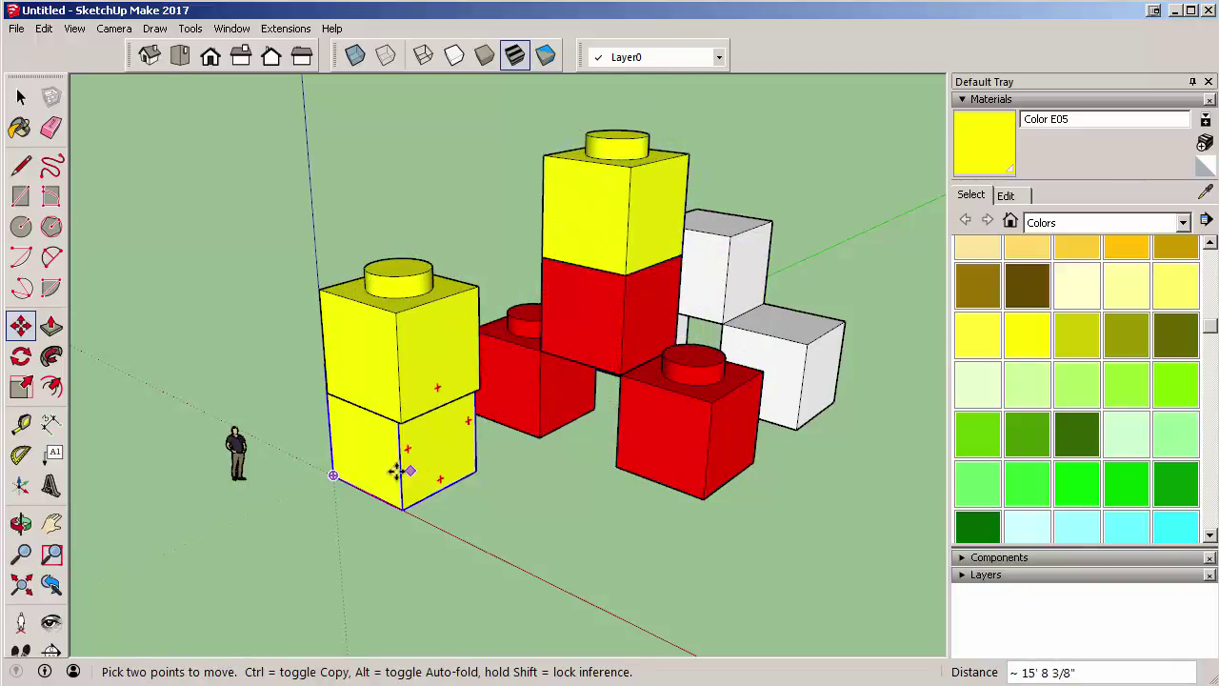
Shift the top yellow brick onto the right red brick, then undo and redo to settle the stack.
{"action": "left_click", "coordinate": [398, 422]}
{"action": "left_click", "coordinate": [704, 402]}
{"action": "middle_click_drag", "start_coordinate": [651, 525], "coordinate": [587, 484]}
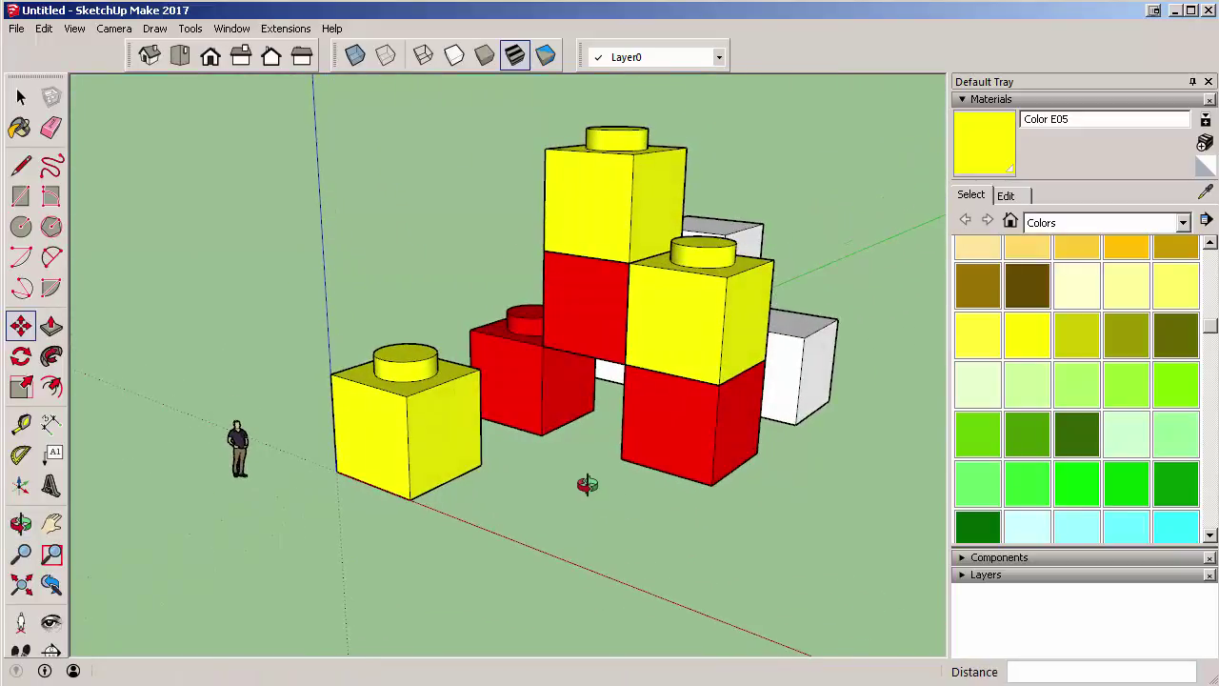
{"action": "key", "text": "ctrl+z"}
{"action": "key", "text": "ctrl+z"}
{"action": "key", "text": "ctrl+y"}
{"action": "key", "text": "ctrl+y"}
{"action": "key", "text": "ctrl+y"}
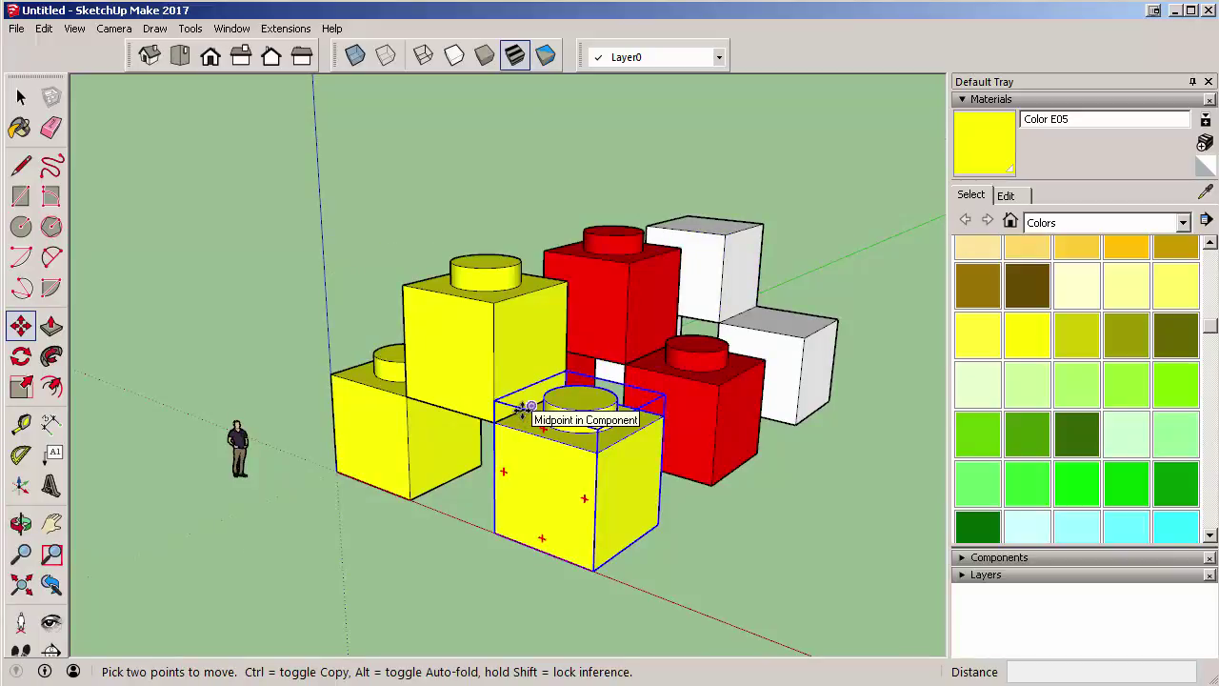
{"action": "mouse_move", "coordinate": [321, 264]}
{"action": "middle_mouse_down"}
{"action": "mouse_move", "coordinate": [305, 251]}
{"action": "mouse_move", "coordinate": [362, 260]}
{"action": "mouse_move", "coordinate": [314, 276]}
{"action": "middle_mouse_up"}
{"action": "scroll", "coordinate": [307, 256], "scroll_direction": "down", "scroll_amount": 2}
{"action": "key", "text": "m"}
{"action": "scroll", "coordinate": [441, 314], "scroll_direction": "up", "scroll_amount": 3}
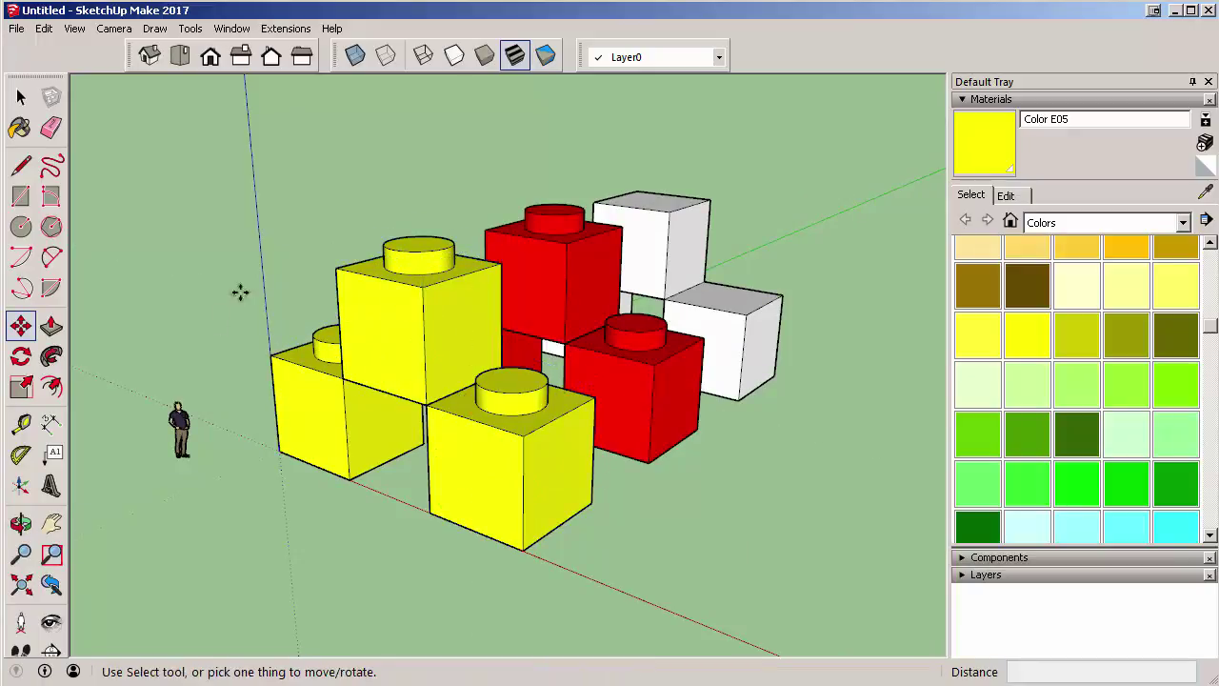
Paint the top brick's front and side light green Color F05, and its top and stud brown Color D07.
{"action": "left_click", "coordinate": [21, 97]}
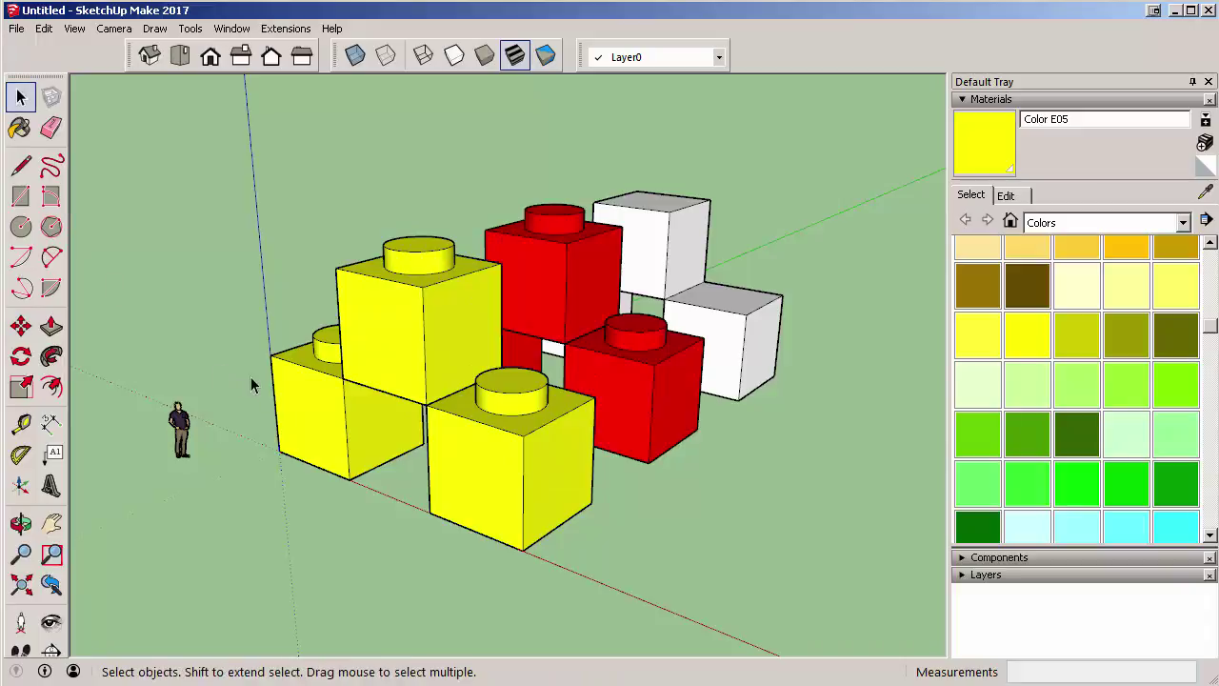
{"action": "double_click", "coordinate": [404, 315]}
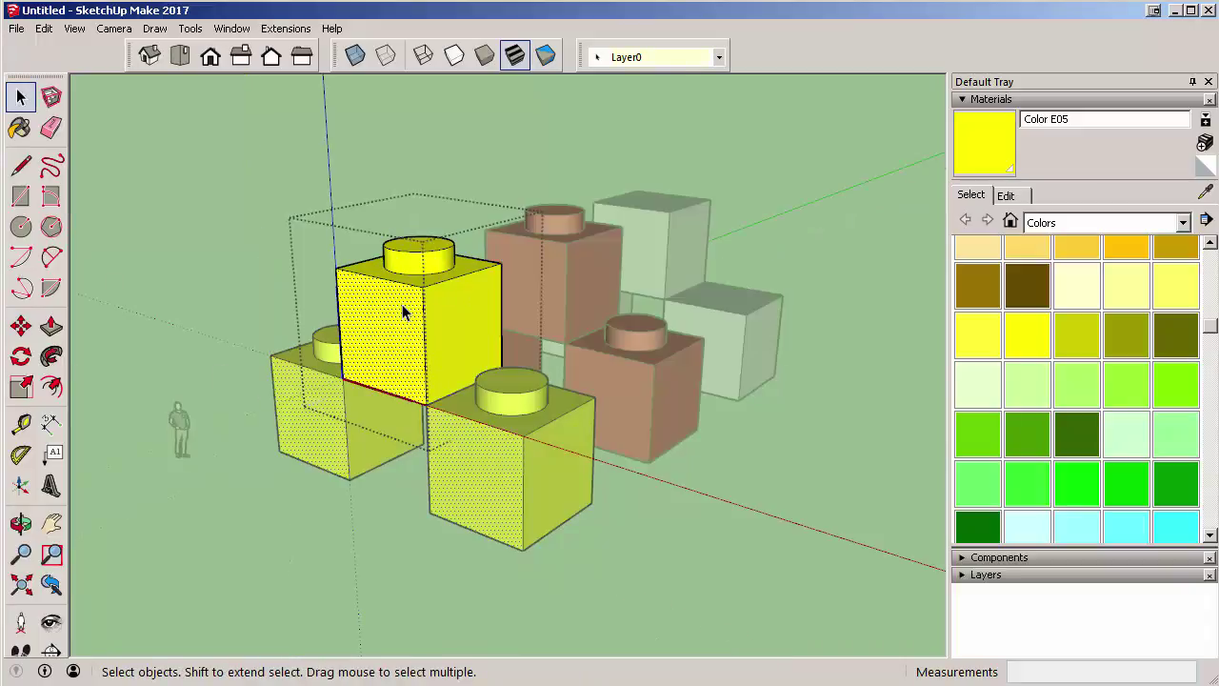
{"action": "left_click", "coordinate": [411, 269]}
{"action": "scroll", "coordinate": [384, 386], "scroll_direction": "up", "scroll_amount": 2}
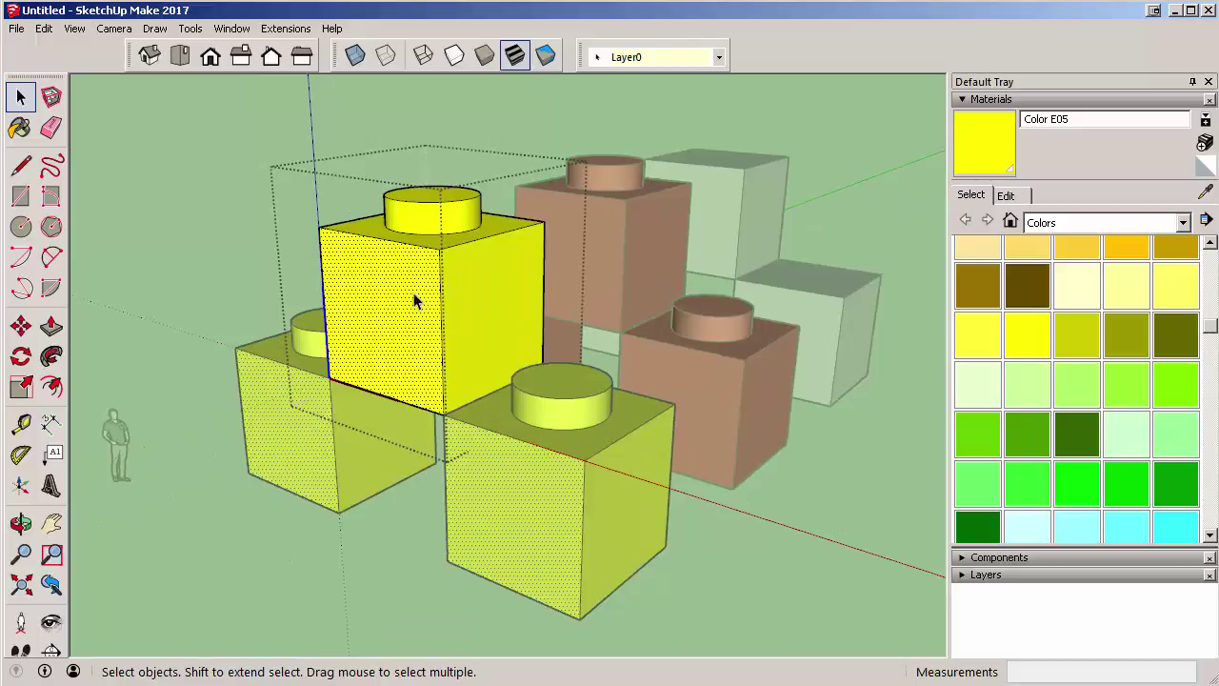
{"action": "scroll", "coordinate": [398, 451], "scroll_direction": "down", "scroll_amount": 3}
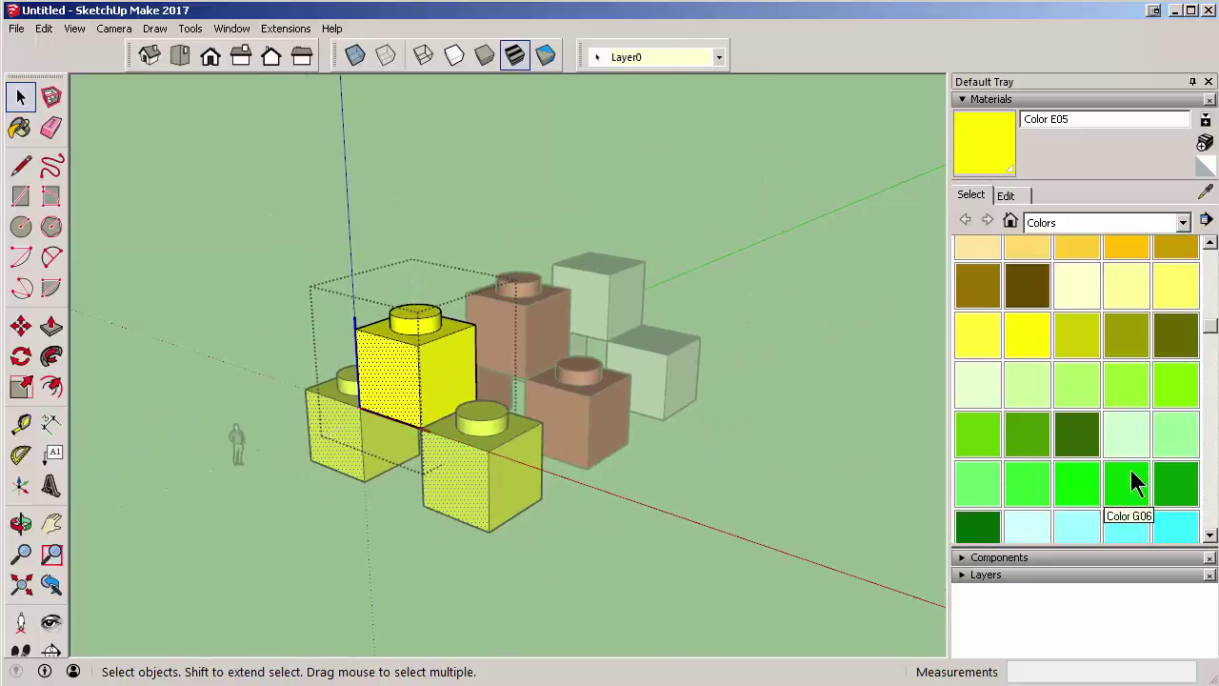
{"action": "left_click", "coordinate": [1177, 384]}
{"action": "left_click", "coordinate": [455, 457]}
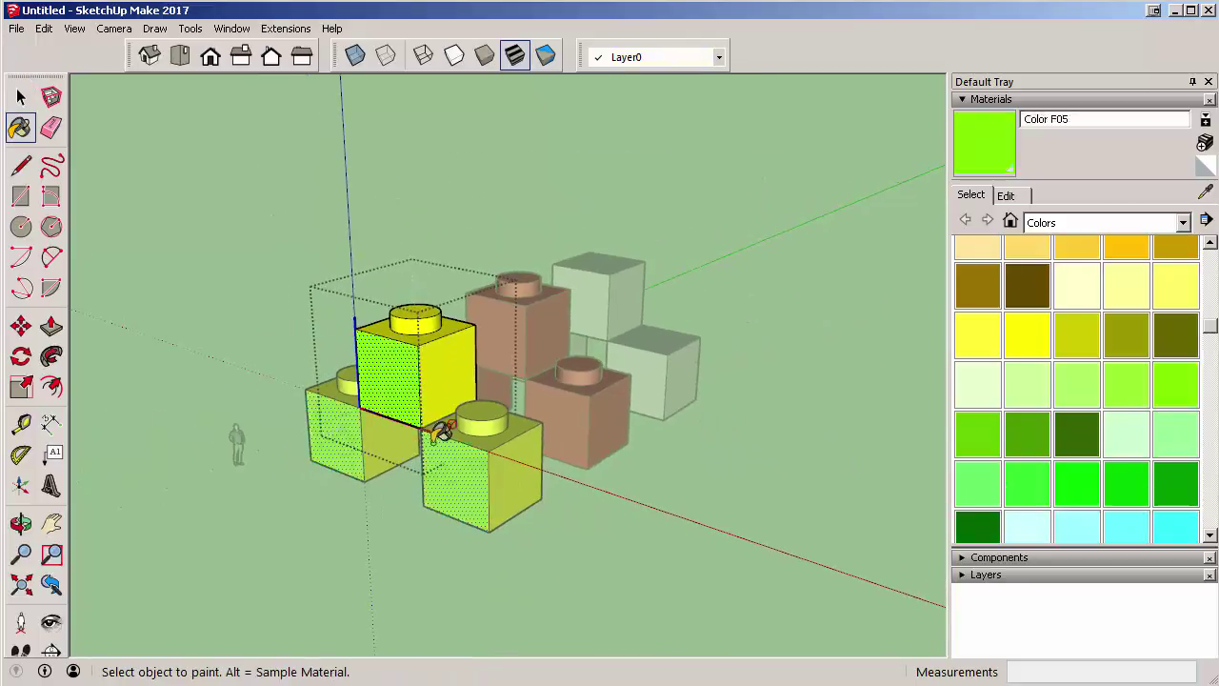
{"action": "mouse_move", "coordinate": [463, 453]}
{"action": "middle_mouse_down"}
{"action": "mouse_move", "coordinate": [381, 467]}
{"action": "mouse_move", "coordinate": [433, 369]}
{"action": "middle_mouse_up"}
{"action": "left_click", "coordinate": [433, 370]}
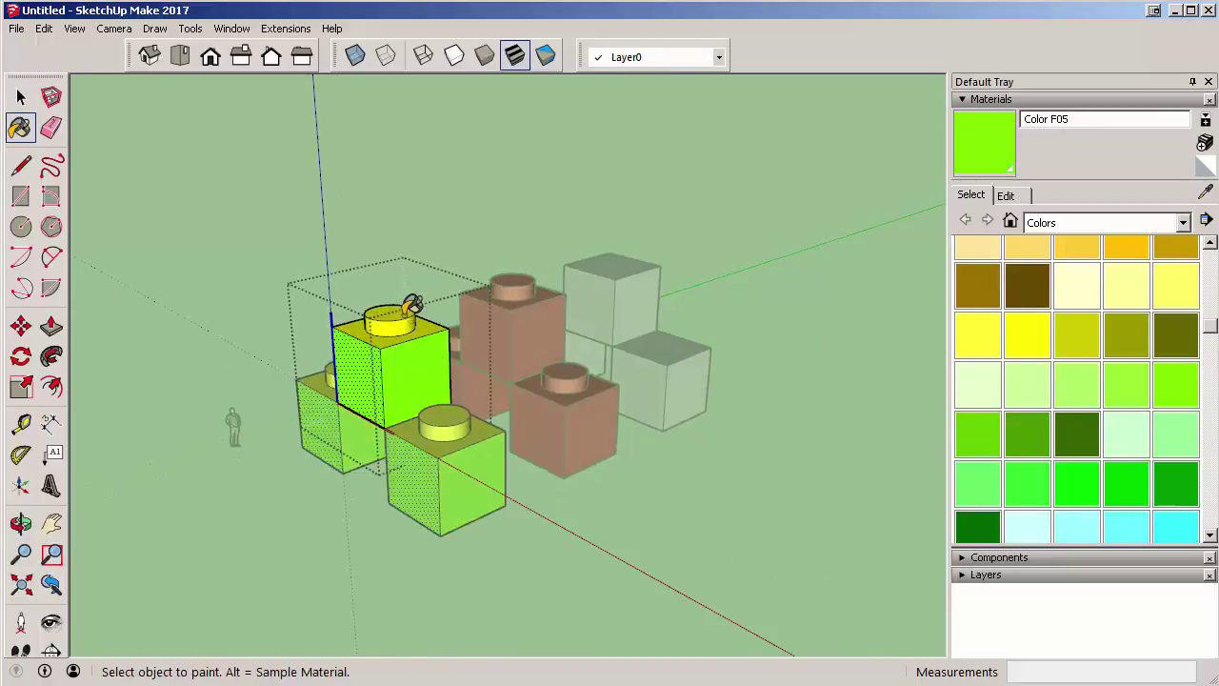
{"action": "left_click", "coordinate": [977, 288]}
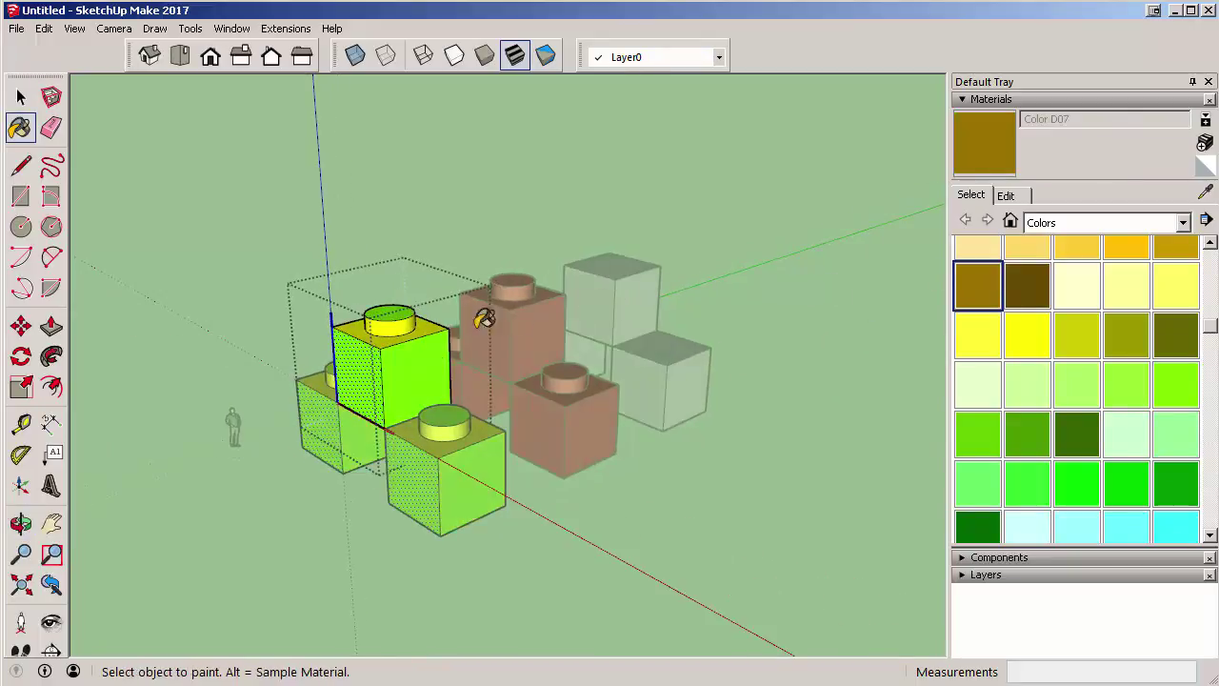
{"action": "left_click", "coordinate": [399, 321]}
{"action": "left_click", "coordinate": [398, 321]}
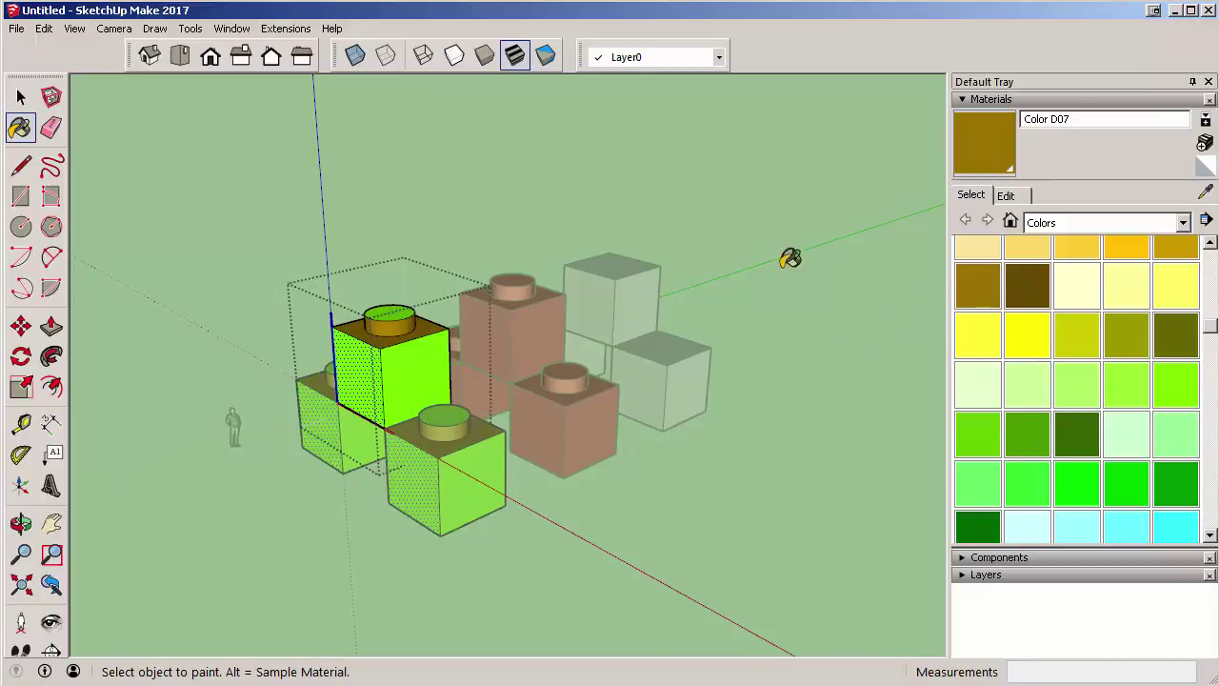
Orbit around the model and reopen the top green brick for editing.
{"action": "left_click", "coordinate": [21, 96]}
{"action": "left_click", "coordinate": [112, 212]}
{"action": "middle_click_drag", "start_coordinate": [111, 212], "coordinate": [256, 491]}
{"action": "key", "text": "o"}
{"action": "left_click_drag", "start_coordinate": [256, 491], "coordinate": [378, 417]}
{"action": "key", "text": "space"}
{"action": "scroll", "coordinate": [521, 392], "scroll_direction": "up", "scroll_amount": 3}
{"action": "scroll", "coordinate": [460, 288], "scroll_direction": "down", "scroll_amount": 2}
{"action": "scroll", "coordinate": [364, 309], "scroll_direction": "up", "scroll_amount": 2}
{"action": "left_click", "coordinate": [364, 307]}
{"action": "double_click", "coordinate": [363, 306]}
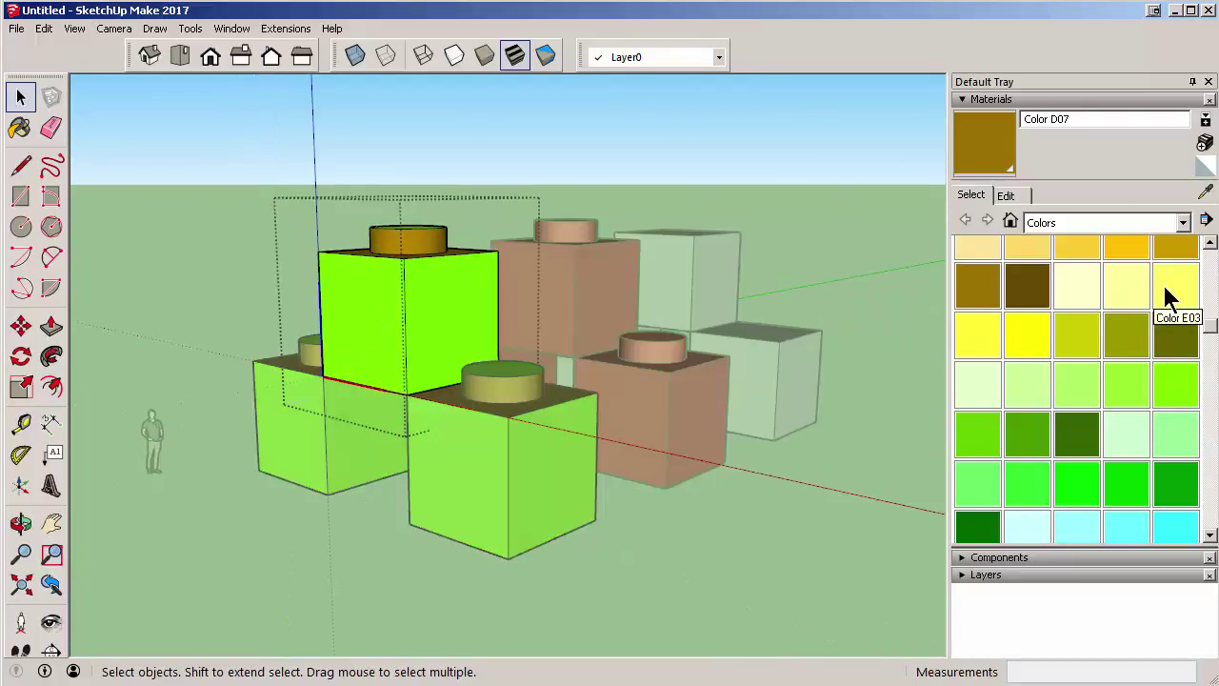
Paint the brick's right and left faces and stud top cyan with Color H04, then close it.
{"action": "left_click", "coordinate": [1155, 525]}
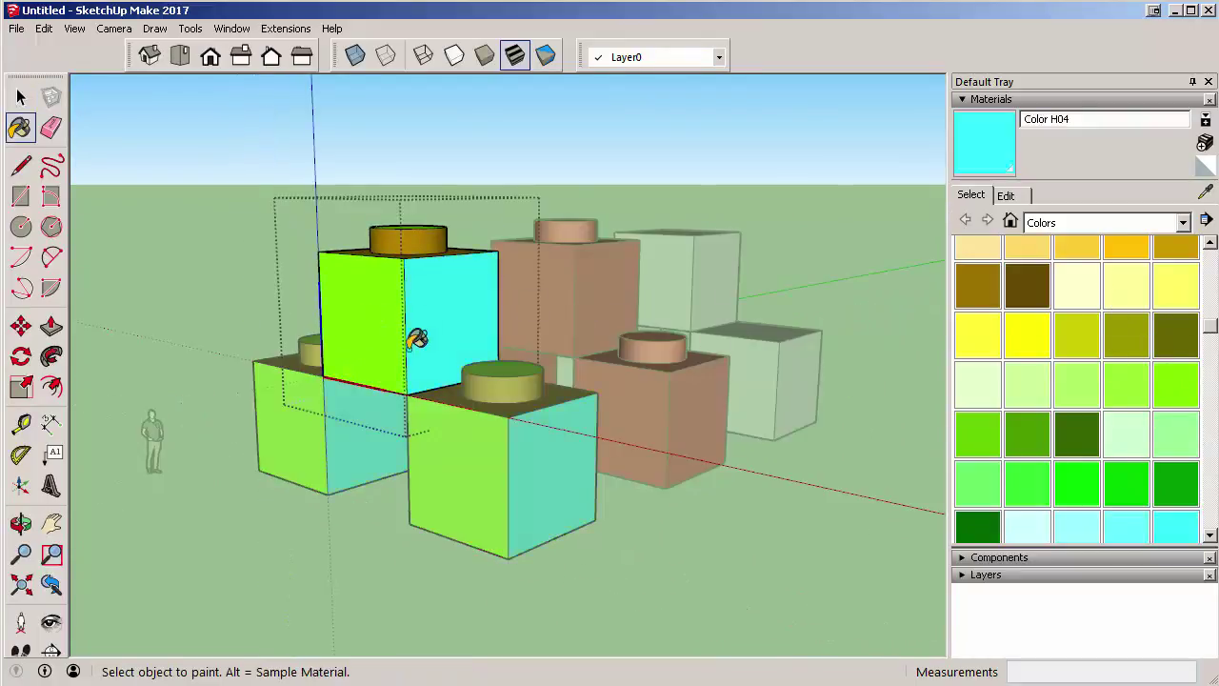
{"action": "left_click", "coordinate": [355, 300]}
{"action": "mouse_move", "coordinate": [357, 285]}
{"action": "middle_mouse_down"}
{"action": "mouse_move", "coordinate": [811, 542]}
{"action": "mouse_move", "coordinate": [702, 428]}
{"action": "middle_mouse_up"}
{"action": "left_click", "coordinate": [636, 375]}
{"action": "left_click", "coordinate": [714, 339]}
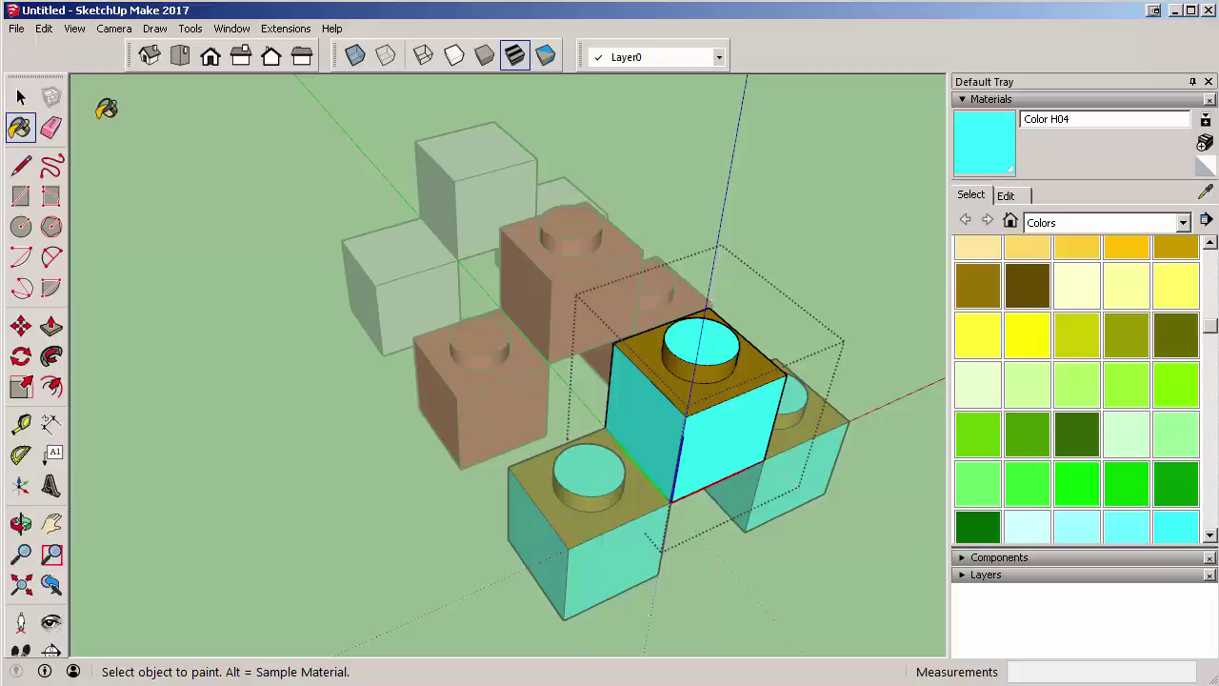
{"action": "left_click", "coordinate": [21, 96]}
{"action": "left_click", "coordinate": [578, 351]}
{"action": "scroll", "coordinate": [707, 440], "scroll_direction": "down", "scroll_amount": 4}
{"action": "mouse_move", "coordinate": [707, 440]}
{"action": "middle_mouse_down"}
{"action": "mouse_move", "coordinate": [336, 258]}
{"action": "mouse_move", "coordinate": [261, 277]}
{"action": "middle_mouse_up"}
Reopen the brick and paint its front face yellow with Color E04.
{"action": "left_click", "coordinate": [978, 336]}
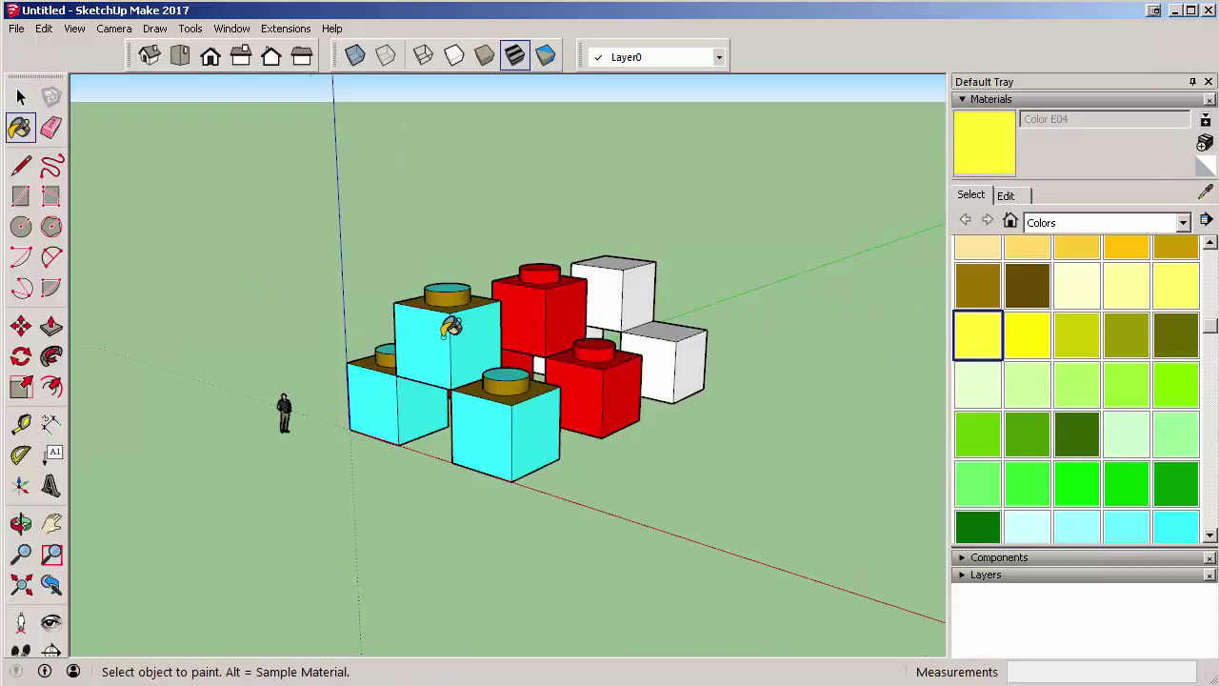
{"action": "scroll", "coordinate": [450, 322], "scroll_direction": "up", "scroll_amount": 3}
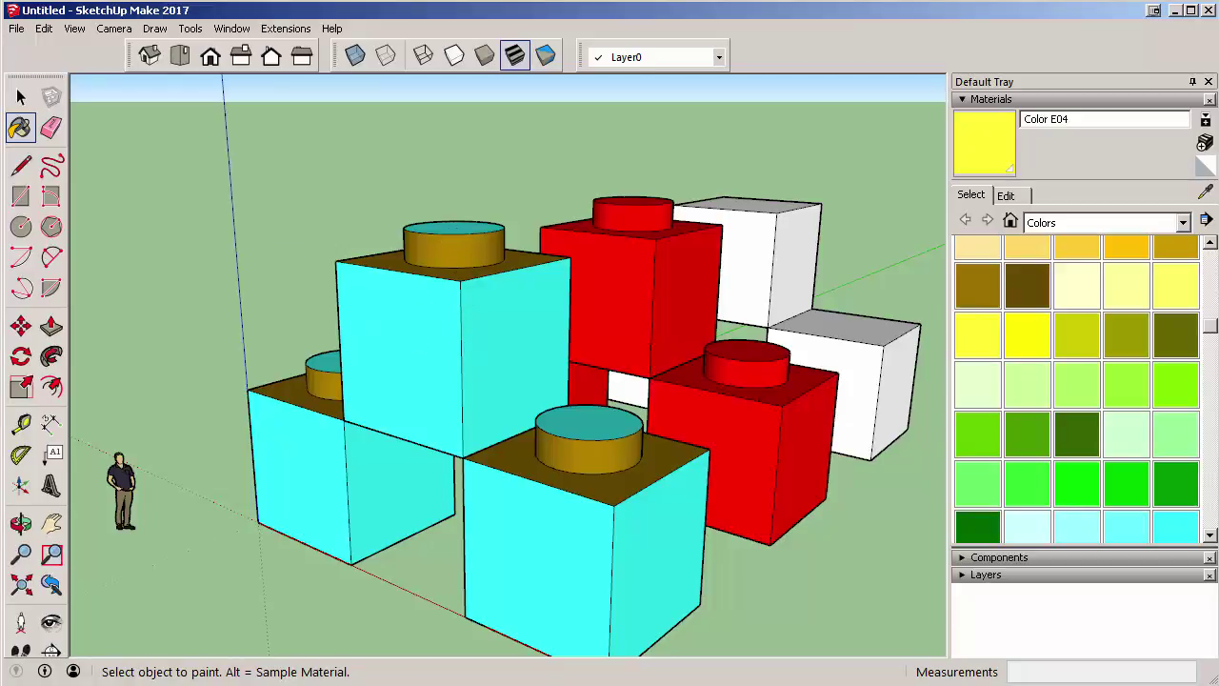
{"action": "left_click", "coordinate": [21, 96]}
{"action": "double_click", "coordinate": [404, 289]}
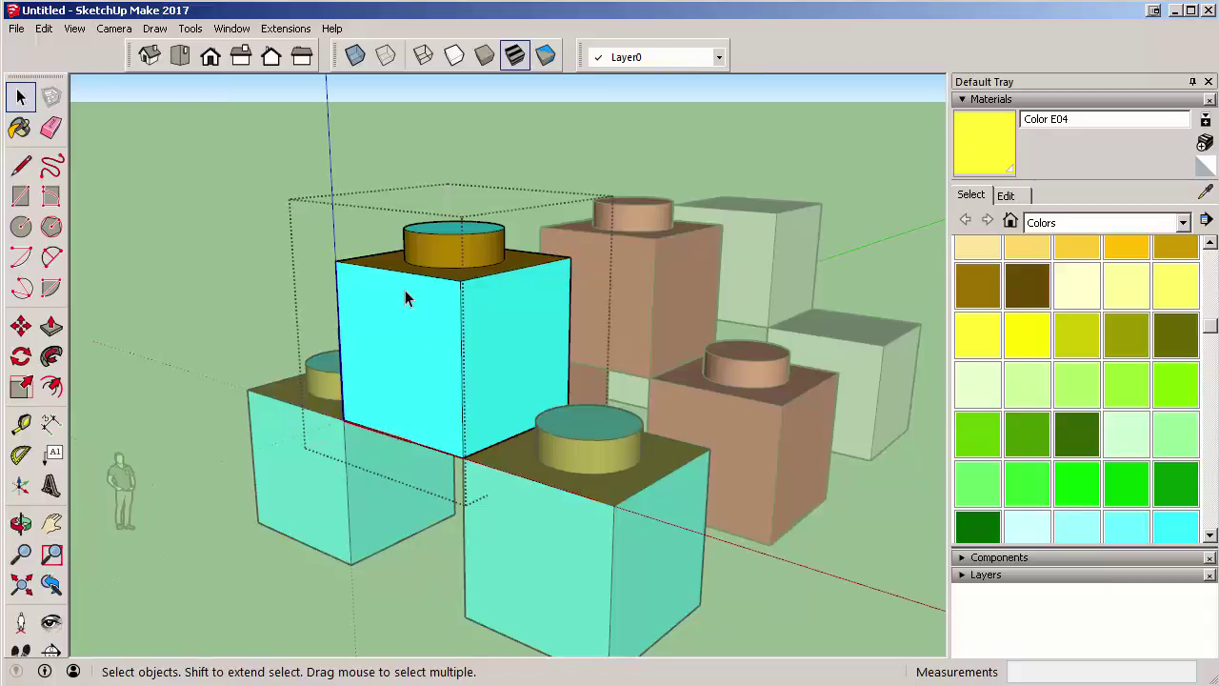
{"action": "middle_click_drag", "start_coordinate": [353, 308], "coordinate": [394, 264]}
{"action": "left_click", "coordinate": [977, 332]}
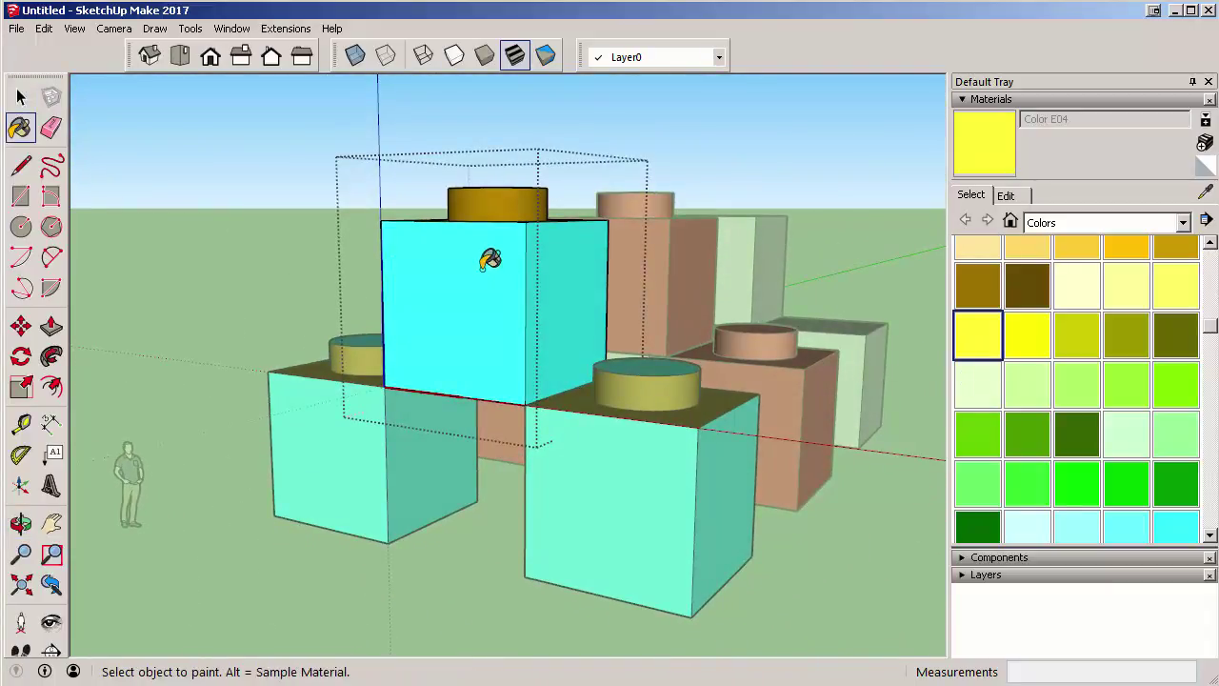
{"action": "left_click", "coordinate": [486, 262]}
{"action": "scroll", "coordinate": [441, 207], "scroll_direction": "down", "scroll_amount": 1}
Close the brick group, orbit around, and select the red bricks, ending on the top one.
{"action": "left_click", "coordinate": [21, 97]}
{"action": "left_click", "coordinate": [138, 143]}
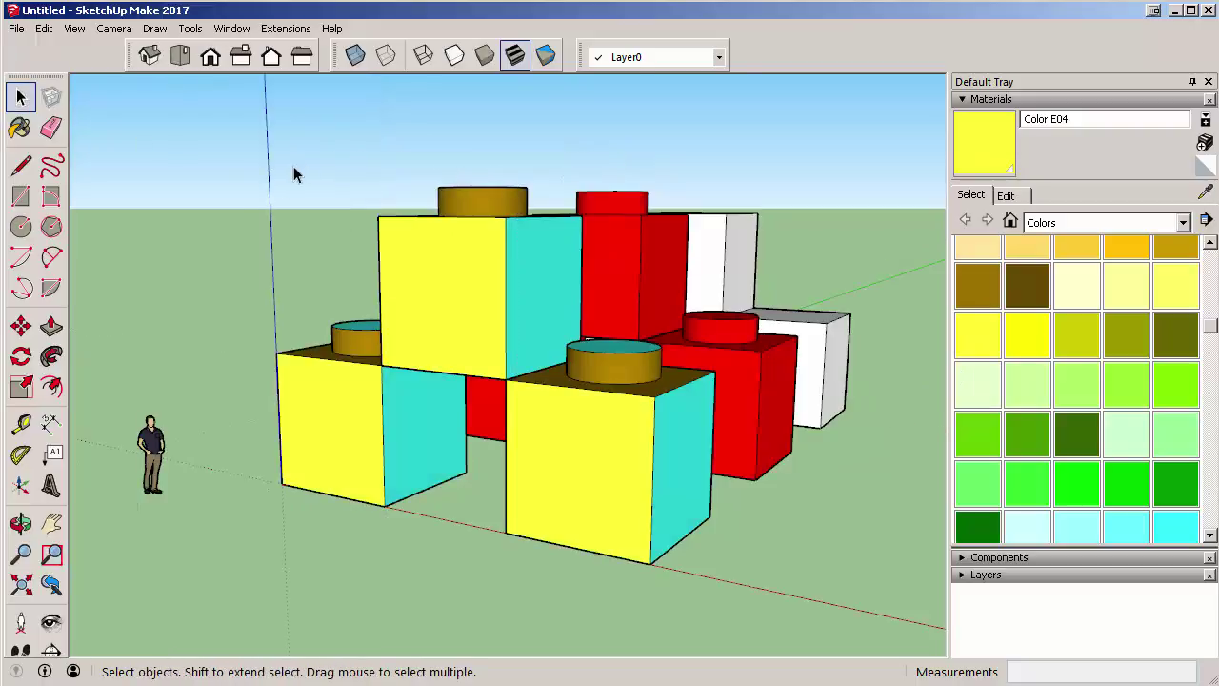
{"action": "middle_click_drag", "start_coordinate": [282, 177], "coordinate": [177, 235]}
{"action": "scroll", "coordinate": [544, 195], "scroll_direction": "down", "scroll_amount": 2}
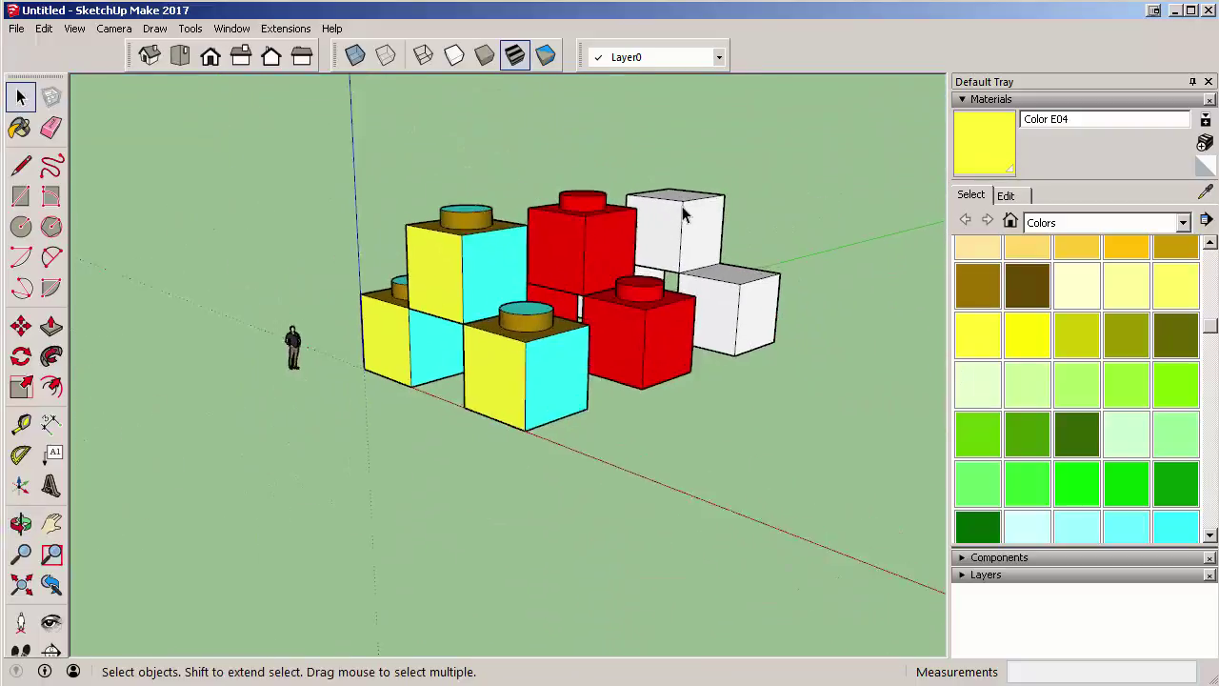
{"action": "scroll", "coordinate": [680, 209], "scroll_direction": "up", "scroll_amount": 3}
{"action": "scroll", "coordinate": [654, 204], "scroll_direction": "down", "scroll_amount": 3}
{"action": "scroll", "coordinate": [675, 248], "scroll_direction": "up", "scroll_amount": 3}
{"action": "scroll", "coordinate": [682, 243], "scroll_direction": "up", "scroll_amount": 1}
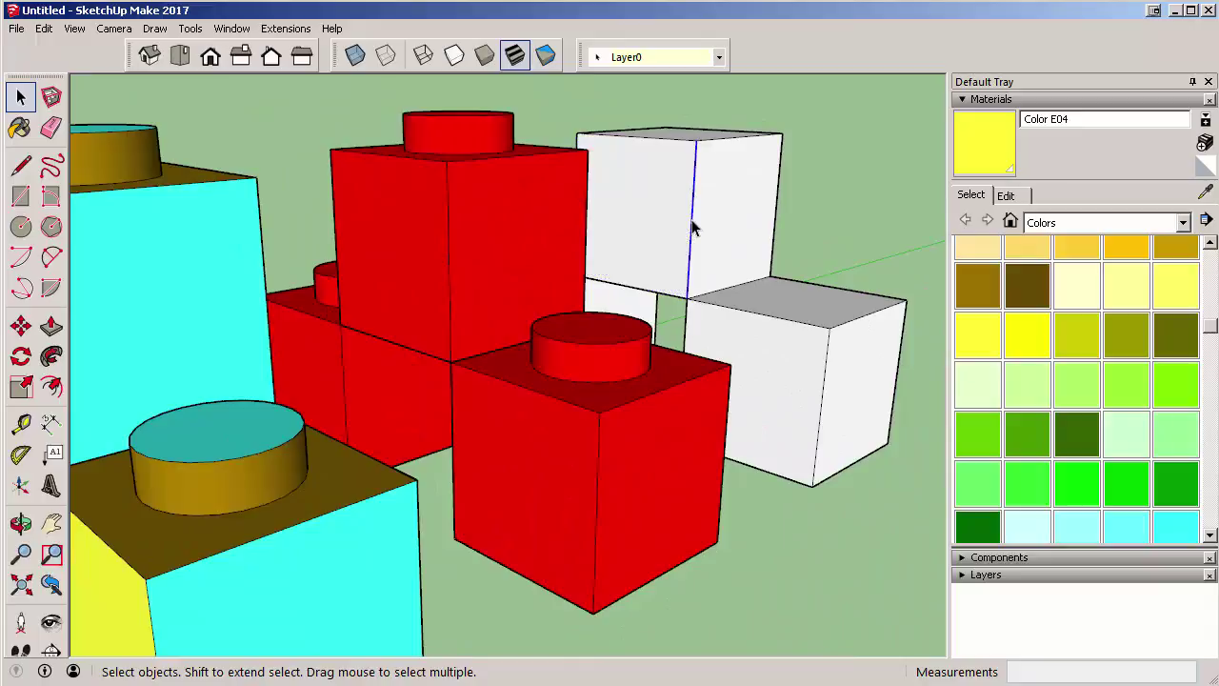
{"action": "scroll", "coordinate": [738, 191], "scroll_direction": "down", "scroll_amount": 3}
{"action": "left_click", "coordinate": [581, 238]}
{"action": "scroll", "coordinate": [581, 239], "scroll_direction": "up", "scroll_amount": 2}
{"action": "scroll", "coordinate": [581, 238], "scroll_direction": "up", "scroll_amount": 1}
{"action": "left_click", "coordinate": [618, 327]}
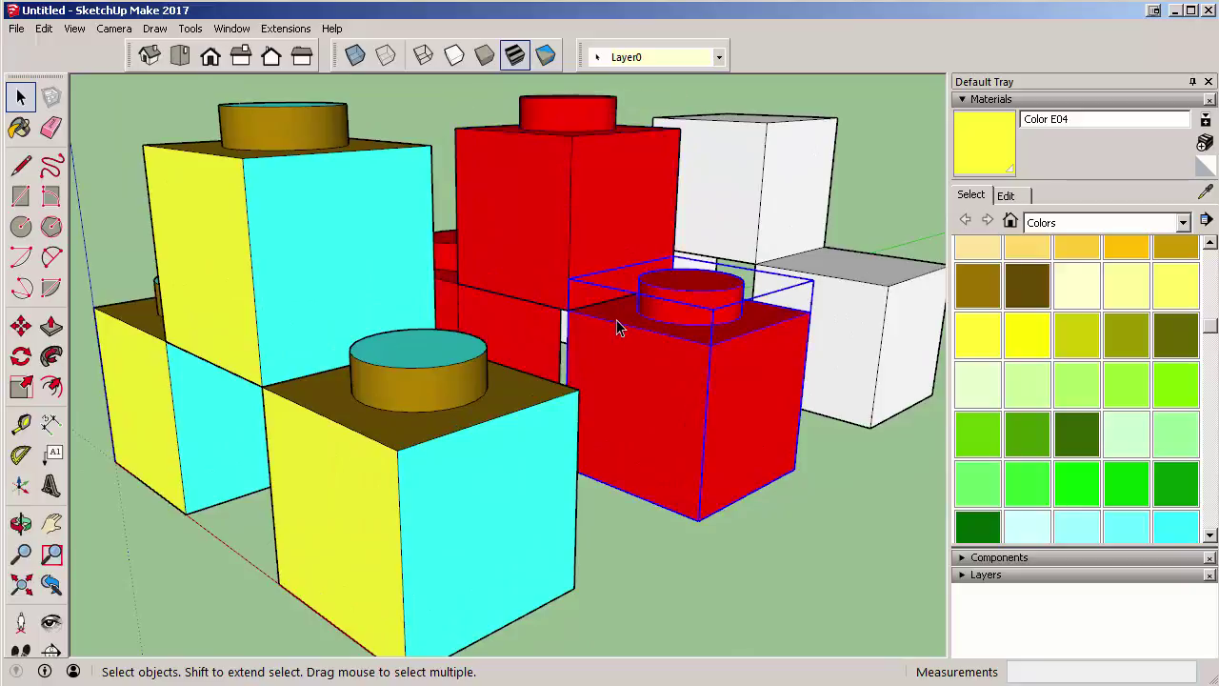
{"action": "left_click", "coordinate": [529, 203]}
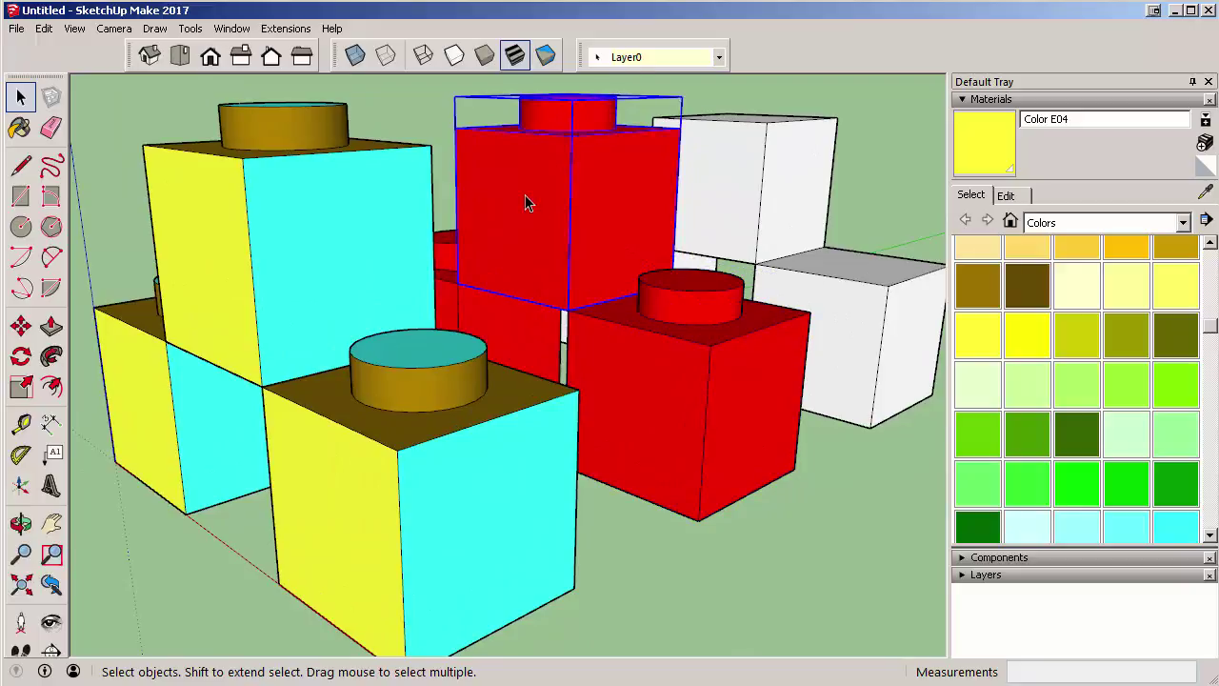
Open the top red brick, try yellow paint on its front face, undo it and close.
{"action": "double_click", "coordinate": [528, 203]}
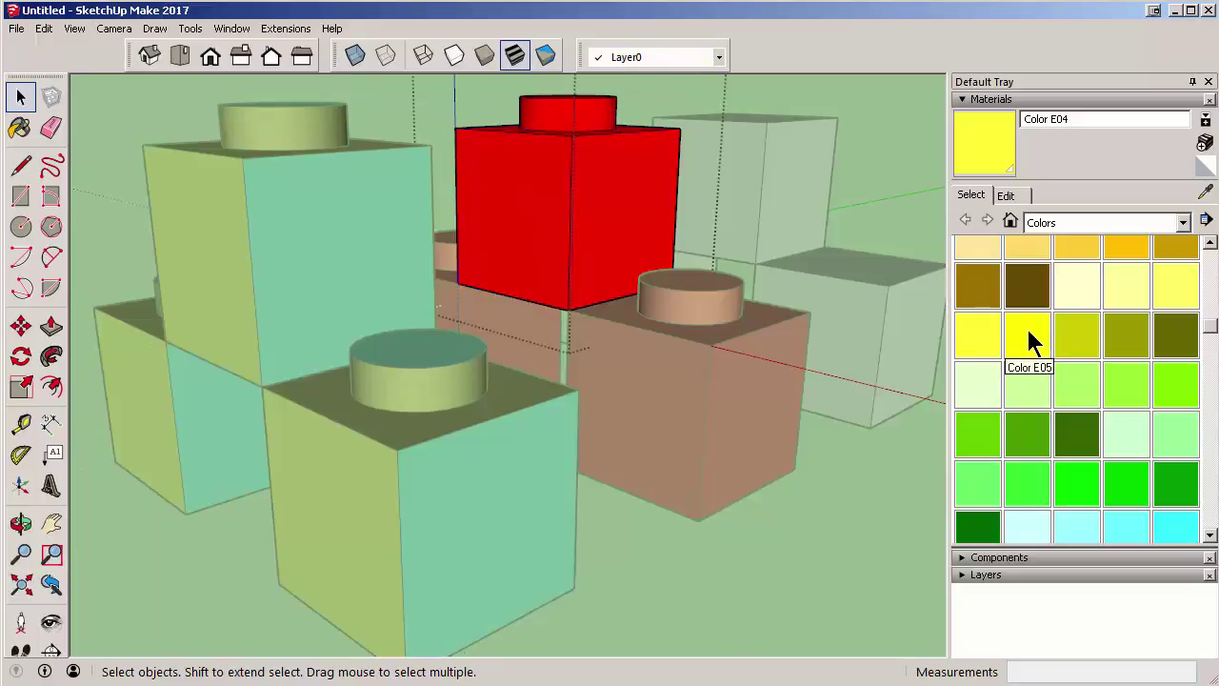
{"action": "left_click", "coordinate": [1028, 335]}
{"action": "left_click", "coordinate": [534, 166]}
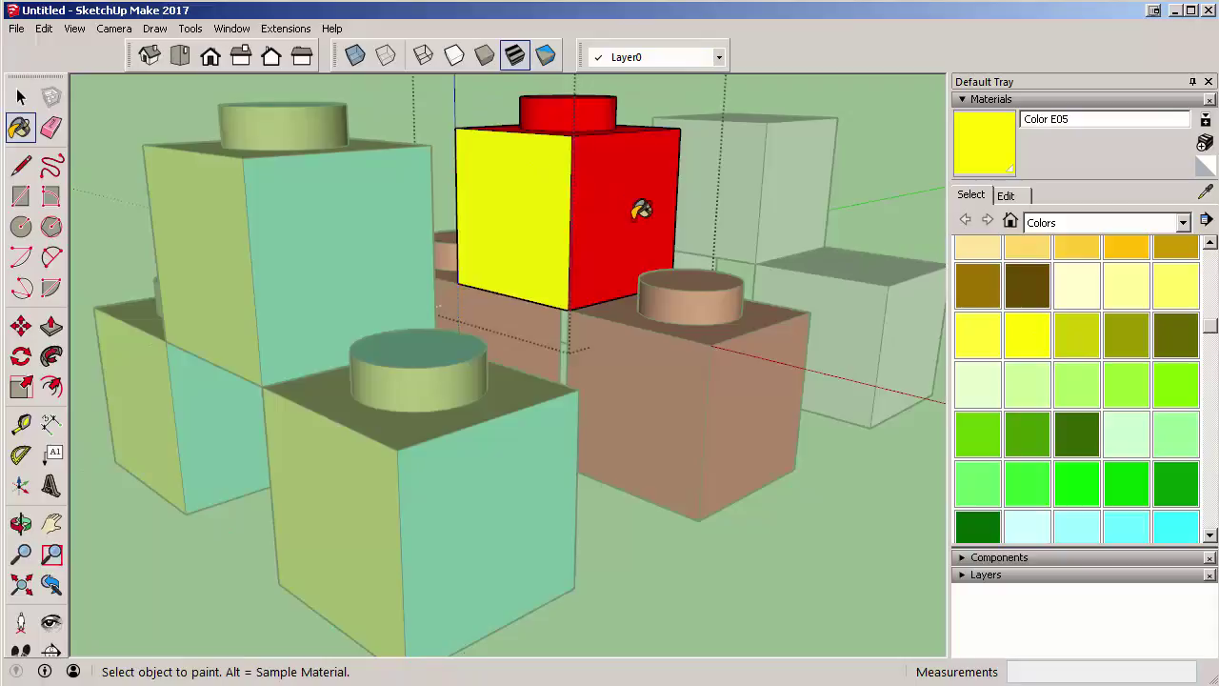
{"action": "key", "text": "ctrl+z"}
{"action": "key", "text": "space"}
{"action": "left_click", "coordinate": [769, 546]}
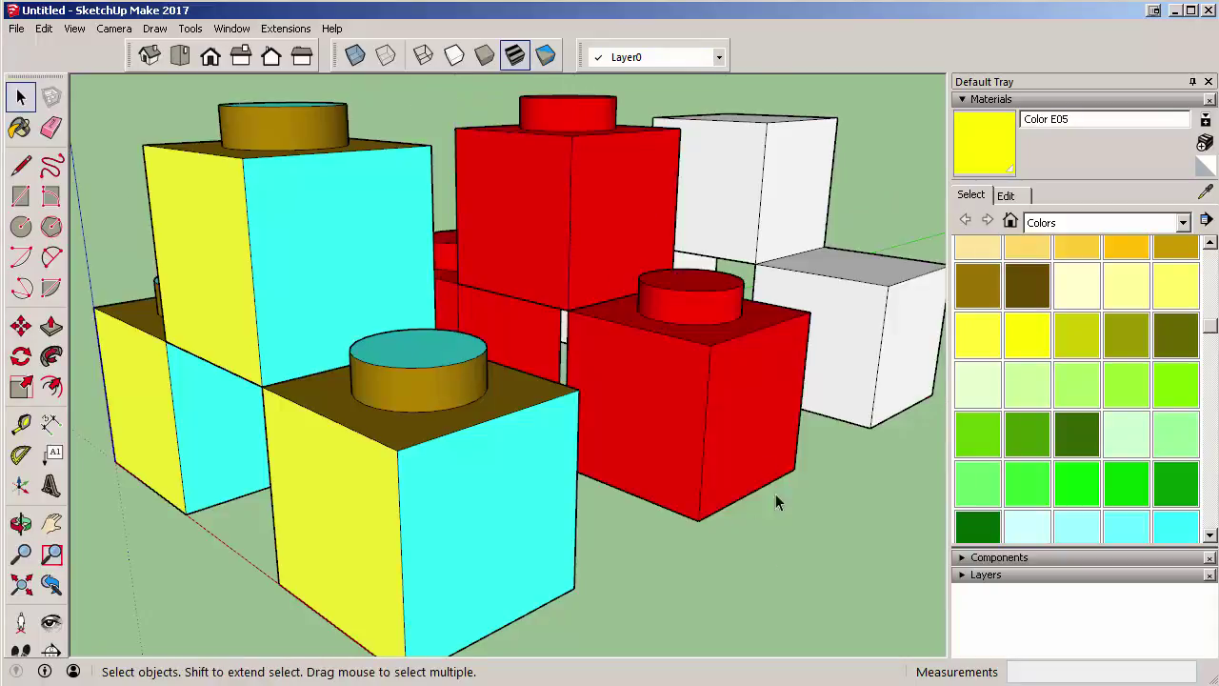
{"action": "scroll", "coordinate": [753, 453], "scroll_direction": "down", "scroll_amount": 4}
{"action": "middle_click_drag", "start_coordinate": [721, 454], "coordinate": [542, 348]}
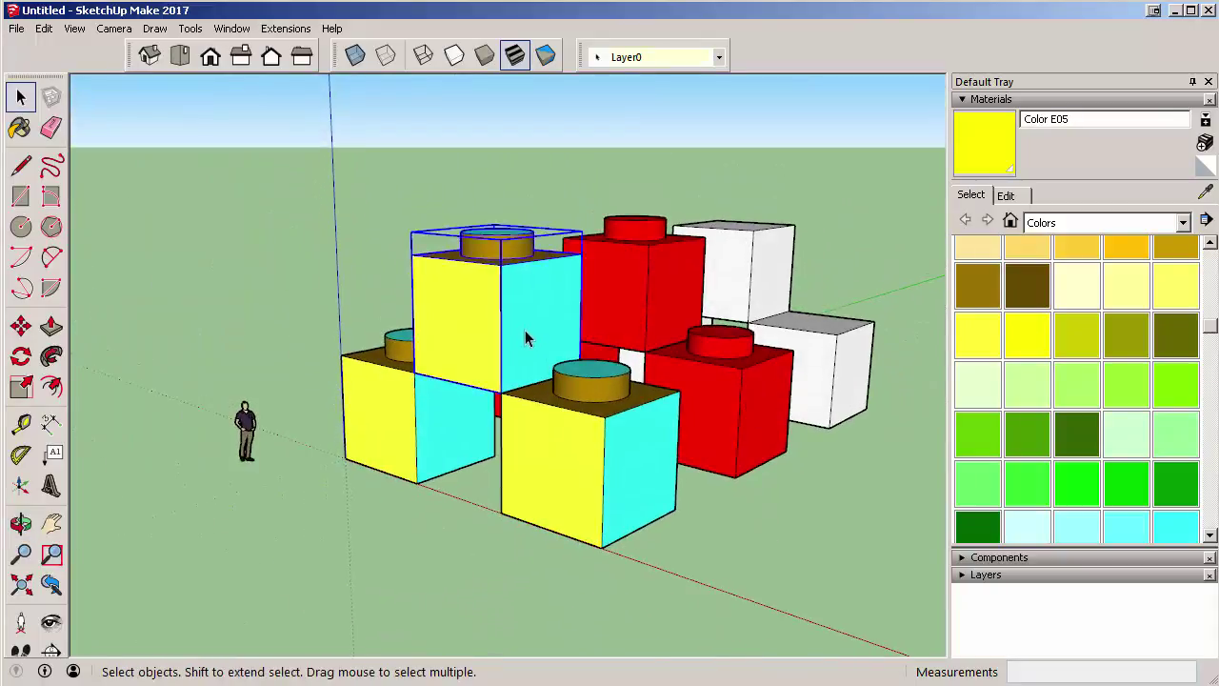
Open the yellow-and-cyan group and paint its yellow and cyan faces lime green Color F05.
{"action": "double_click", "coordinate": [534, 322]}
{"action": "triple_click", "coordinate": [534, 322]}
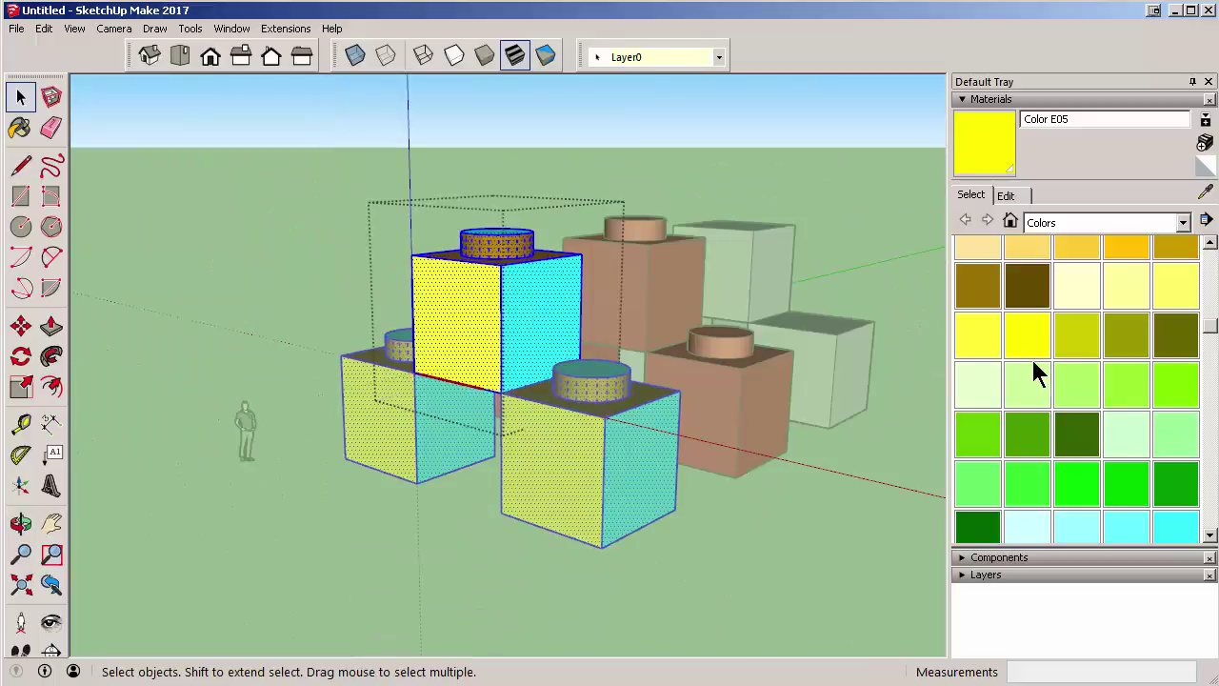
{"action": "left_click", "coordinate": [476, 288]}
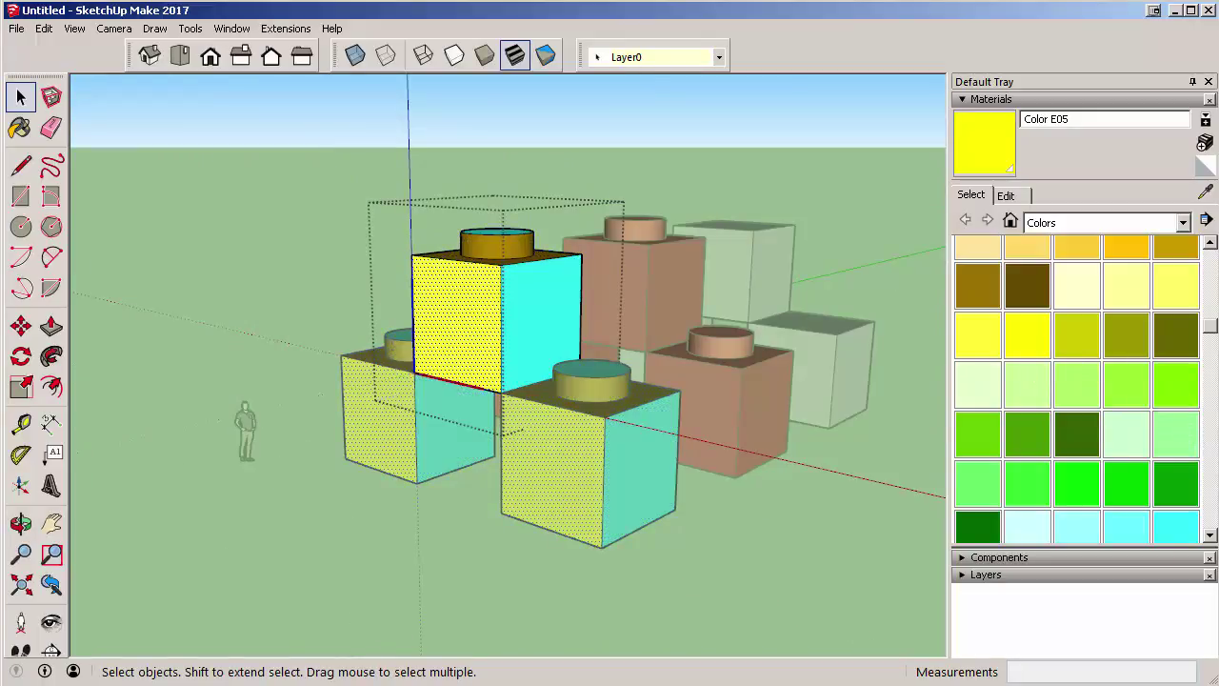
{"action": "left_click", "coordinate": [1175, 383]}
{"action": "left_click", "coordinate": [455, 303]}
{"action": "left_click", "coordinate": [503, 299], "text": "shift"}
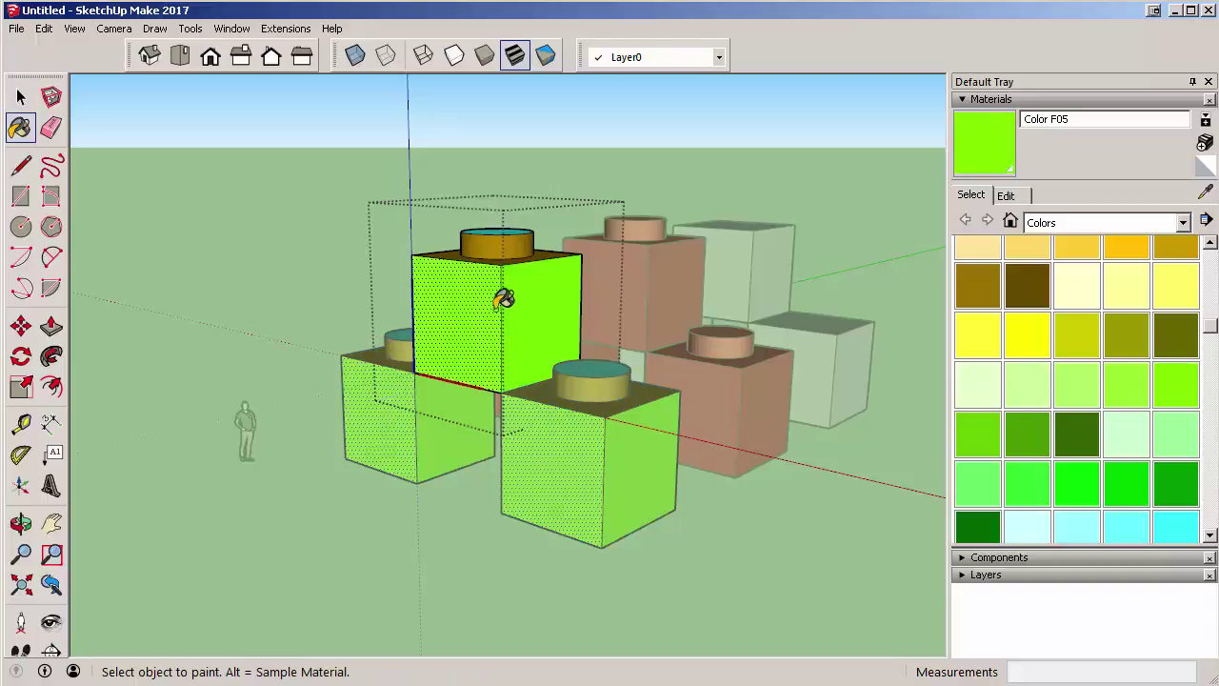
Reselect all the group's geometry, paint the studs green too, and close the group.
{"action": "key", "text": "space"}
{"action": "triple_click", "coordinate": [482, 280]}
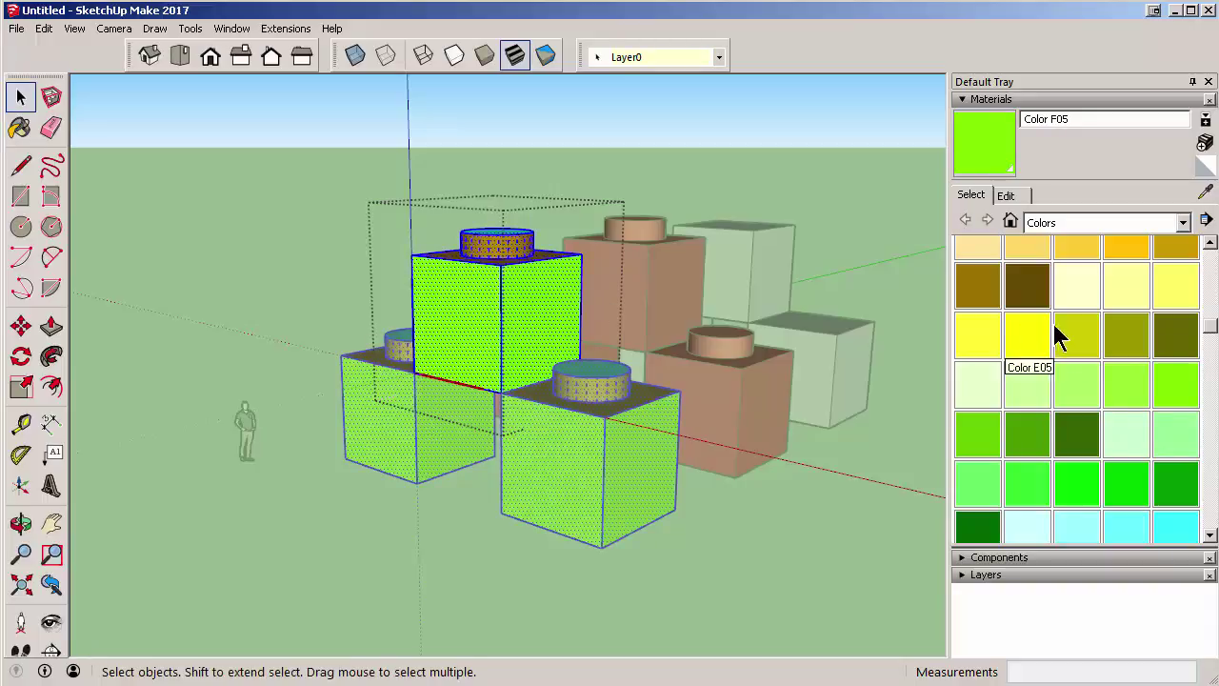
{"action": "left_click", "coordinate": [1172, 391]}
{"action": "left_click", "coordinate": [493, 305]}
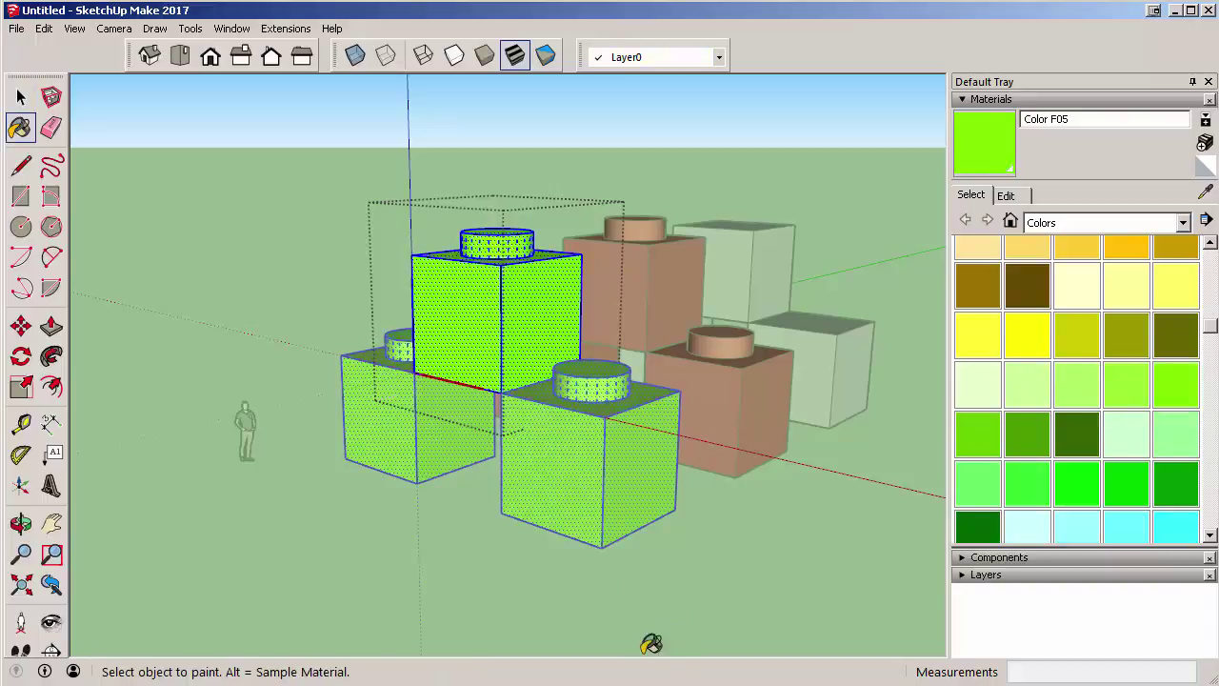
{"action": "key", "text": "space"}
{"action": "left_click", "coordinate": [773, 509]}
Select the three green bricks and move them to the right of the red bricks.
{"action": "middle_click_drag", "start_coordinate": [772, 510], "coordinate": [685, 528]}
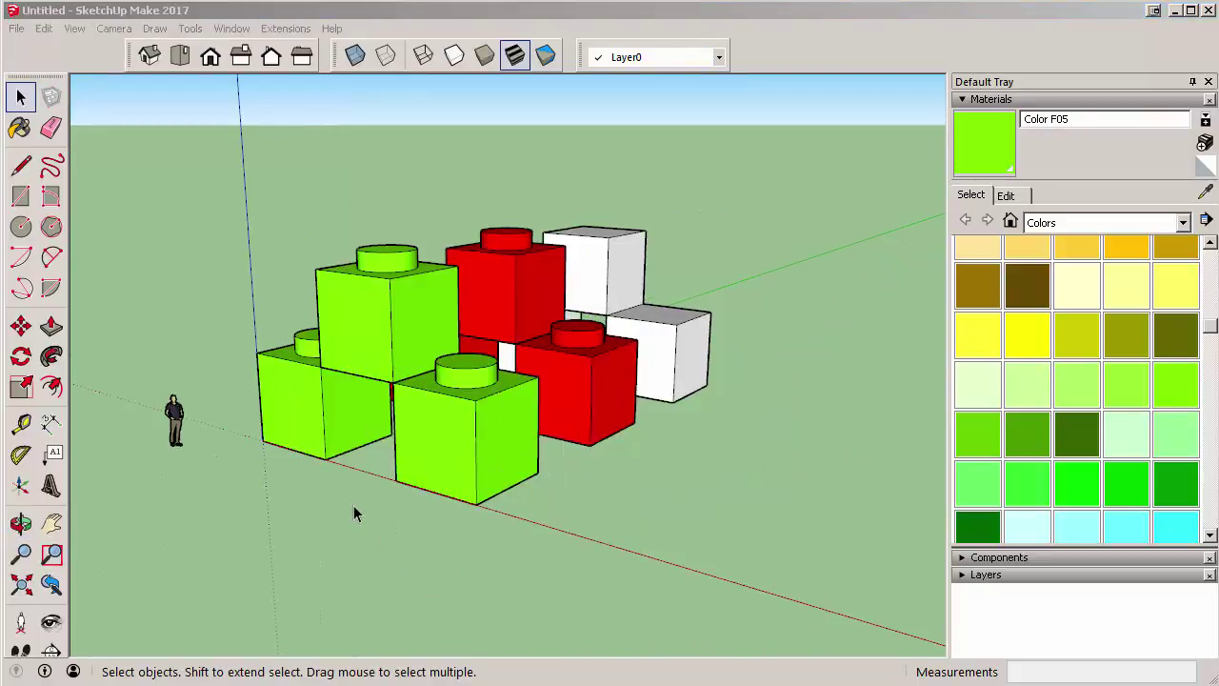
{"action": "middle_click_drag", "start_coordinate": [353, 514], "coordinate": [381, 485]}
{"action": "left_click", "coordinate": [462, 446]}
{"action": "middle_click_drag", "start_coordinate": [463, 448], "coordinate": [653, 518]}
{"action": "scroll", "coordinate": [410, 476], "scroll_direction": "up", "scroll_amount": 2}
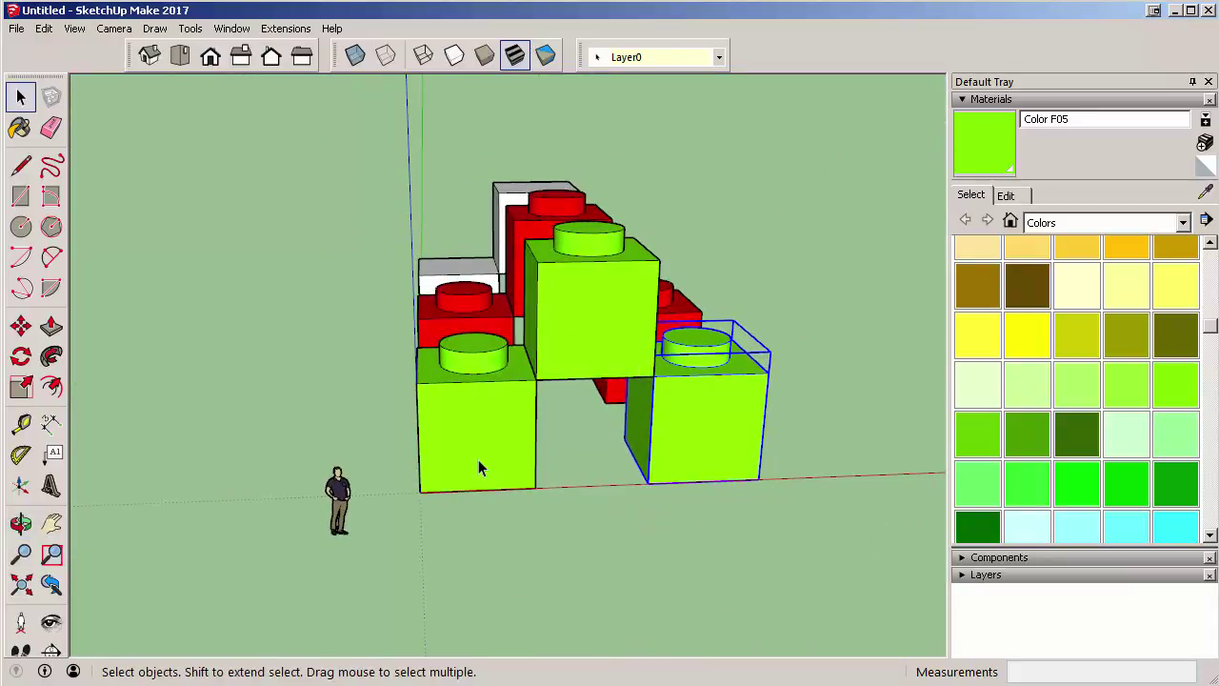
{"action": "left_click", "coordinate": [482, 463], "text": "shift"}
{"action": "left_click", "coordinate": [599, 346], "text": "shift"}
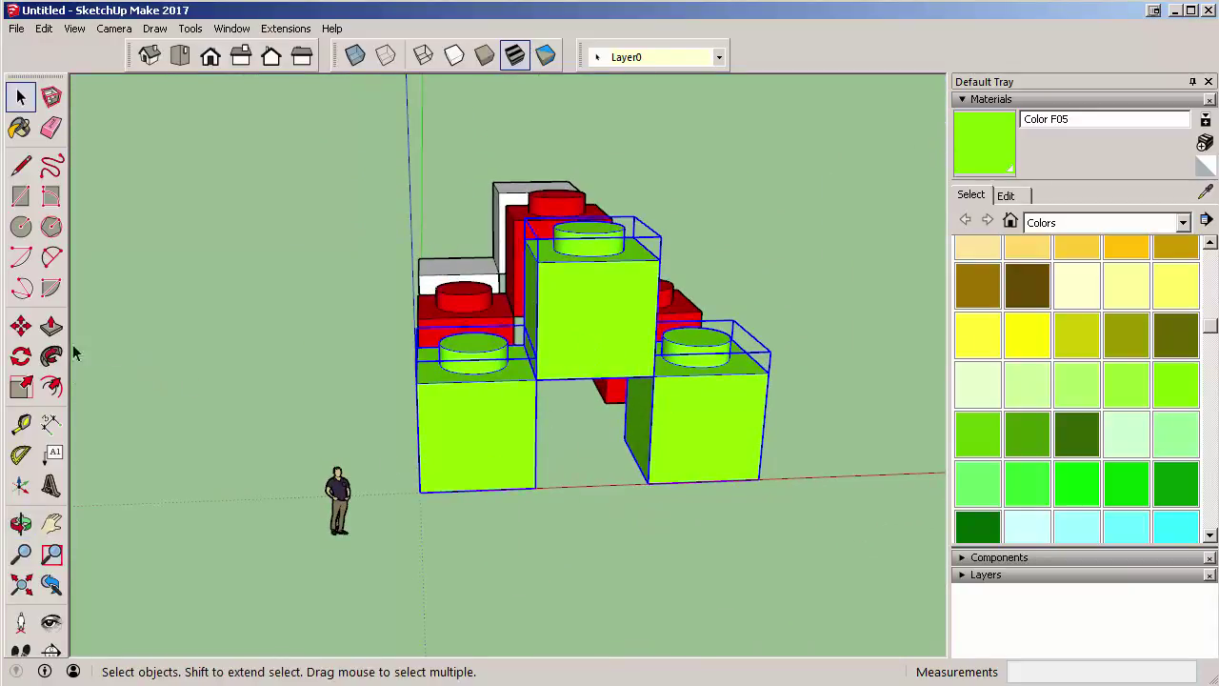
{"action": "left_click", "coordinate": [21, 326]}
{"action": "scroll", "coordinate": [419, 489], "scroll_direction": "down", "scroll_amount": 3}
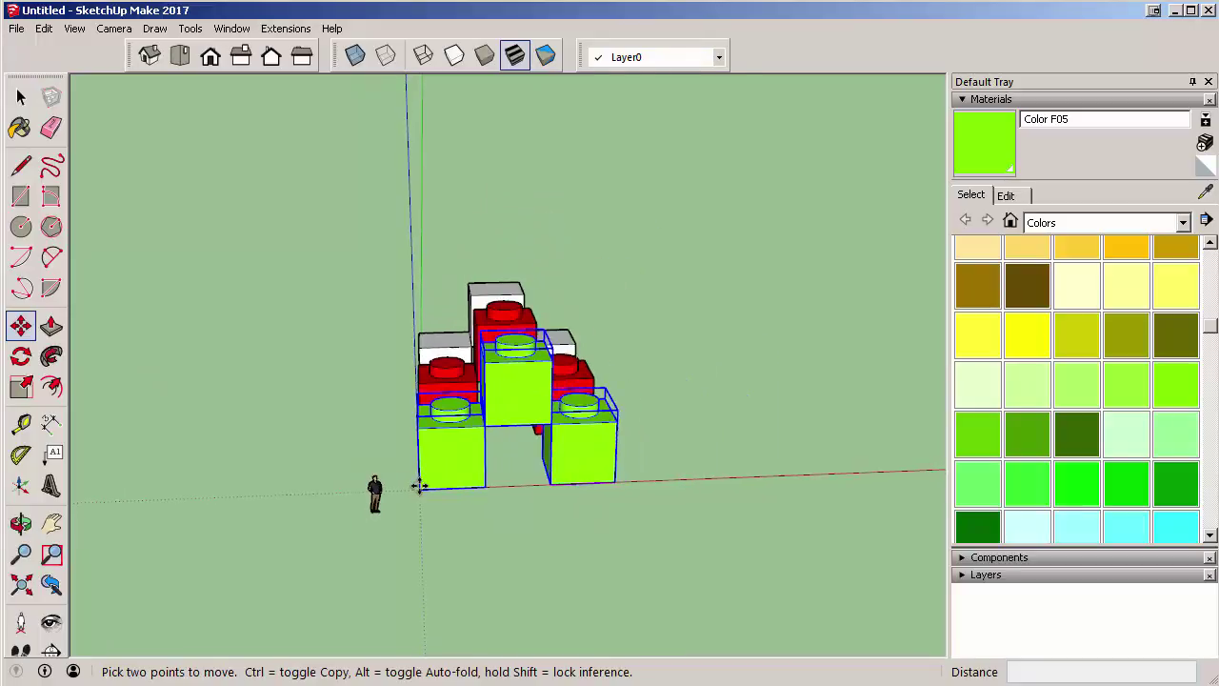
{"action": "left_click", "coordinate": [416, 490]}
{"action": "left_click", "coordinate": [657, 476]}
{"action": "scroll", "coordinate": [531, 470], "scroll_direction": "down", "scroll_amount": 3}
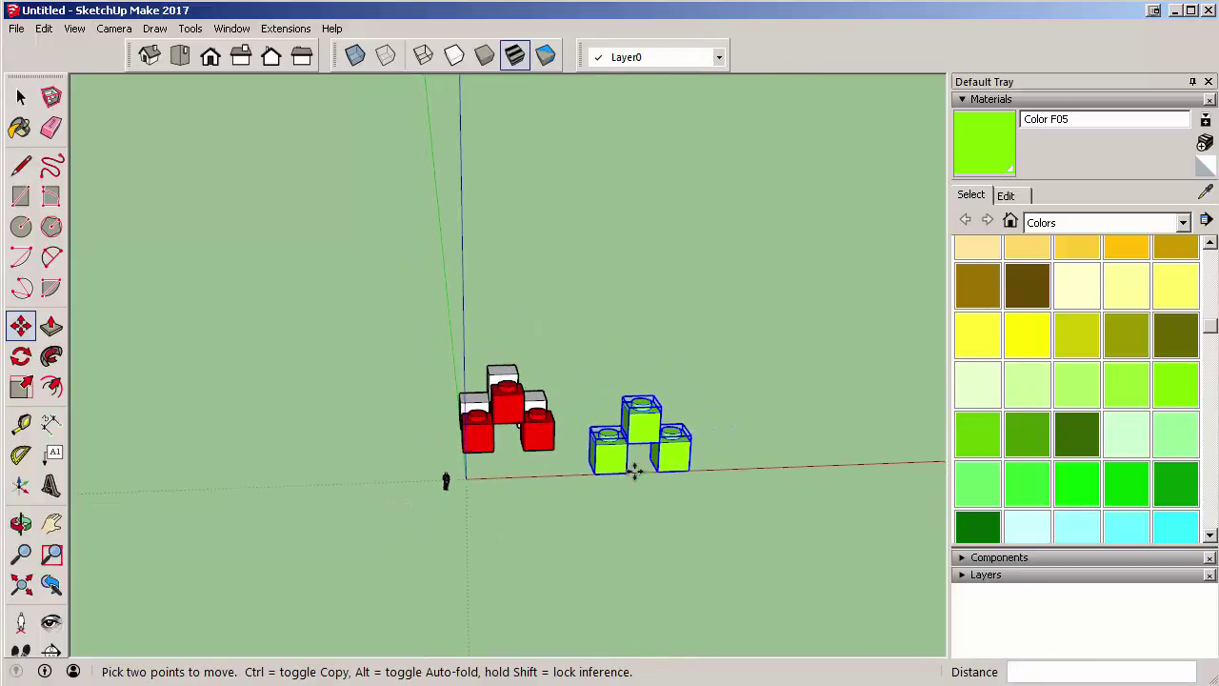
{"action": "middle_click_drag", "start_coordinate": [626, 463], "coordinate": [539, 465]}
Undo that move and place a copy of the green bricks along the red axis instead.
{"action": "key", "text": "ctrl+z"}
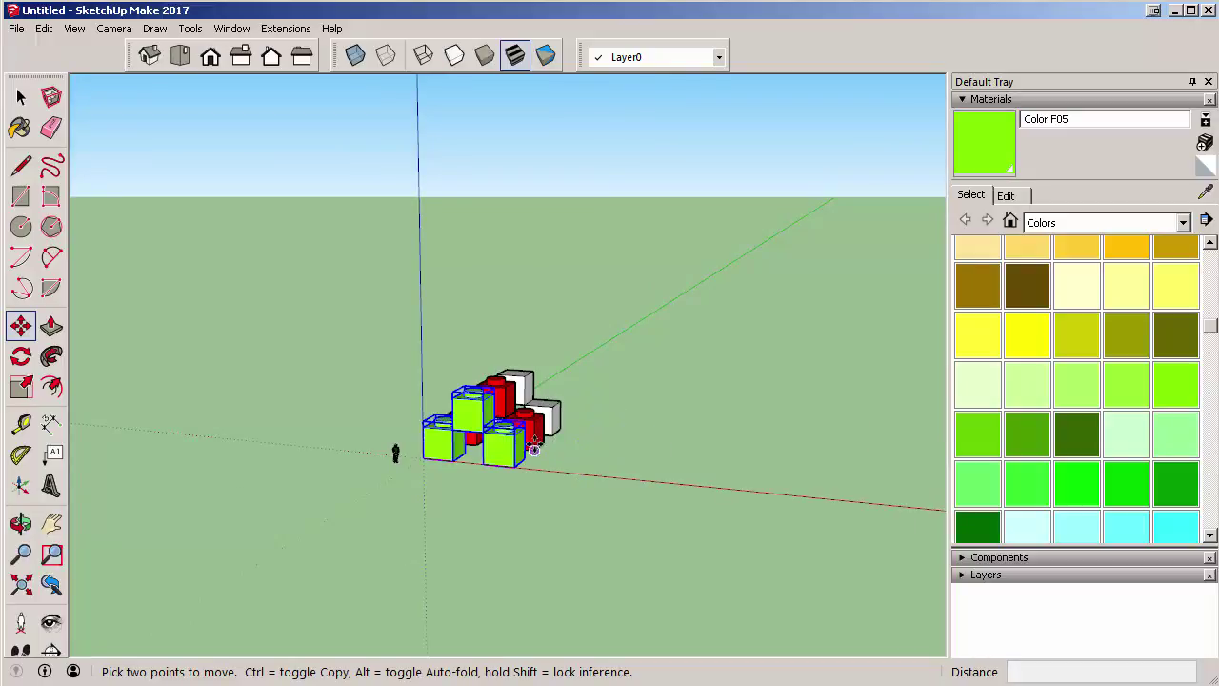
{"action": "scroll", "coordinate": [473, 464], "scroll_direction": "up", "scroll_amount": 5}
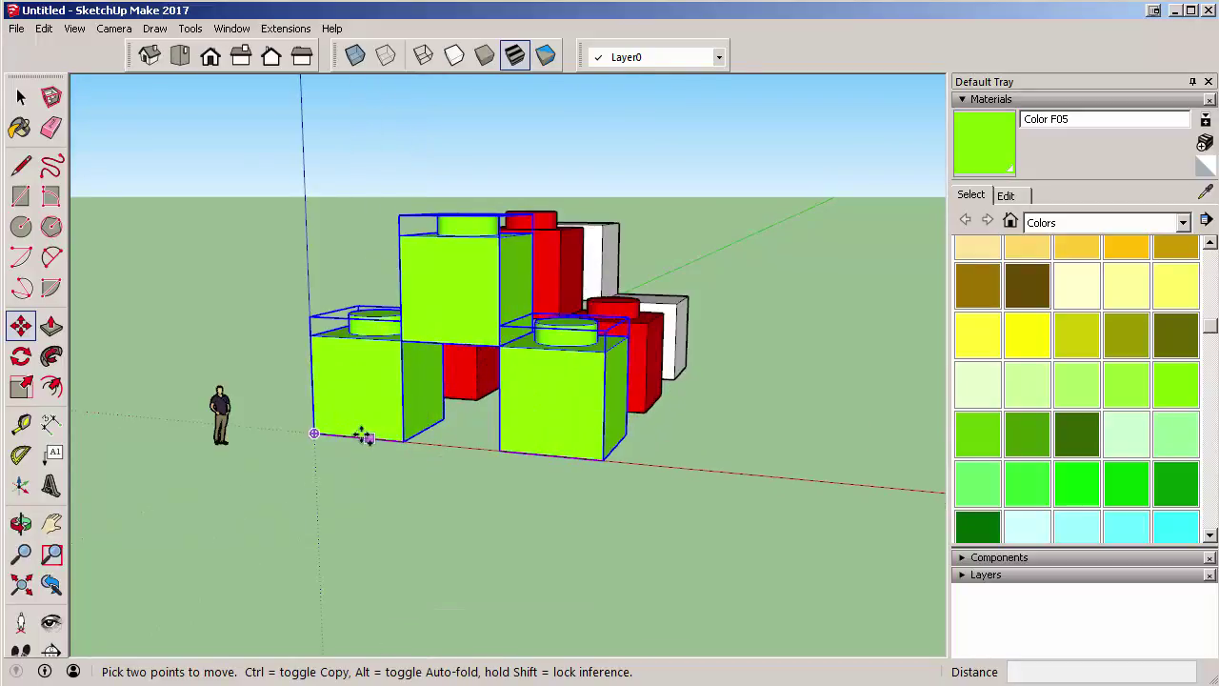
{"action": "key", "text": "ctrl"}
{"action": "left_click", "coordinate": [321, 435]}
{"action": "scroll", "coordinate": [491, 438], "scroll_direction": "down", "scroll_amount": 5}
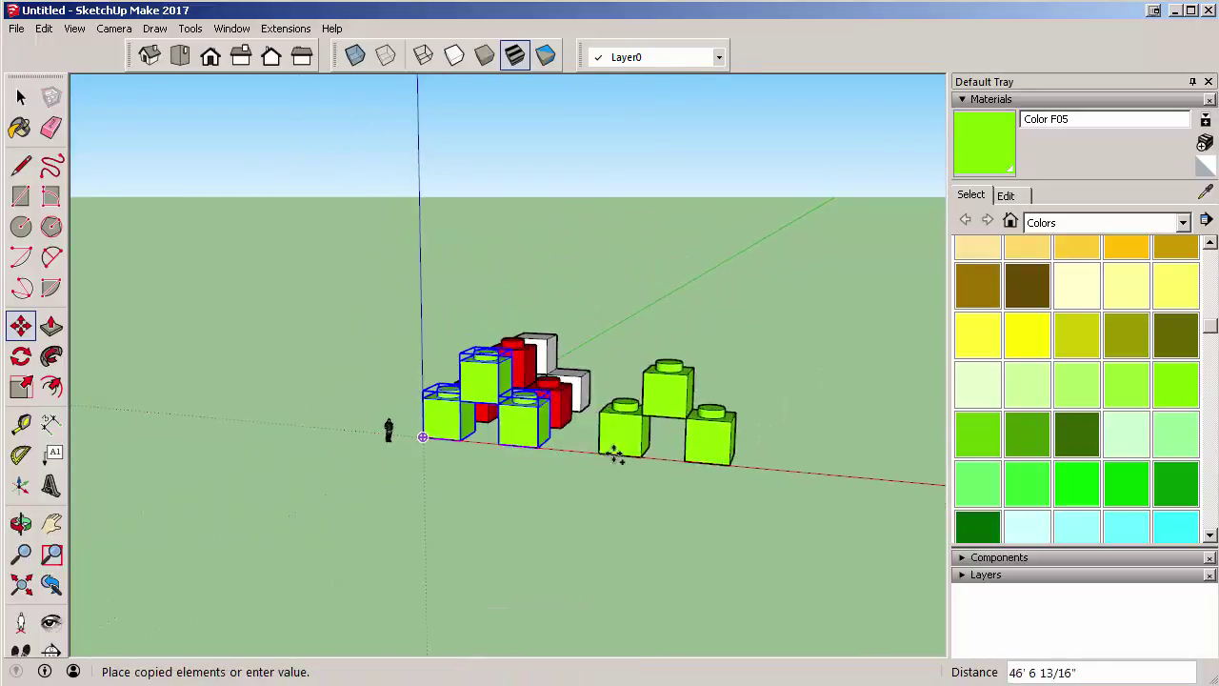
{"action": "left_click", "coordinate": [639, 449]}
{"action": "scroll", "coordinate": [501, 381], "scroll_direction": "down", "scroll_amount": 2}
{"action": "scroll", "coordinate": [500, 381], "scroll_direction": "up", "scroll_amount": 3}
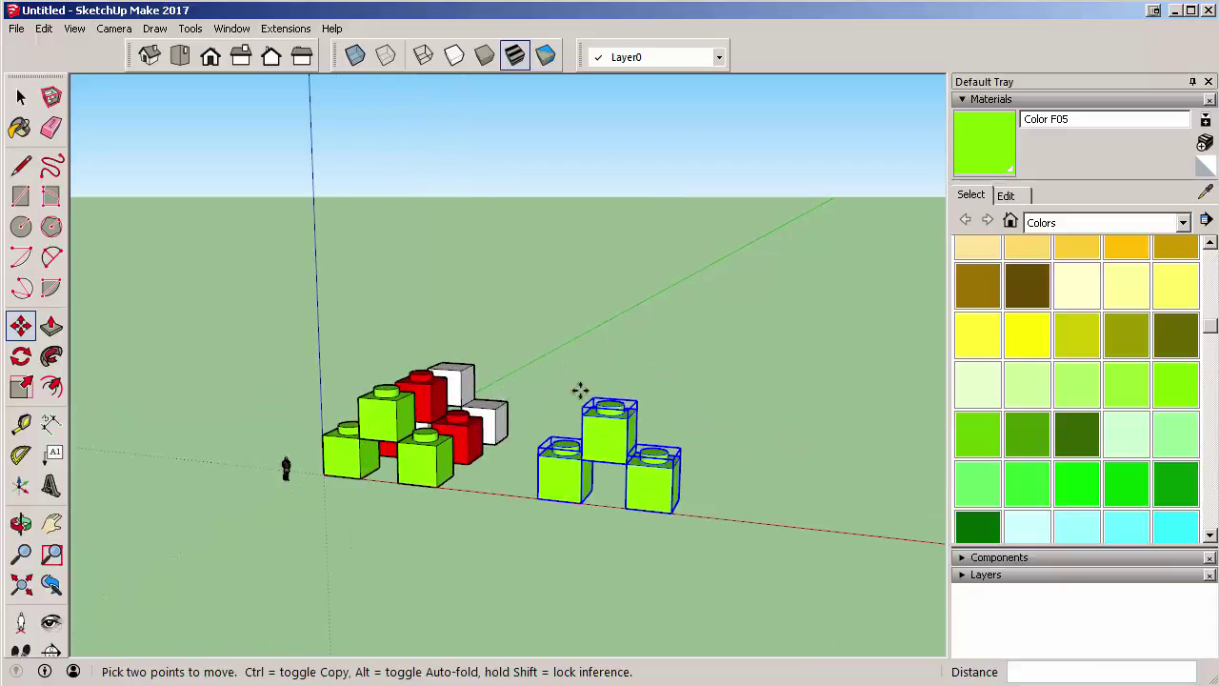
{"action": "middle_click_drag", "start_coordinate": [563, 402], "coordinate": [296, 544]}
{"action": "key", "text": "space"}
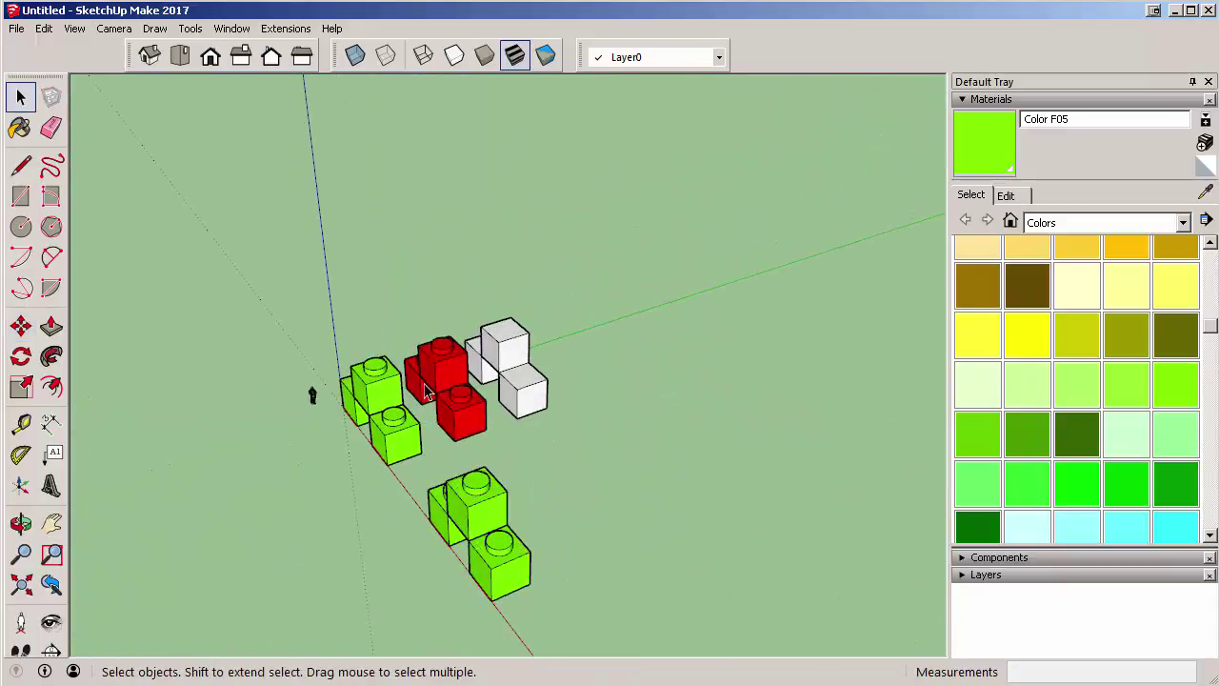
{"action": "left_click", "coordinate": [435, 378]}
{"action": "scroll", "coordinate": [431, 410], "scroll_direction": "up", "scroll_amount": 2}
{"action": "left_click", "coordinate": [457, 414], "text": "shift"}
{"action": "scroll", "coordinate": [480, 432], "scroll_direction": "down", "scroll_amount": 2}
{"action": "key", "text": "m"}
{"action": "scroll", "coordinate": [407, 332], "scroll_direction": "up", "scroll_amount": 5}
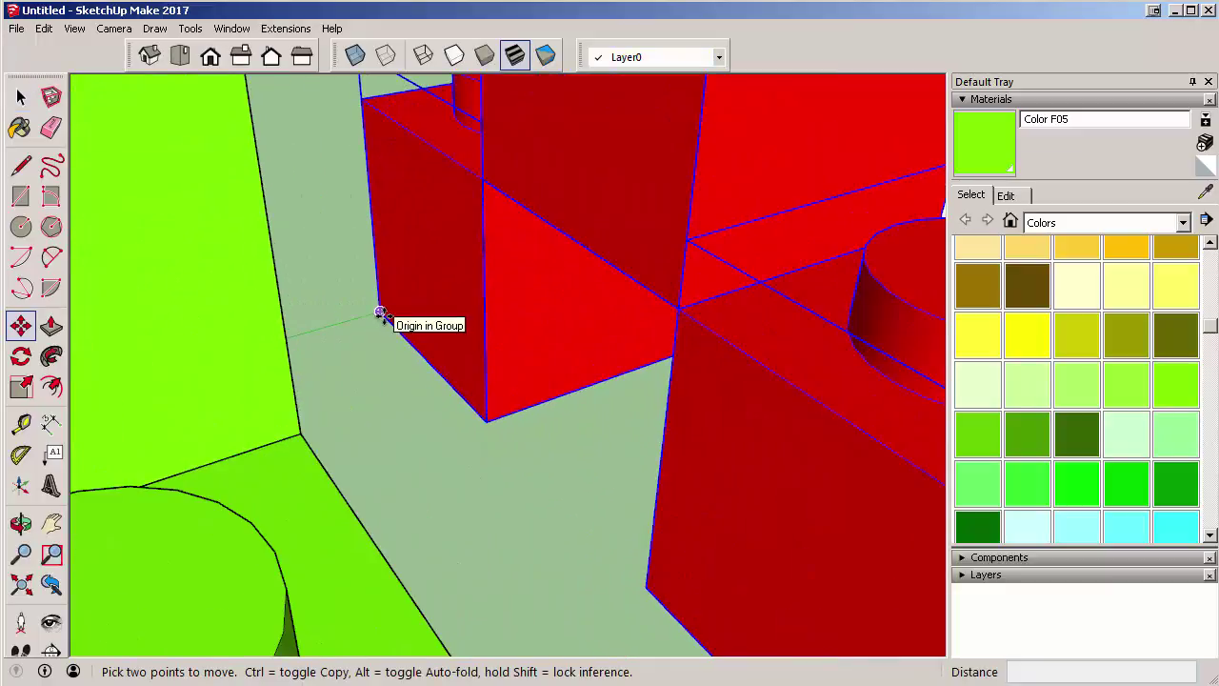
{"action": "left_click", "coordinate": [380, 314]}
{"action": "scroll", "coordinate": [380, 313], "scroll_direction": "down", "scroll_amount": 6}
{"action": "middle_click_drag", "start_coordinate": [353, 394], "coordinate": [408, 509]}
{"action": "scroll", "coordinate": [422, 291], "scroll_direction": "up", "scroll_amount": 4}
{"action": "left_click", "coordinate": [419, 302]}
{"action": "key", "text": "space"}
{"action": "triple_click", "coordinate": [408, 302]}
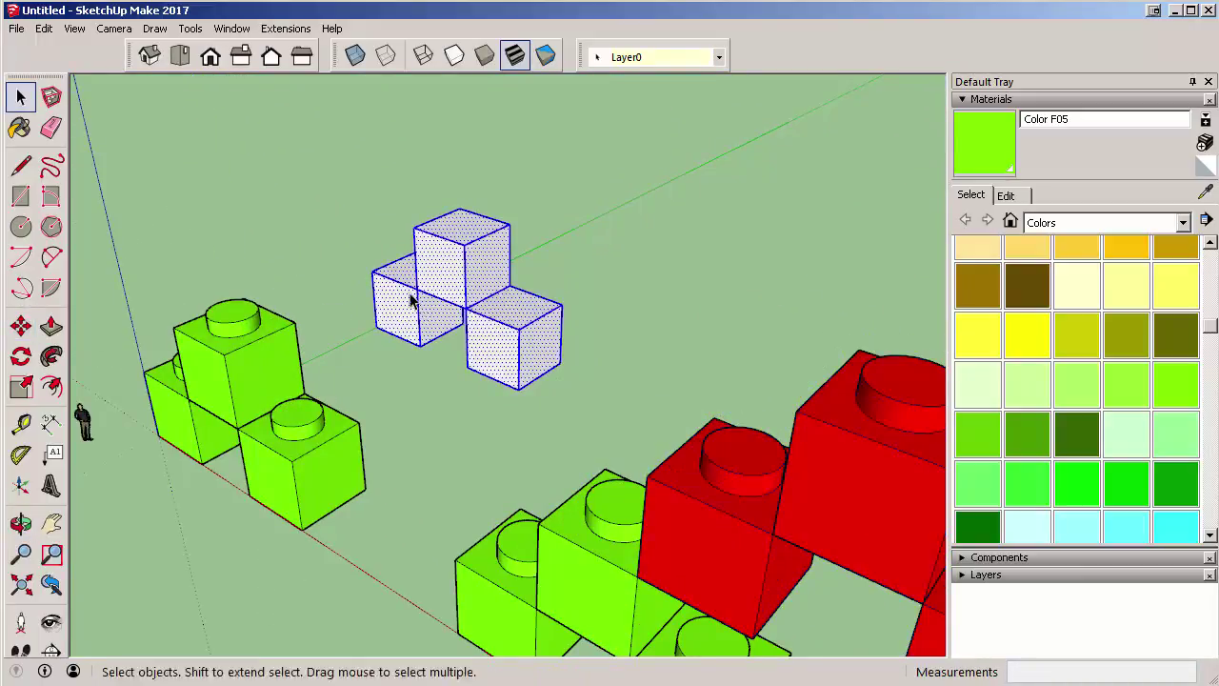
{"action": "left_click", "coordinate": [22, 329]}
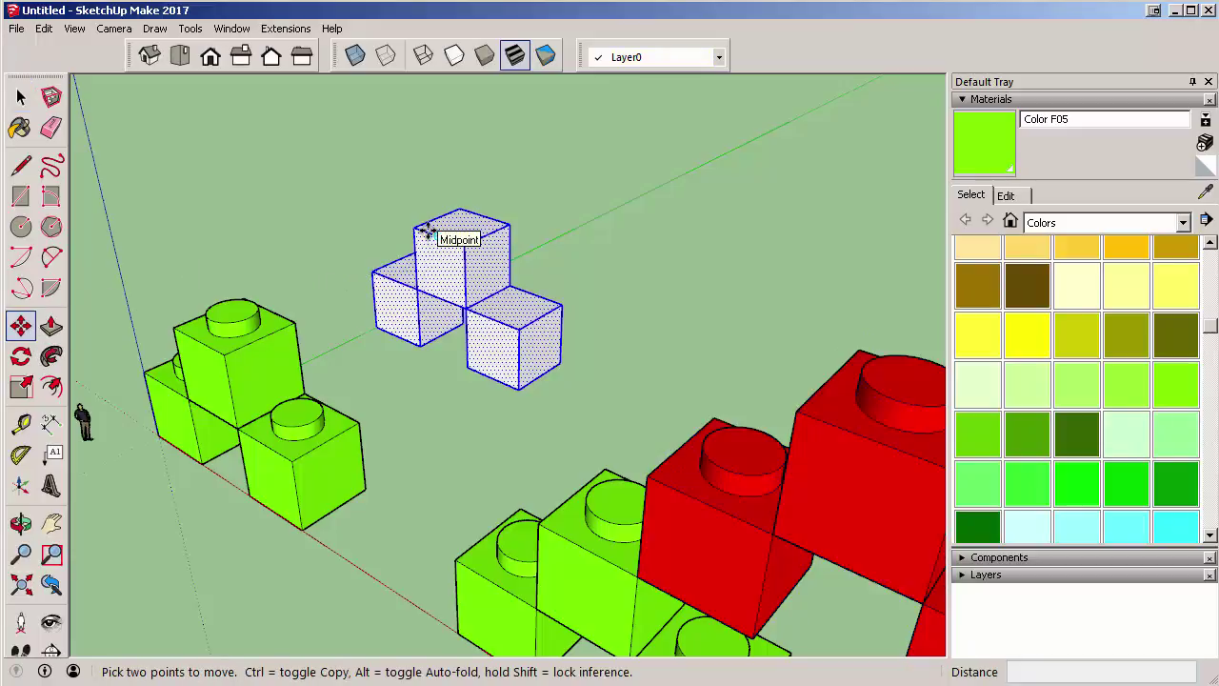
{"action": "key", "text": "ctrl+z"}
{"action": "key", "text": "ctrl+z"}
{"action": "scroll", "coordinate": [415, 295], "scroll_direction": "down", "scroll_amount": 3}
{"action": "scroll", "coordinate": [410, 328], "scroll_direction": "up", "scroll_amount": 3}
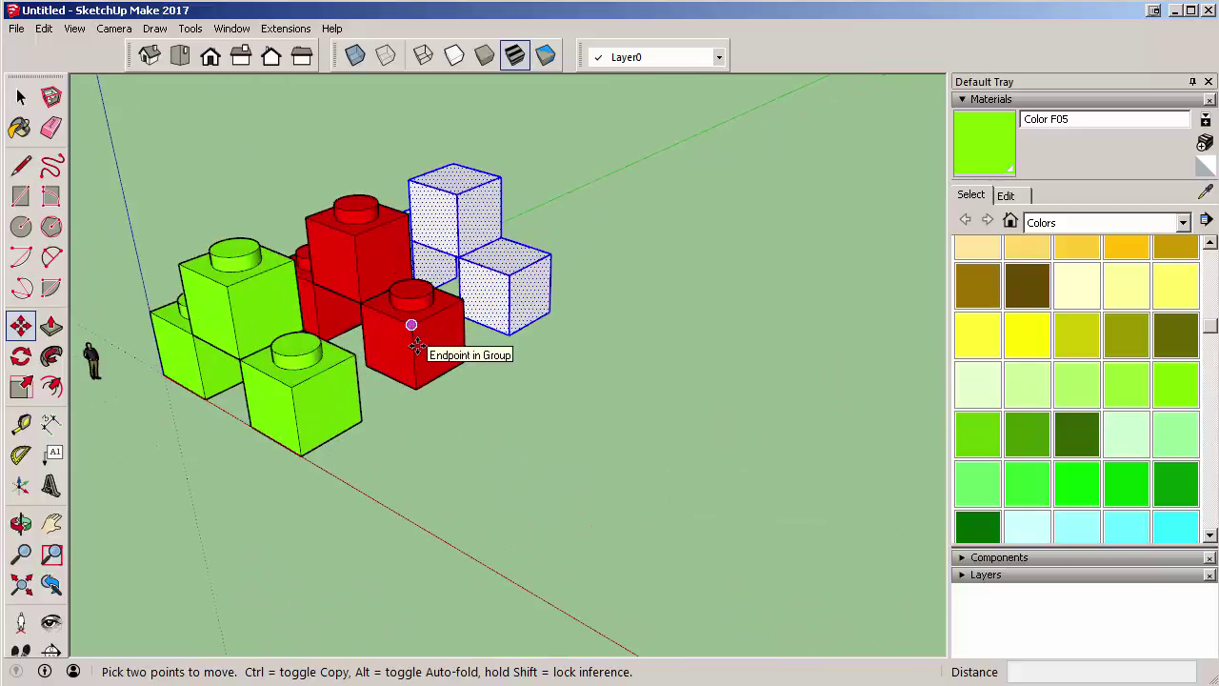
{"action": "key", "text": "ctrl+y"}
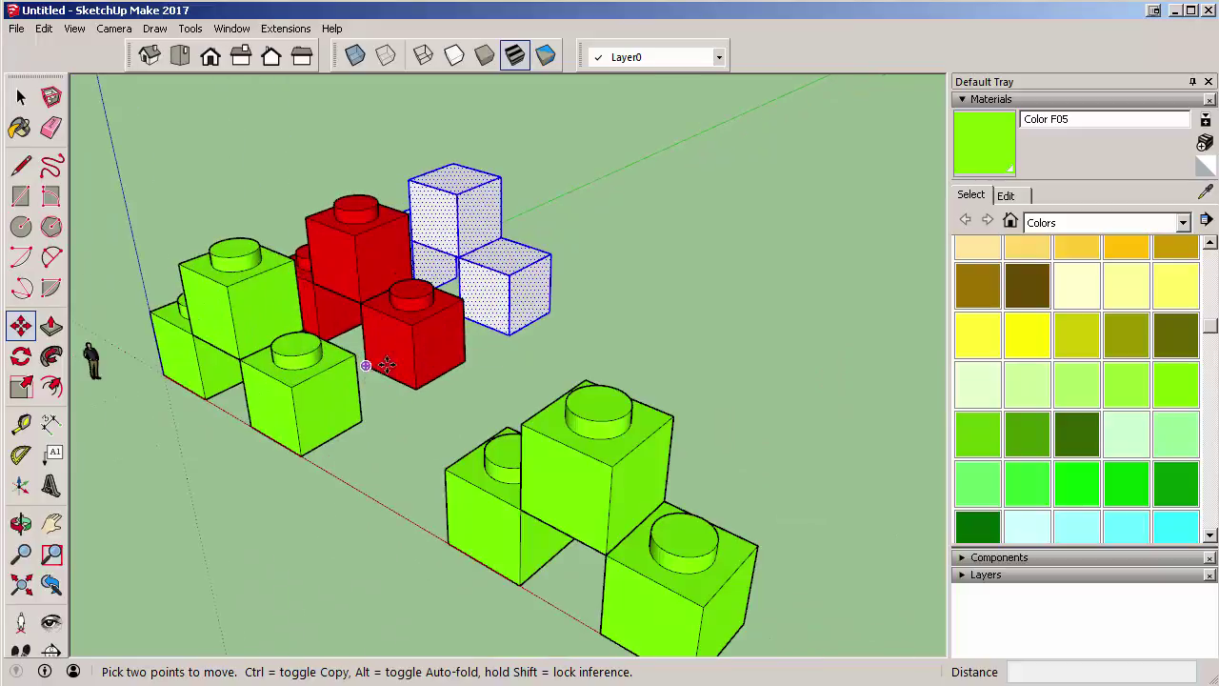
{"action": "key", "text": "space"}
{"action": "left_click", "coordinate": [395, 347]}
{"action": "scroll", "coordinate": [388, 330], "scroll_direction": "down", "scroll_amount": 5}
Copy the red bricks with Move and Ctrl, placing the copy beside the green bricks.
{"action": "middle_click_drag", "start_coordinate": [387, 330], "coordinate": [251, 381]}
{"action": "scroll", "coordinate": [385, 265], "scroll_direction": "up", "scroll_amount": 5}
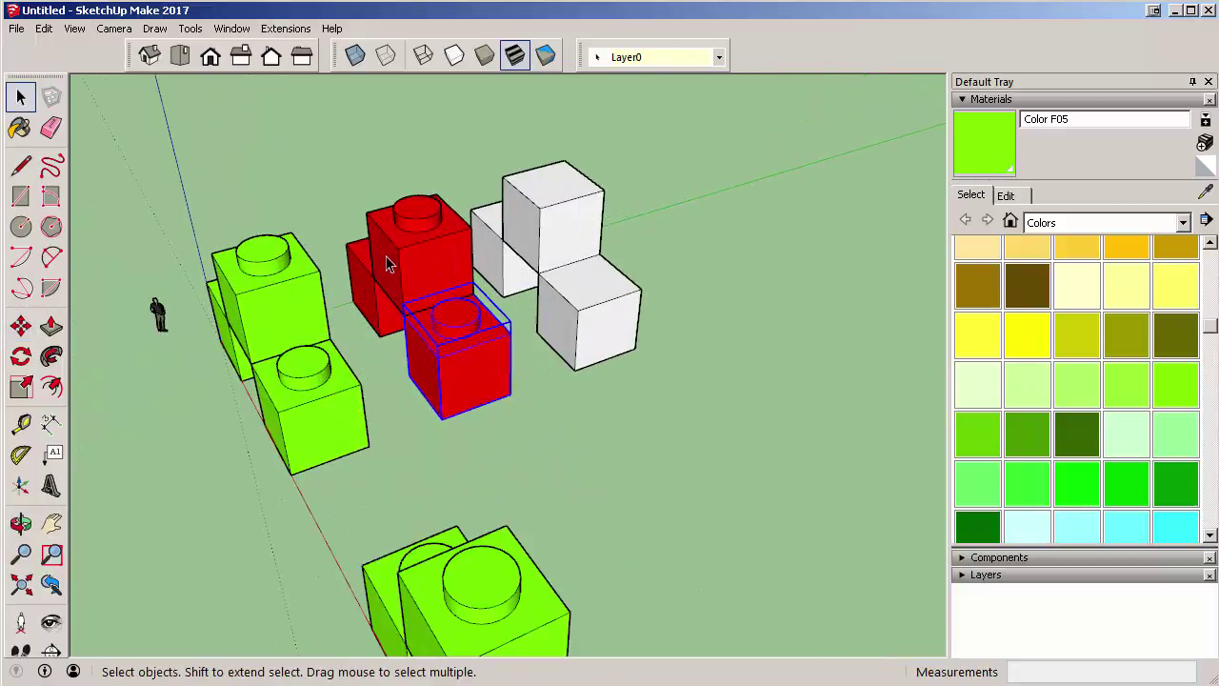
{"action": "left_click", "coordinate": [400, 270], "text": "shift"}
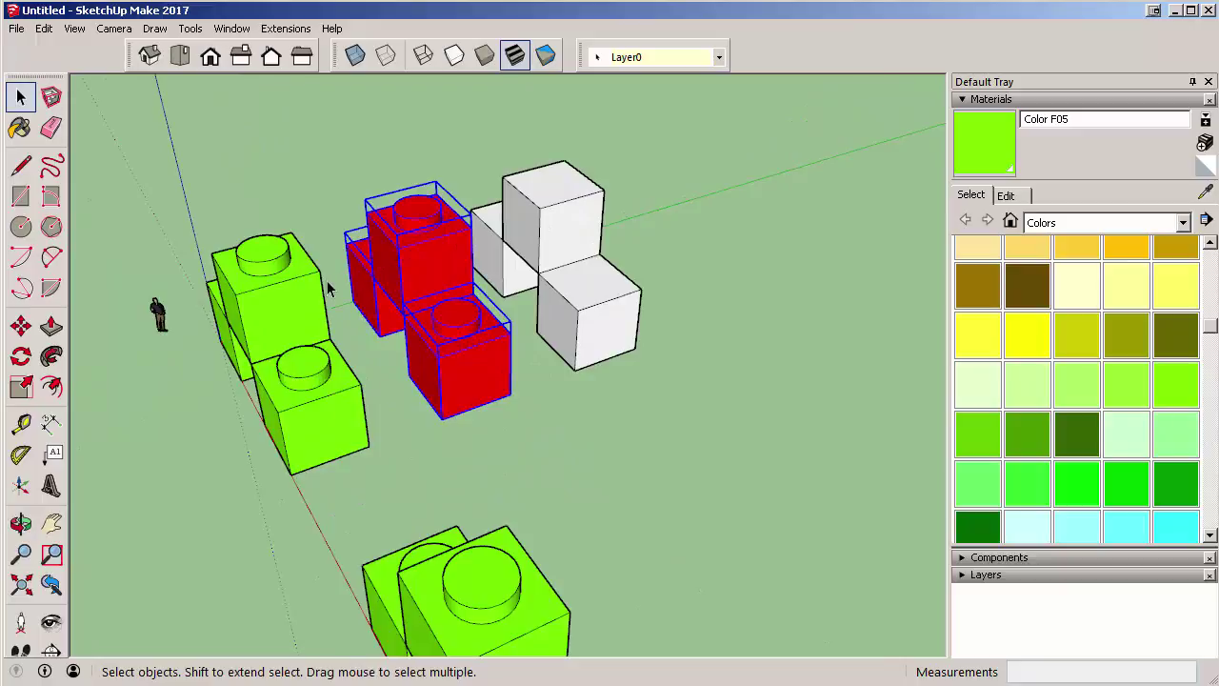
{"action": "key", "text": "m"}
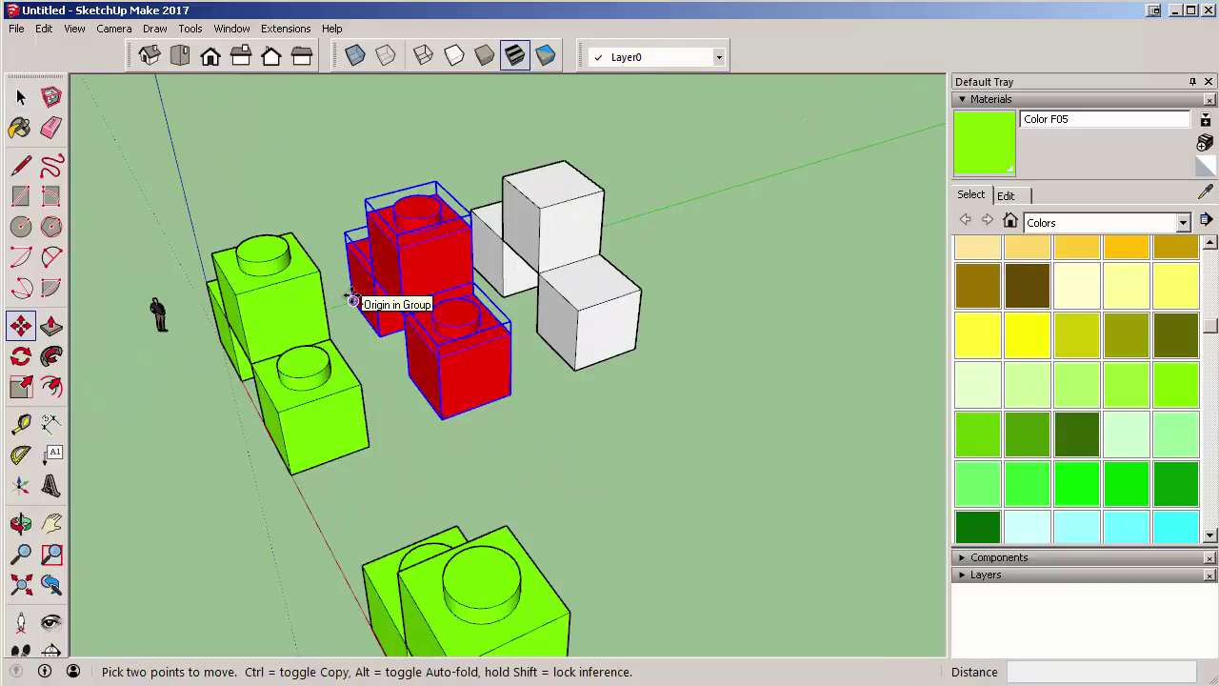
{"action": "left_click", "coordinate": [353, 305]}
{"action": "key", "text": "ctrl"}
{"action": "scroll", "coordinate": [448, 372], "scroll_direction": "down", "scroll_amount": 5}
{"action": "middle_click_drag", "start_coordinate": [448, 372], "coordinate": [614, 336]}
{"action": "left_click", "coordinate": [536, 400]}
{"action": "middle_click_drag", "start_coordinate": [543, 277], "coordinate": [546, 197]}
{"action": "key", "text": "space"}
Copy the middle set of red bricks further out along the red axis.
{"action": "middle_click_drag", "start_coordinate": [675, 359], "coordinate": [537, 222]}
{"action": "middle_click_drag", "start_coordinate": [440, 275], "coordinate": [450, 252]}
{"action": "left_click_drag", "start_coordinate": [426, 208], "coordinate": [512, 369]}
{"action": "key", "text": "m"}
{"action": "left_click", "coordinate": [463, 338]}
{"action": "key", "text": "ctrl"}
{"action": "scroll", "coordinate": [472, 400], "scroll_direction": "down", "scroll_amount": 5}
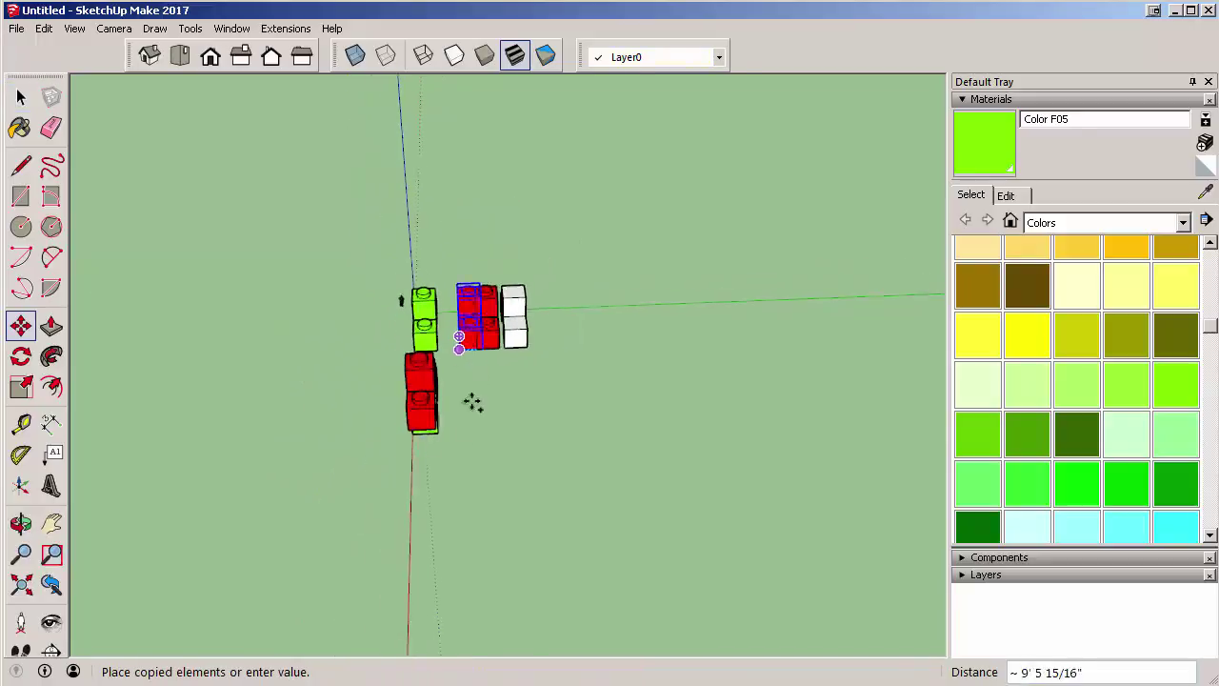
{"action": "middle_click_drag", "start_coordinate": [476, 436], "coordinate": [658, 430]}
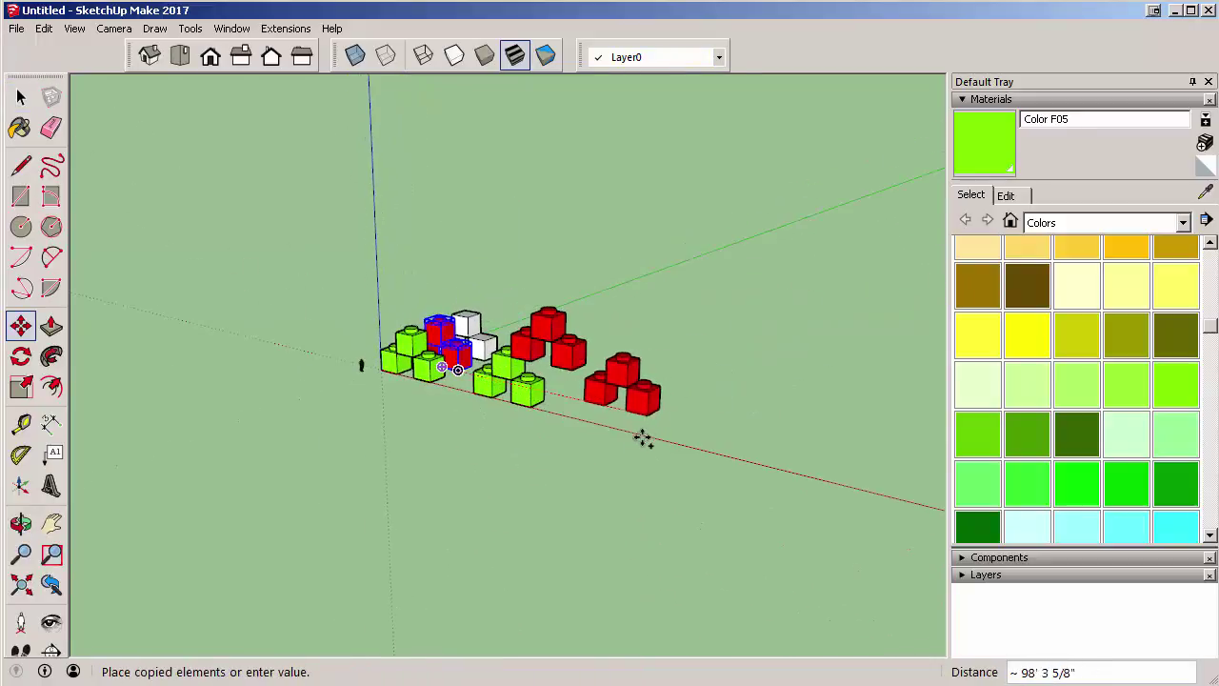
{"action": "left_click", "coordinate": [638, 434]}
{"action": "scroll", "coordinate": [628, 438], "scroll_direction": "up", "scroll_amount": 5}
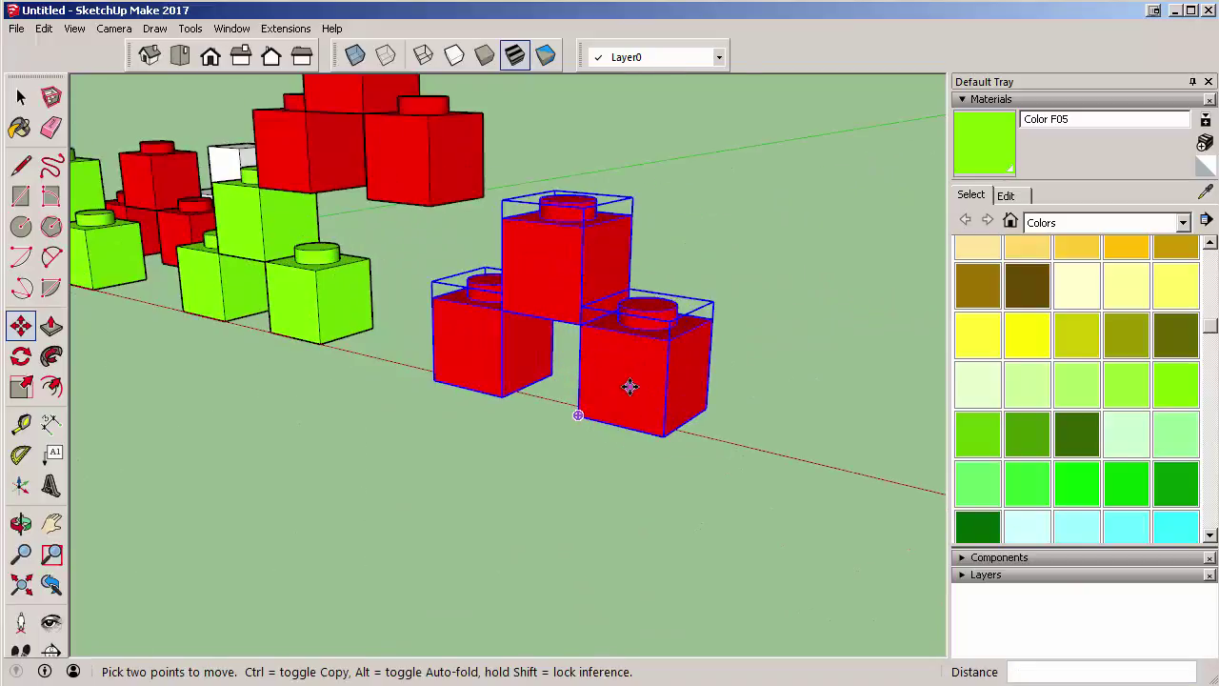
Paint the front-right and top red bricks cyan with Color H04, editing each brick.
{"action": "key", "text": "space"}
{"action": "double_click", "coordinate": [634, 396]}
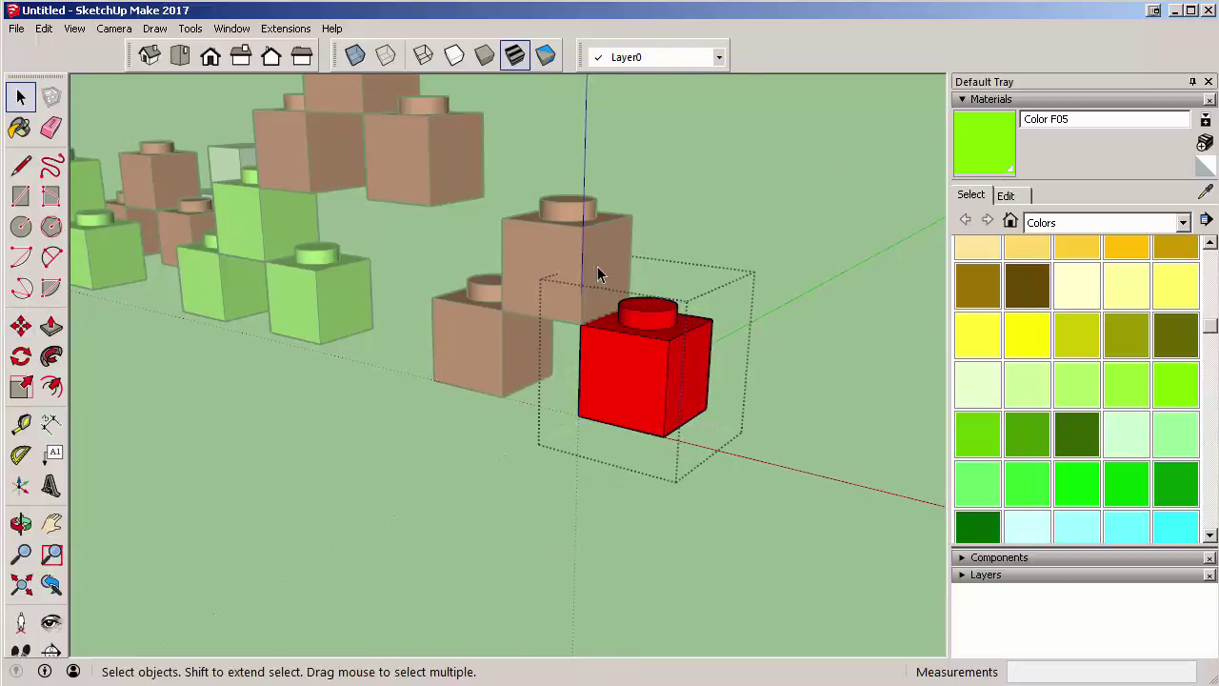
{"action": "left_click", "coordinate": [1175, 528]}
{"action": "left_click", "coordinate": [636, 355]}
{"action": "key", "text": "space"}
{"action": "left_click", "coordinate": [695, 521]}
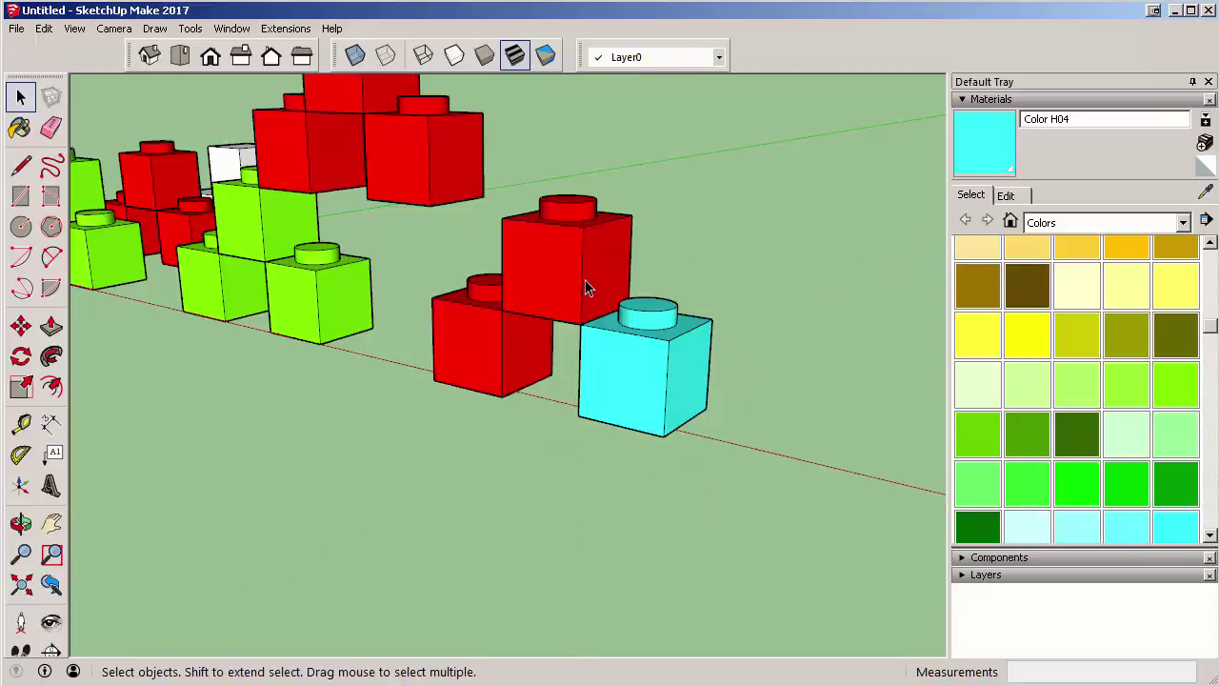
{"action": "double_click", "coordinate": [581, 282]}
{"action": "left_click", "coordinate": [1170, 524]}
{"action": "left_click", "coordinate": [560, 318]}
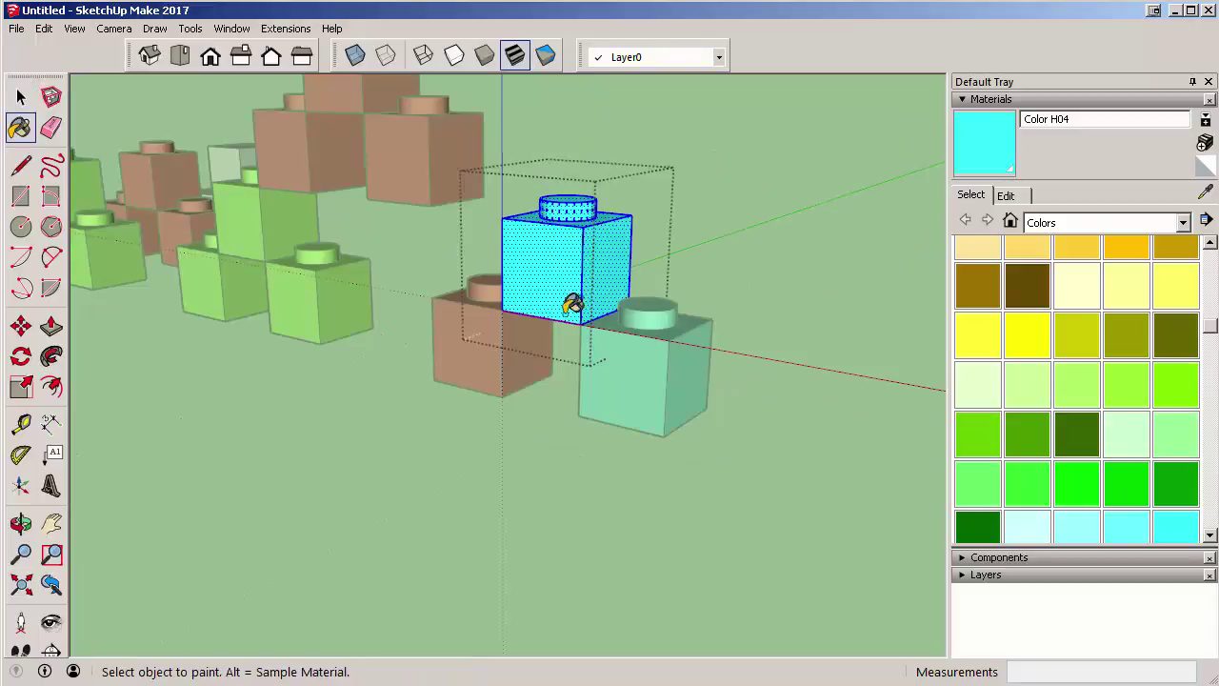
Paint the lower red brick cyan too, then orbit to a front view.
{"action": "key", "text": "space"}
{"action": "double_click", "coordinate": [476, 353]}
{"action": "key", "text": "b"}
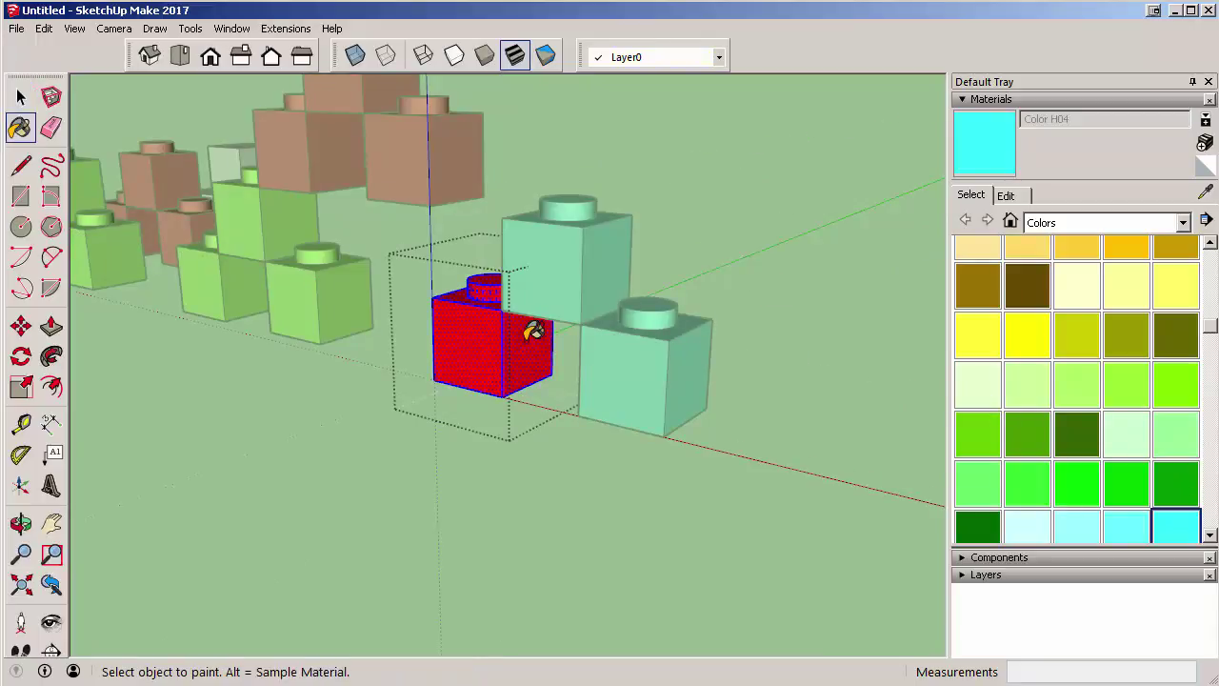
{"action": "left_click", "coordinate": [534, 333]}
{"action": "key", "text": "space"}
{"action": "left_click", "coordinate": [571, 456]}
{"action": "middle_click_drag", "start_coordinate": [506, 386], "coordinate": [740, 274]}
{"action": "scroll", "coordinate": [798, 209], "scroll_direction": "down", "scroll_amount": 5}
{"action": "scroll", "coordinate": [646, 237], "scroll_direction": "up", "scroll_amount": 5}
{"action": "scroll", "coordinate": [646, 237], "scroll_direction": "down", "scroll_amount": 1}
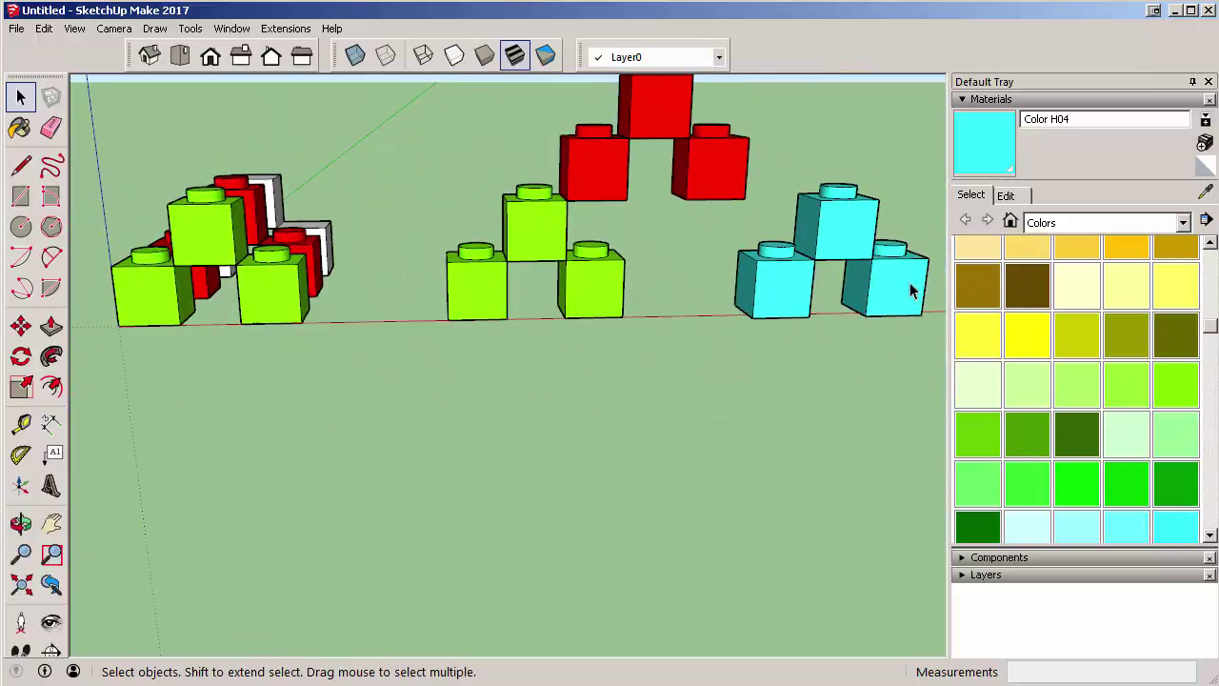
Try selecting the cyan bricks by dragging and clicking, then clear the selection.
{"action": "middle_click_drag", "start_coordinate": [912, 280], "coordinate": [748, 295]}
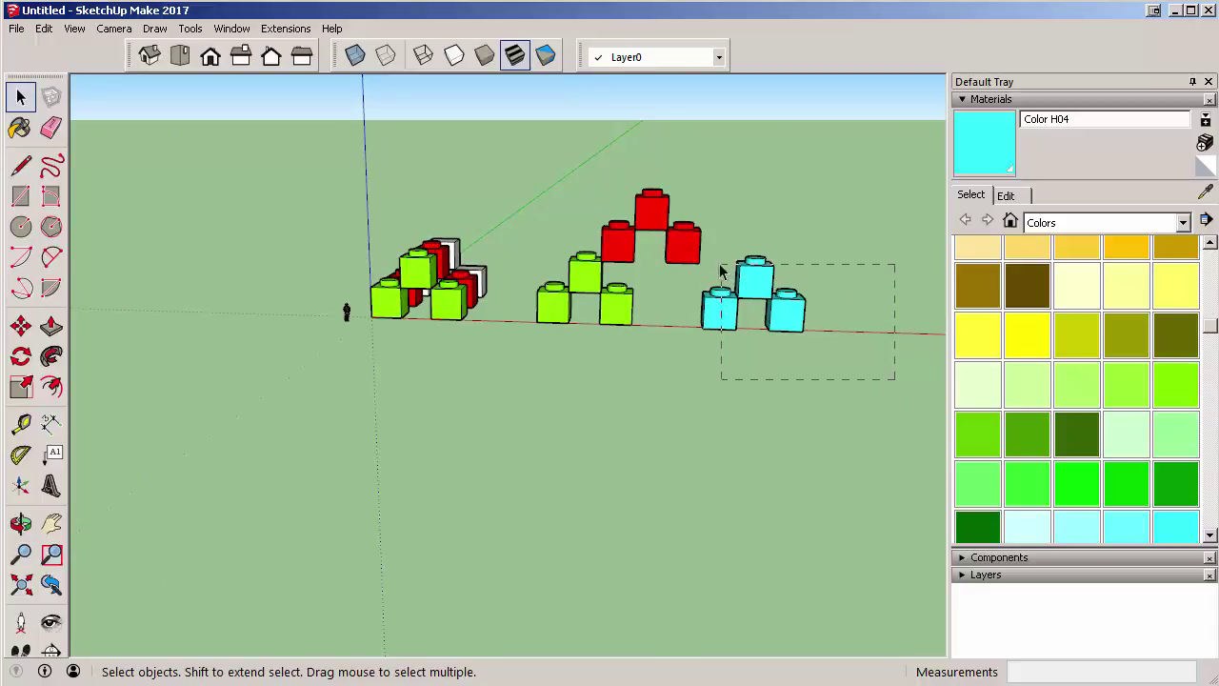
{"action": "left_click_drag", "start_coordinate": [731, 284], "coordinate": [727, 282]}
{"action": "scroll", "coordinate": [720, 365], "scroll_direction": "up", "scroll_amount": 3}
{"action": "scroll", "coordinate": [641, 335], "scroll_direction": "down", "scroll_amount": 3}
{"action": "scroll", "coordinate": [732, 381], "scroll_direction": "up", "scroll_amount": 1}
{"action": "scroll", "coordinate": [732, 385], "scroll_direction": "up", "scroll_amount": 3}
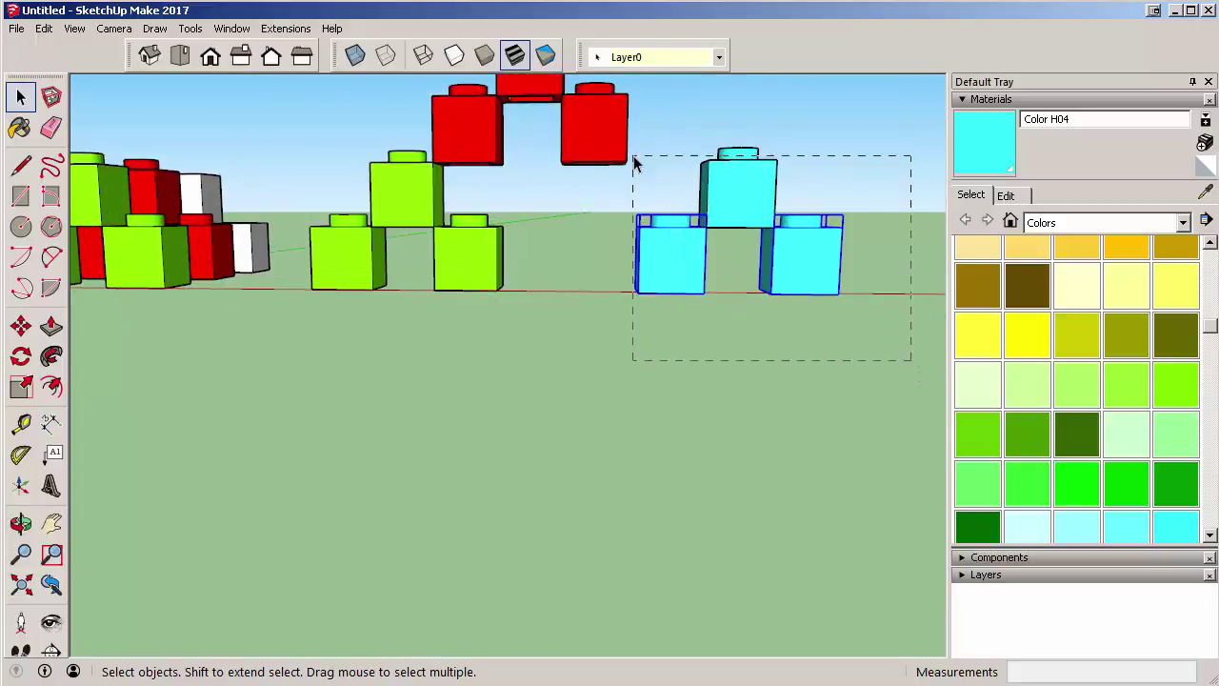
{"action": "left_click_drag", "start_coordinate": [640, 134], "coordinate": [619, 145]}
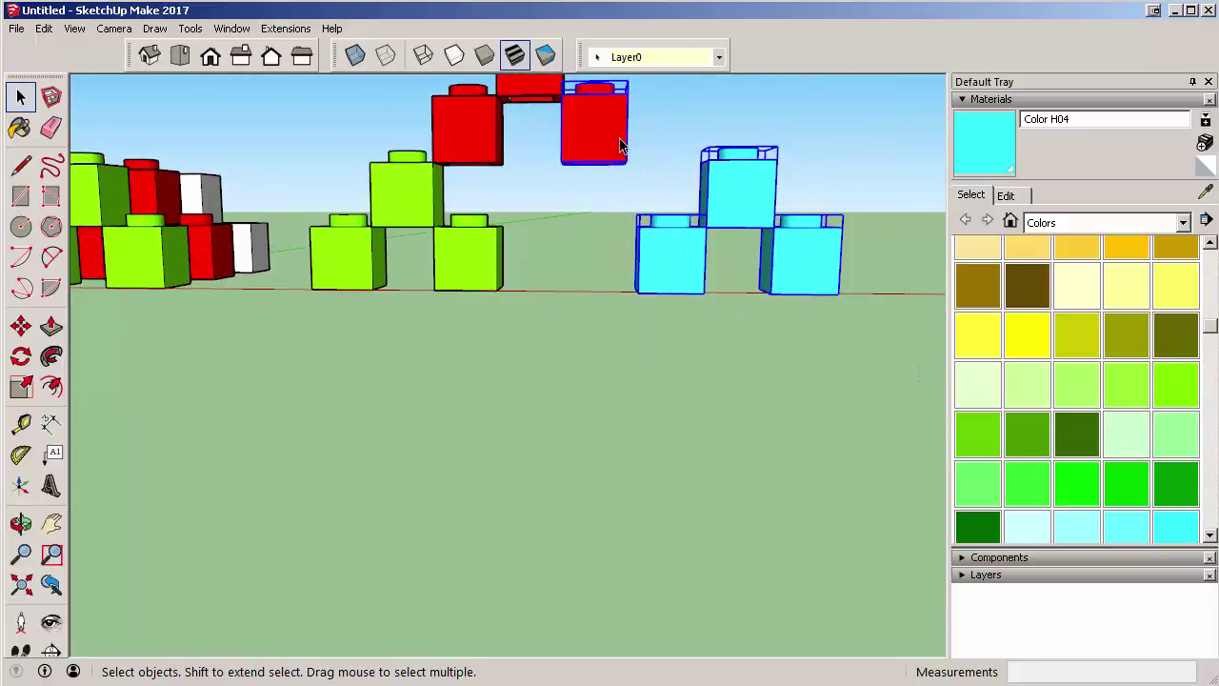
{"action": "middle_click_drag", "start_coordinate": [682, 160], "coordinate": [560, 152]}
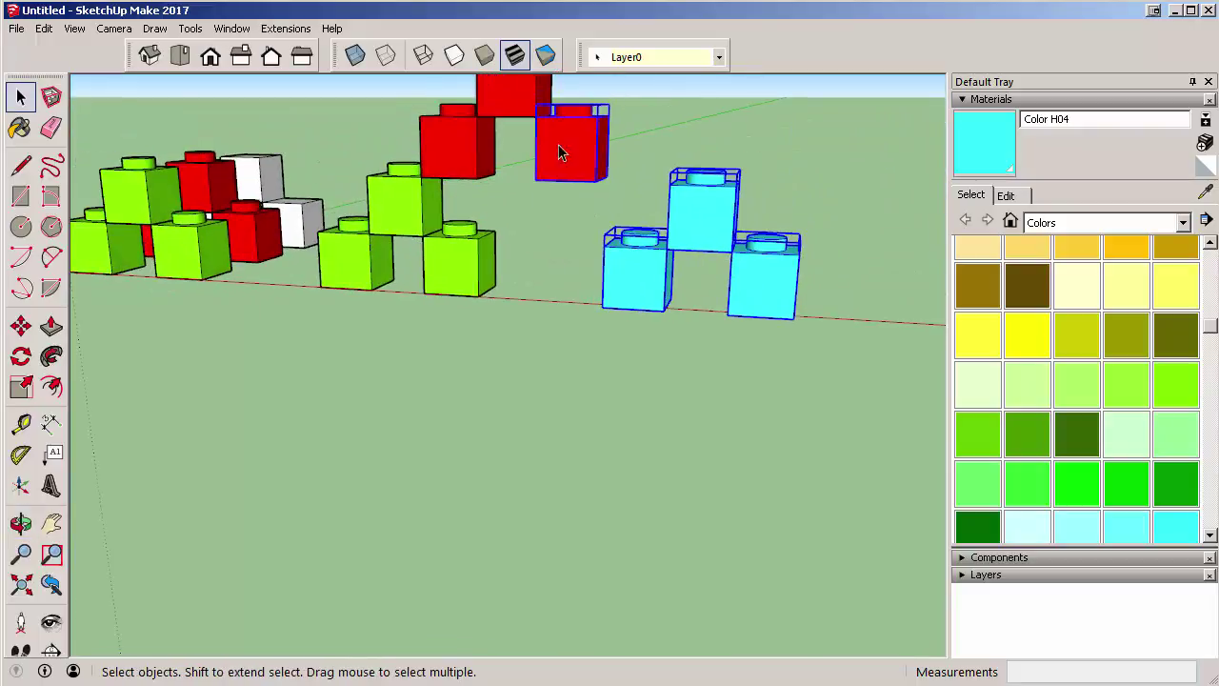
{"action": "left_click", "coordinate": [538, 252]}
{"action": "scroll", "coordinate": [579, 362], "scroll_direction": "up", "scroll_amount": 5}
{"action": "scroll", "coordinate": [648, 354], "scroll_direction": "down", "scroll_amount": 6}
{"action": "scroll", "coordinate": [682, 338], "scroll_direction": "up", "scroll_amount": 2}
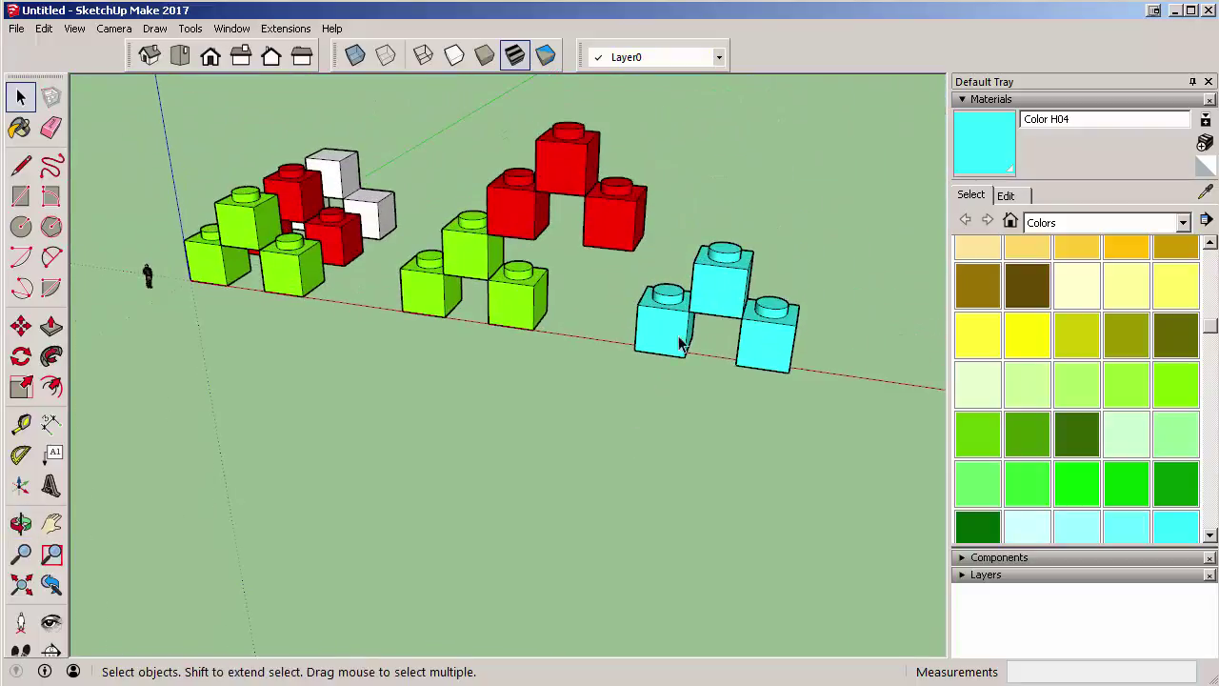
{"action": "scroll", "coordinate": [682, 338], "scroll_direction": "up", "scroll_amount": 3}
{"action": "scroll", "coordinate": [682, 338], "scroll_direction": "down", "scroll_amount": 4}
{"action": "scroll", "coordinate": [685, 328], "scroll_direction": "up", "scroll_amount": 1}
{"action": "left_click", "coordinate": [706, 295]}
{"action": "left_click", "coordinate": [687, 333]}
{"action": "left_click", "coordinate": [750, 350]}
{"action": "left_click", "coordinate": [503, 297]}
Click through the bricks until the left, top and right cyan bricks are selected.
{"action": "left_click", "coordinate": [505, 274]}
{"action": "left_click", "coordinate": [544, 305]}
{"action": "left_click", "coordinate": [669, 333]}
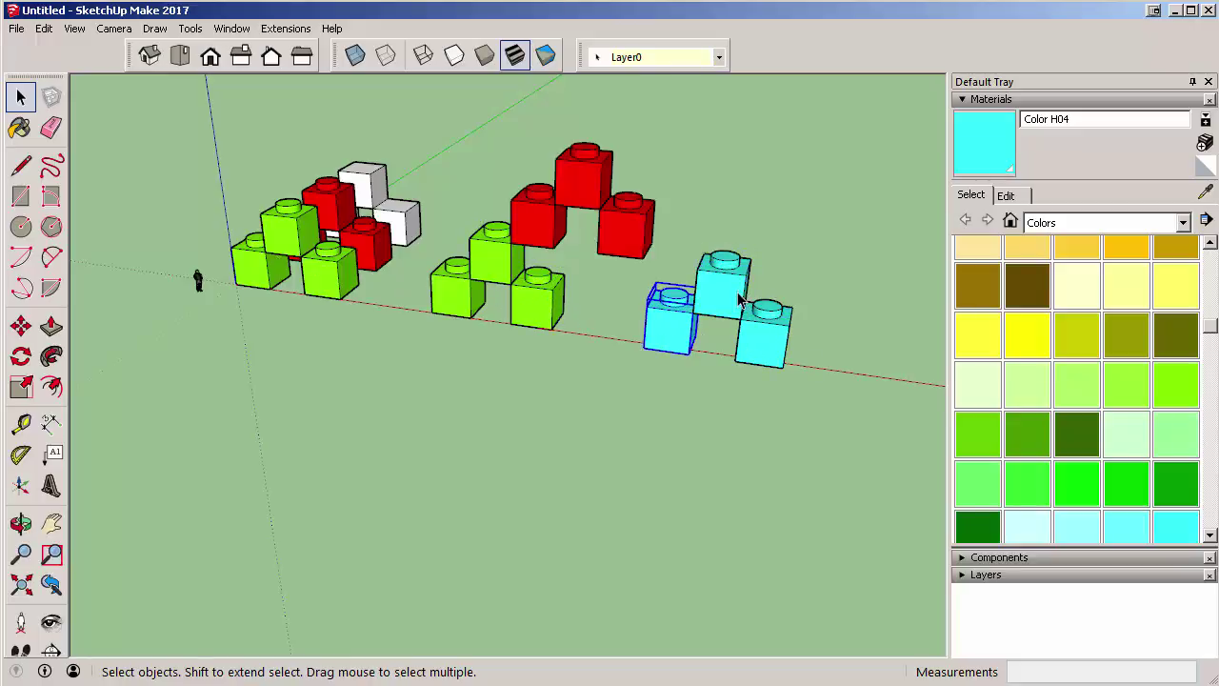
{"action": "left_click", "coordinate": [734, 290]}
{"action": "left_click", "coordinate": [762, 324]}
{"action": "left_click", "coordinate": [726, 291]}
{"action": "left_click", "coordinate": [672, 319]}
{"action": "left_click", "coordinate": [762, 329]}
{"action": "left_click", "coordinate": [669, 324]}
{"action": "middle_click_drag", "start_coordinate": [708, 417], "coordinate": [664, 315]}
Group the three selected cyan bricks with Make Group, then select the new group.
{"action": "left_click", "coordinate": [710, 266], "text": "shift"}
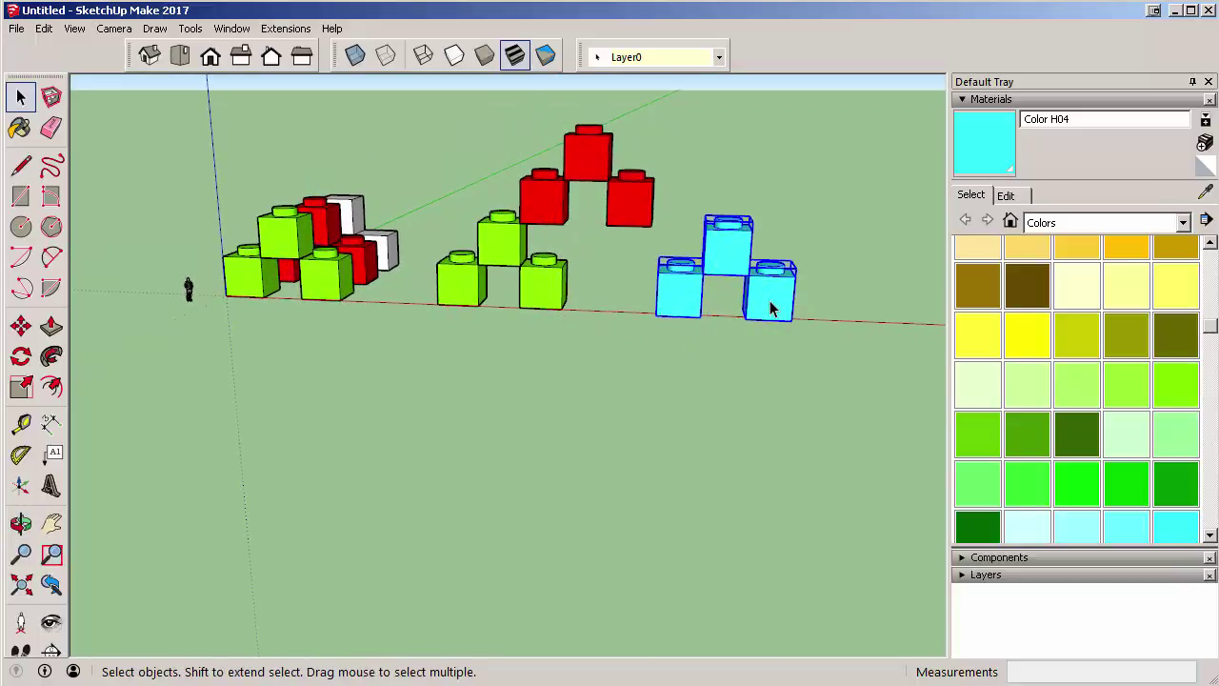
{"action": "right_click", "coordinate": [772, 308]}
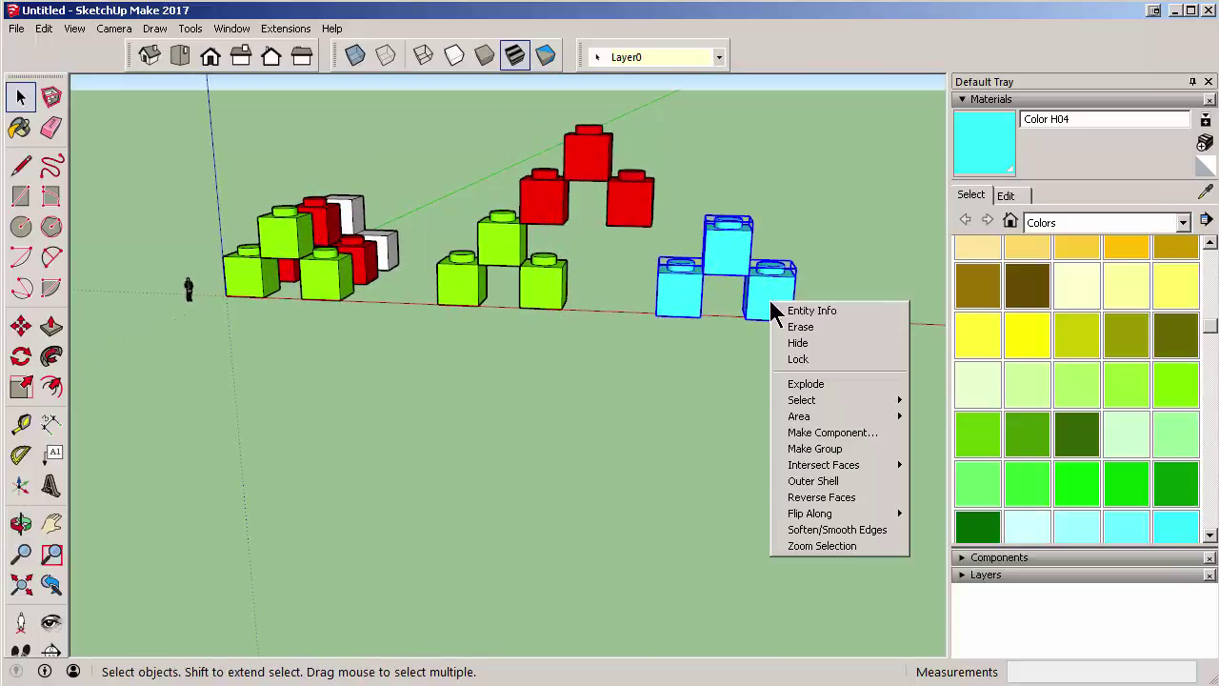
{"action": "left_click", "coordinate": [815, 449]}
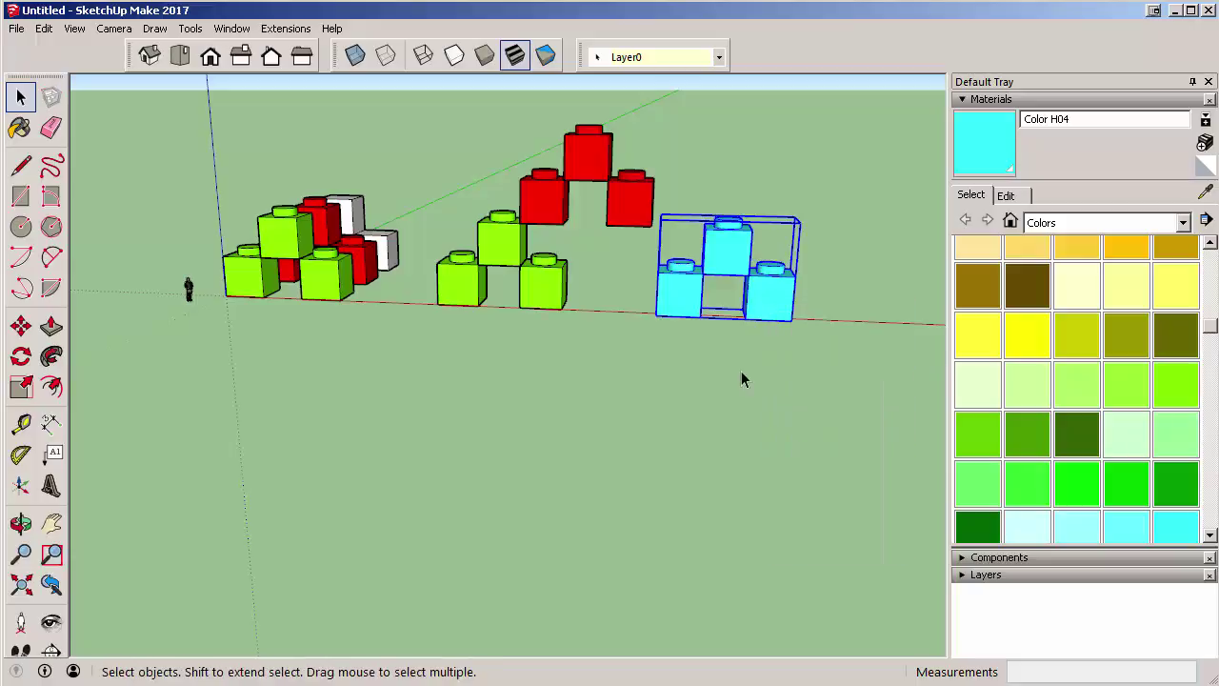
{"action": "left_click", "coordinate": [741, 374]}
{"action": "middle_click_drag", "start_coordinate": [727, 316], "coordinate": [501, 333]}
{"action": "left_click", "coordinate": [653, 302]}
{"action": "middle_click_drag", "start_coordinate": [648, 296], "coordinate": [640, 291]}
{"action": "scroll", "coordinate": [647, 271], "scroll_direction": "up", "scroll_amount": 3}
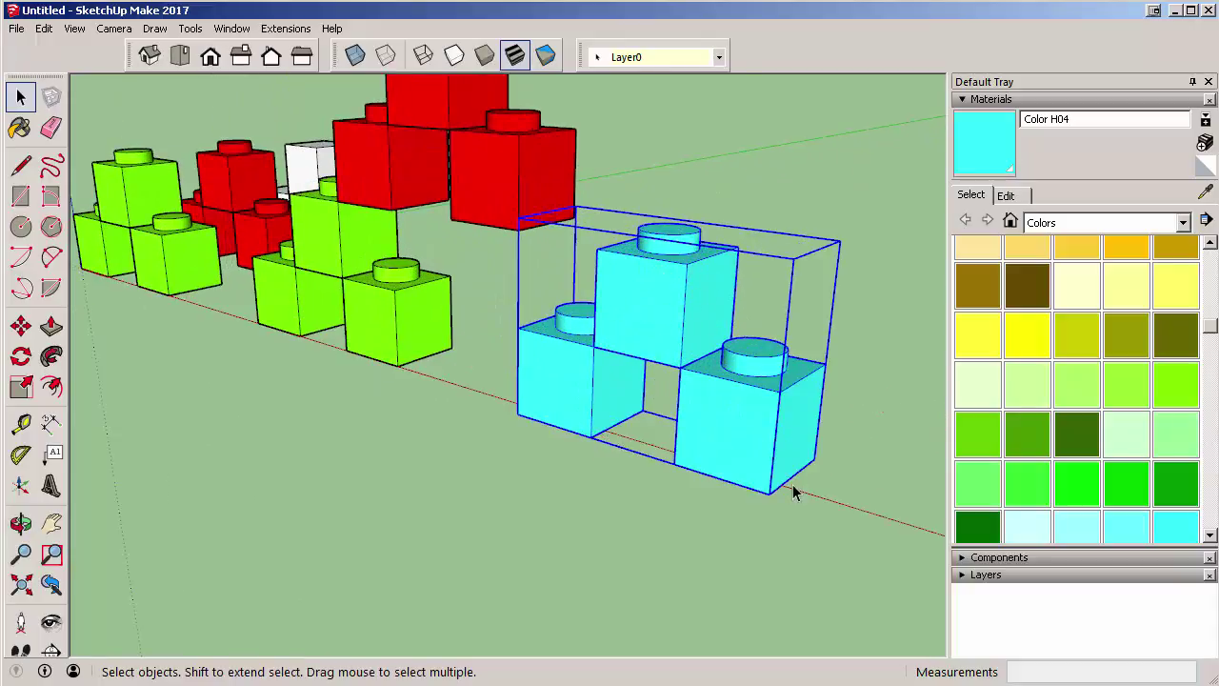
{"action": "scroll", "coordinate": [789, 397], "scroll_direction": "down", "scroll_amount": 3}
{"action": "scroll", "coordinate": [796, 316], "scroll_direction": "up", "scroll_amount": 5}
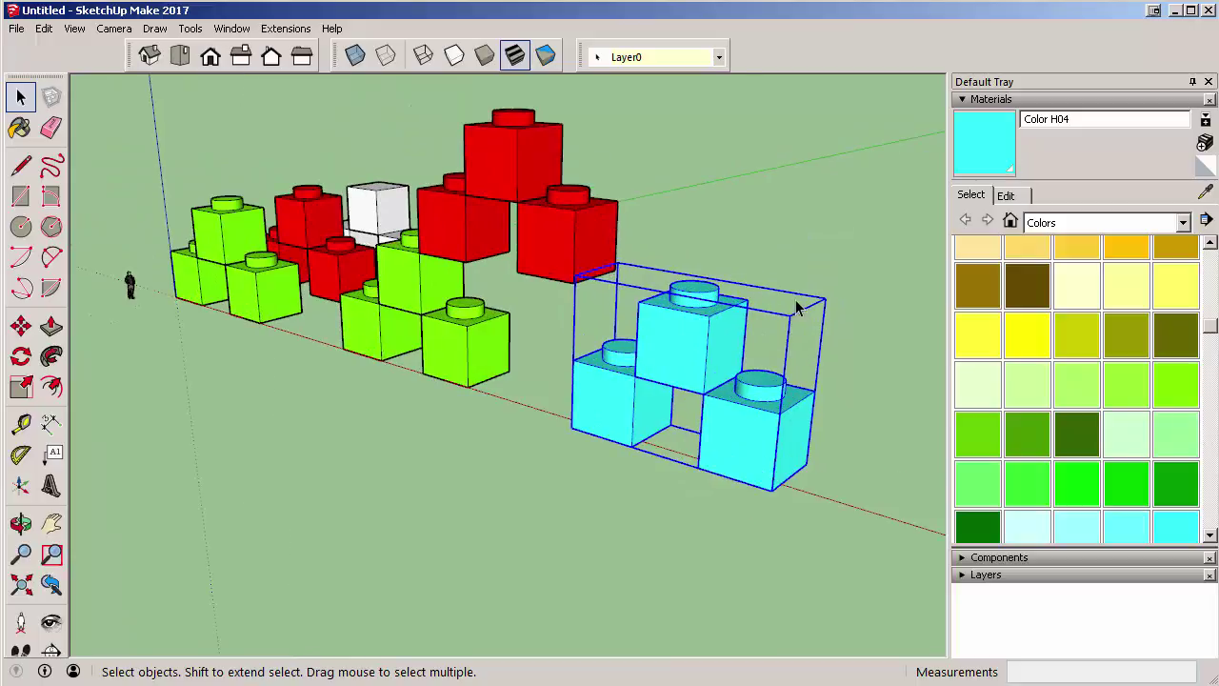
Check the group holds the top, left and right cyan bricks, then exit group editing.
{"action": "double_click", "coordinate": [627, 424]}
{"action": "scroll", "coordinate": [610, 427], "scroll_direction": "down", "scroll_amount": 3}
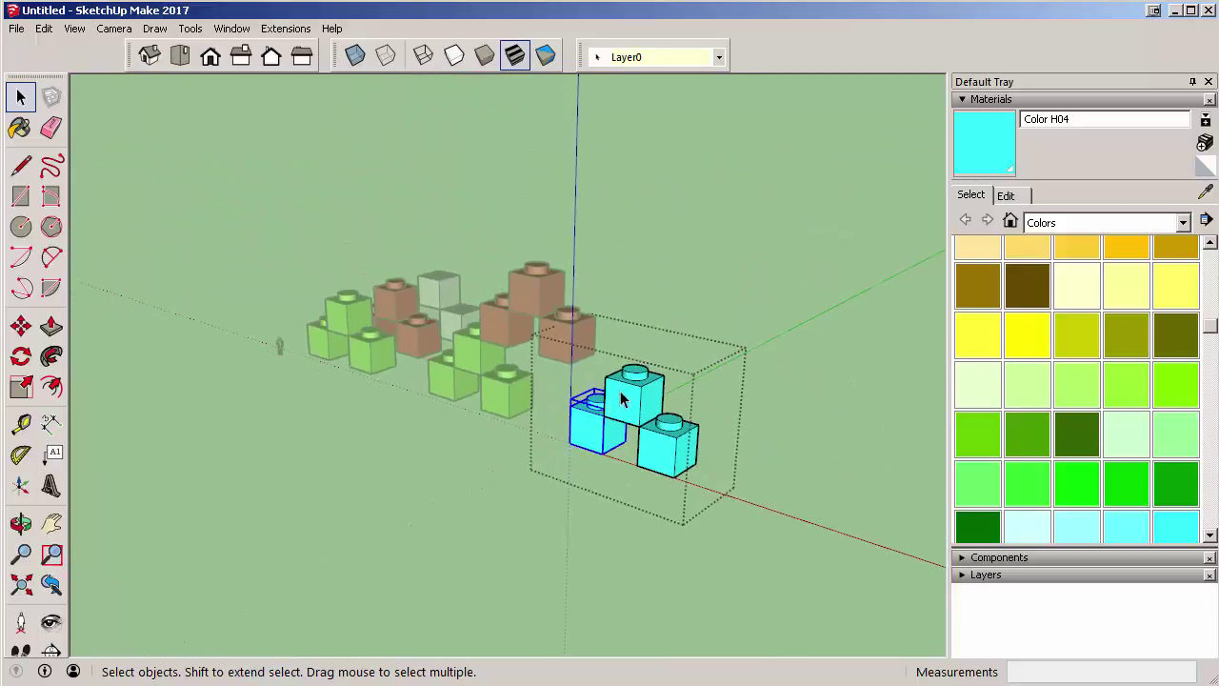
{"action": "left_click", "coordinate": [621, 400]}
{"action": "left_click", "coordinate": [666, 455]}
{"action": "left_click", "coordinate": [602, 424]}
{"action": "left_click", "coordinate": [666, 448]}
{"action": "left_click", "coordinate": [593, 445]}
{"action": "scroll", "coordinate": [700, 403], "scroll_direction": "up", "scroll_amount": 3}
{"action": "double_click", "coordinate": [602, 386]}
{"action": "scroll", "coordinate": [606, 400], "scroll_direction": "up", "scroll_amount": 3}
{"action": "scroll", "coordinate": [624, 404], "scroll_direction": "down", "scroll_amount": 5}
{"action": "left_click", "coordinate": [641, 292]}
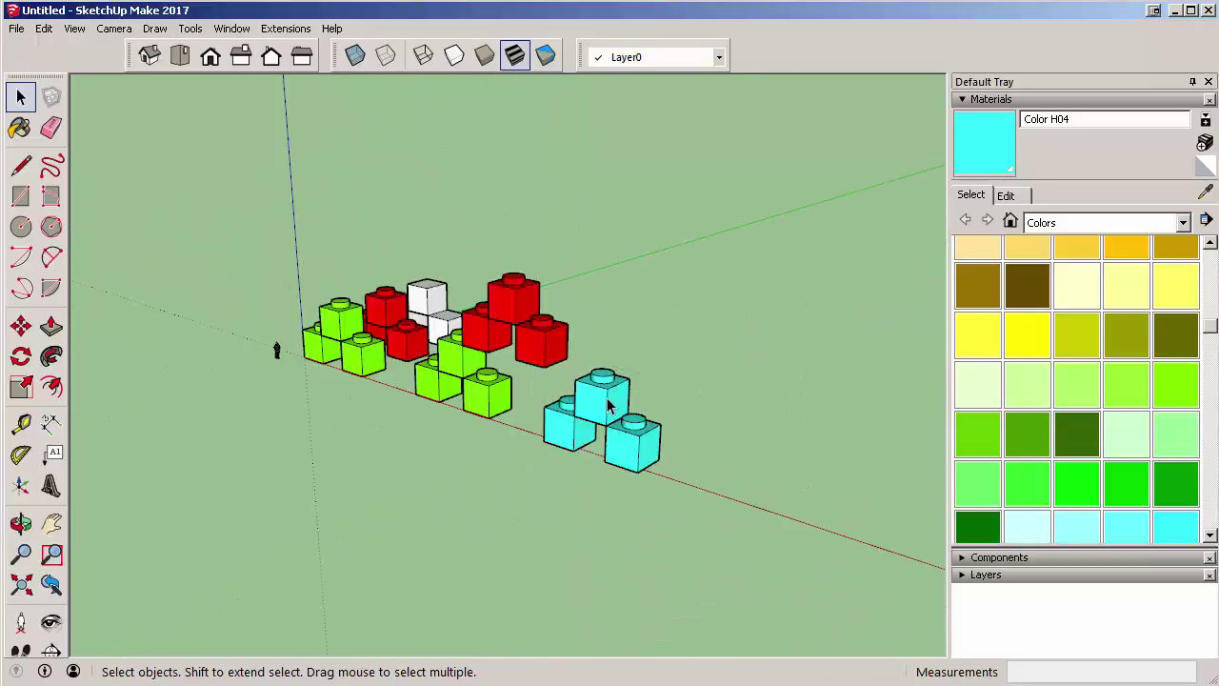
{"action": "scroll", "coordinate": [610, 405], "scroll_direction": "up", "scroll_amount": 2}
{"action": "left_click", "coordinate": [660, 473]}
{"action": "middle_click_drag", "start_coordinate": [461, 492], "coordinate": [553, 461]}
{"action": "scroll", "coordinate": [613, 414], "scroll_direction": "up", "scroll_amount": 3}
{"action": "scroll", "coordinate": [612, 414], "scroll_direction": "down", "scroll_amount": 2}
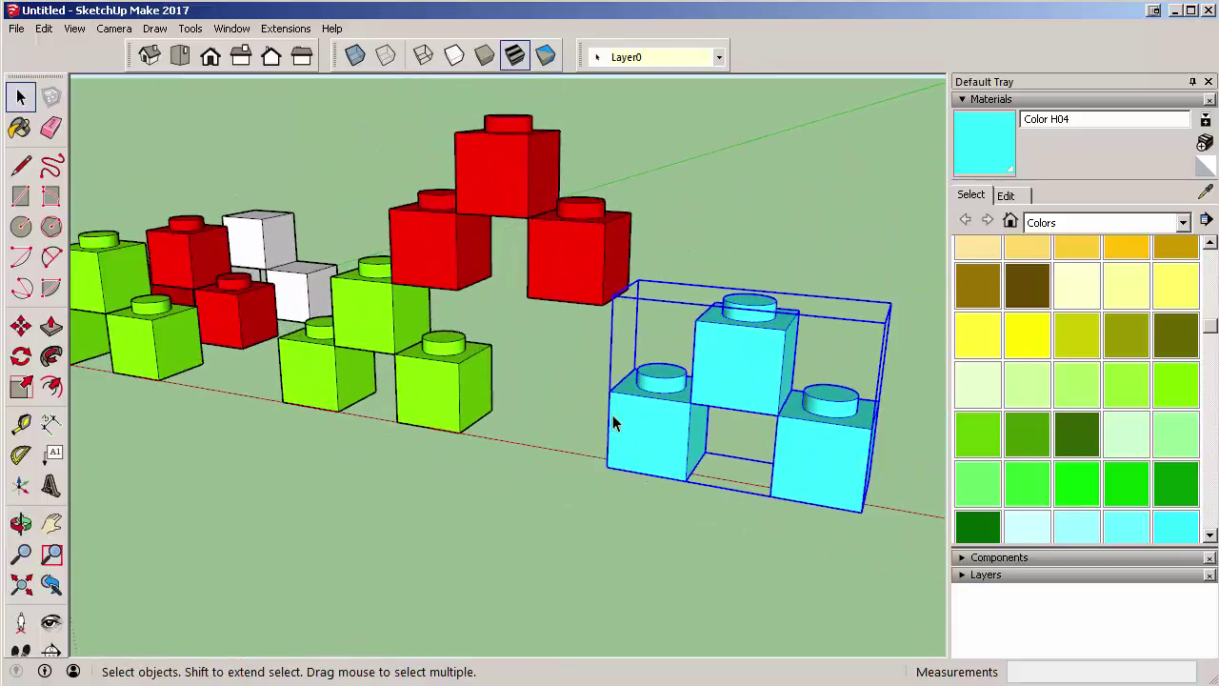
Move the cyan group beside the green bricks beneath the red pyramid.
{"action": "key", "text": "m"}
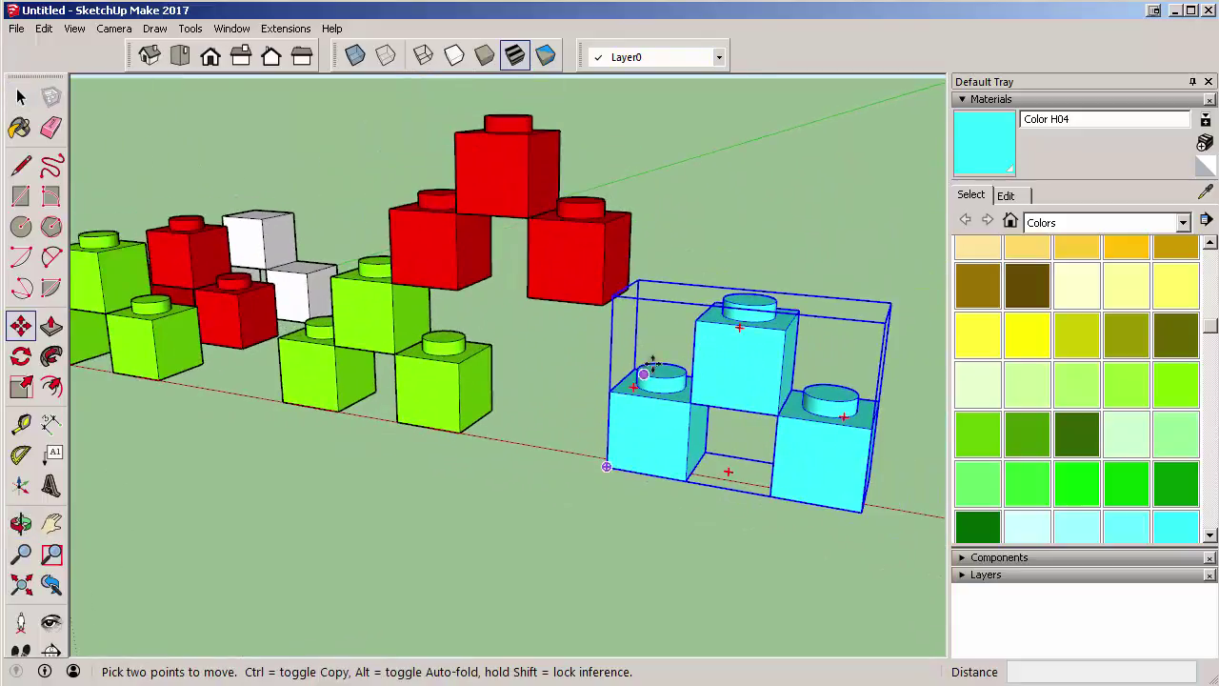
{"action": "left_click", "coordinate": [682, 322]}
{"action": "scroll", "coordinate": [602, 303], "scroll_direction": "up", "scroll_amount": 2}
{"action": "scroll", "coordinate": [602, 303], "scroll_direction": "up", "scroll_amount": 2}
{"action": "scroll", "coordinate": [585, 346], "scroll_direction": "down", "scroll_amount": 1}
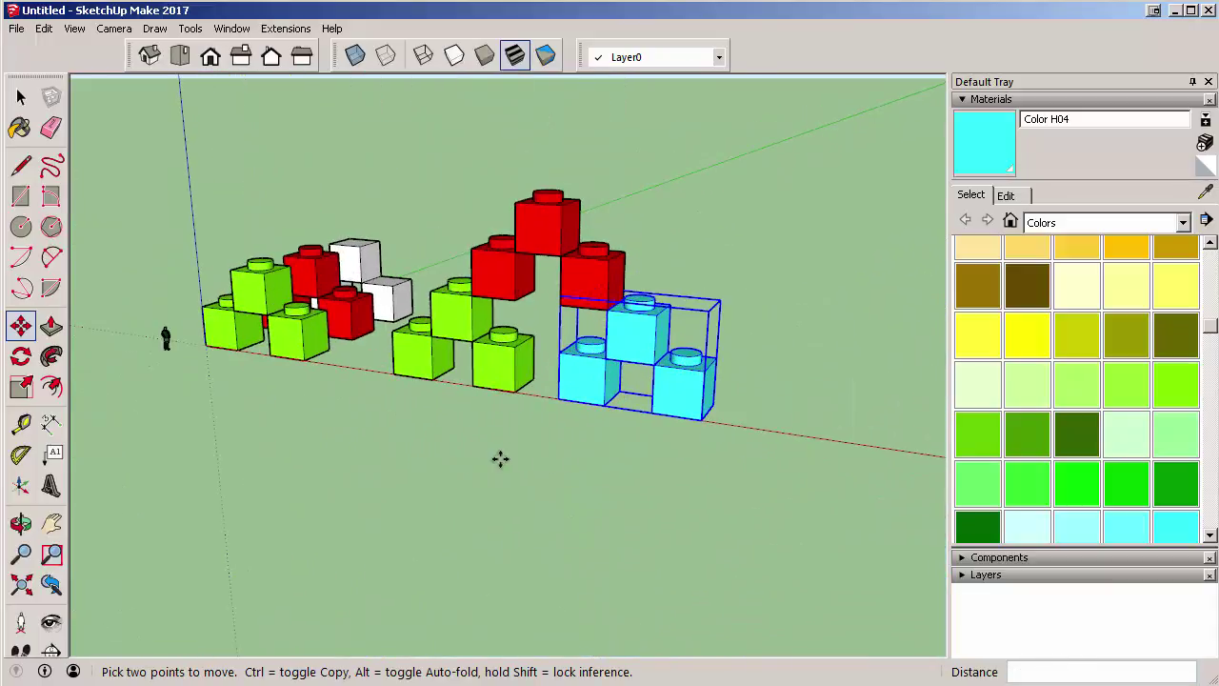
{"action": "mouse_move", "coordinate": [500, 459]}
{"action": "middle_mouse_down"}
{"action": "mouse_move", "coordinate": [435, 449]}
{"action": "mouse_move", "coordinate": [520, 462]}
{"action": "middle_mouse_up"}
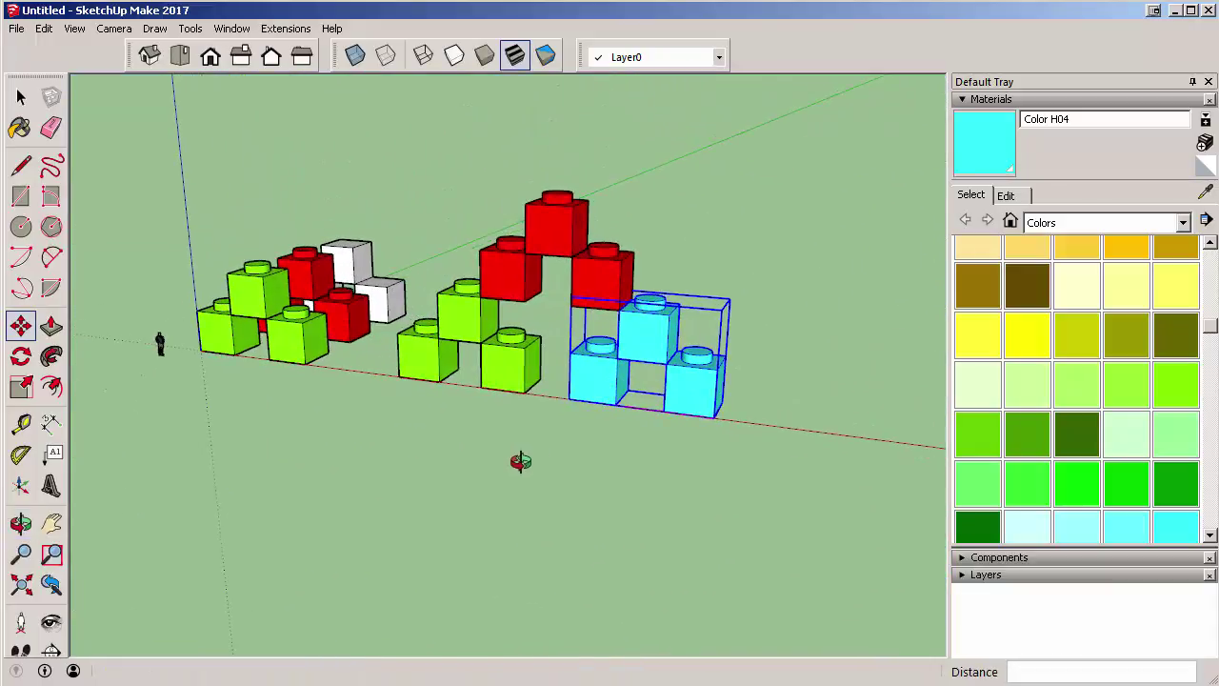
{"action": "scroll", "coordinate": [430, 201], "scroll_direction": "up", "scroll_amount": 1}
{"action": "key", "text": "space"}
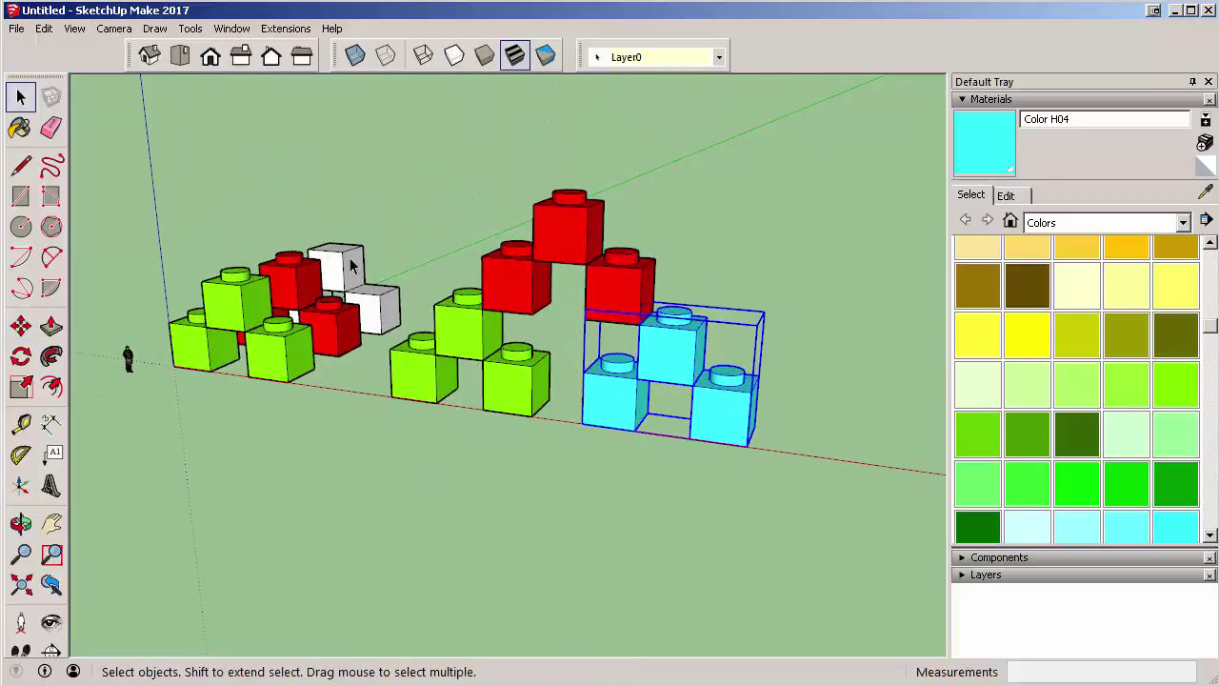
{"action": "left_click", "coordinate": [441, 237]}
{"action": "middle_click_drag", "start_coordinate": [526, 343], "coordinate": [612, 226]}
Select the top and left red bricks together.
{"action": "left_click", "coordinate": [612, 226]}
{"action": "left_click", "coordinate": [580, 264]}
{"action": "left_click", "coordinate": [659, 183]}
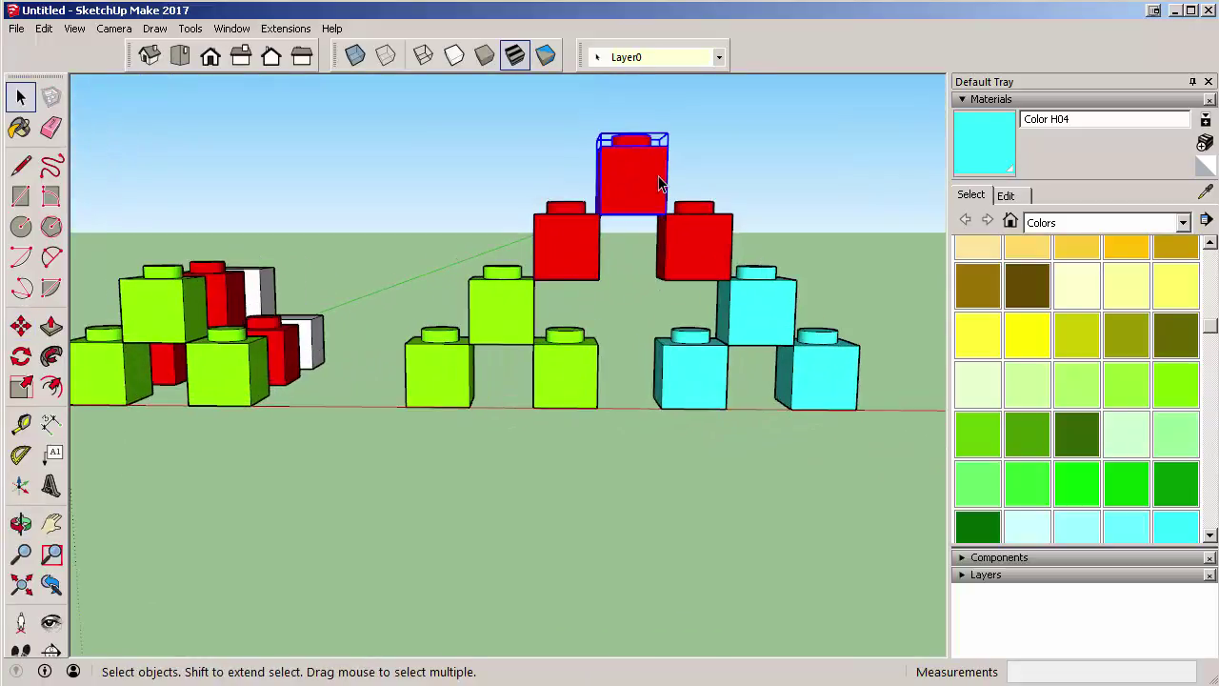
{"action": "left_click", "coordinate": [552, 253], "text": "shift"}
Combine the three selected red bricks into one group.
{"action": "left_click", "coordinate": [702, 240], "text": "shift"}
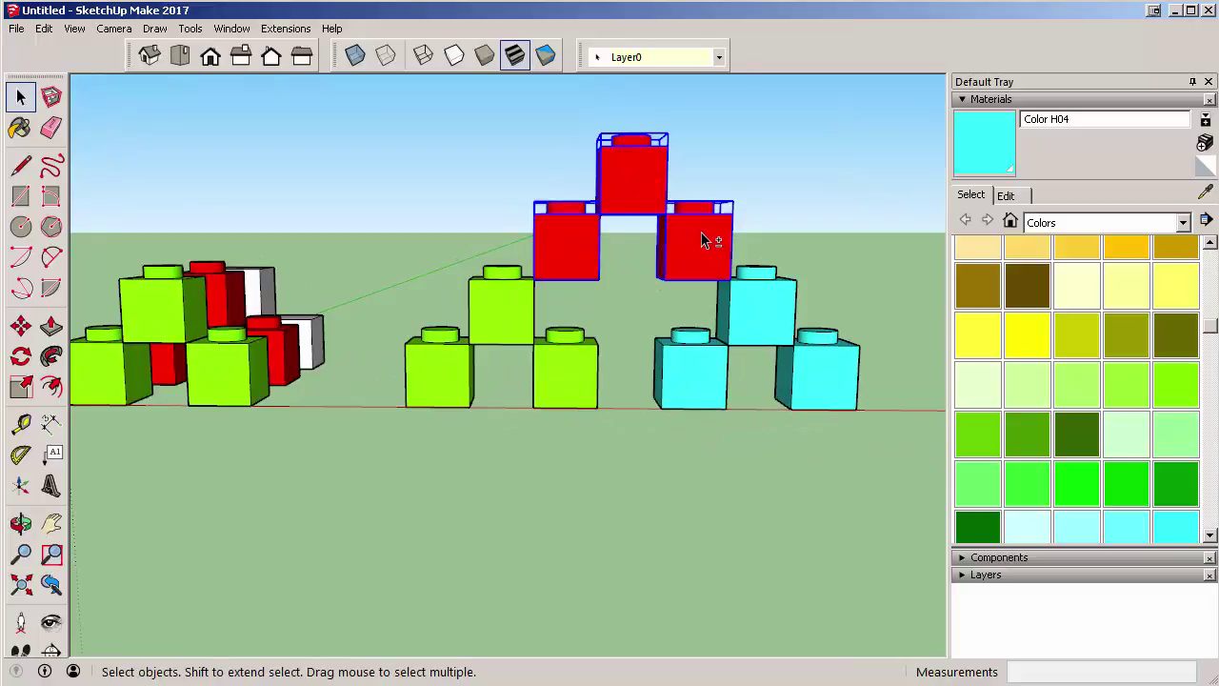
{"action": "right_click", "coordinate": [628, 182]}
{"action": "left_click", "coordinate": [693, 327]}
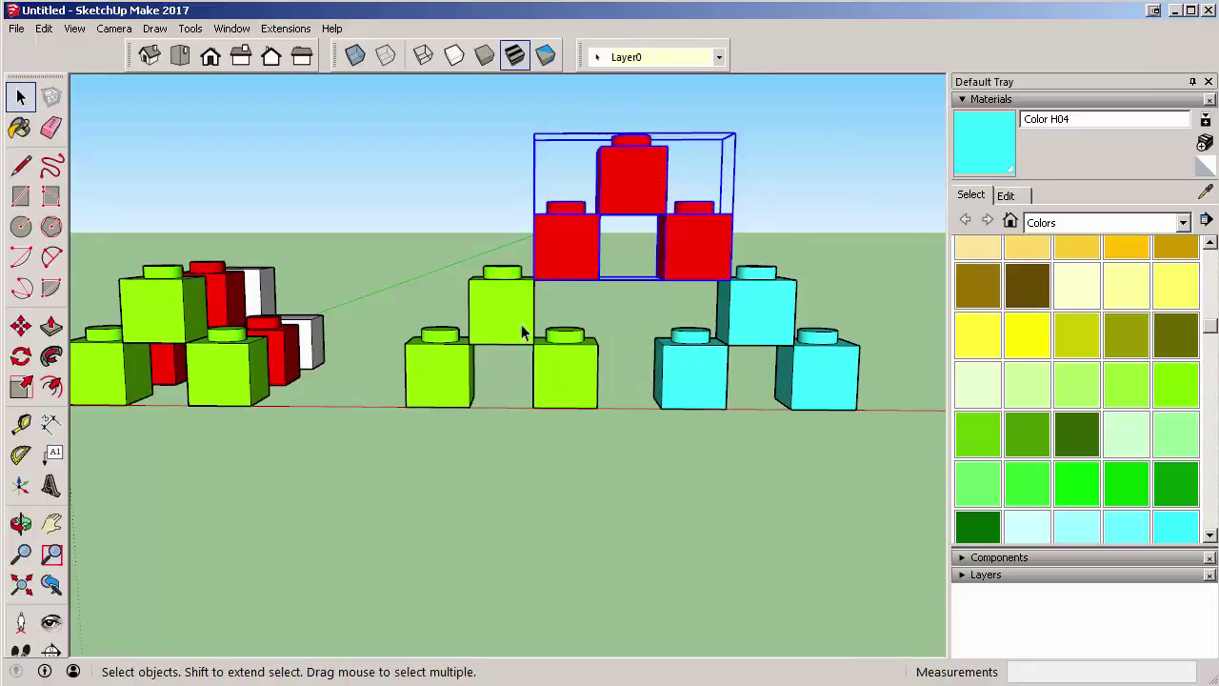
Group the three green bricks, then box-select all three brick groups together.
{"action": "left_click", "coordinate": [498, 323]}
{"action": "left_click", "coordinate": [420, 382], "text": "shift"}
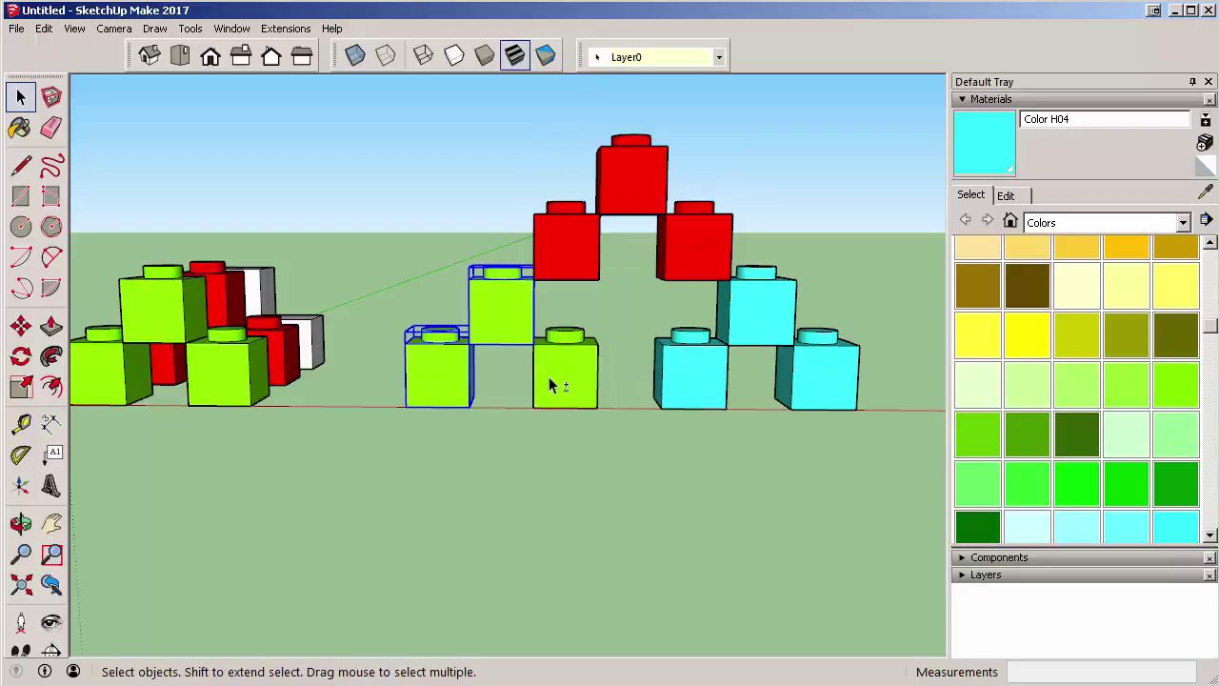
{"action": "right_click", "coordinate": [494, 324]}
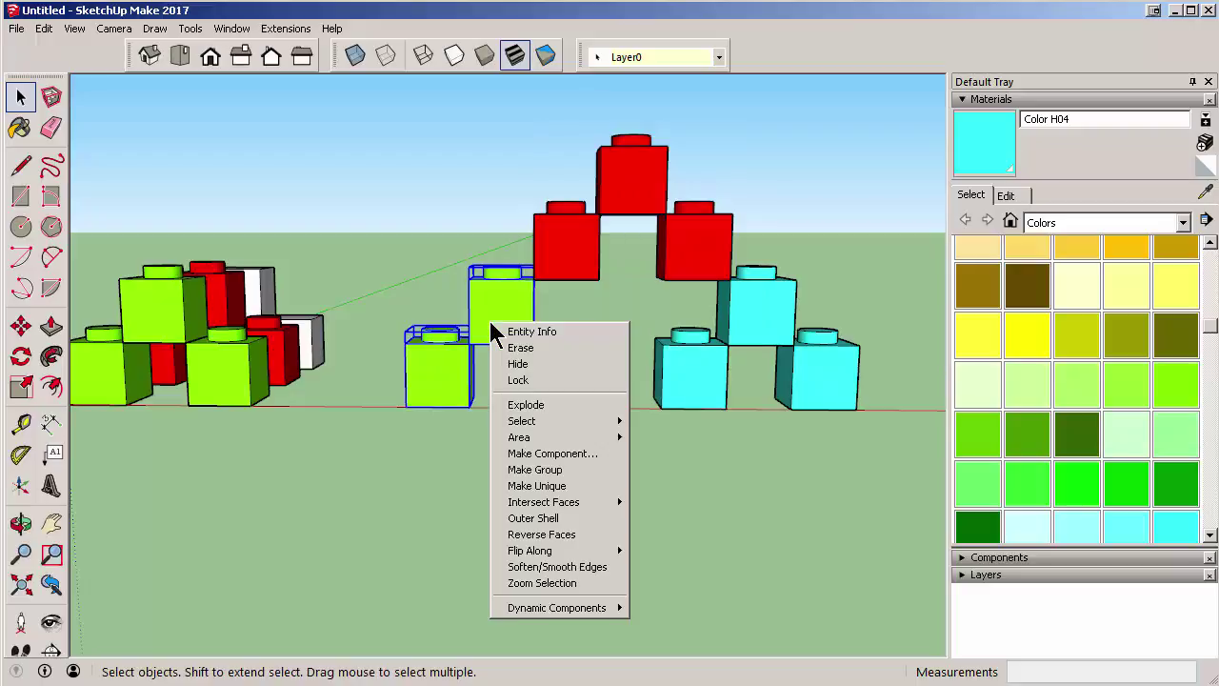
{"action": "left_click", "coordinate": [535, 470]}
{"action": "scroll", "coordinate": [524, 457], "scroll_direction": "down", "scroll_amount": 3}
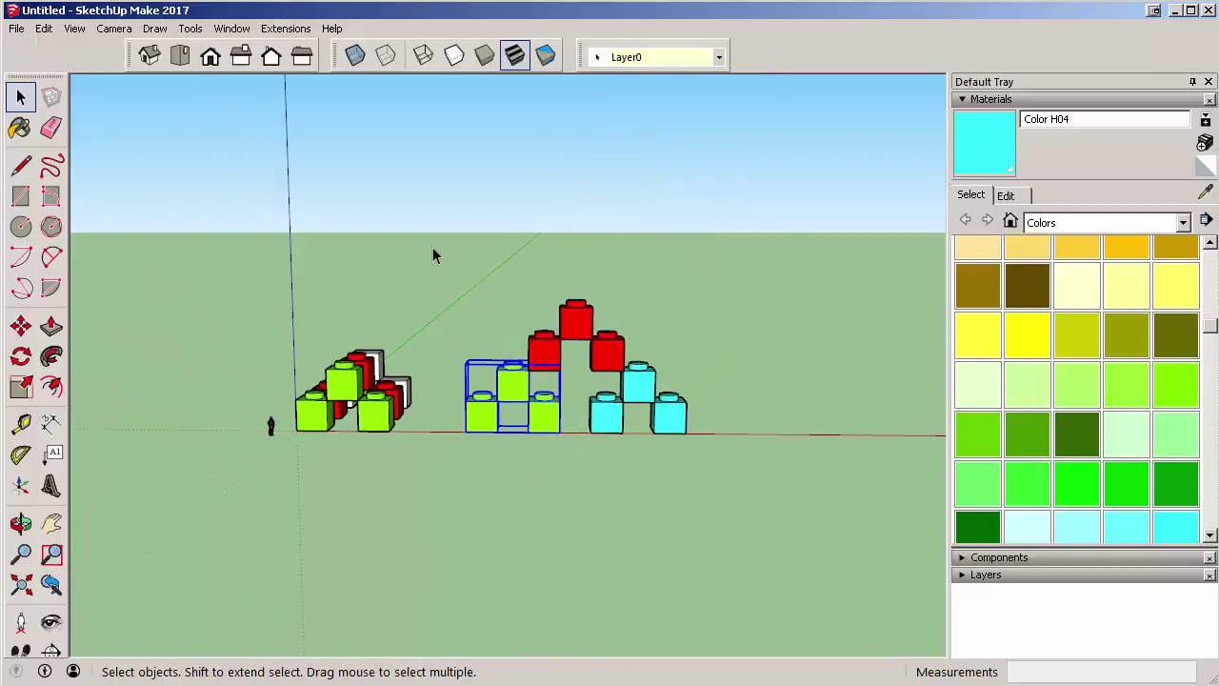
{"action": "left_click_drag", "start_coordinate": [433, 250], "coordinate": [724, 455]}
Copy the nine-brick sub-triangle up and to the right with Move in copy mode.
{"action": "key", "text": "m"}
{"action": "scroll", "coordinate": [457, 419], "scroll_direction": "up", "scroll_amount": 2}
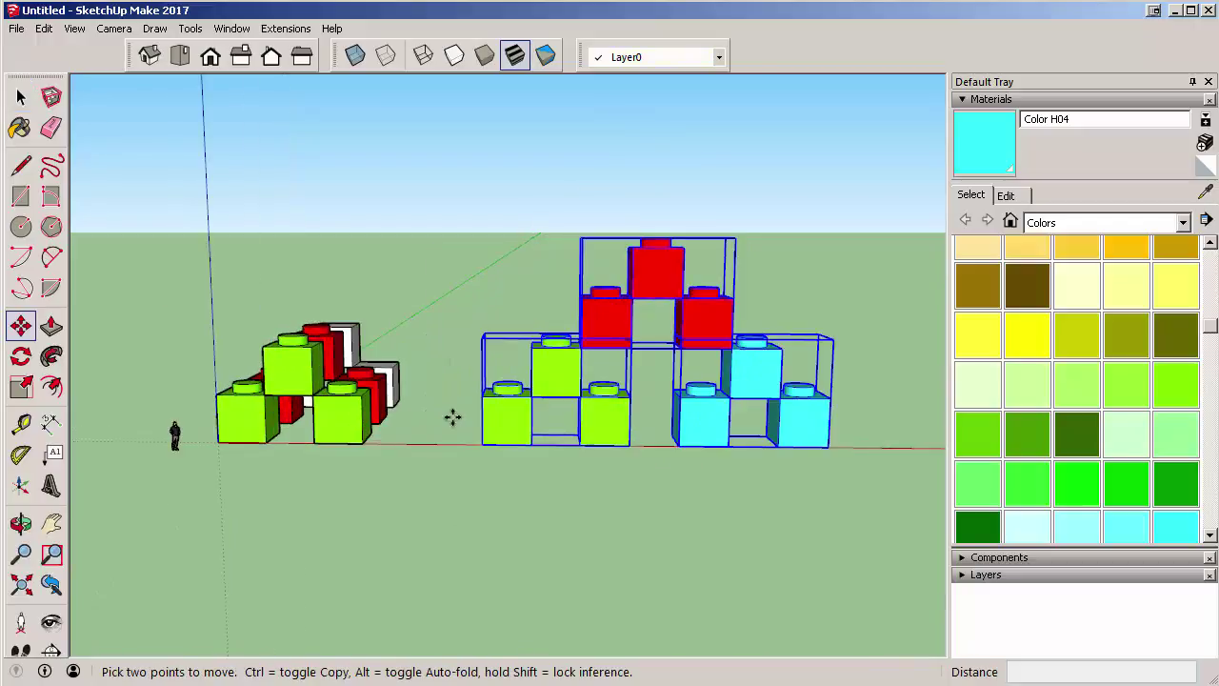
{"action": "key", "text": "ctrl"}
{"action": "left_click", "coordinate": [482, 444]}
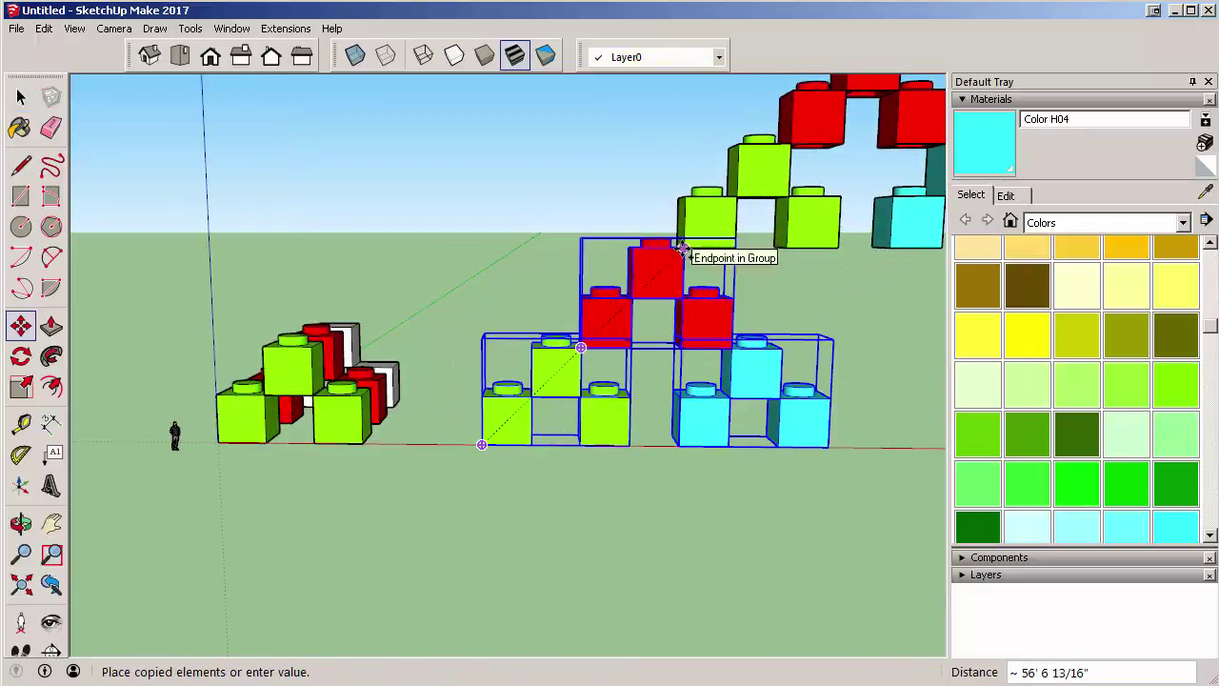
{"action": "left_click", "coordinate": [680, 251]}
{"action": "scroll", "coordinate": [690, 171], "scroll_direction": "down", "scroll_amount": 3}
{"action": "scroll", "coordinate": [690, 169], "scroll_direction": "up", "scroll_amount": 3}
{"action": "scroll", "coordinate": [579, 259], "scroll_direction": "down", "scroll_amount": 2}
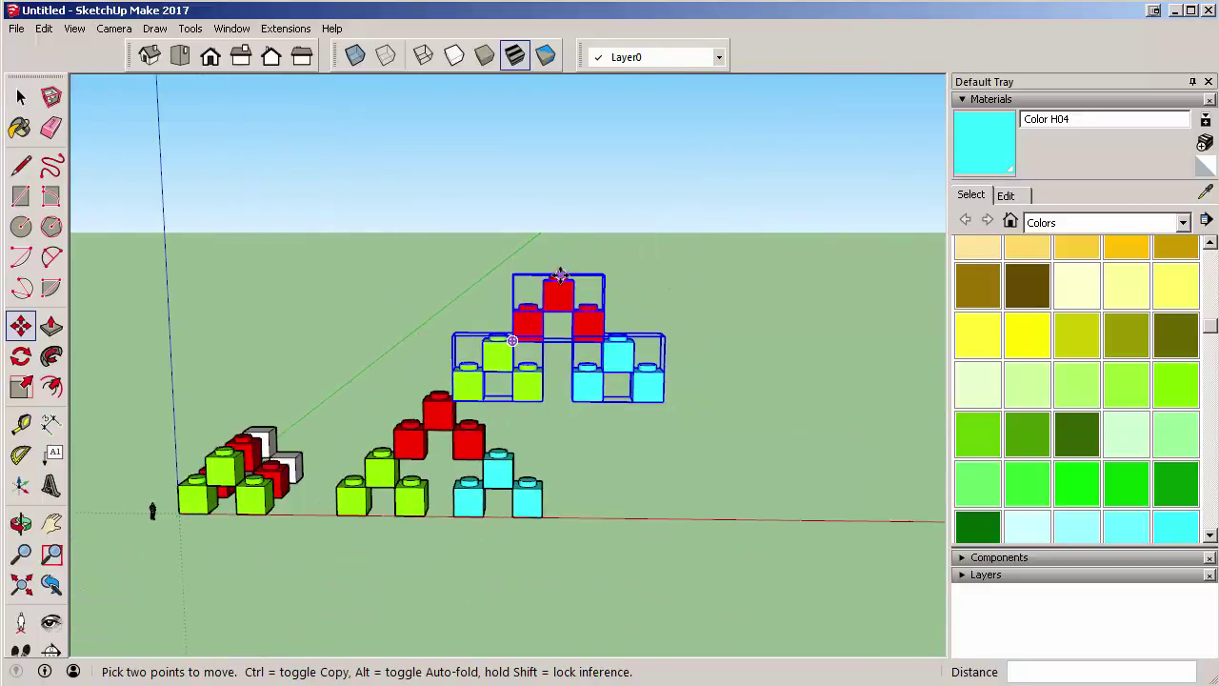
Drop a second copy of the sub-triangle at the lower right and orbit to check it.
{"action": "left_click", "coordinate": [520, 314]}
{"action": "key", "text": "ctrl"}
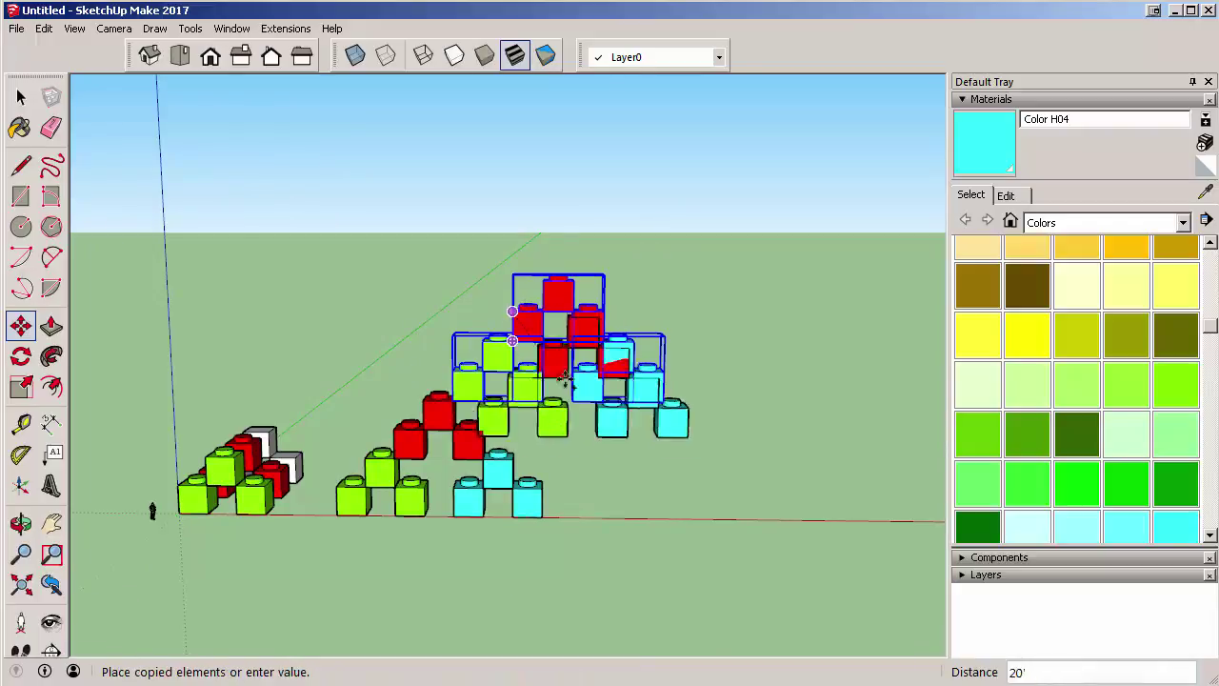
{"action": "scroll", "coordinate": [638, 432], "scroll_direction": "up", "scroll_amount": 3}
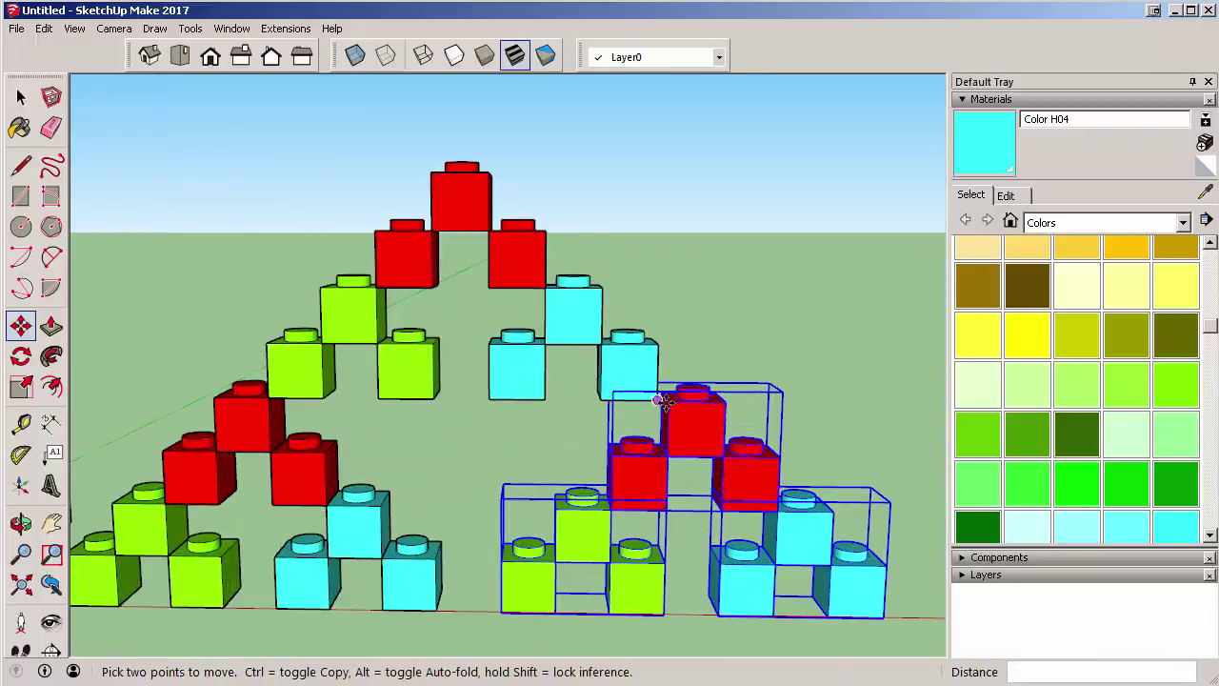
{"action": "middle_click_drag", "start_coordinate": [638, 432], "coordinate": [588, 480]}
{"action": "scroll", "coordinate": [640, 414], "scroll_direction": "down", "scroll_amount": 5}
{"action": "left_click", "coordinate": [587, 481]}
{"action": "left_click", "coordinate": [21, 96]}
{"action": "left_click", "coordinate": [533, 533]}
{"action": "middle_click_drag", "start_coordinate": [532, 533], "coordinate": [372, 503]}
{"action": "scroll", "coordinate": [501, 364], "scroll_direction": "up", "scroll_amount": 5}
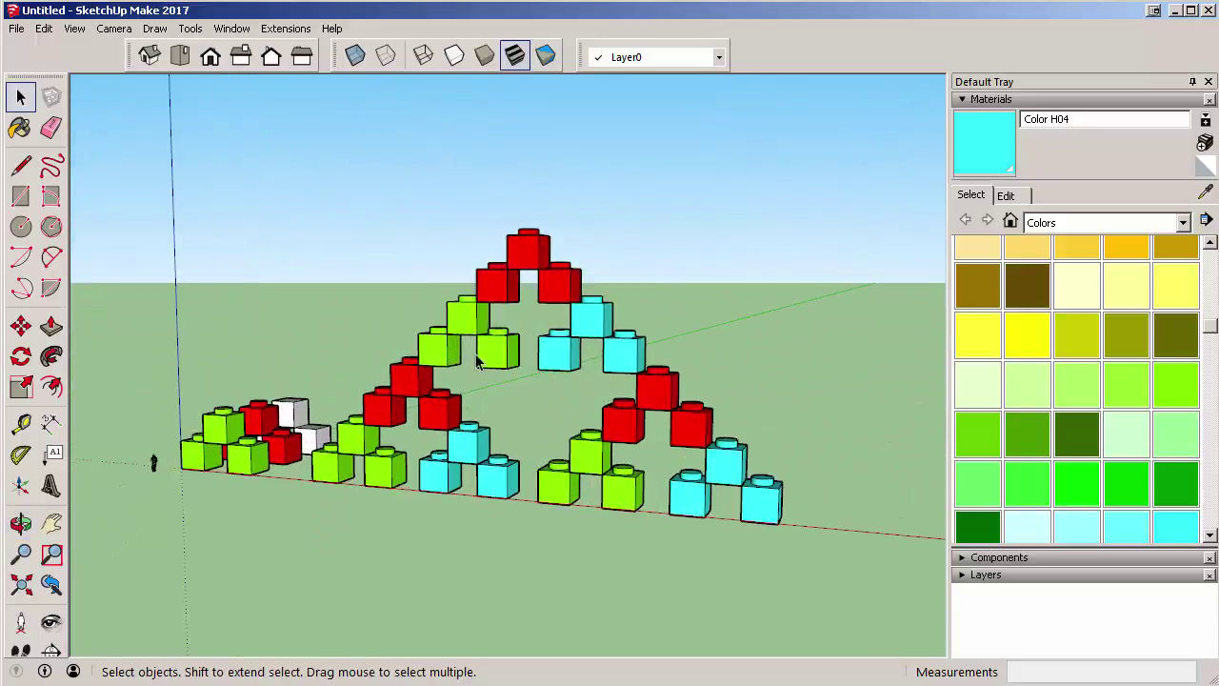
{"action": "scroll", "coordinate": [453, 353], "scroll_direction": "down", "scroll_amount": 1}
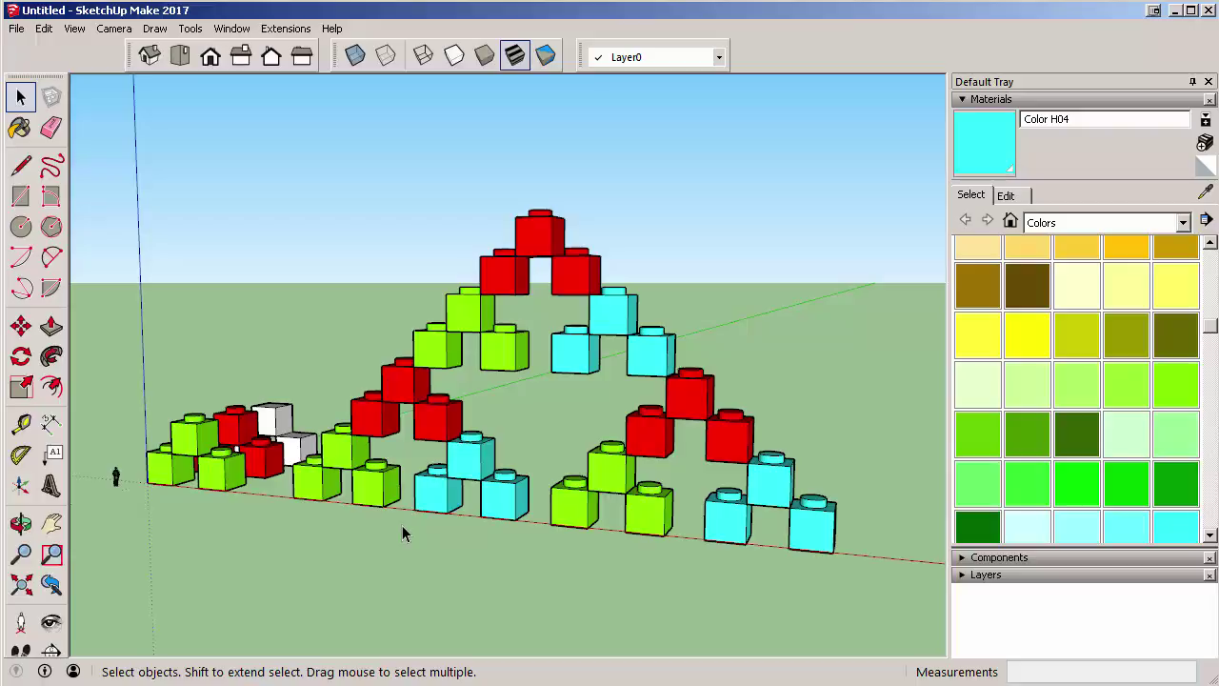
{"action": "left_click", "coordinate": [441, 502]}
{"action": "scroll", "coordinate": [458, 538], "scroll_direction": "down", "scroll_amount": 2}
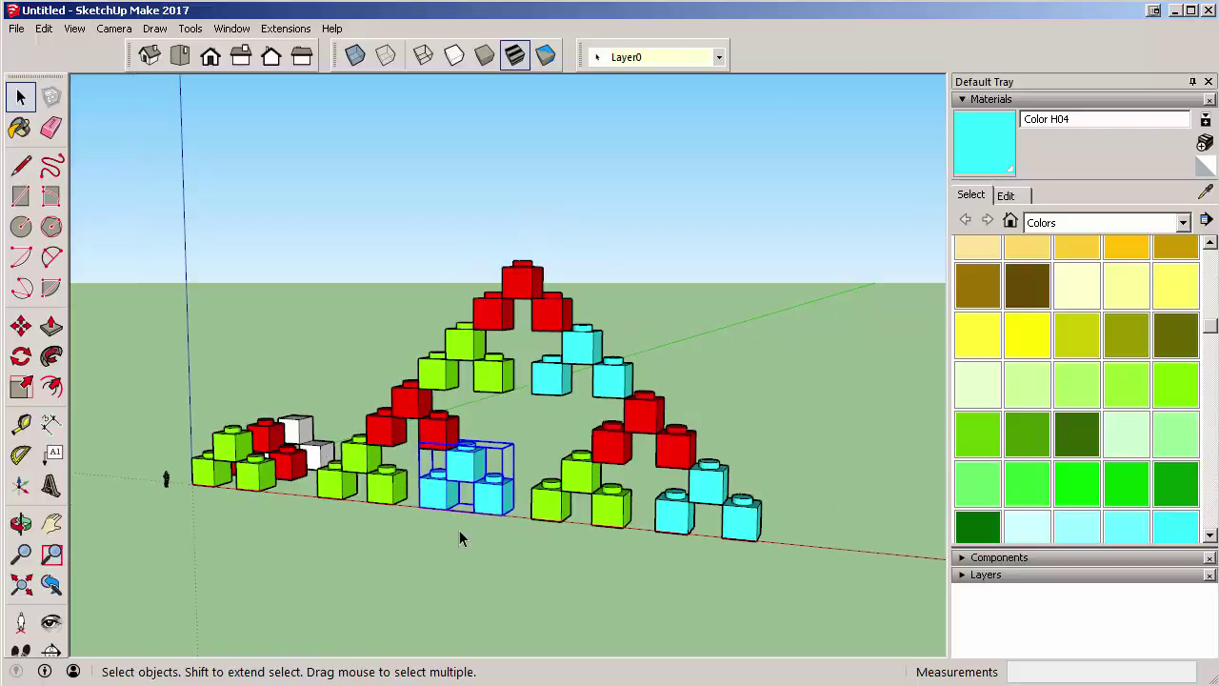
{"action": "left_click", "coordinate": [457, 538]}
{"action": "middle_click_drag", "start_coordinate": [346, 541], "coordinate": [498, 505]}
{"action": "left_click", "coordinate": [474, 374]}
{"action": "left_click", "coordinate": [442, 516]}
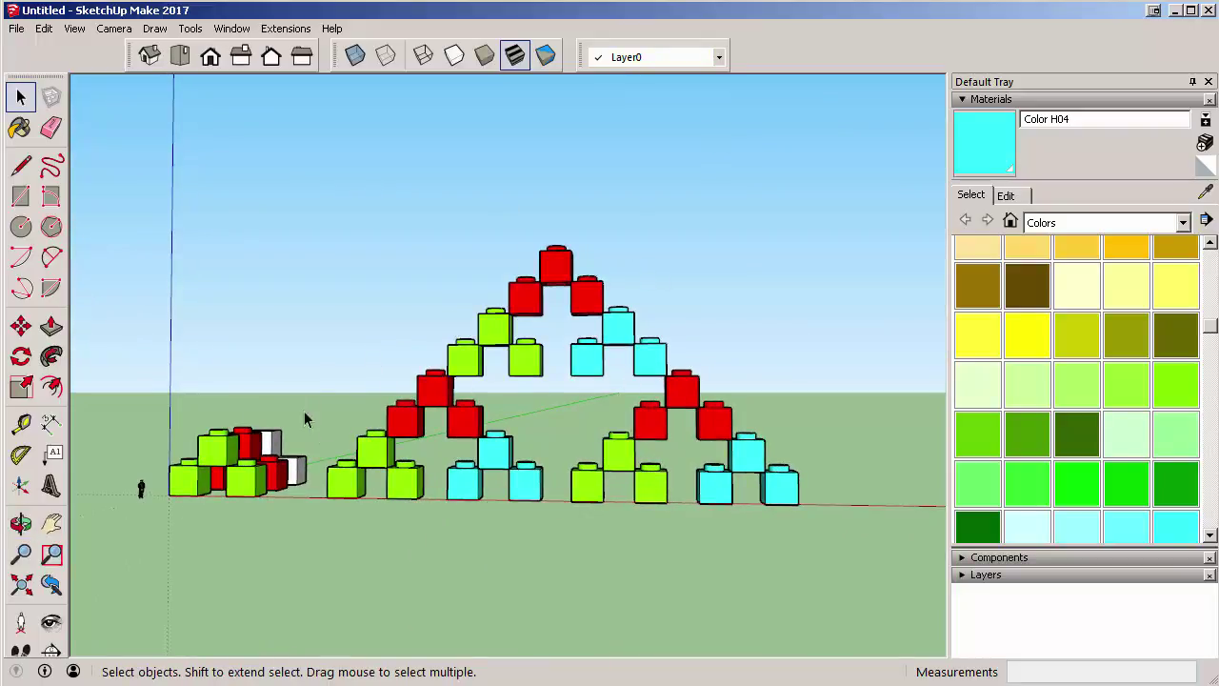
{"action": "left_click", "coordinate": [385, 459]}
{"action": "left_click", "coordinate": [434, 405]}
{"action": "left_click", "coordinate": [495, 334]}
{"action": "left_click", "coordinate": [583, 298]}
{"action": "left_click", "coordinate": [609, 345]}
{"action": "left_click", "coordinate": [671, 398]}
{"action": "left_click", "coordinate": [735, 473]}
{"action": "left_click", "coordinate": [629, 468]}
{"action": "left_click", "coordinate": [482, 467]}
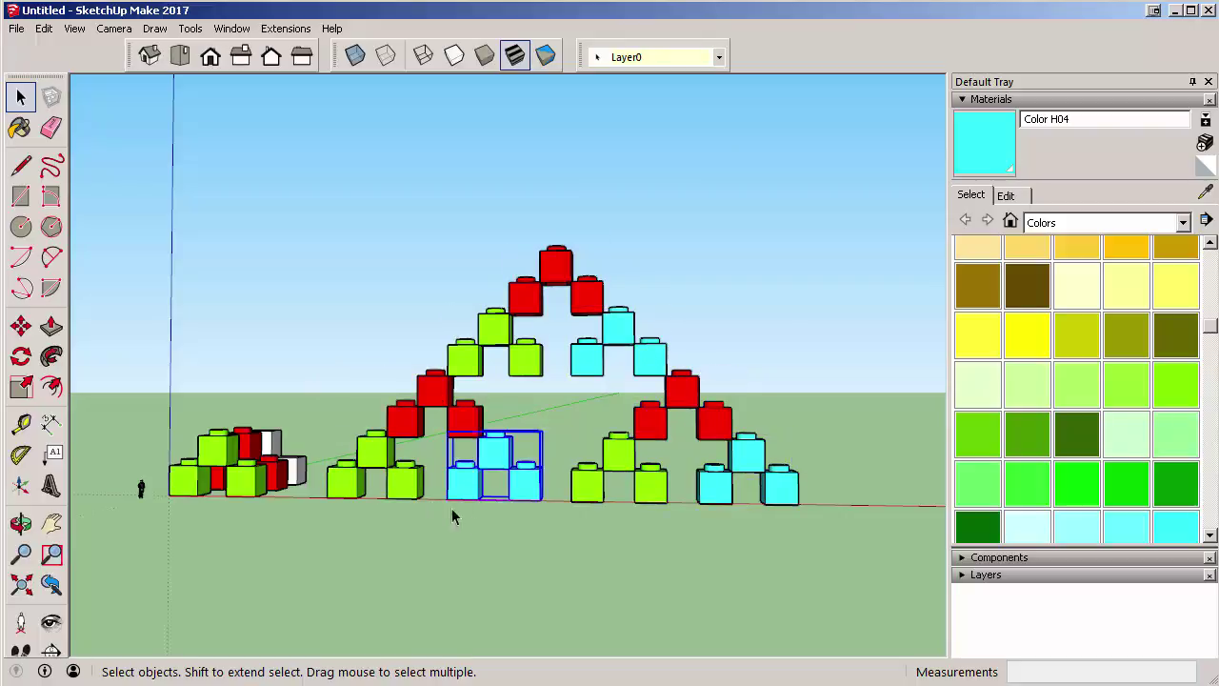
{"action": "left_click", "coordinate": [514, 534]}
{"action": "left_click", "coordinate": [400, 481]}
{"action": "left_click", "coordinate": [507, 490]}
{"action": "middle_click_drag", "start_coordinate": [520, 531], "coordinate": [525, 527]}
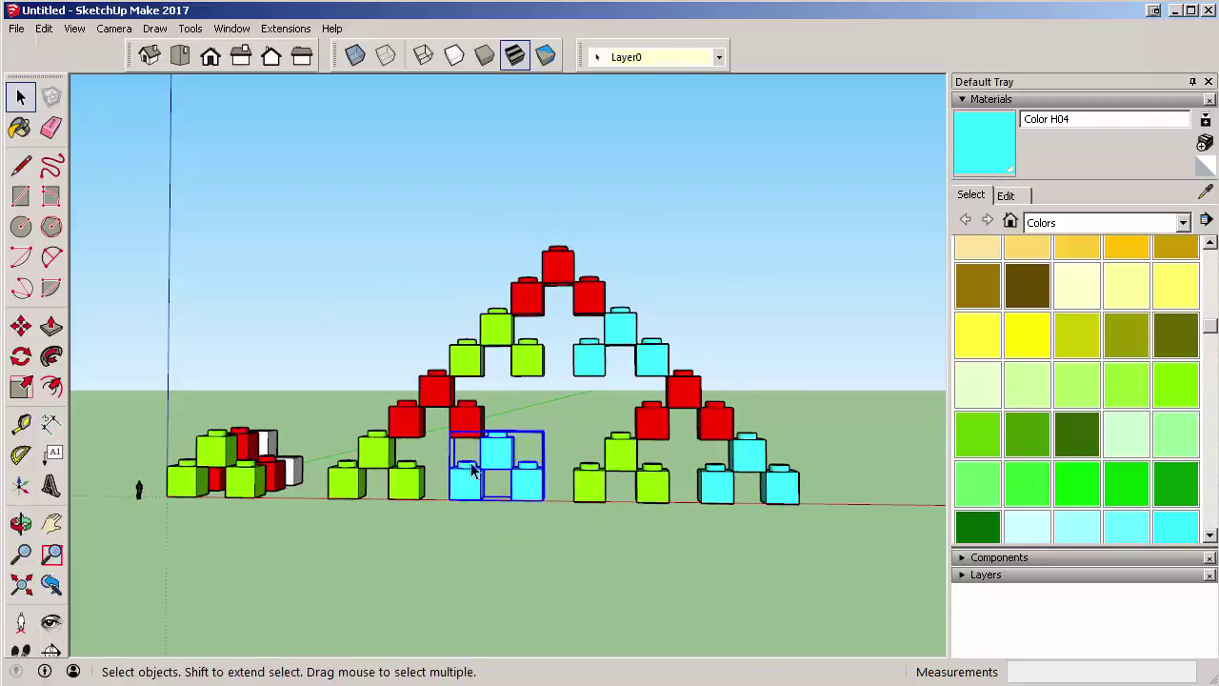
{"action": "scroll", "coordinate": [493, 477], "scroll_direction": "up", "scroll_amount": 3}
{"action": "scroll", "coordinate": [498, 491], "scroll_direction": "down", "scroll_amount": 3}
Window-select all nine three-brick groups and combine them into one 27-brick group.
{"action": "left_click", "coordinate": [471, 594]}
{"action": "middle_click_drag", "start_coordinate": [470, 594], "coordinate": [372, 484]}
{"action": "mouse_move", "coordinate": [336, 333]}
{"action": "left_mouse_down"}
{"action": "mouse_move", "coordinate": [397, 422]}
{"action": "mouse_move", "coordinate": [808, 589]}
{"action": "mouse_move", "coordinate": [562, 419]}
{"action": "mouse_move", "coordinate": [370, 370]}
{"action": "mouse_move", "coordinate": [353, 330]}
{"action": "left_mouse_up"}
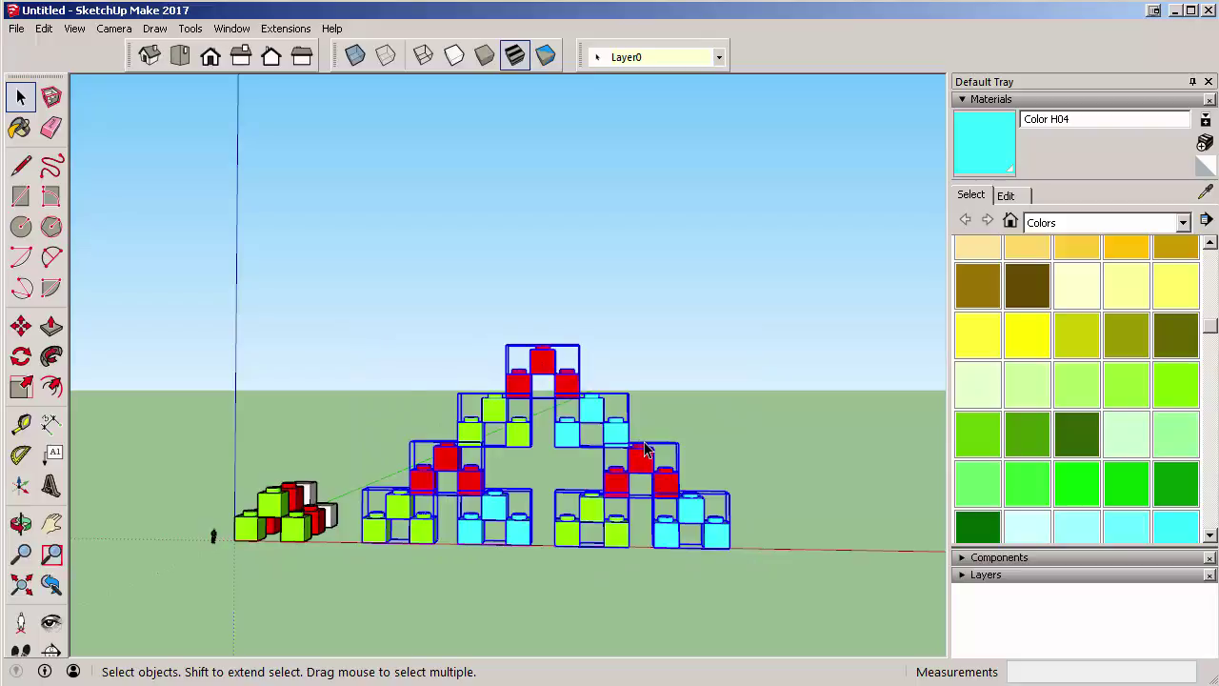
{"action": "right_click", "coordinate": [645, 449]}
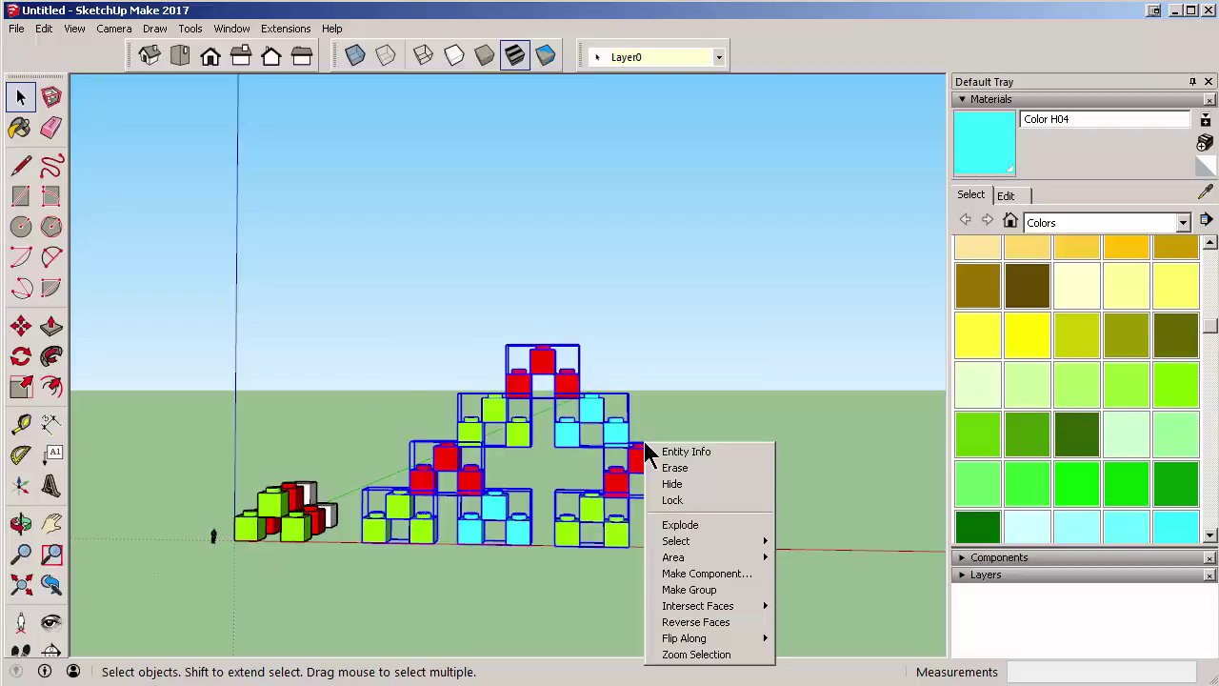
{"action": "left_click", "coordinate": [705, 591]}
{"action": "middle_click_drag", "start_coordinate": [670, 454], "coordinate": [557, 571]}
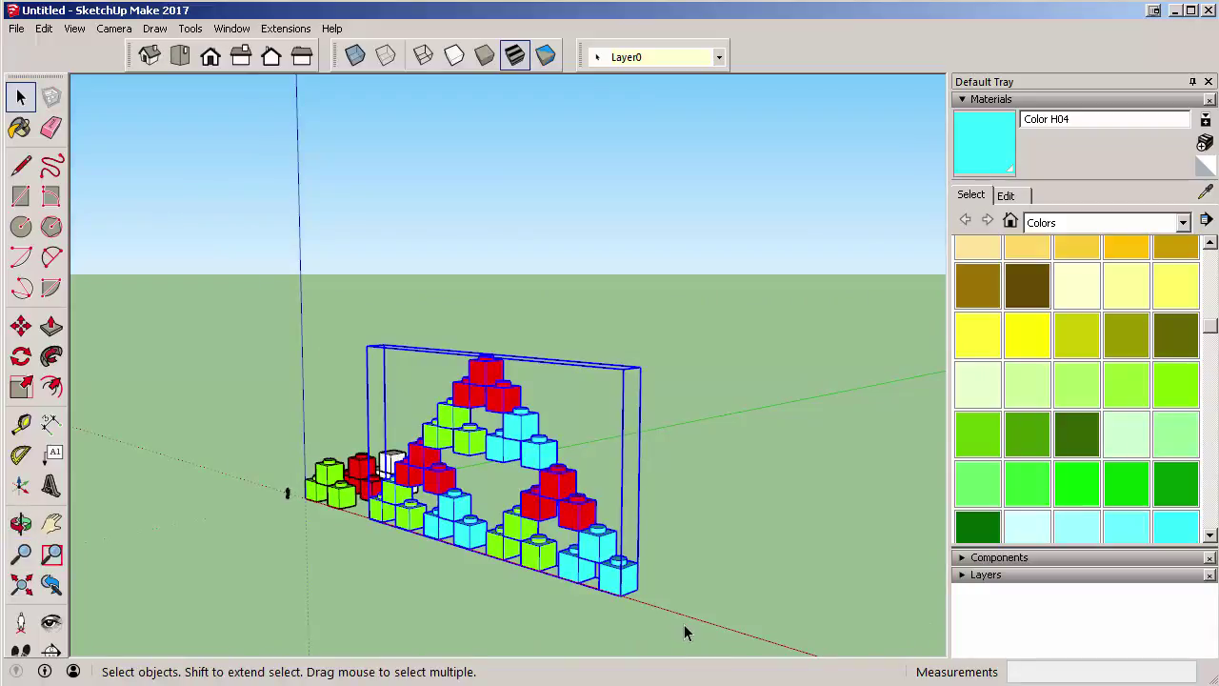
{"action": "scroll", "coordinate": [492, 570], "scroll_direction": "down", "scroll_amount": 2}
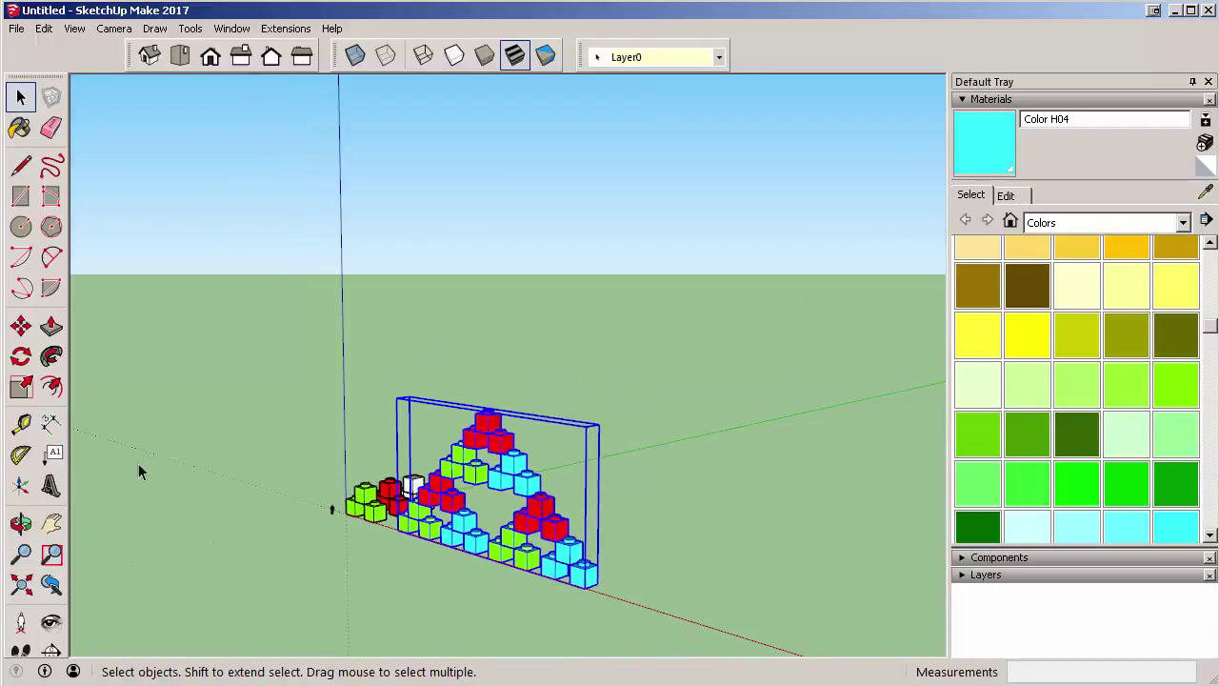
{"action": "left_click", "coordinate": [21, 326]}
Copy the triangle group 10' back in depth and array it into ten copies with x10.
{"action": "scroll", "coordinate": [612, 594], "scroll_direction": "up", "scroll_amount": 2}
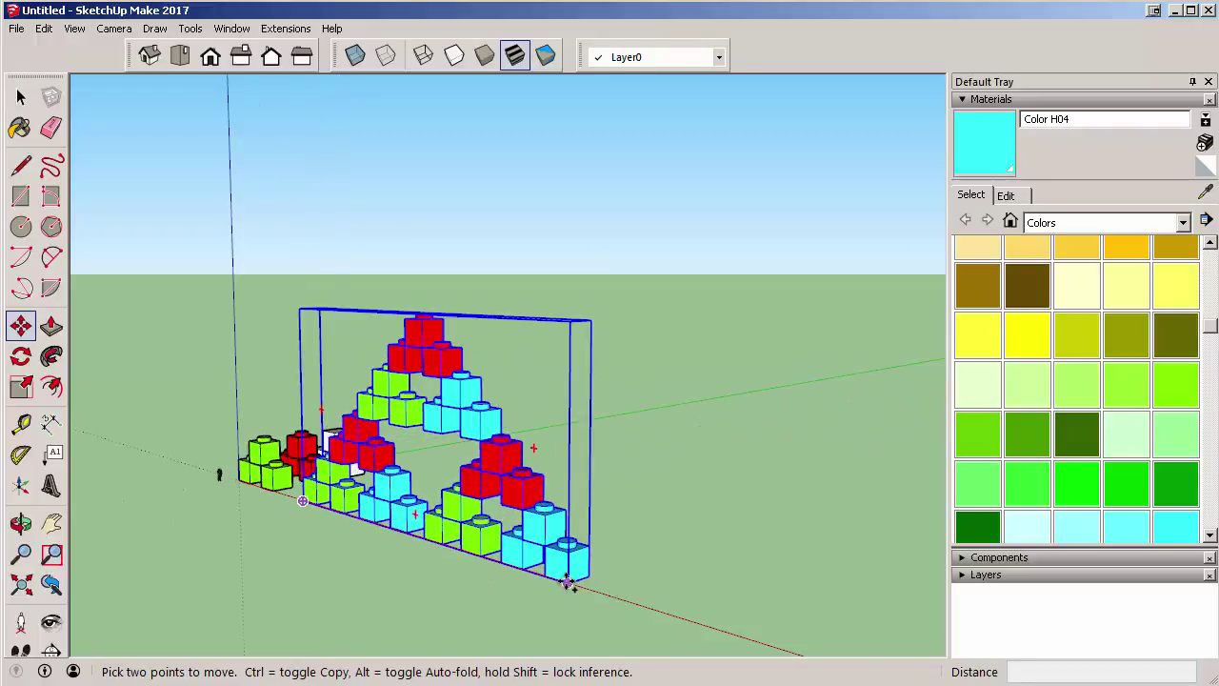
{"action": "left_click", "coordinate": [567, 583]}
{"action": "key", "text": "ctrl"}
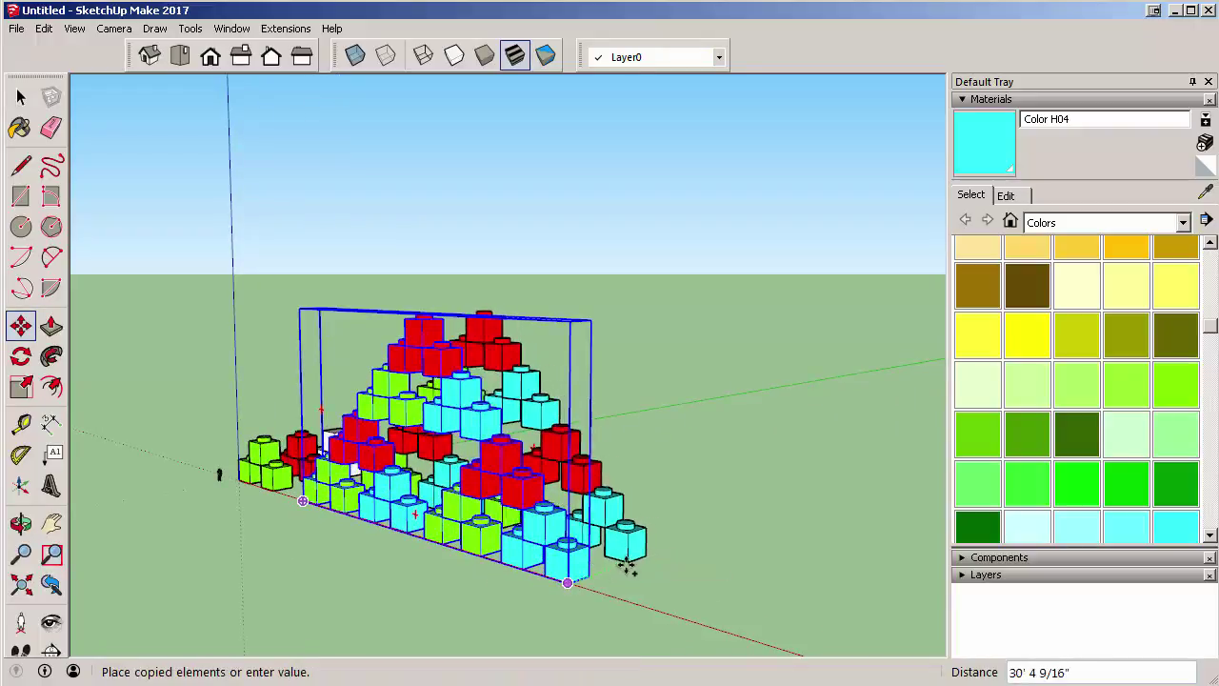
{"action": "scroll", "coordinate": [620, 574], "scroll_direction": "up", "scroll_amount": 5}
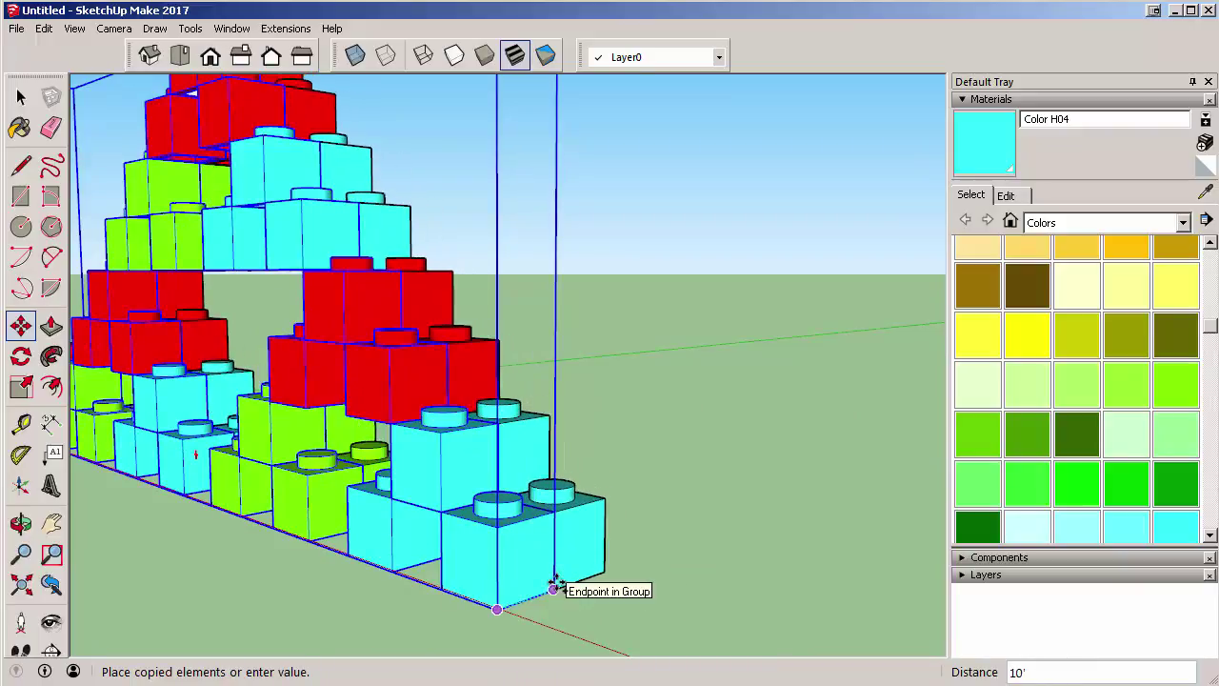
{"action": "left_click", "coordinate": [556, 583]}
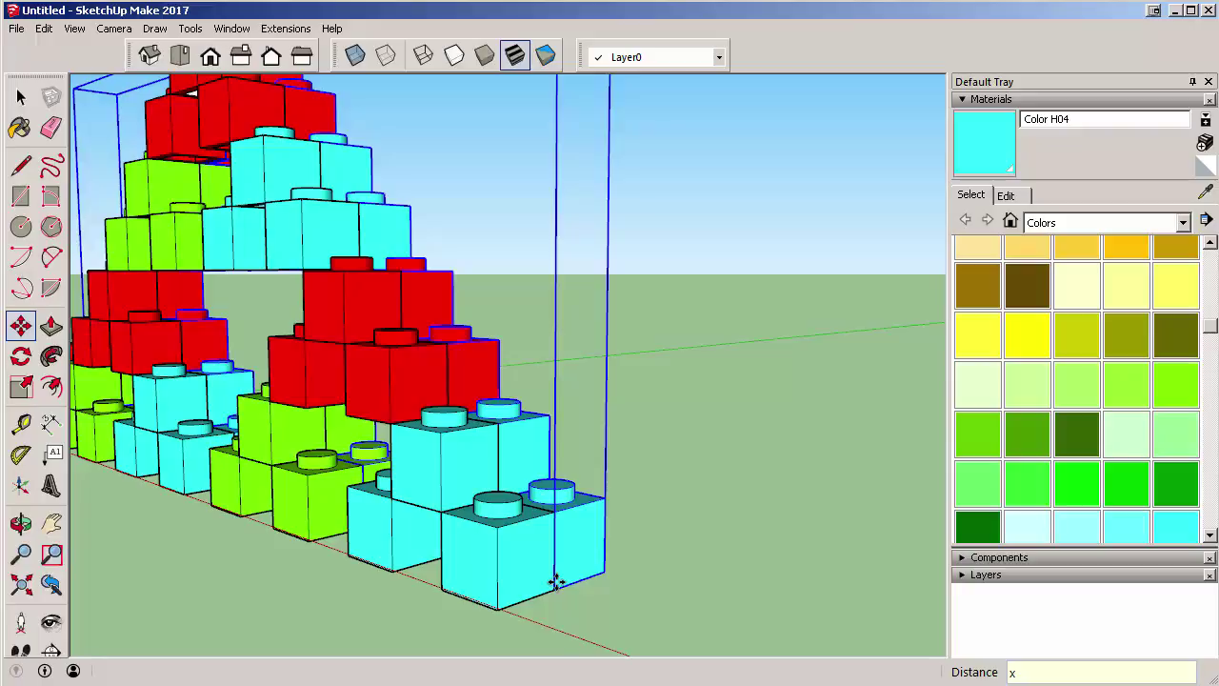
{"action": "key", "text": "Return"}
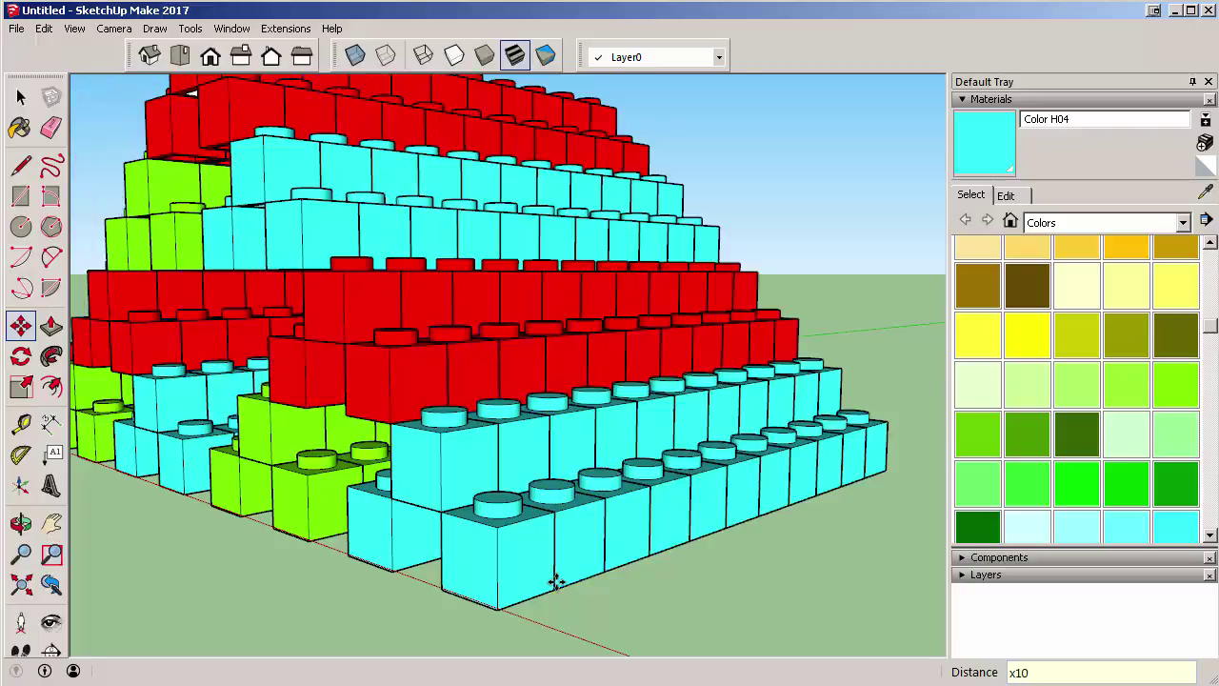
{"action": "scroll", "coordinate": [556, 582], "scroll_direction": "down", "scroll_amount": 5}
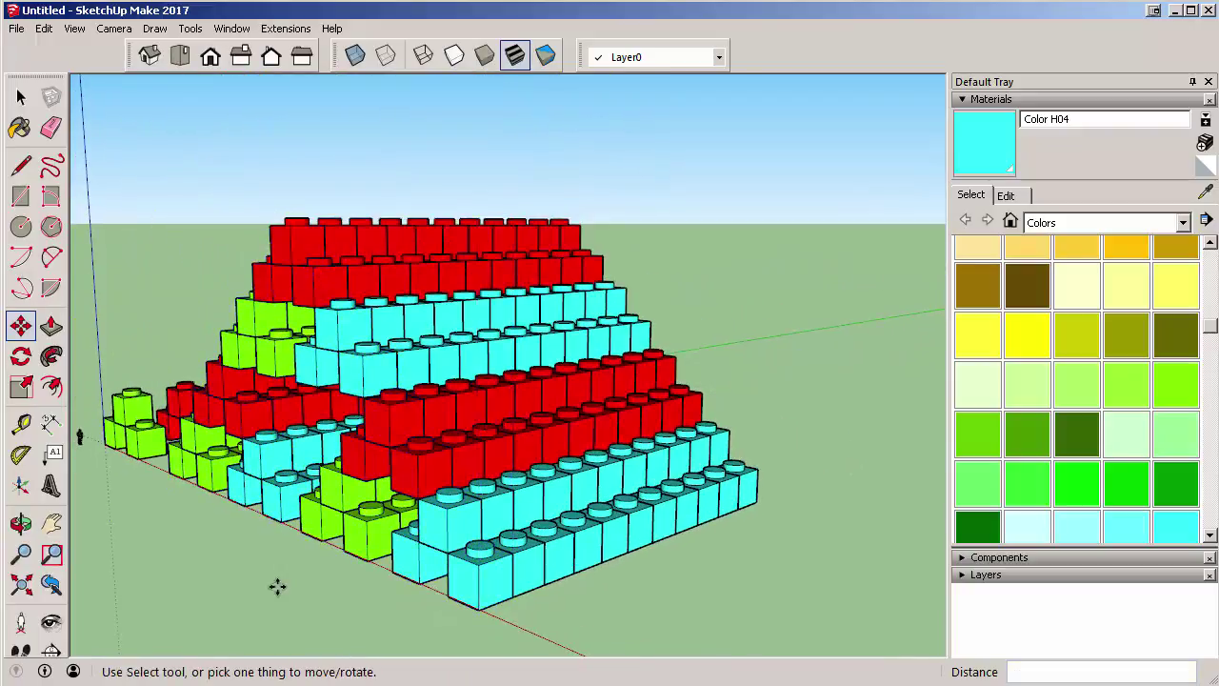
{"action": "key", "text": "space"}
Window-select the entire ten-triangle brick array and ready it for moving with M.
{"action": "middle_click_drag", "start_coordinate": [842, 561], "coordinate": [583, 404]}
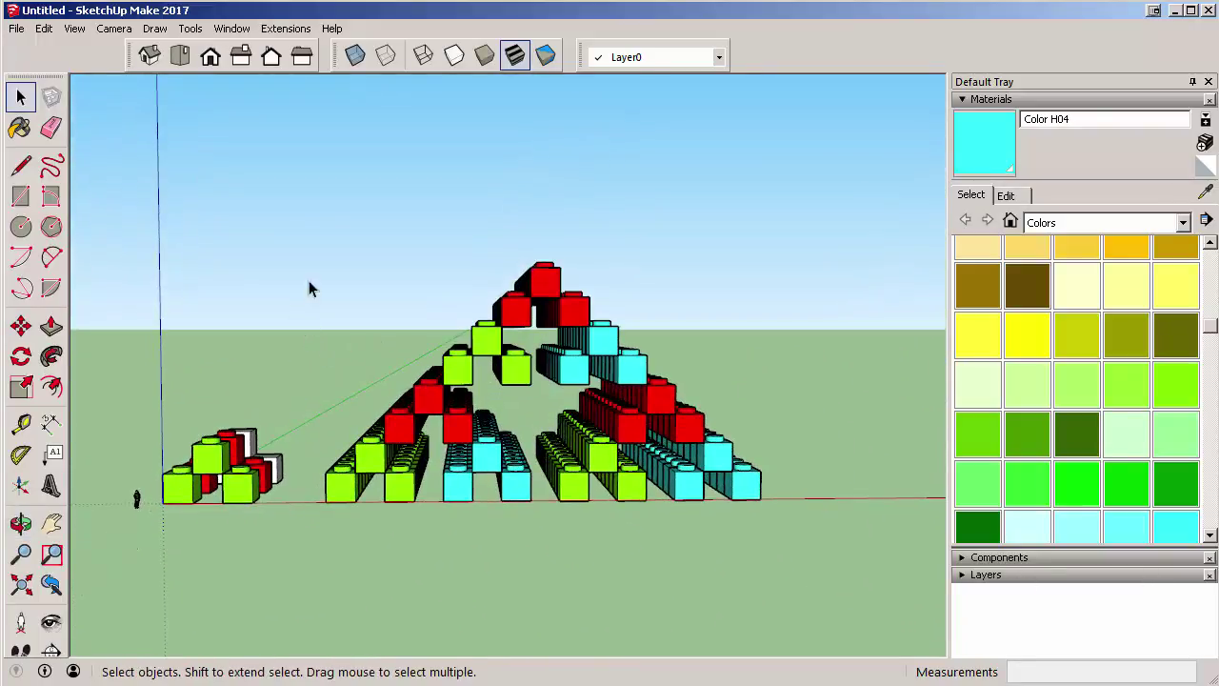
{"action": "mouse_move", "coordinate": [332, 308]}
{"action": "left_mouse_down"}
{"action": "mouse_move", "coordinate": [610, 484]}
{"action": "mouse_move", "coordinate": [851, 539]}
{"action": "left_mouse_up"}
{"action": "middle_click_drag", "start_coordinate": [795, 240], "coordinate": [456, 326]}
{"action": "middle_click_drag", "start_coordinate": [219, 424], "coordinate": [279, 428]}
{"action": "scroll", "coordinate": [614, 548], "scroll_direction": "down", "scroll_amount": 3}
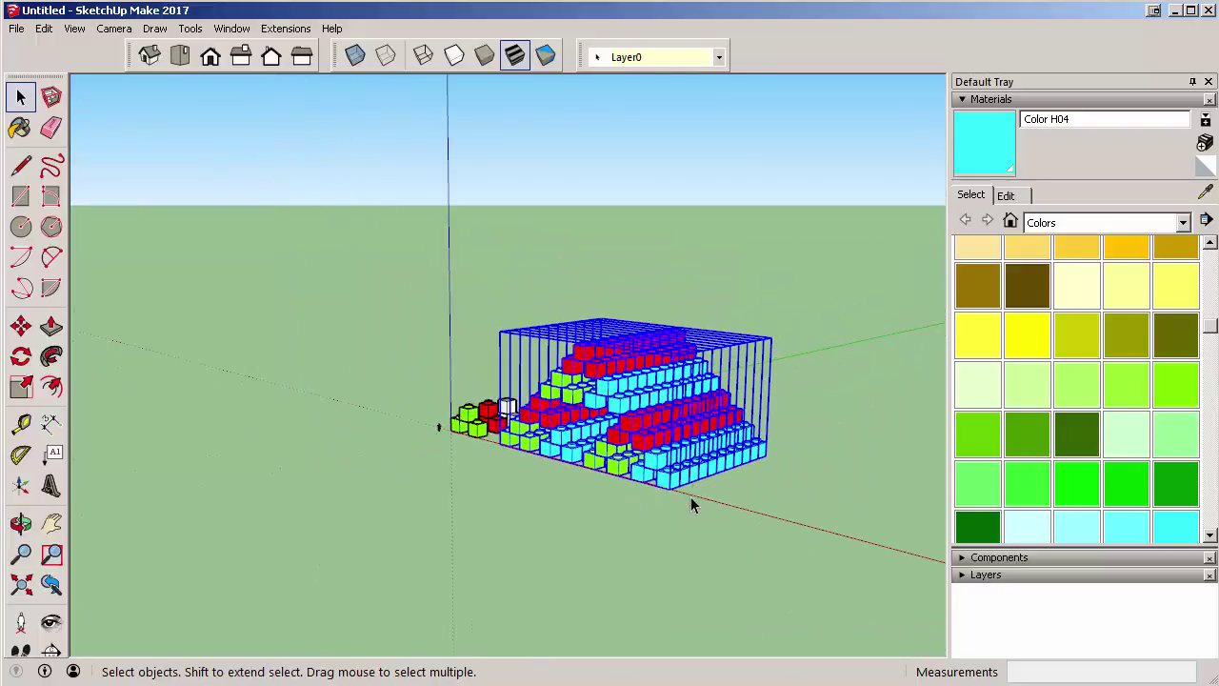
{"action": "scroll", "coordinate": [691, 504], "scroll_direction": "up", "scroll_amount": 2}
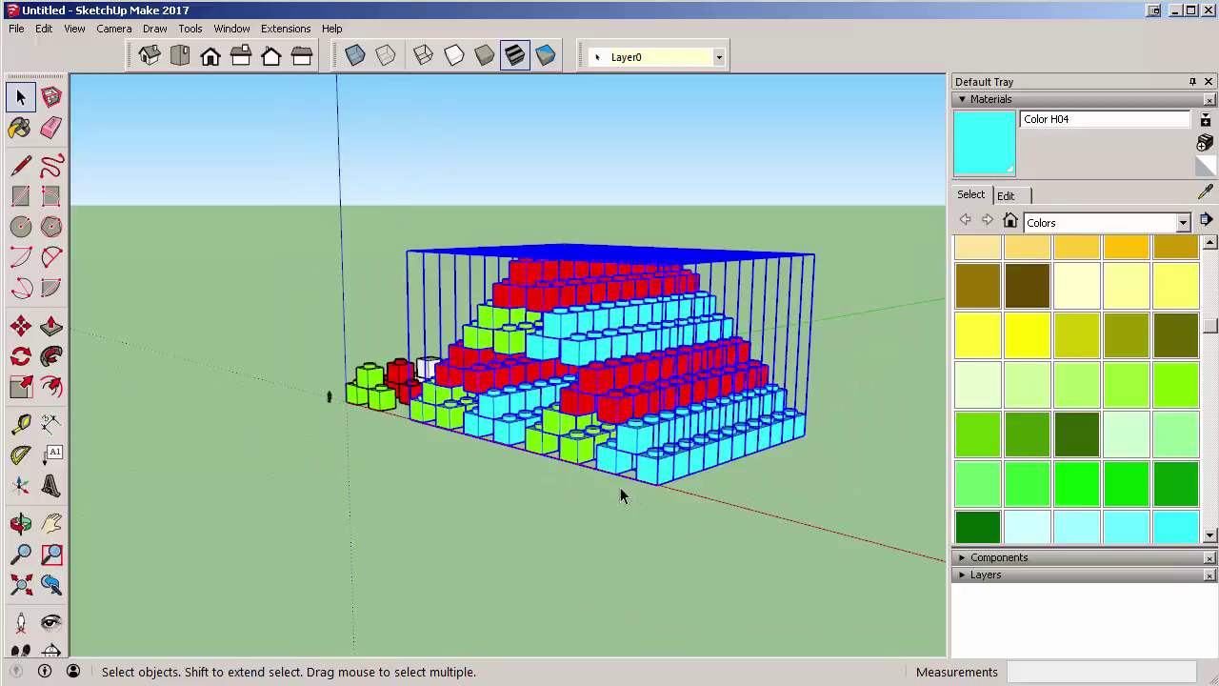
{"action": "key", "text": "m"}
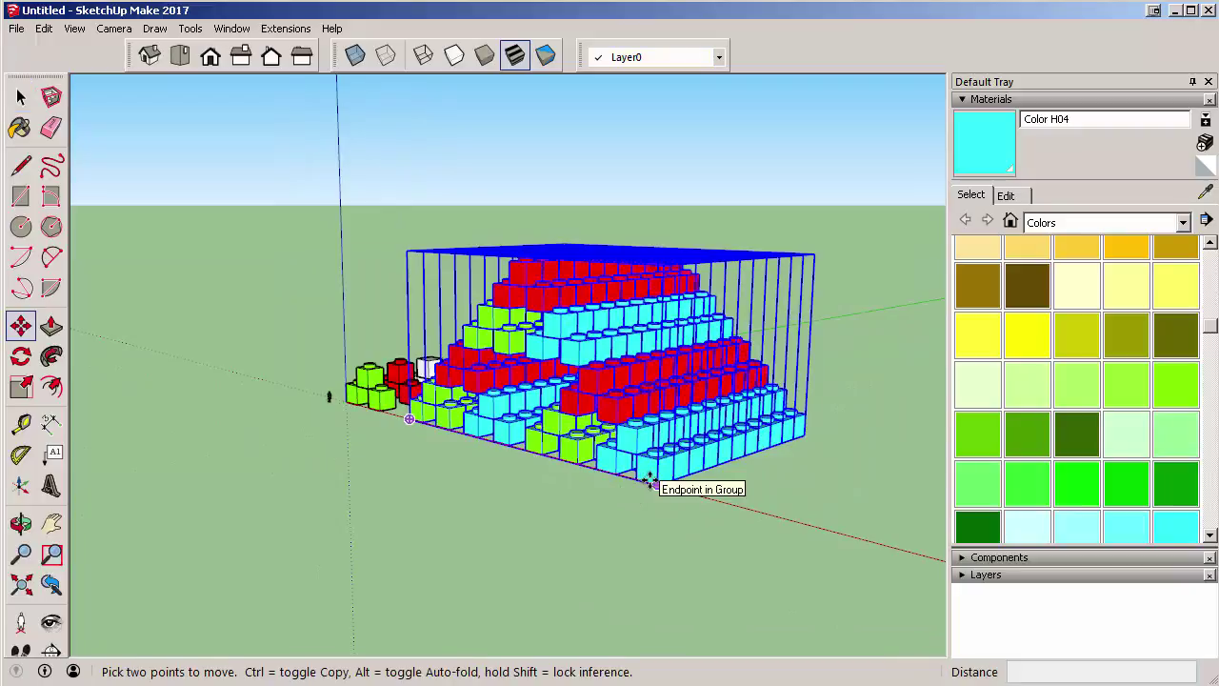
{"action": "scroll", "coordinate": [648, 481], "scroll_direction": "down", "scroll_amount": 3}
Copy the whole brick array 150' straight up along the blue axis.
{"action": "left_click", "coordinate": [651, 482]}
{"action": "key", "text": "ctrl"}
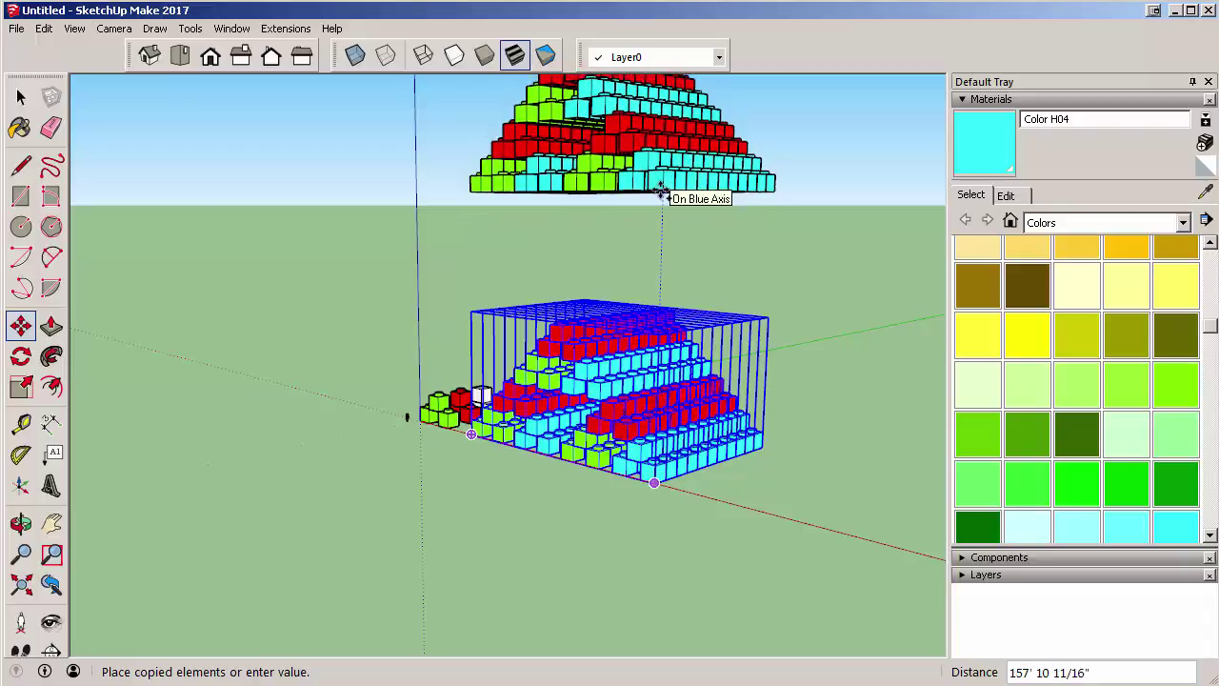
{"action": "type", "text": "150"}
{"action": "key", "text": "Return"}
{"action": "scroll", "coordinate": [656, 245], "scroll_direction": "down", "scroll_amount": 5}
{"action": "middle_click_drag", "start_coordinate": [451, 153], "coordinate": [756, 155]}
{"action": "scroll", "coordinate": [571, 147], "scroll_direction": "up", "scroll_amount": 5}
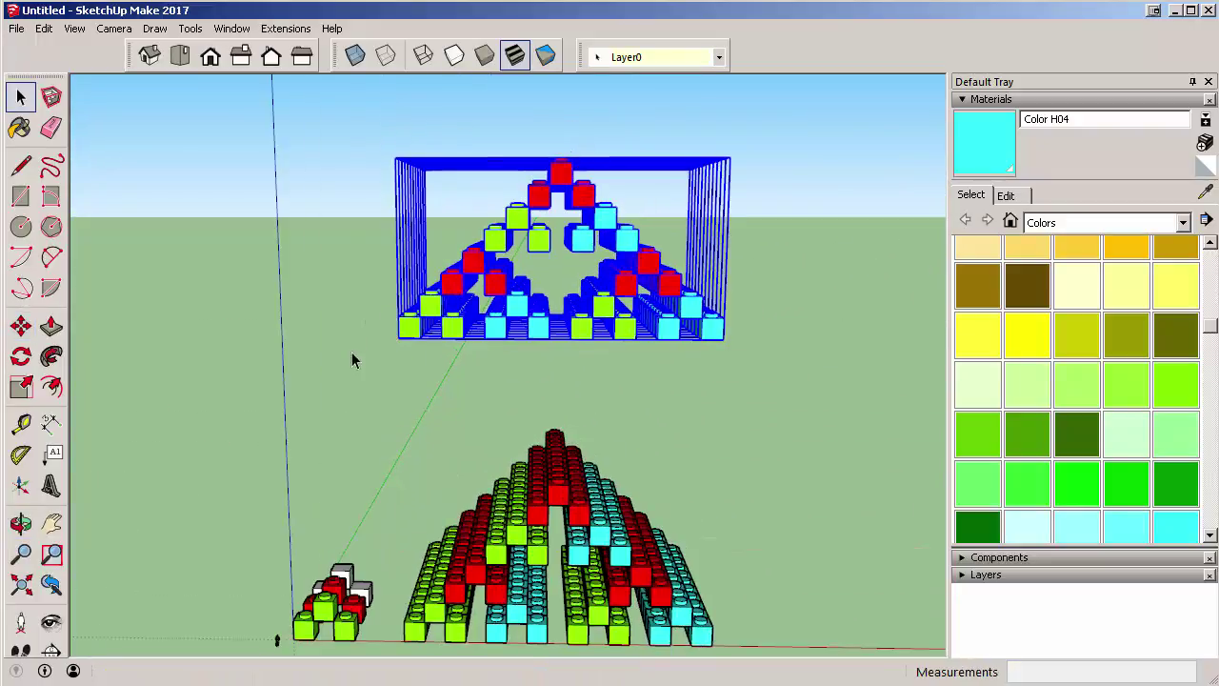
Deselect, then window-select the upper brick block.
{"action": "key", "text": "space"}
{"action": "left_click", "coordinate": [438, 386]}
{"action": "middle_click_drag", "start_coordinate": [647, 395], "coordinate": [515, 362]}
{"action": "left_click_drag", "start_coordinate": [319, 116], "coordinate": [791, 371]}
{"action": "middle_click_drag", "start_coordinate": [615, 362], "coordinate": [536, 209]}
Switch to the Top, then Front standard view and bring up the Camera menu.
{"action": "left_click", "coordinate": [183, 59]}
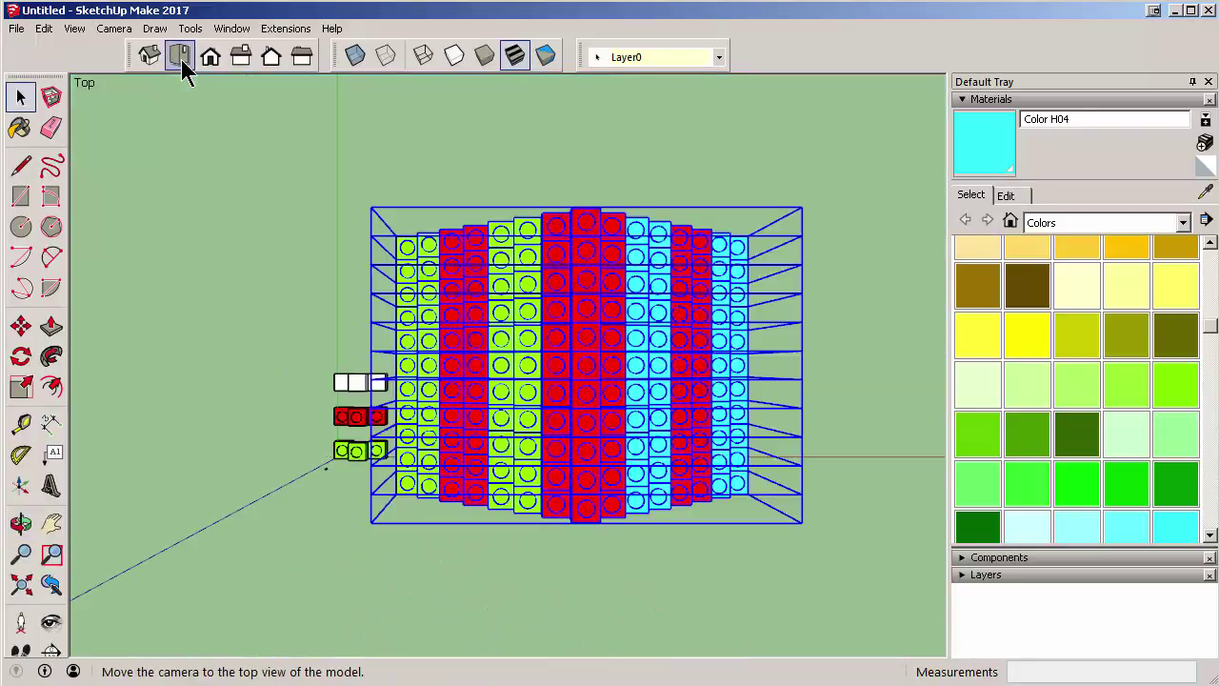
{"action": "left_click", "coordinate": [208, 59]}
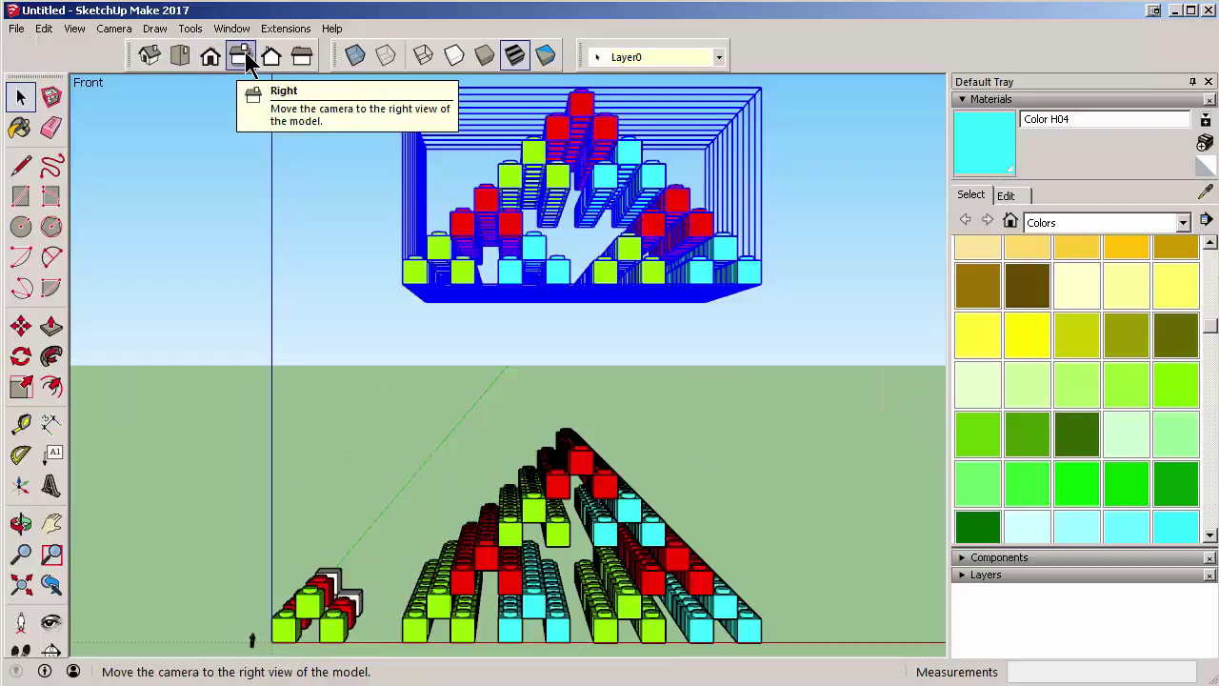
{"action": "left_click", "coordinate": [113, 28]}
{"action": "mouse_move", "coordinate": [93, 36]}
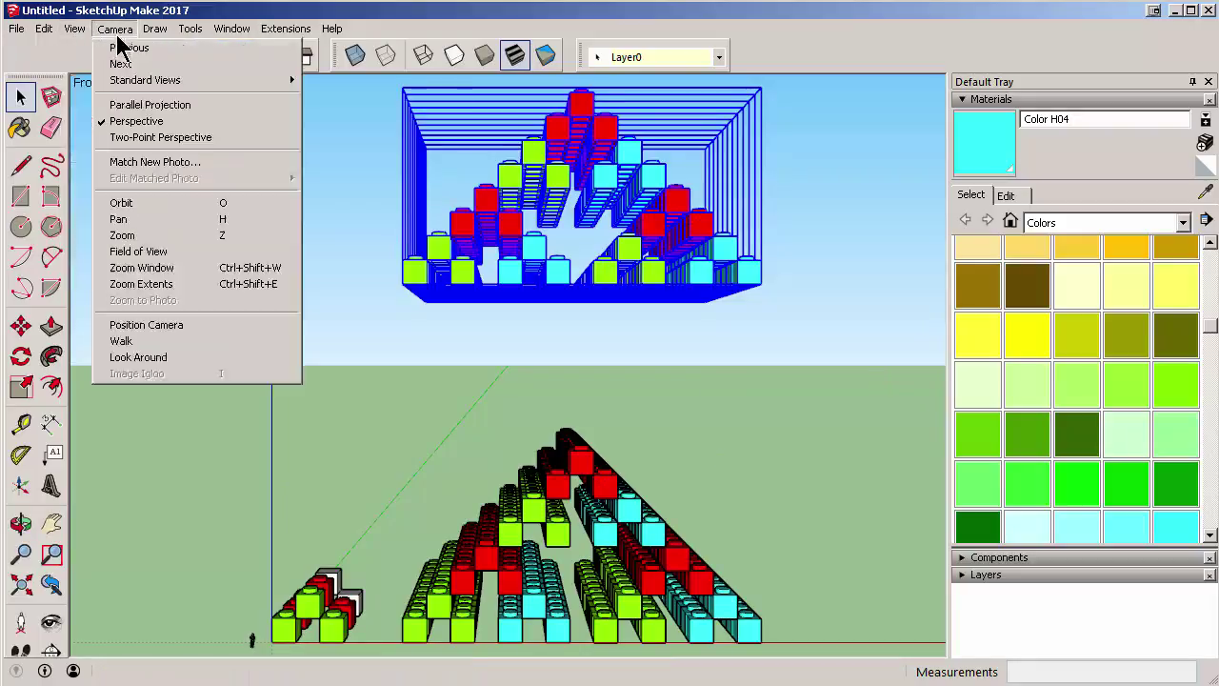
Turn on Parallel Projection and group the upper brick triangle into one object.
{"action": "left_click", "coordinate": [143, 102]}
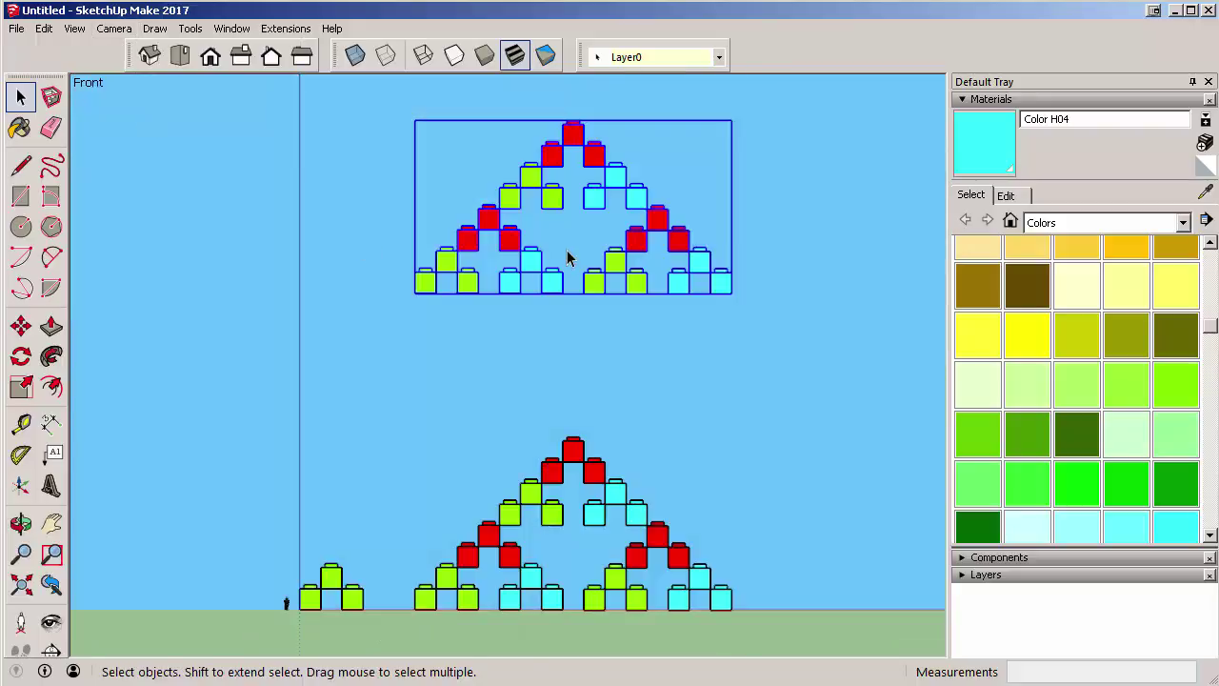
{"action": "left_click", "coordinate": [590, 349]}
{"action": "left_click_drag", "start_coordinate": [366, 113], "coordinate": [806, 328]}
{"action": "left_click", "coordinate": [653, 281]}
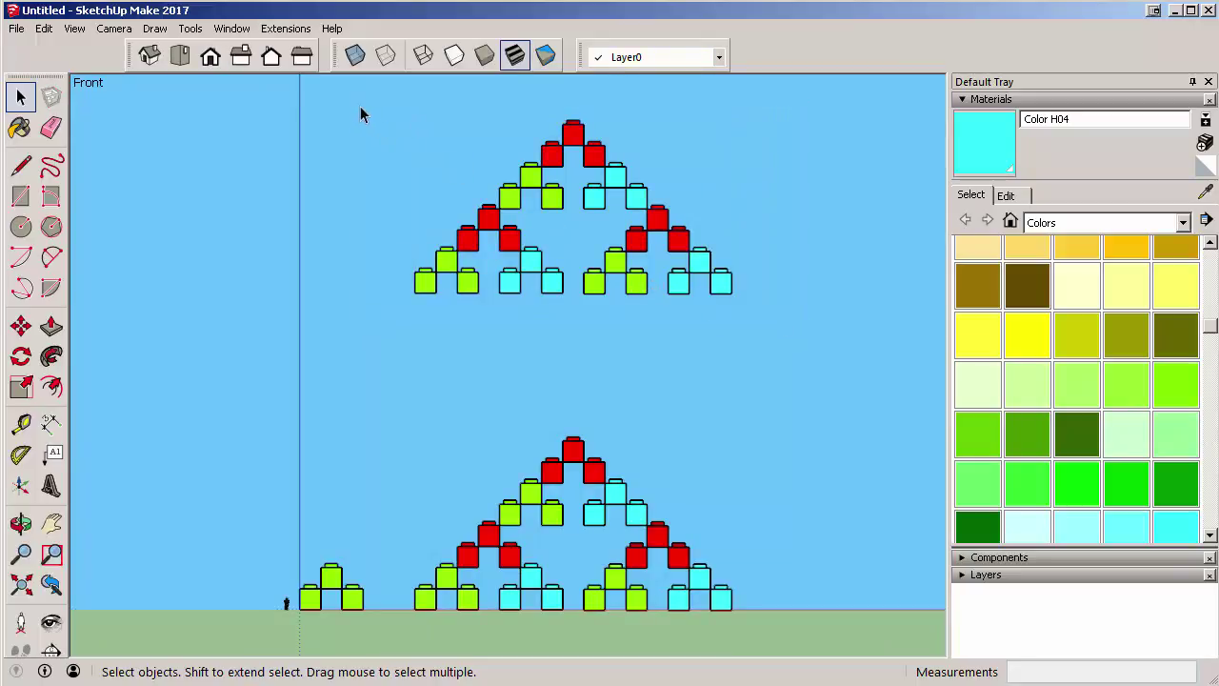
{"action": "left_click_drag", "start_coordinate": [353, 112], "coordinate": [857, 344]}
{"action": "right_click", "coordinate": [699, 263]}
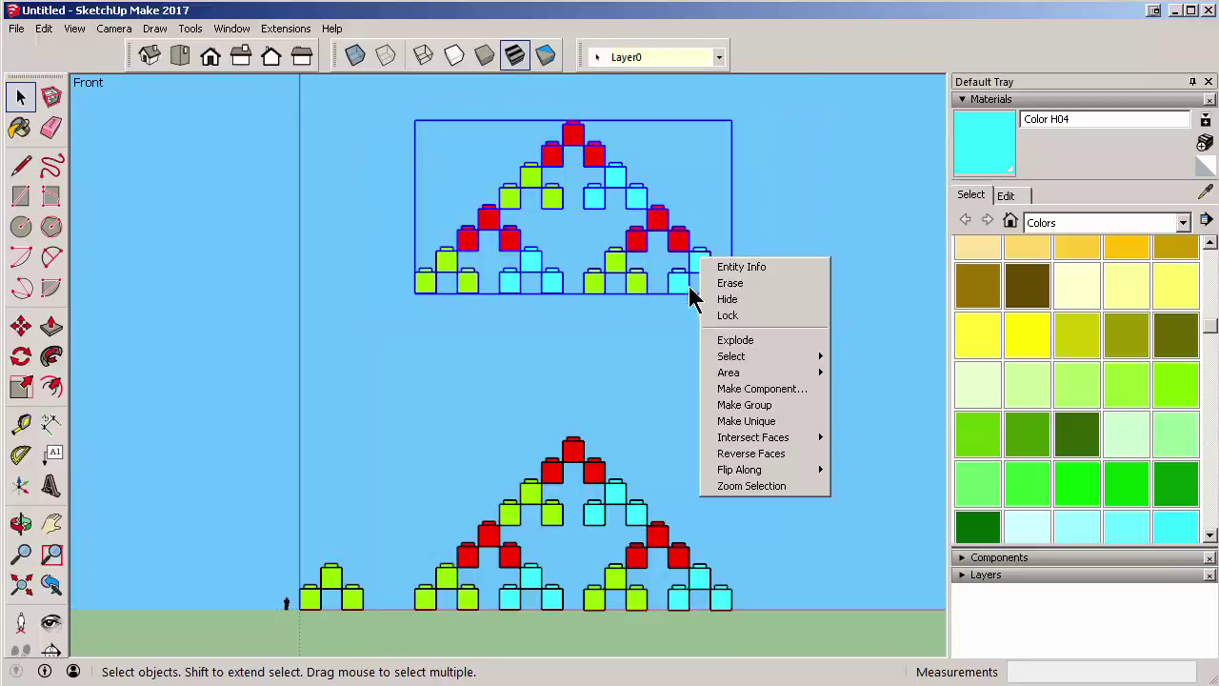
{"action": "left_click", "coordinate": [754, 406]}
Select the lower triangle, orbit briefly, then return to the straight Front view.
{"action": "left_click", "coordinate": [664, 510]}
{"action": "middle_click_drag", "start_coordinate": [664, 511], "coordinate": [619, 495]}
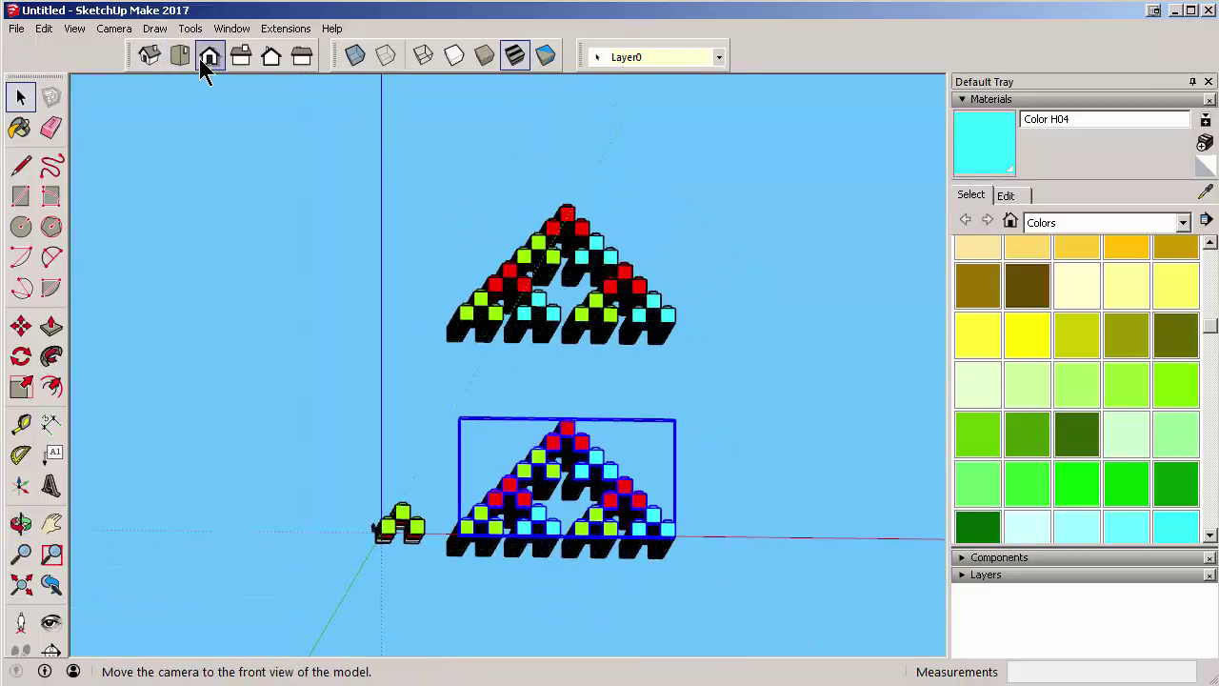
{"action": "left_click", "coordinate": [207, 57]}
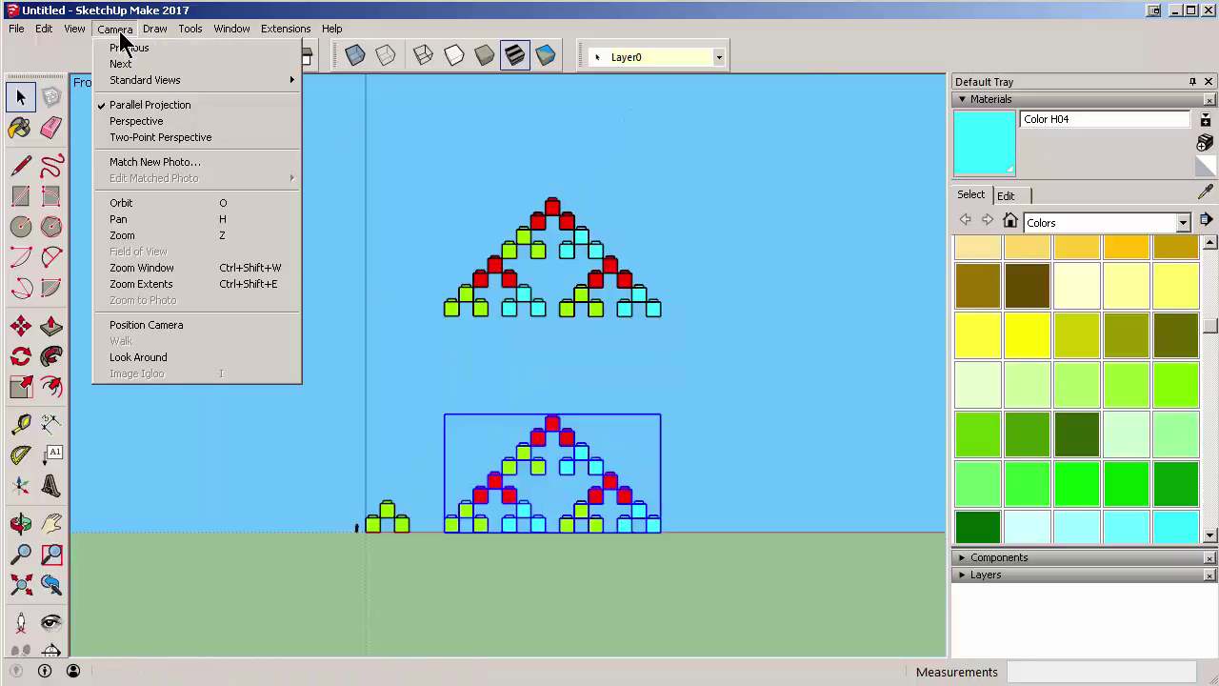